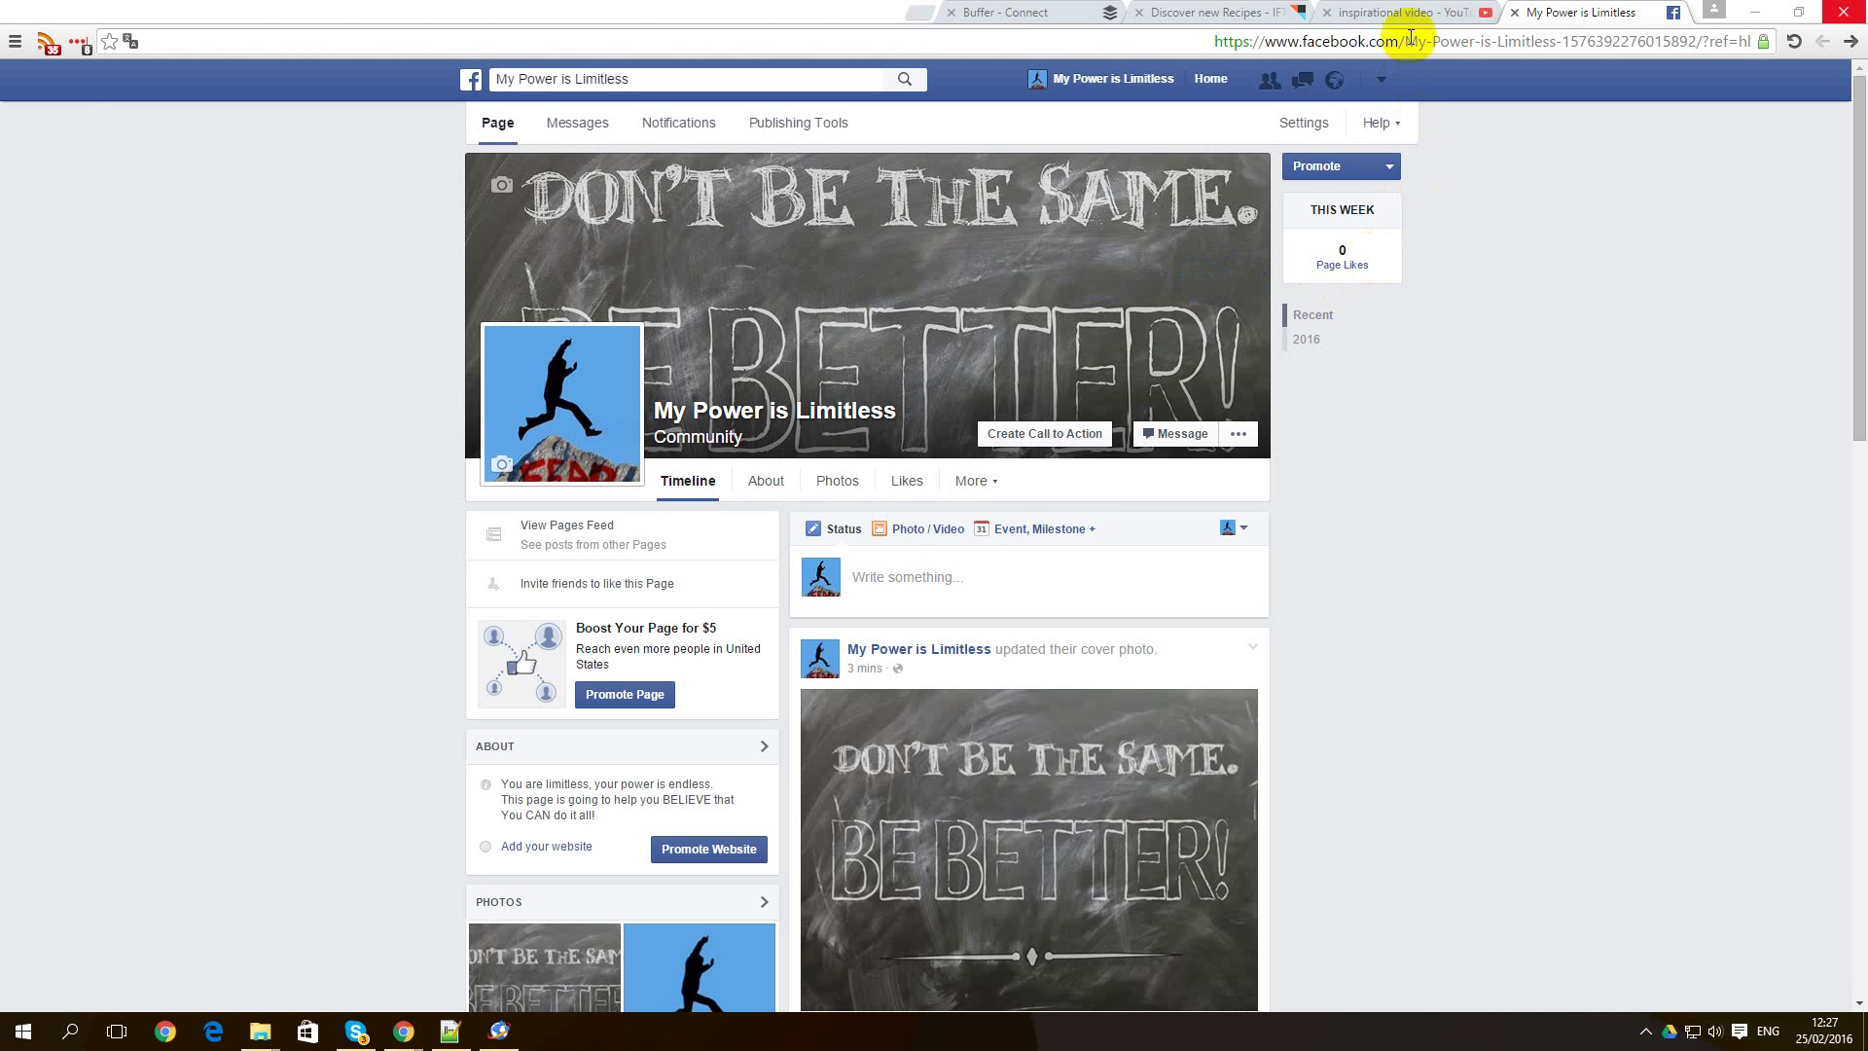
Review the YouTube inspirational video results and return to the My Power is Limitless page.
click(1343, 12)
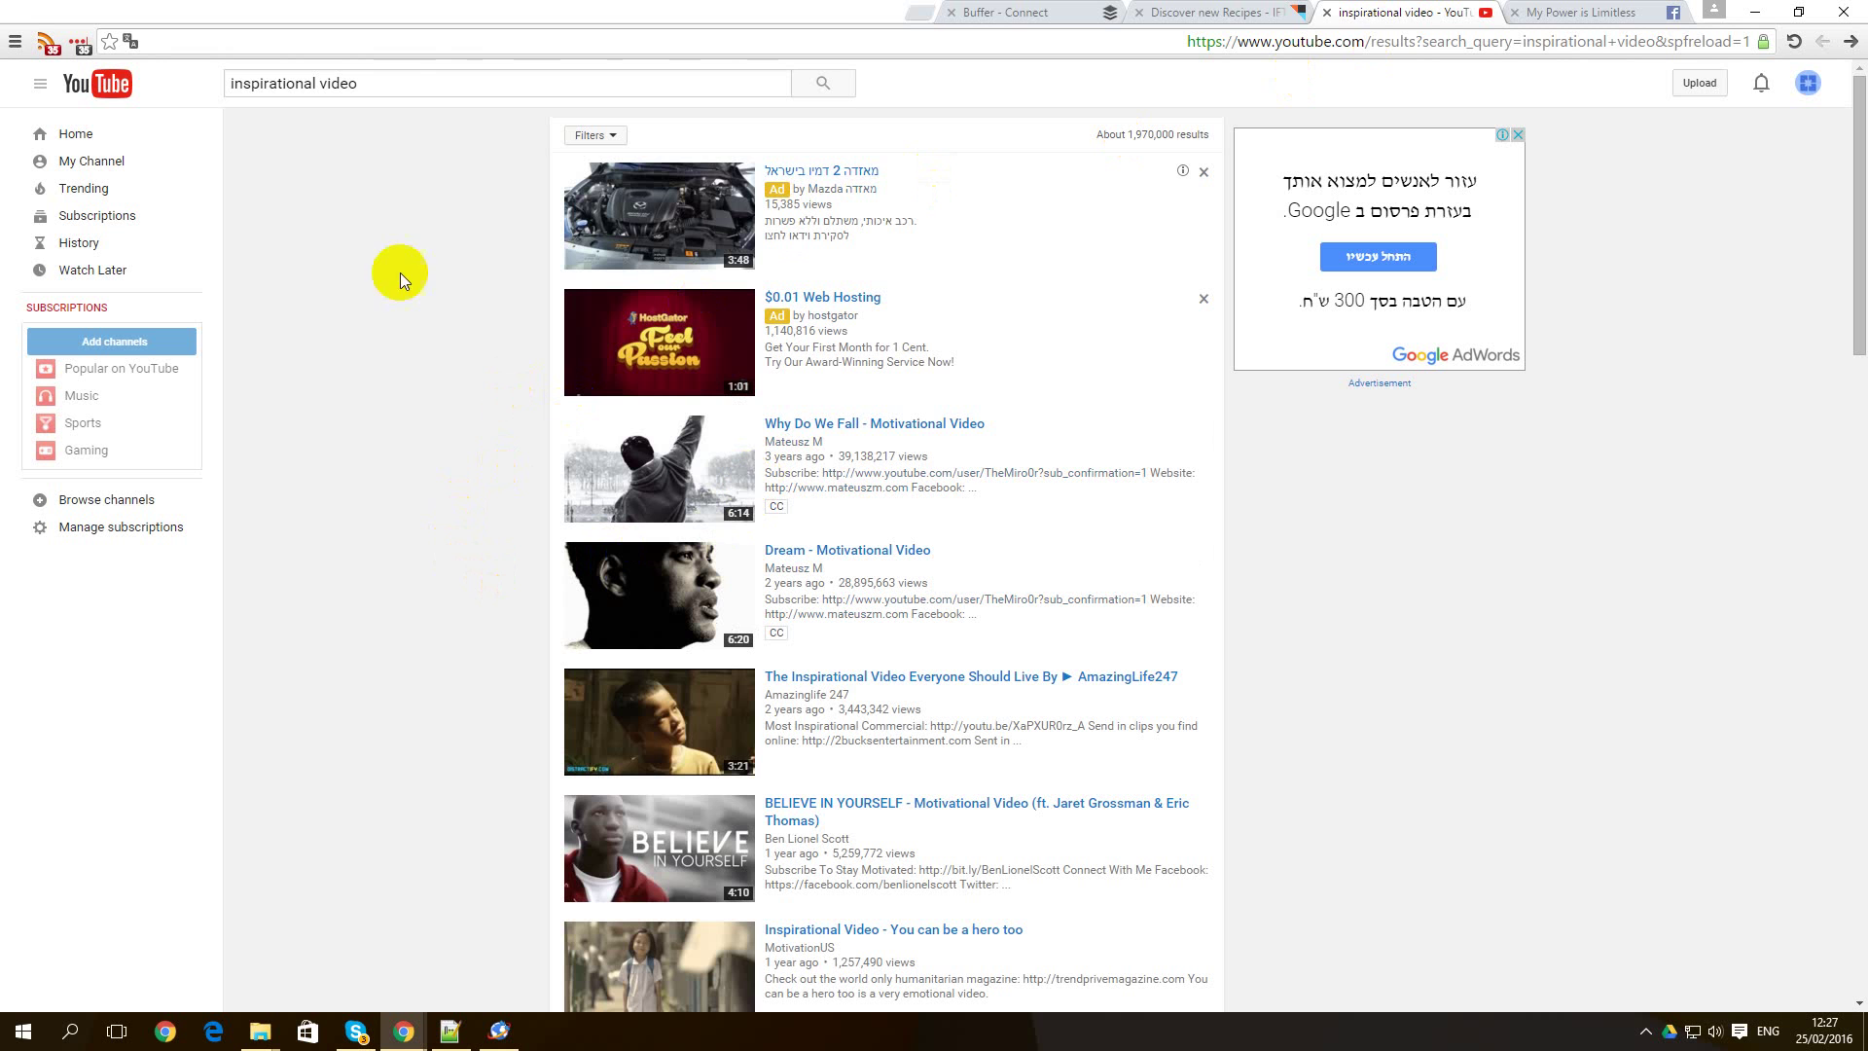
drag(398, 83, 229, 83)
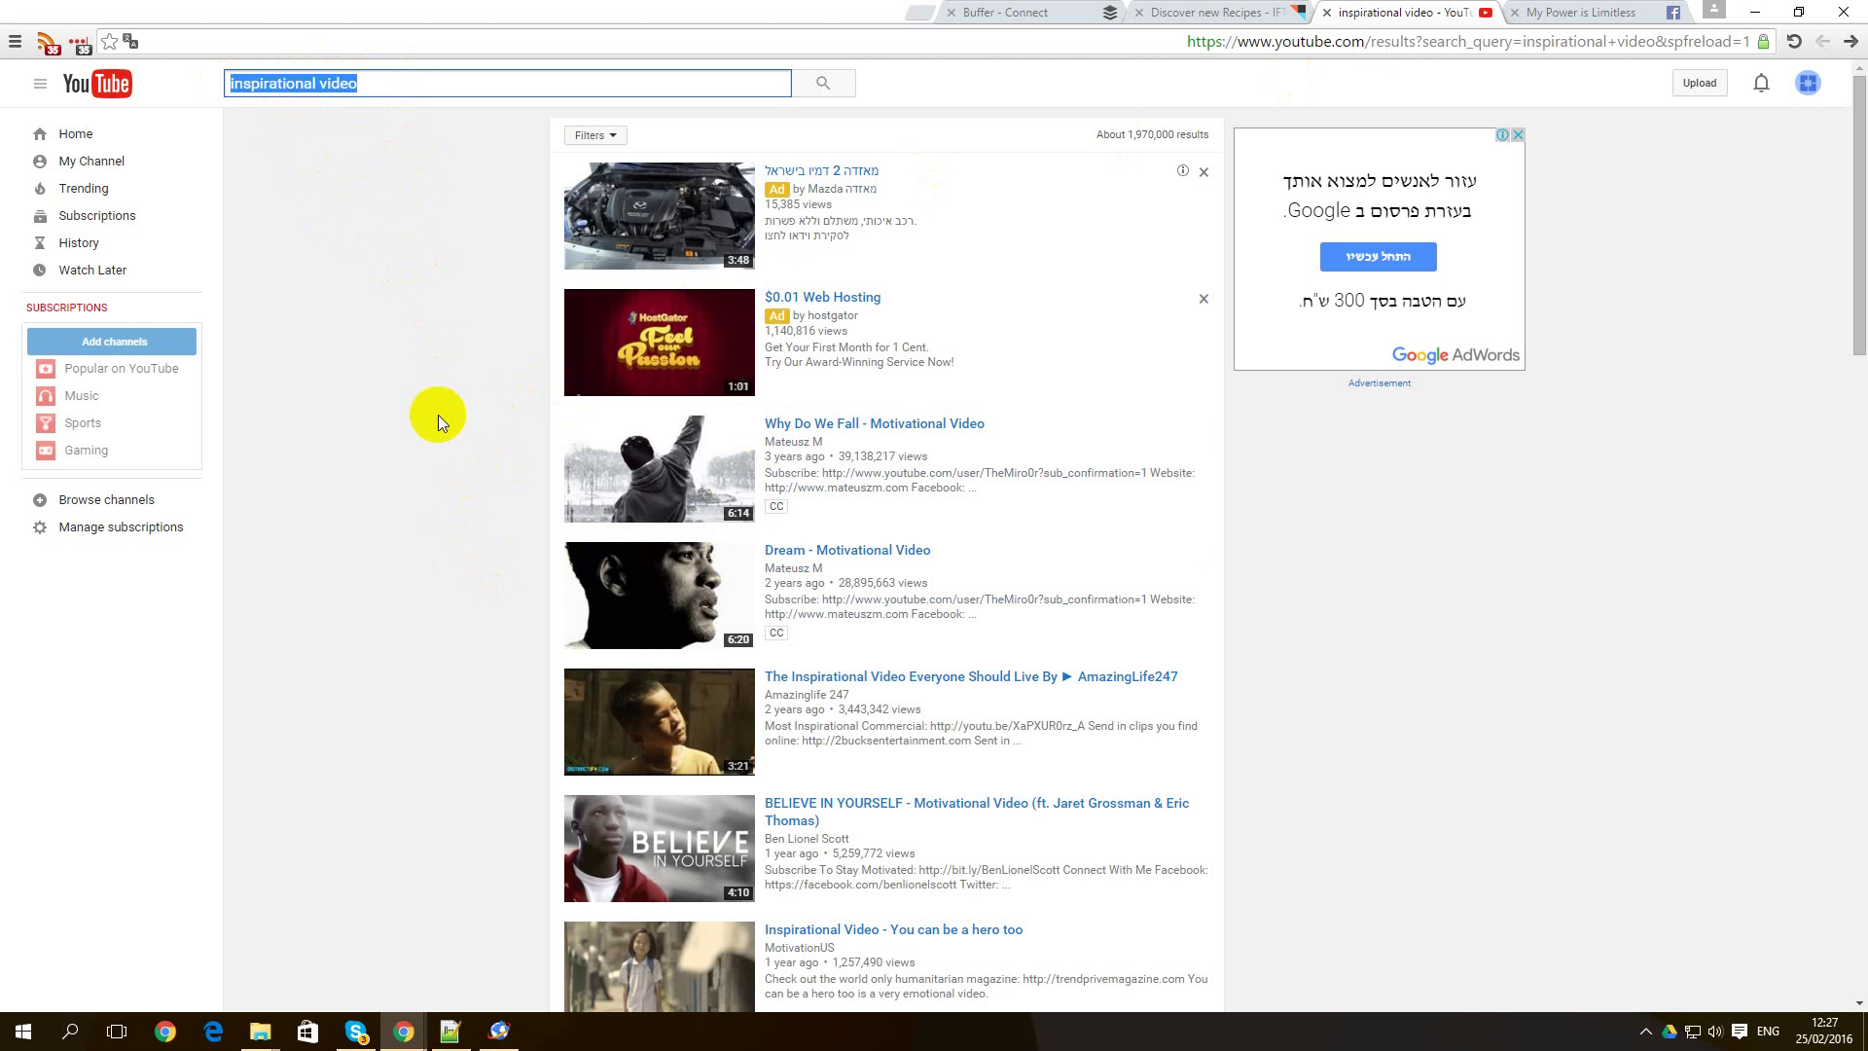
scroll(437, 423, down, 3)
scroll(448, 433, down, 2)
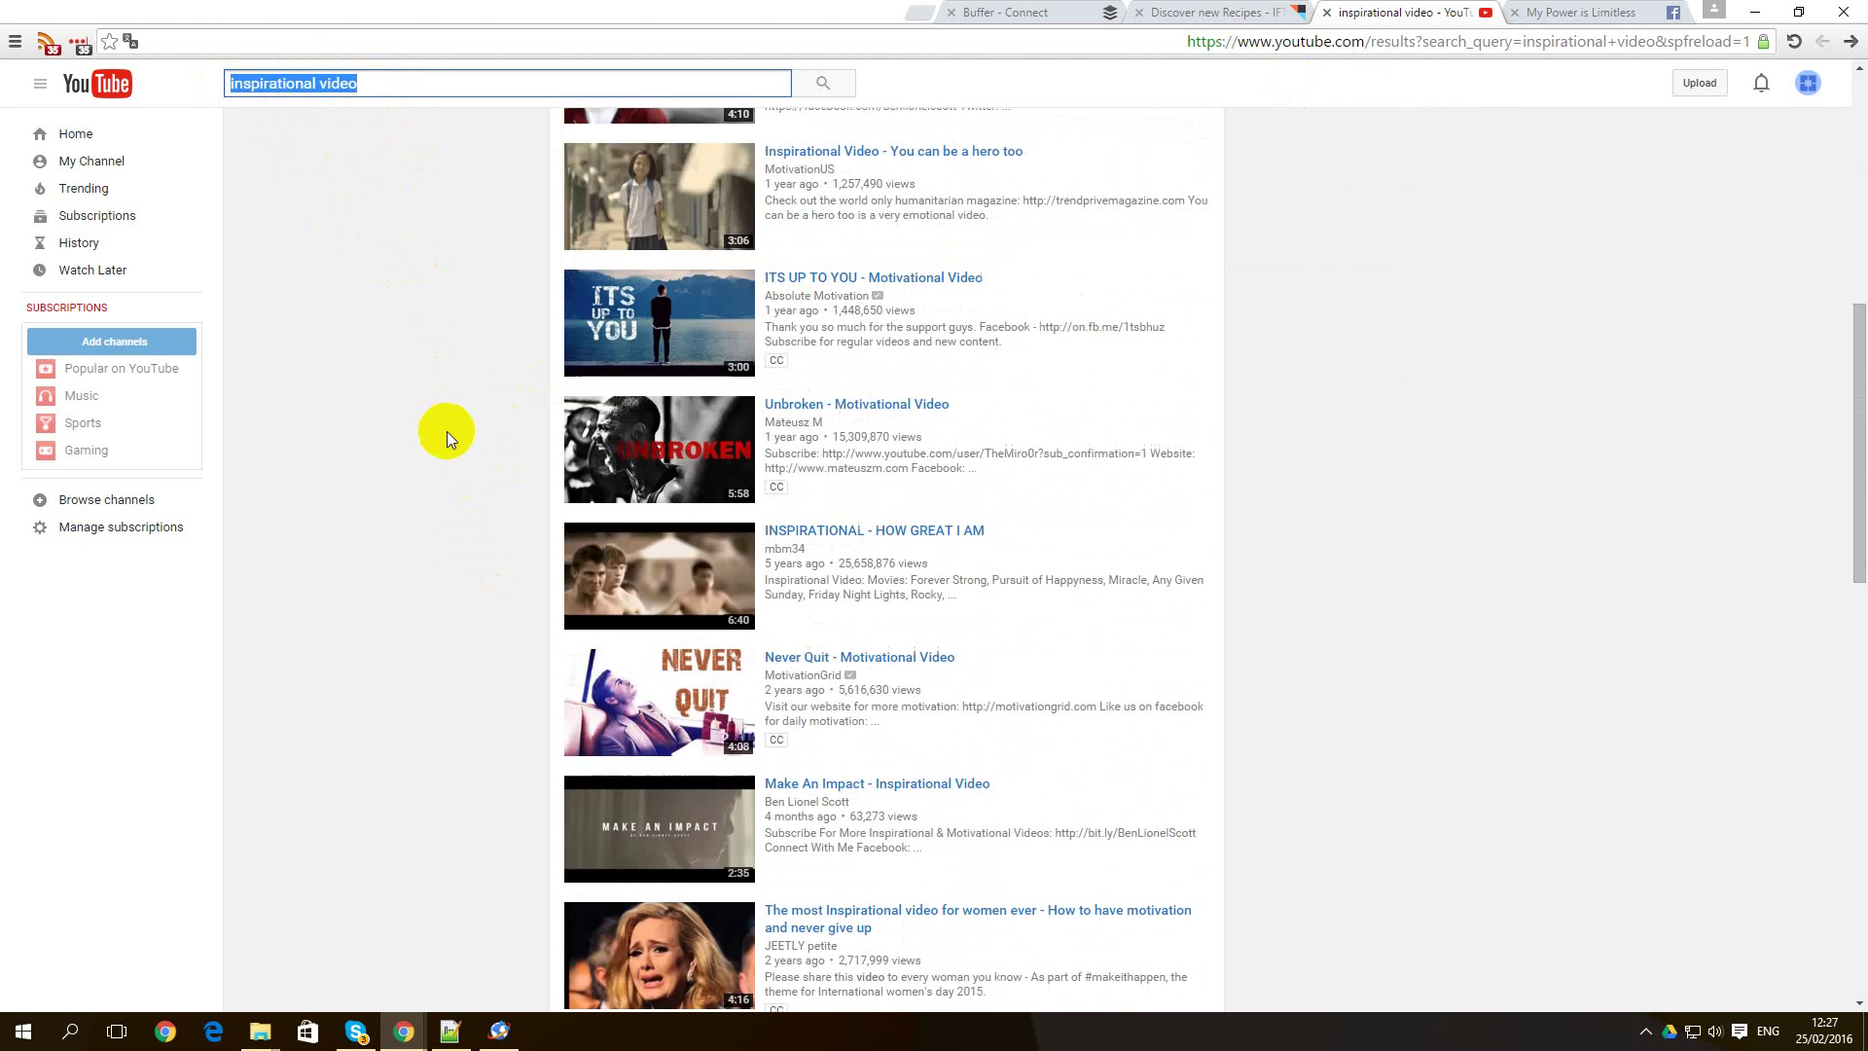
scroll(457, 547, down, 2)
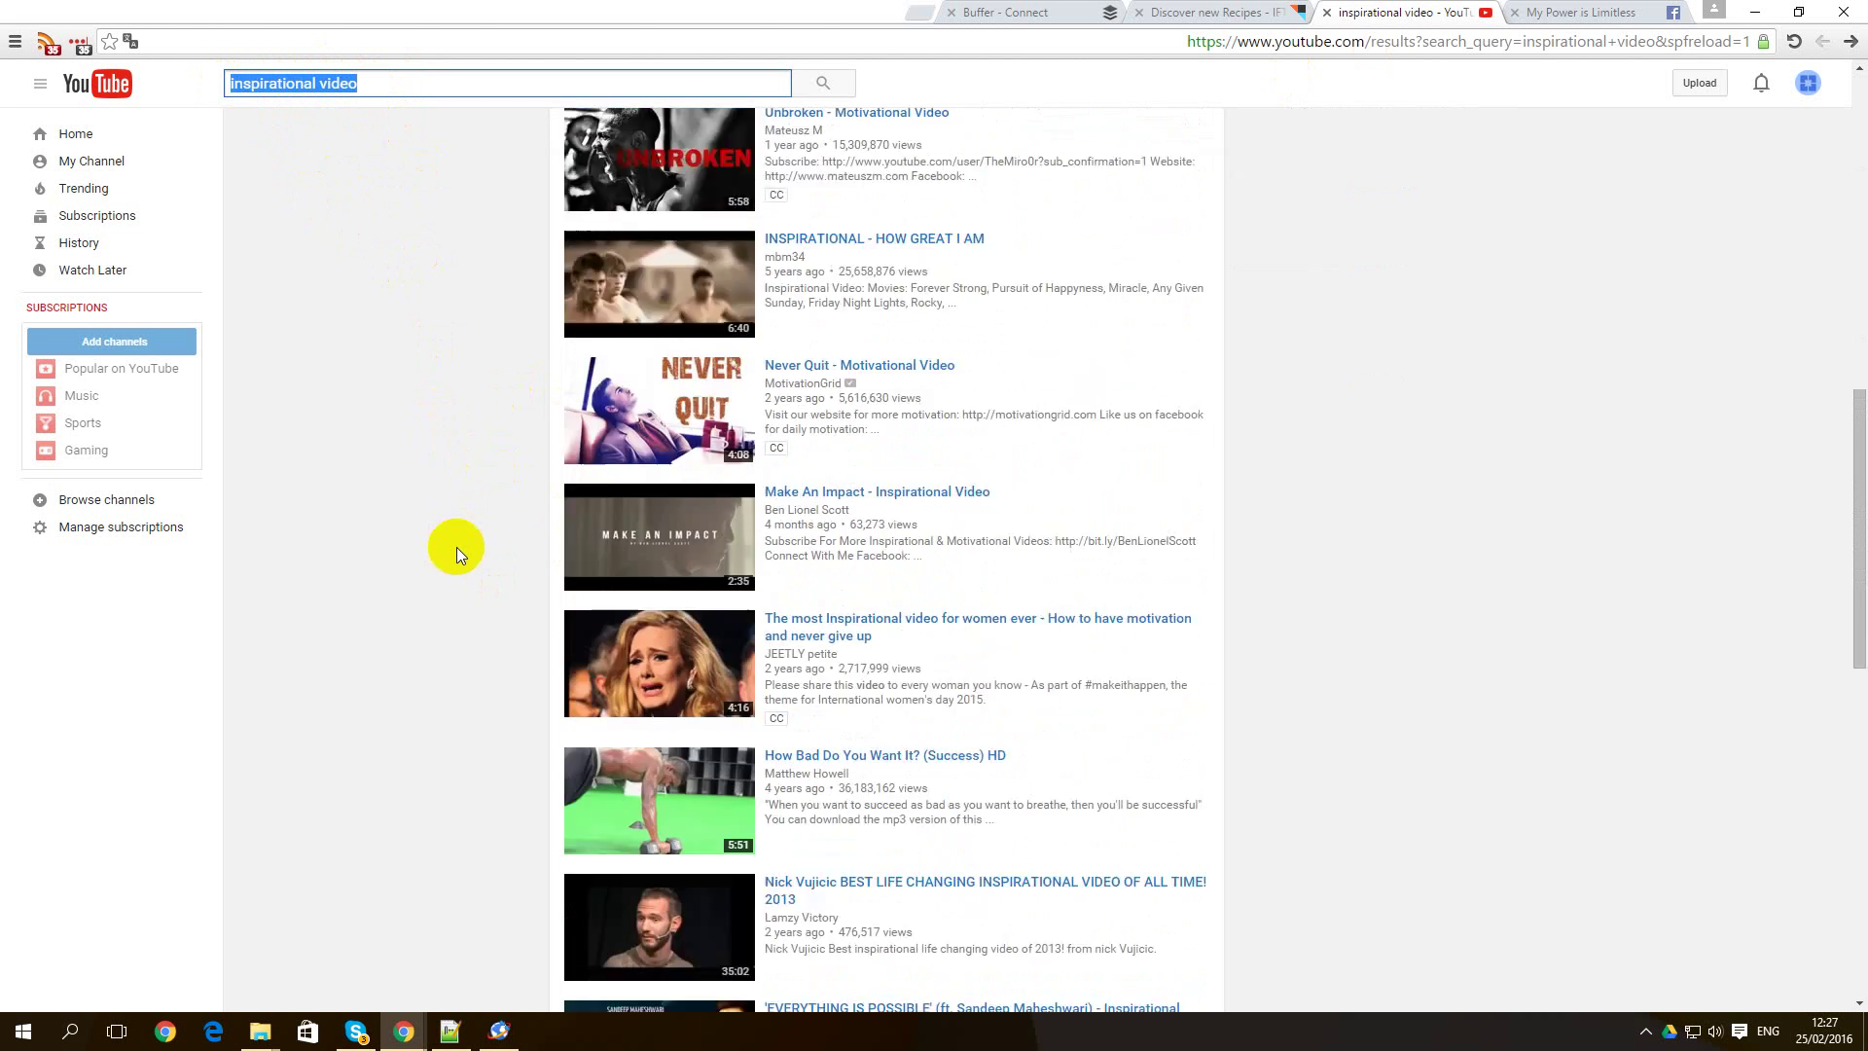
scroll(458, 548, down, 1)
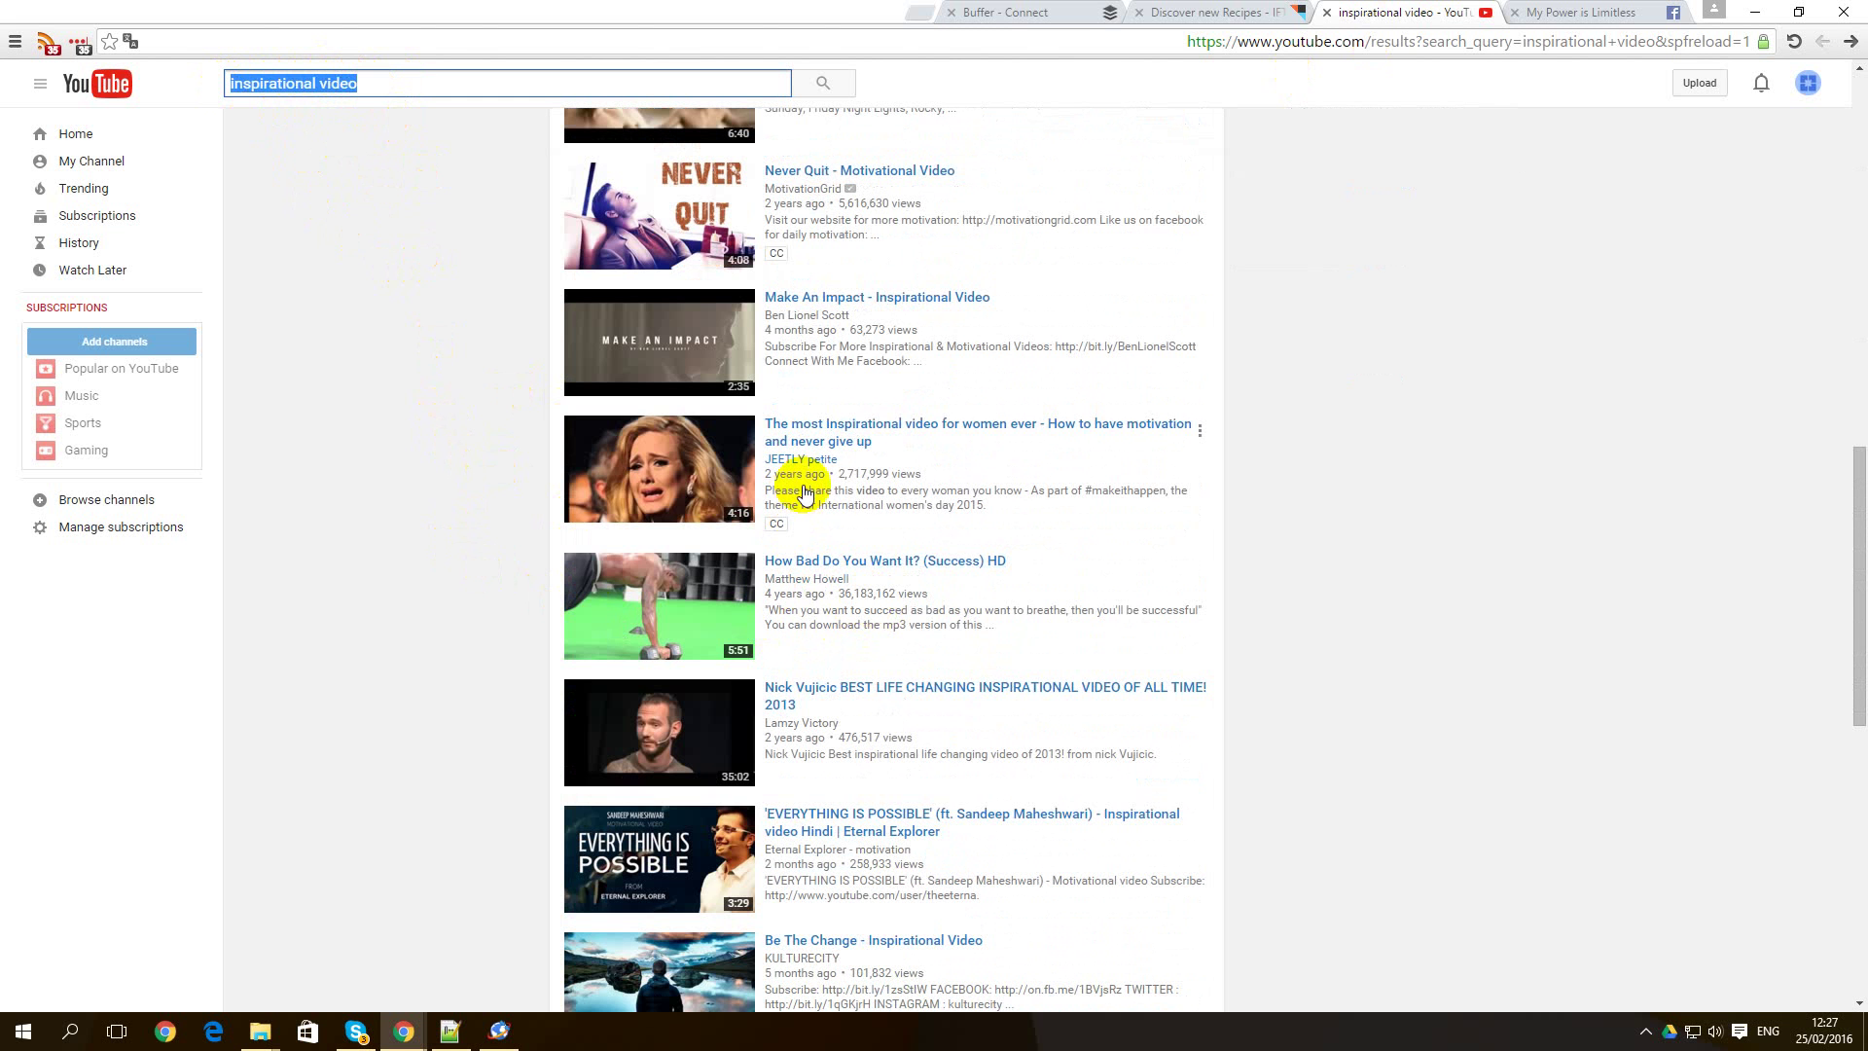
mouse_move(842, 217)
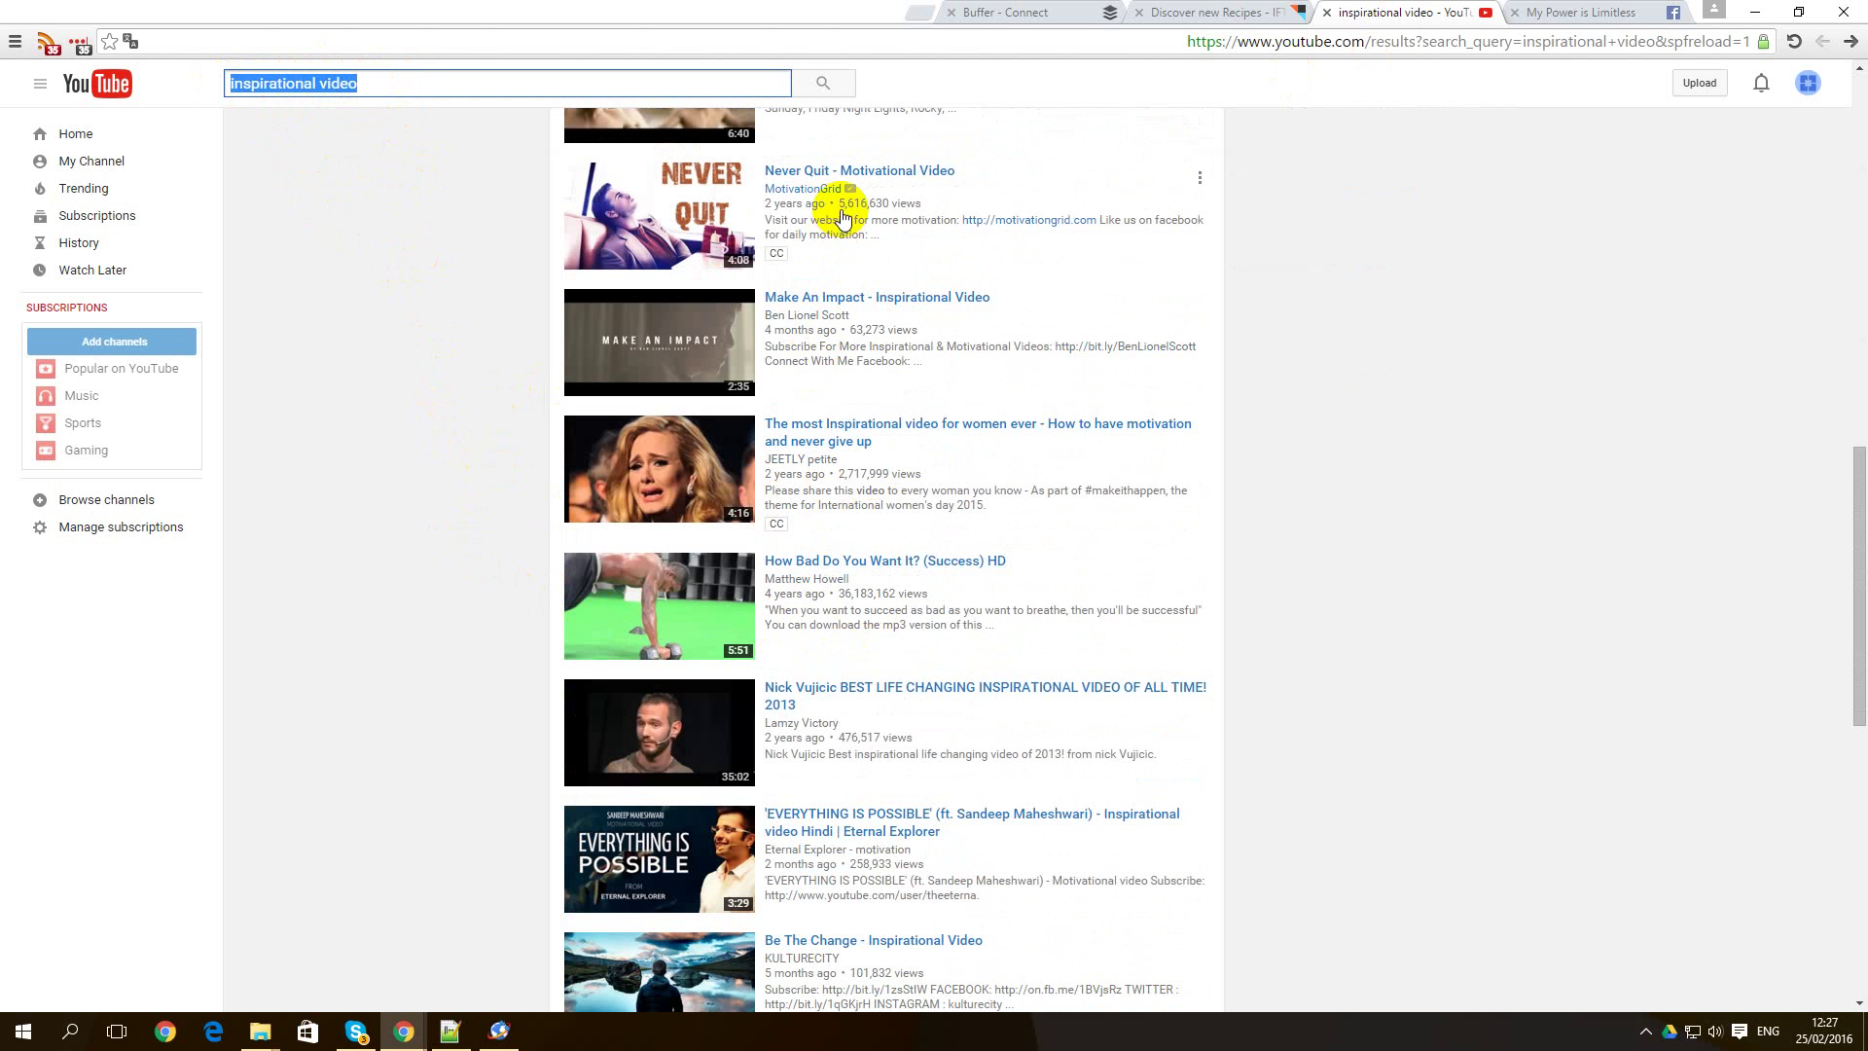
scroll(457, 740, down, 2)
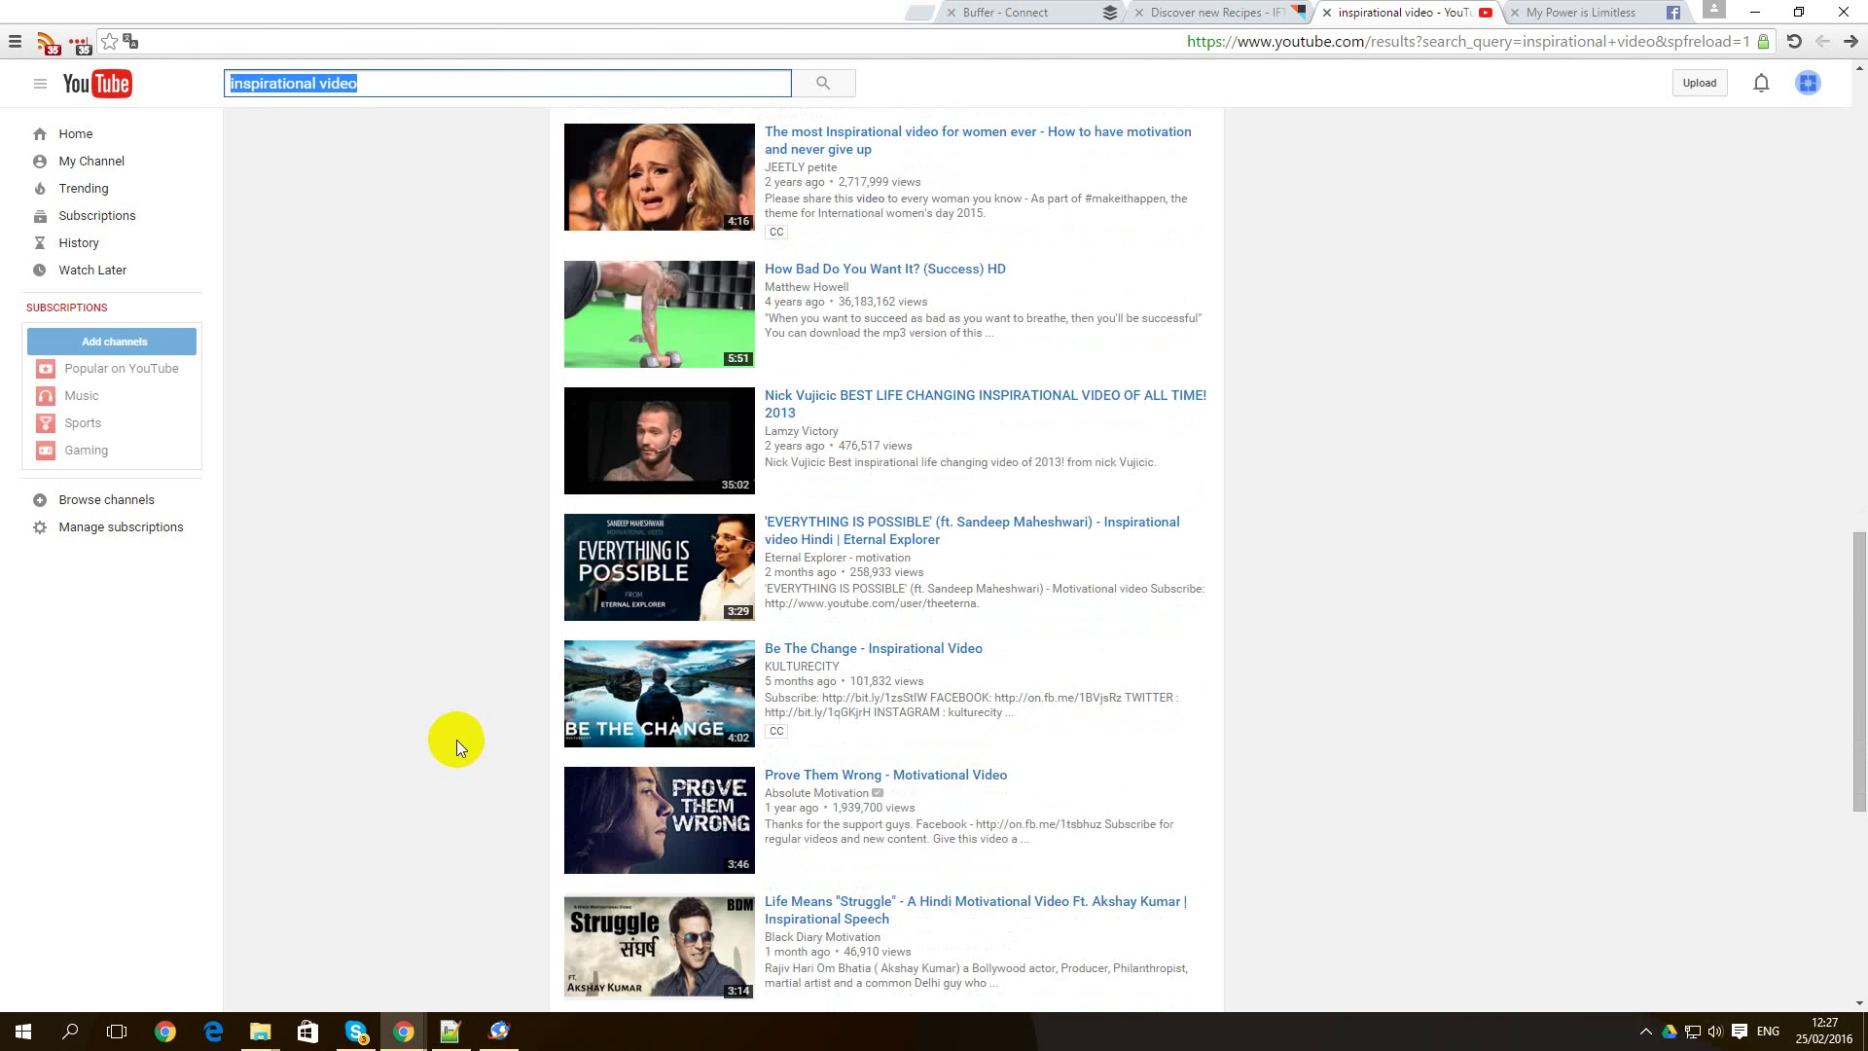
scroll(458, 741, up, 4)
scroll(456, 741, up, 1)
scroll(457, 739, up, 2)
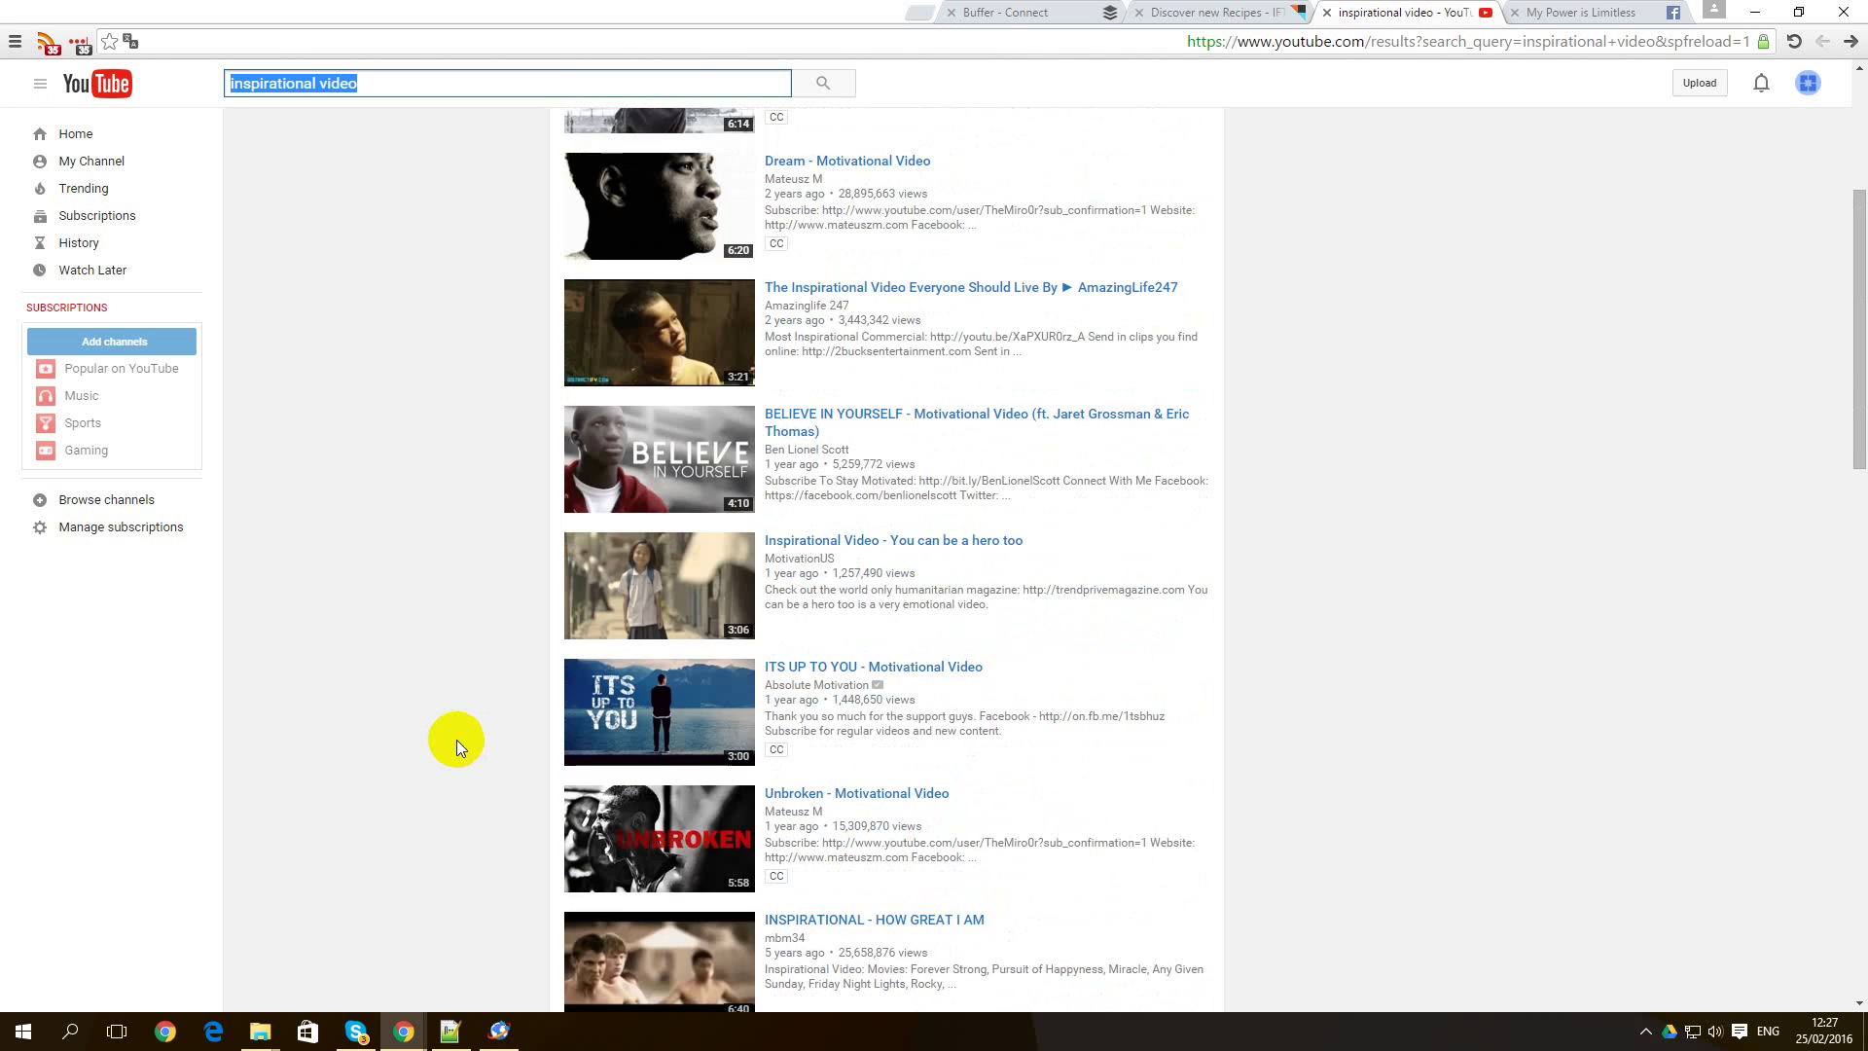
scroll(457, 741, up, 3)
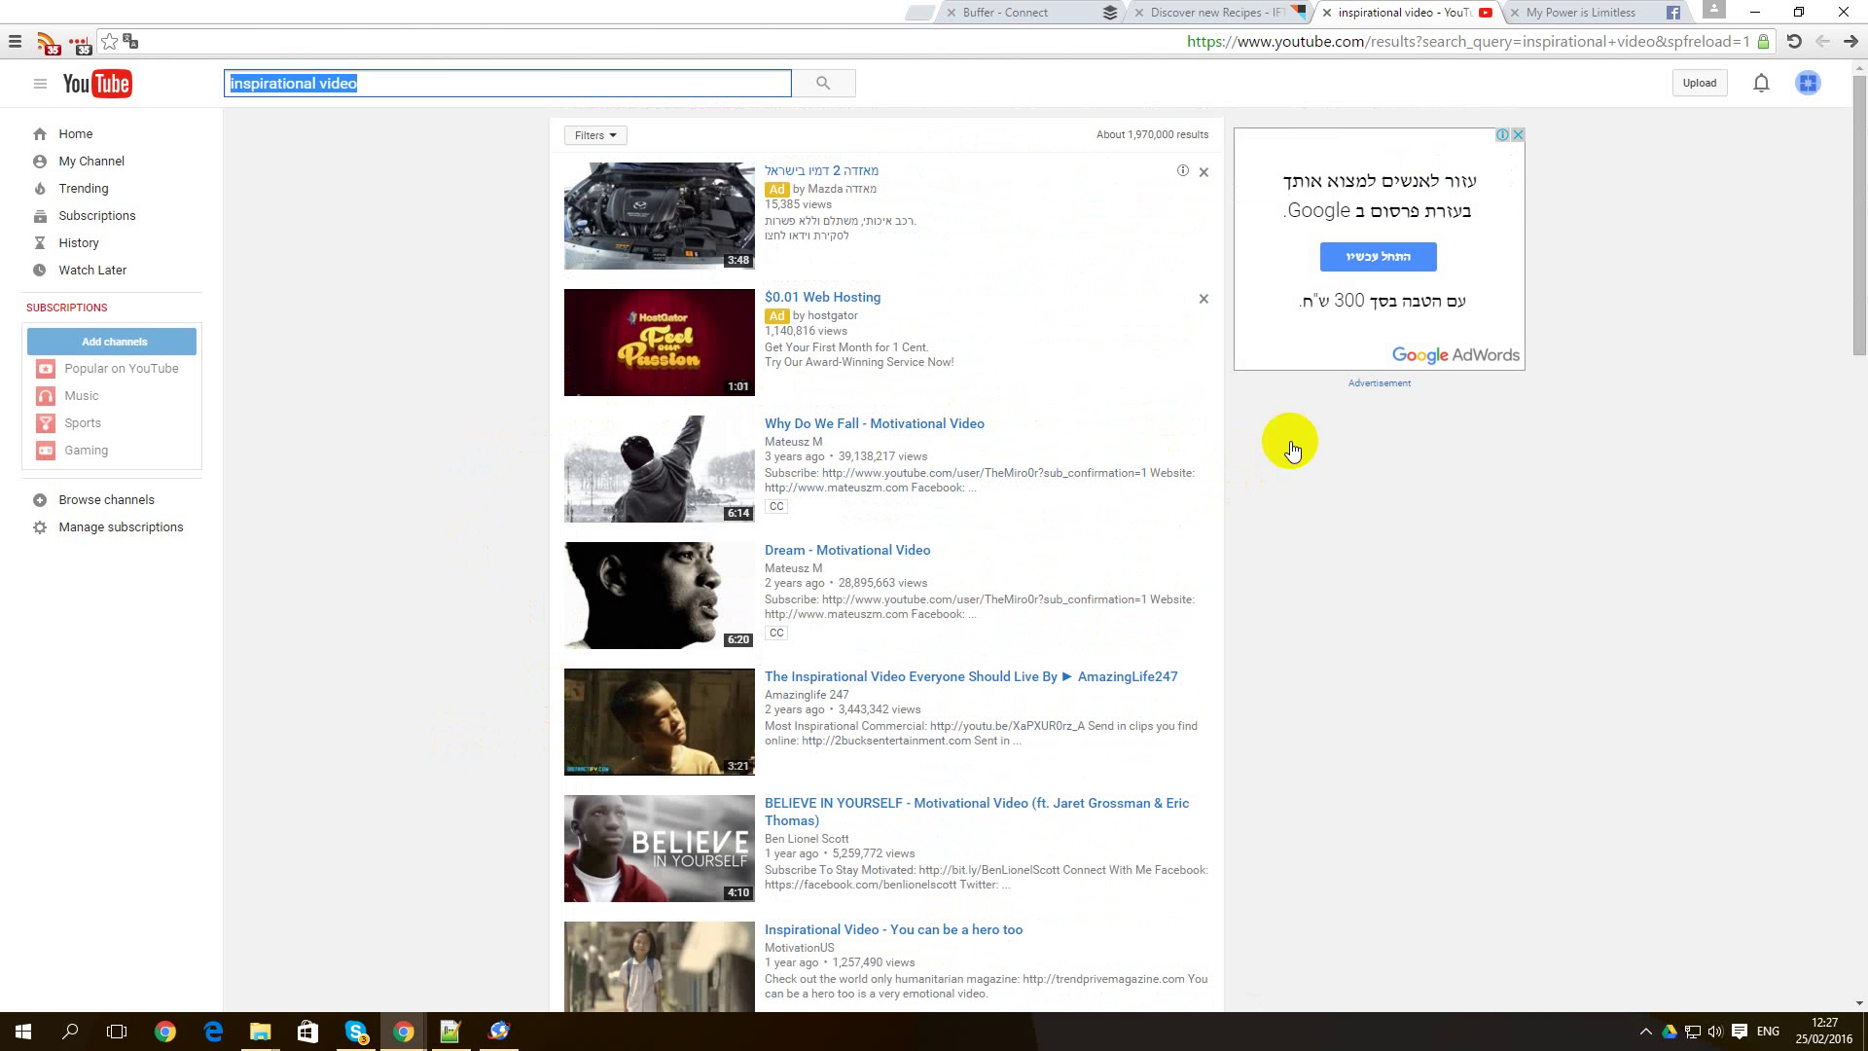
click(1579, 13)
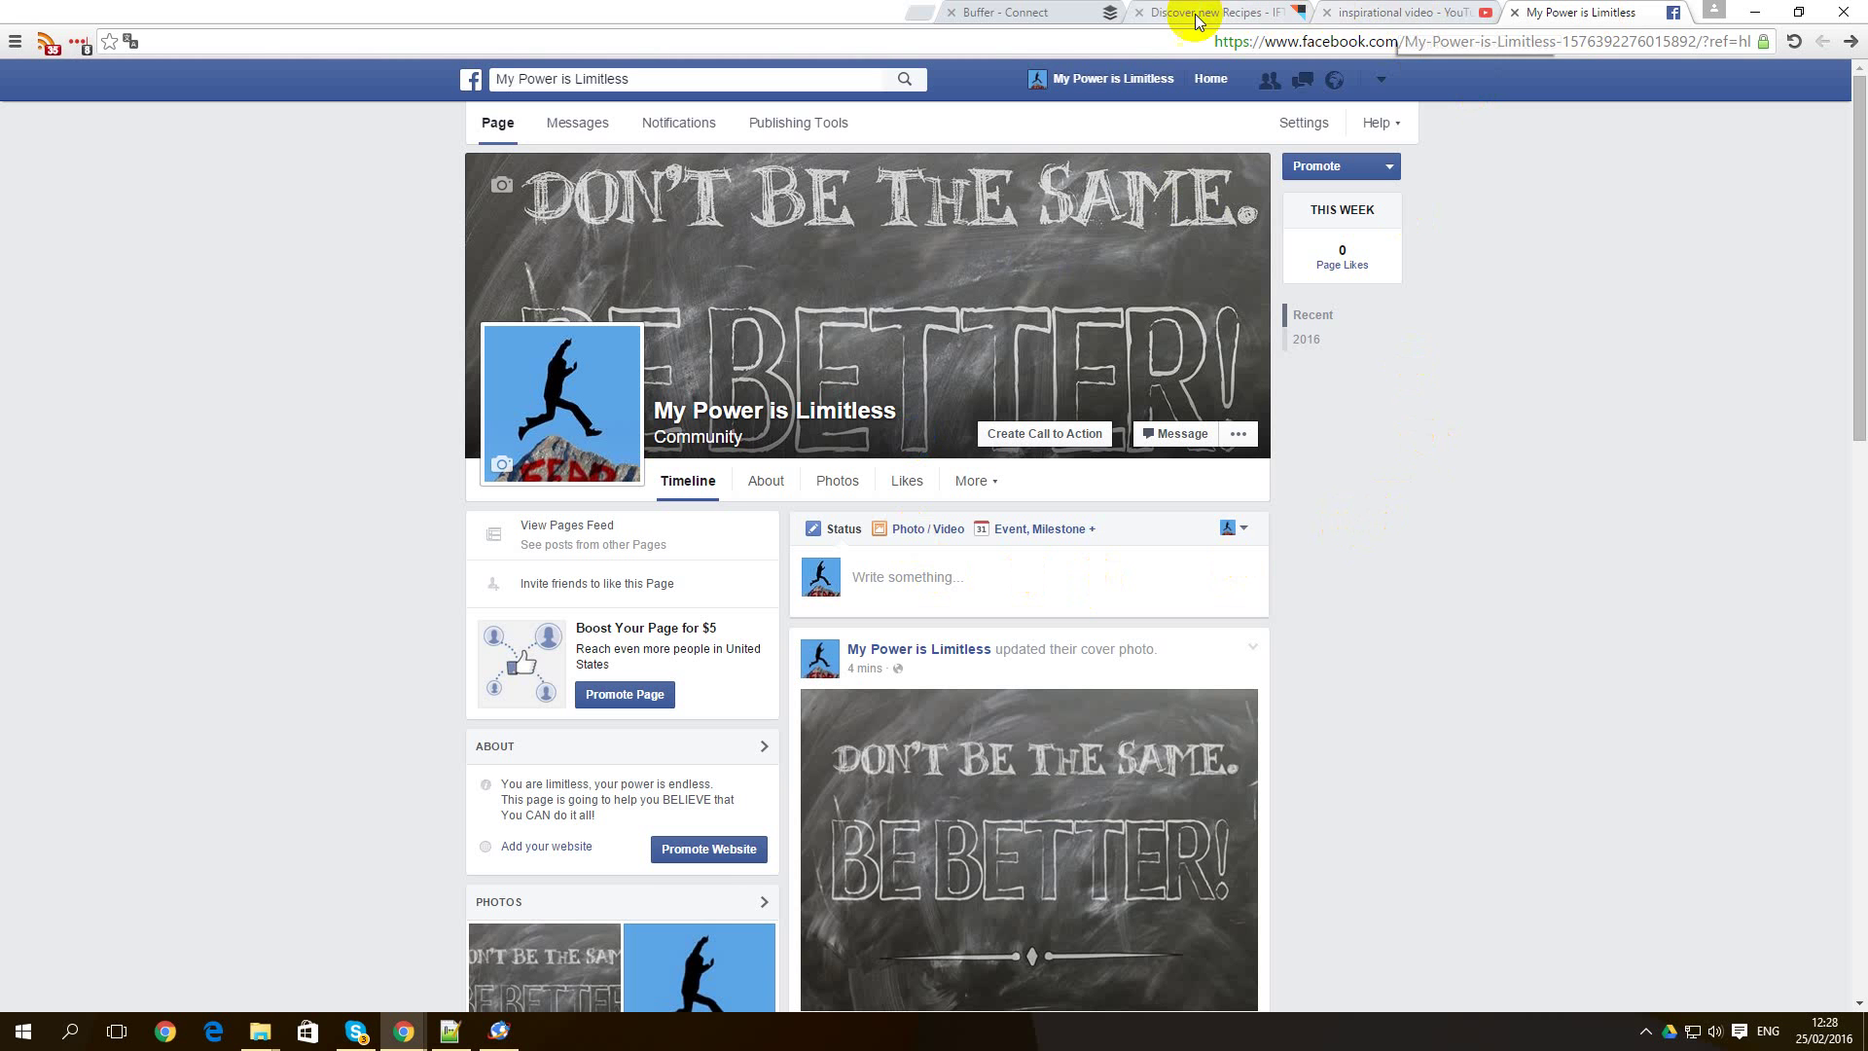
In Buffer, start adding a new social account from the Accounts button.
click(1023, 19)
drag(1023, 20, 1218, 19)
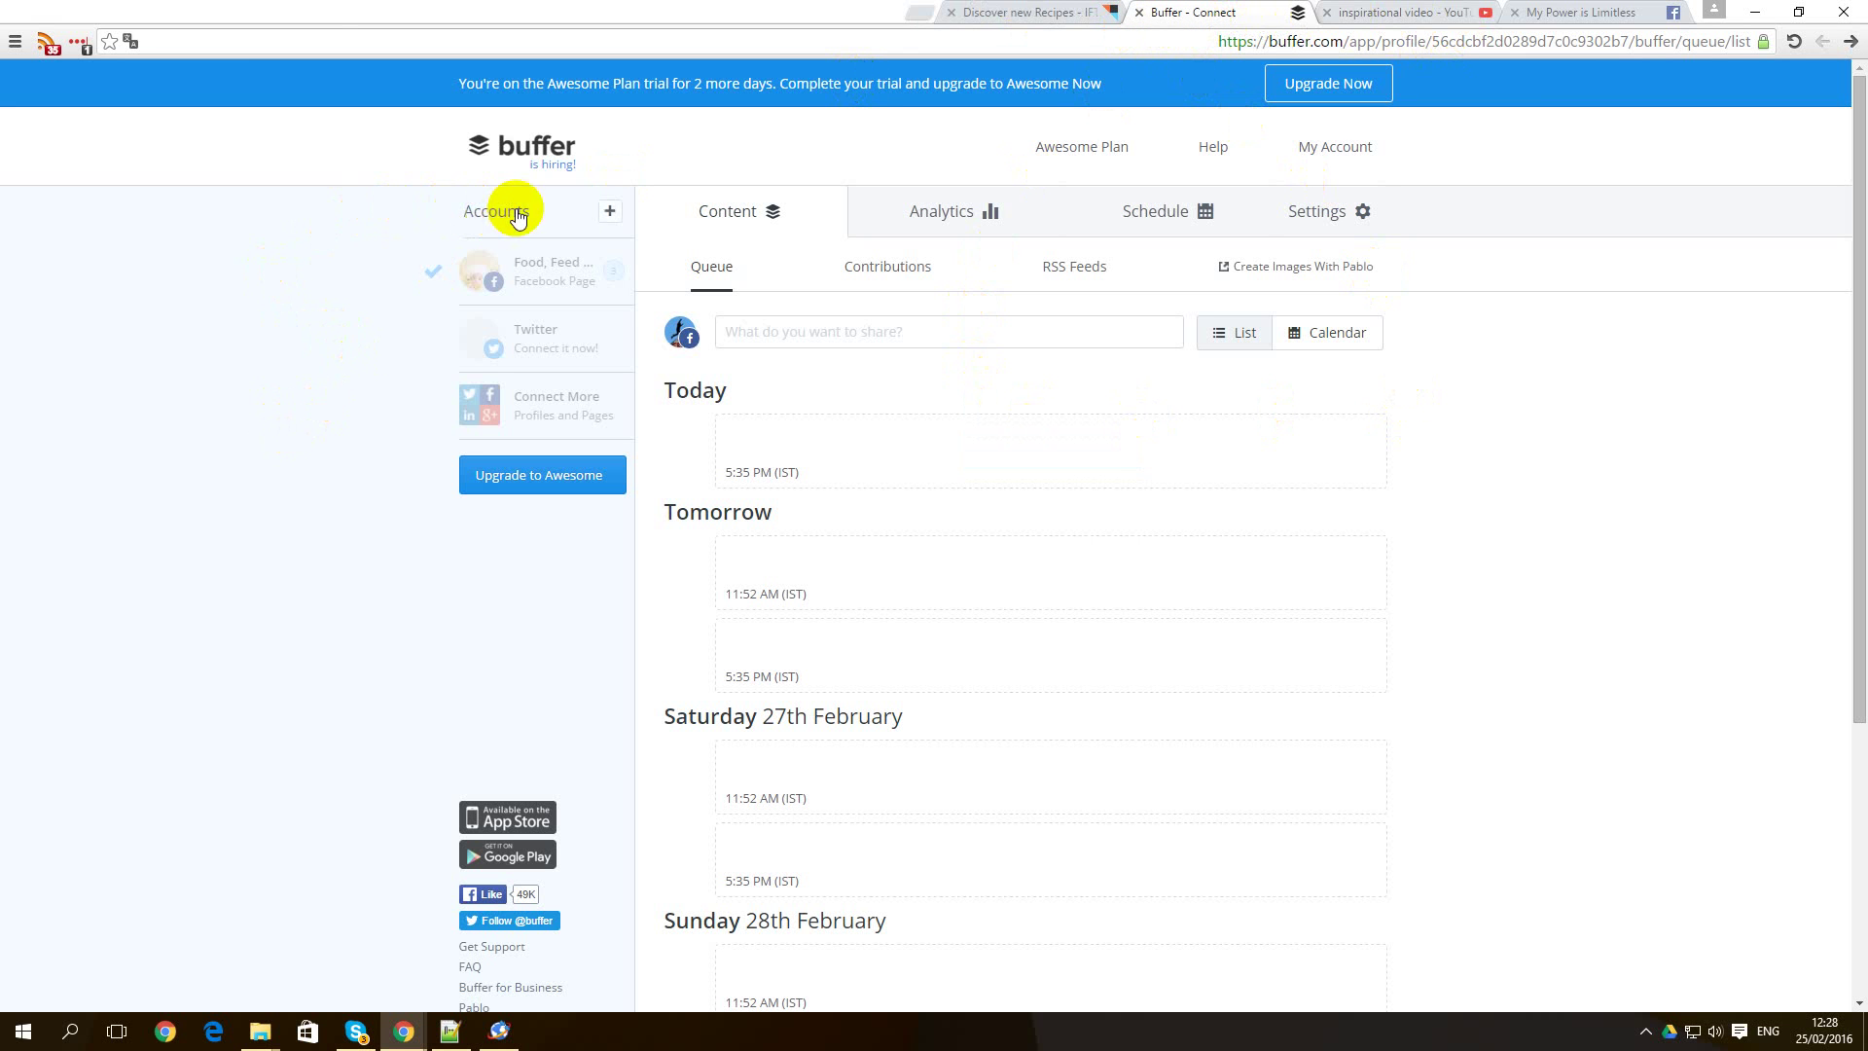
click(610, 213)
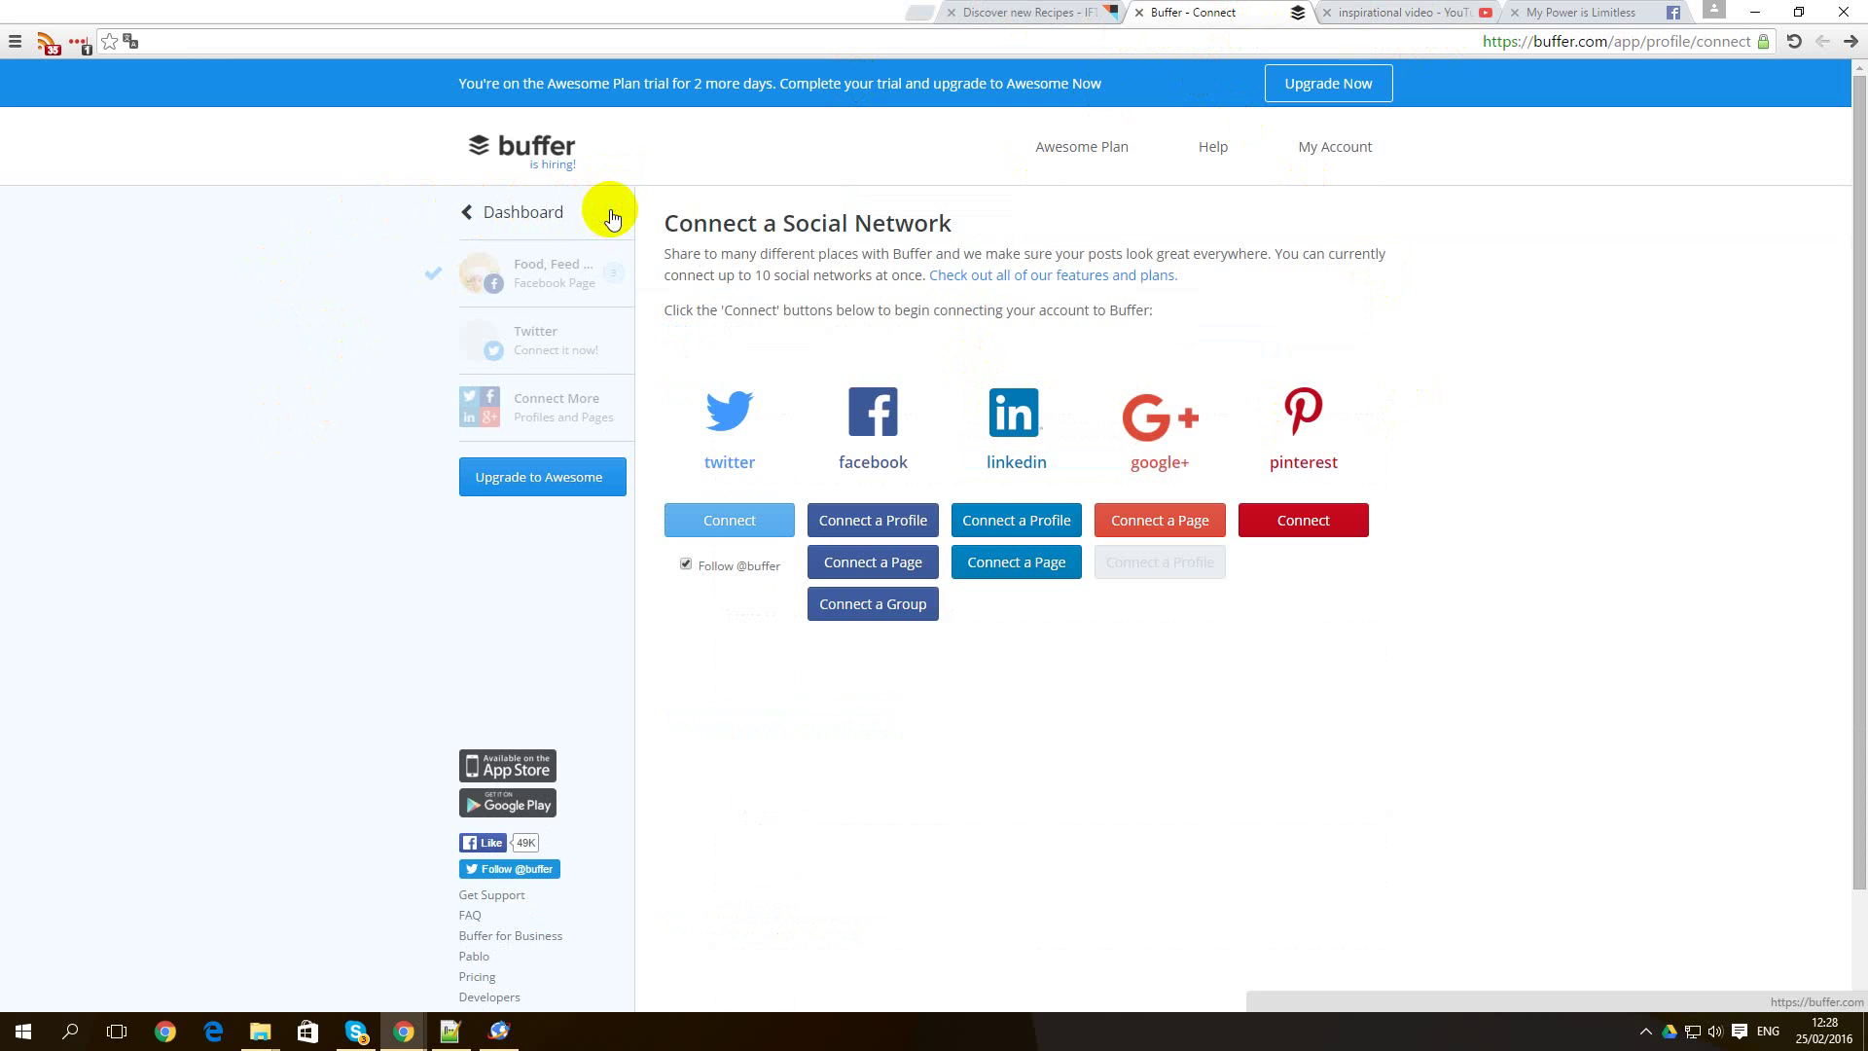
Connect a Facebook page and switch Facebook to the personal profile to authorize Buffer.
click(853, 567)
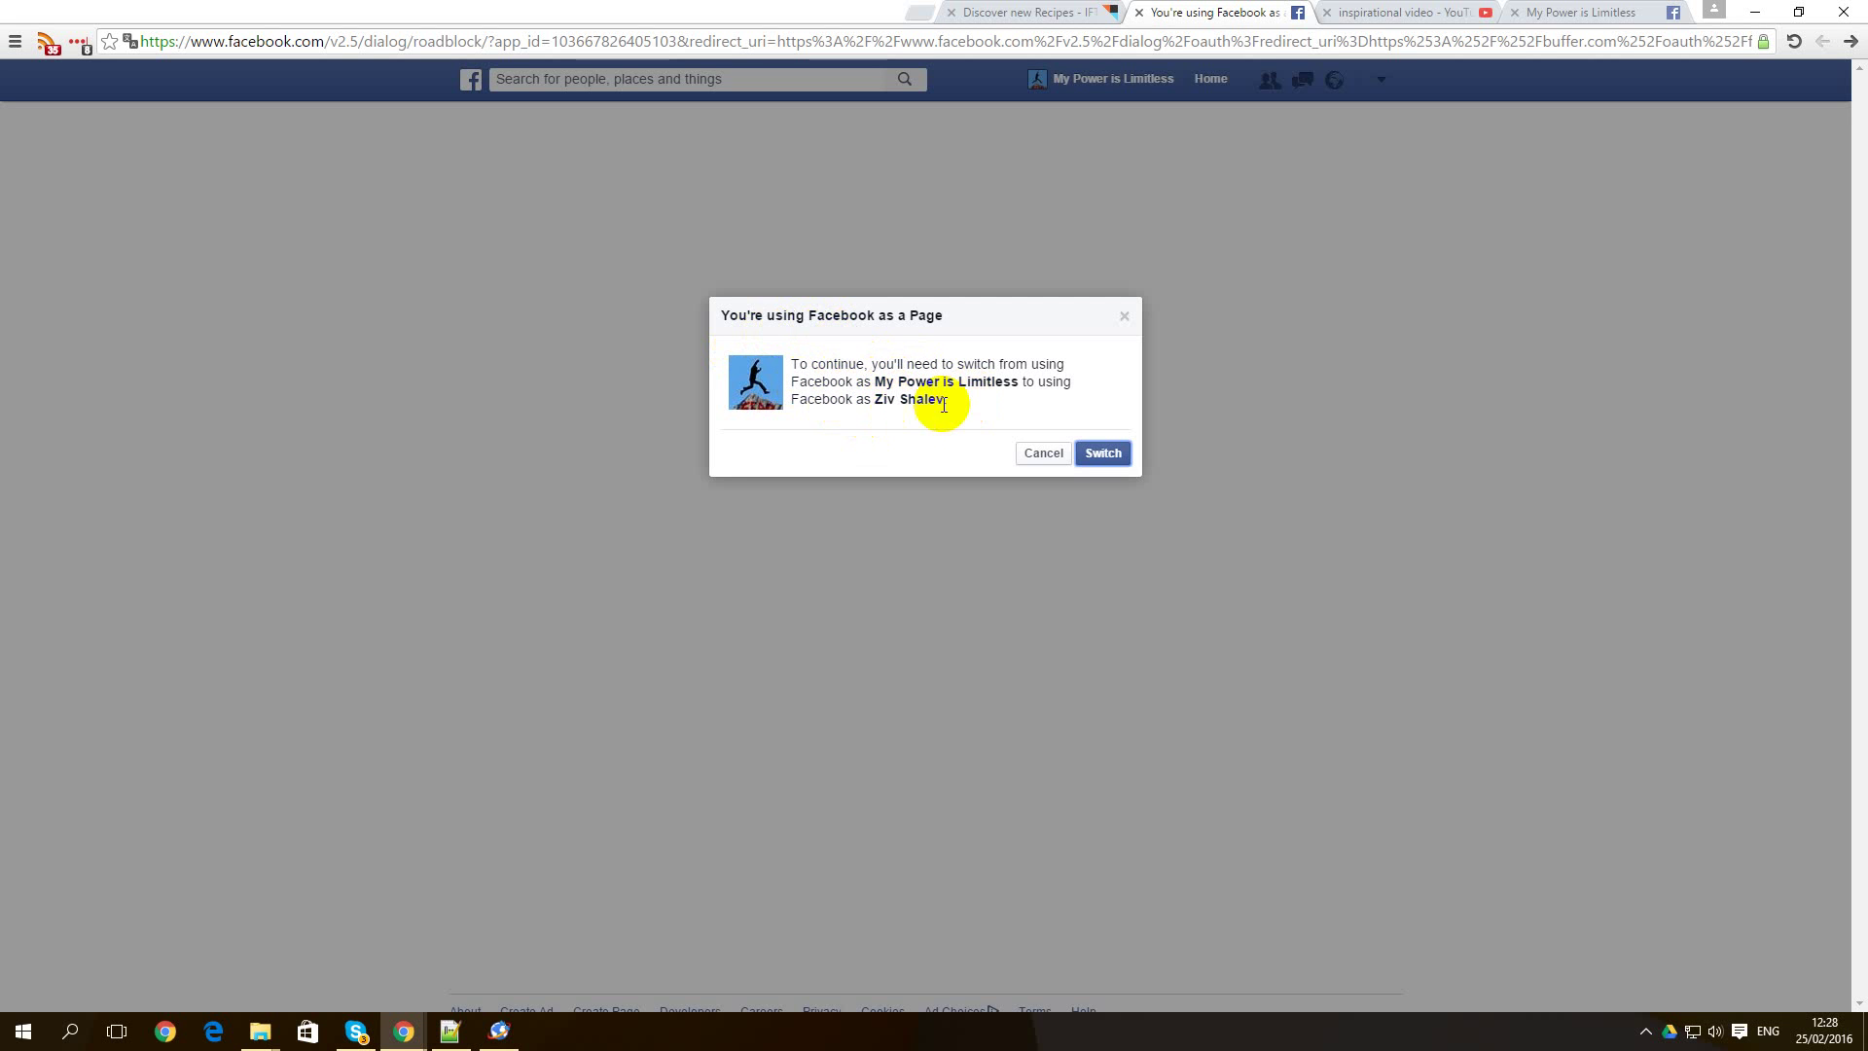
click(1100, 461)
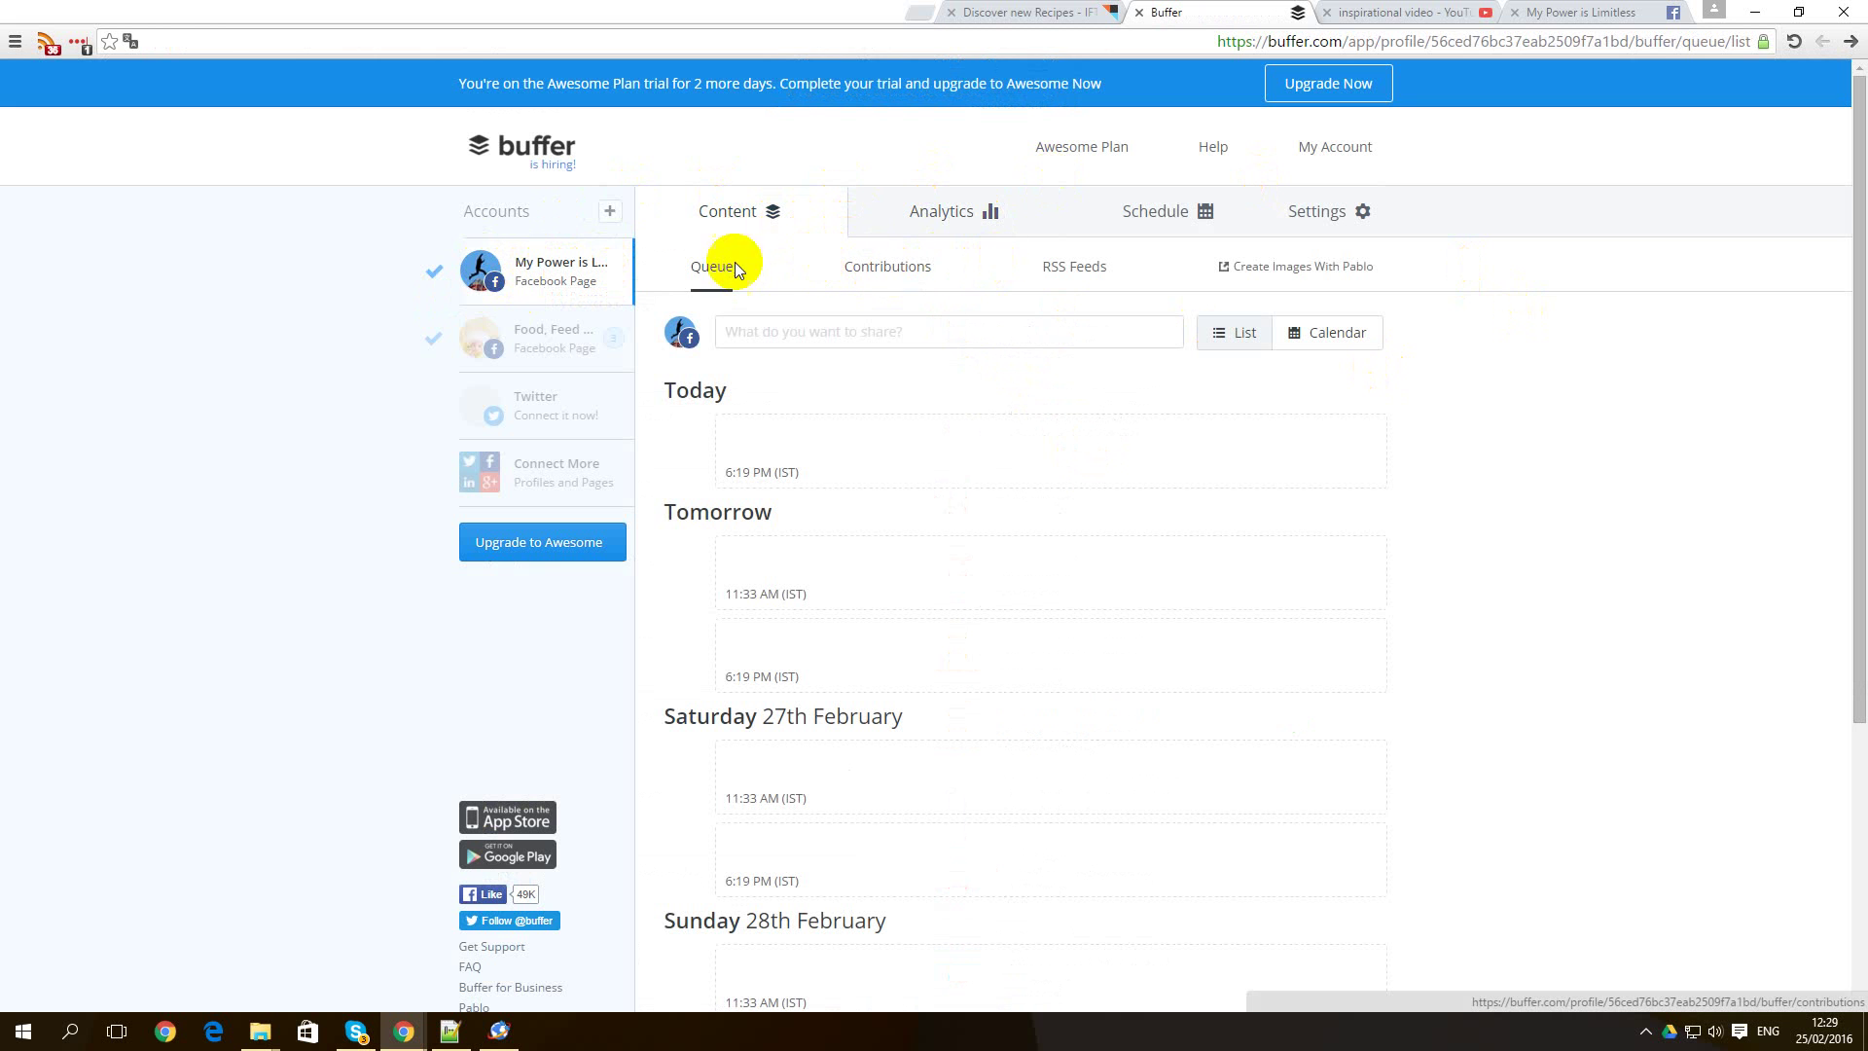
scroll(989, 404, down, 3)
scroll(1013, 452, down, 3)
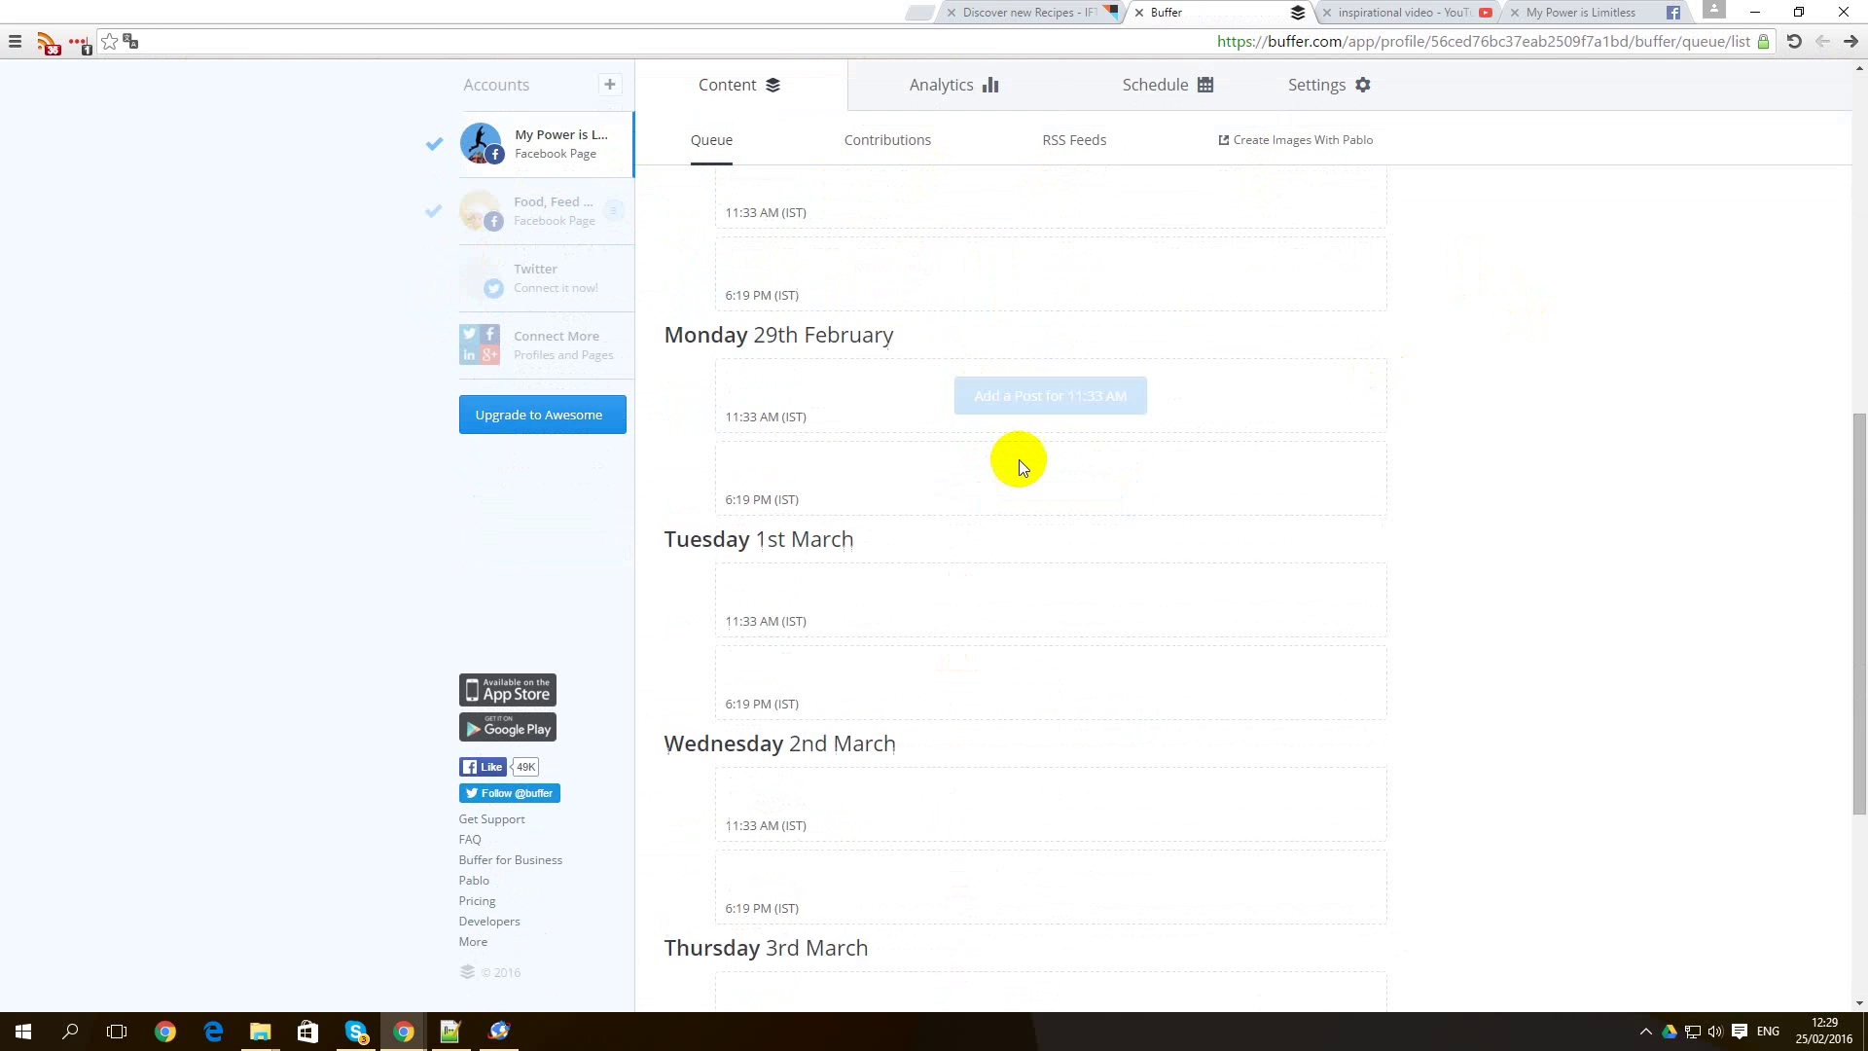
scroll(1018, 460, down, 1)
scroll(1032, 464, up, 3)
scroll(1032, 464, up, 2)
scroll(1032, 464, up, 1)
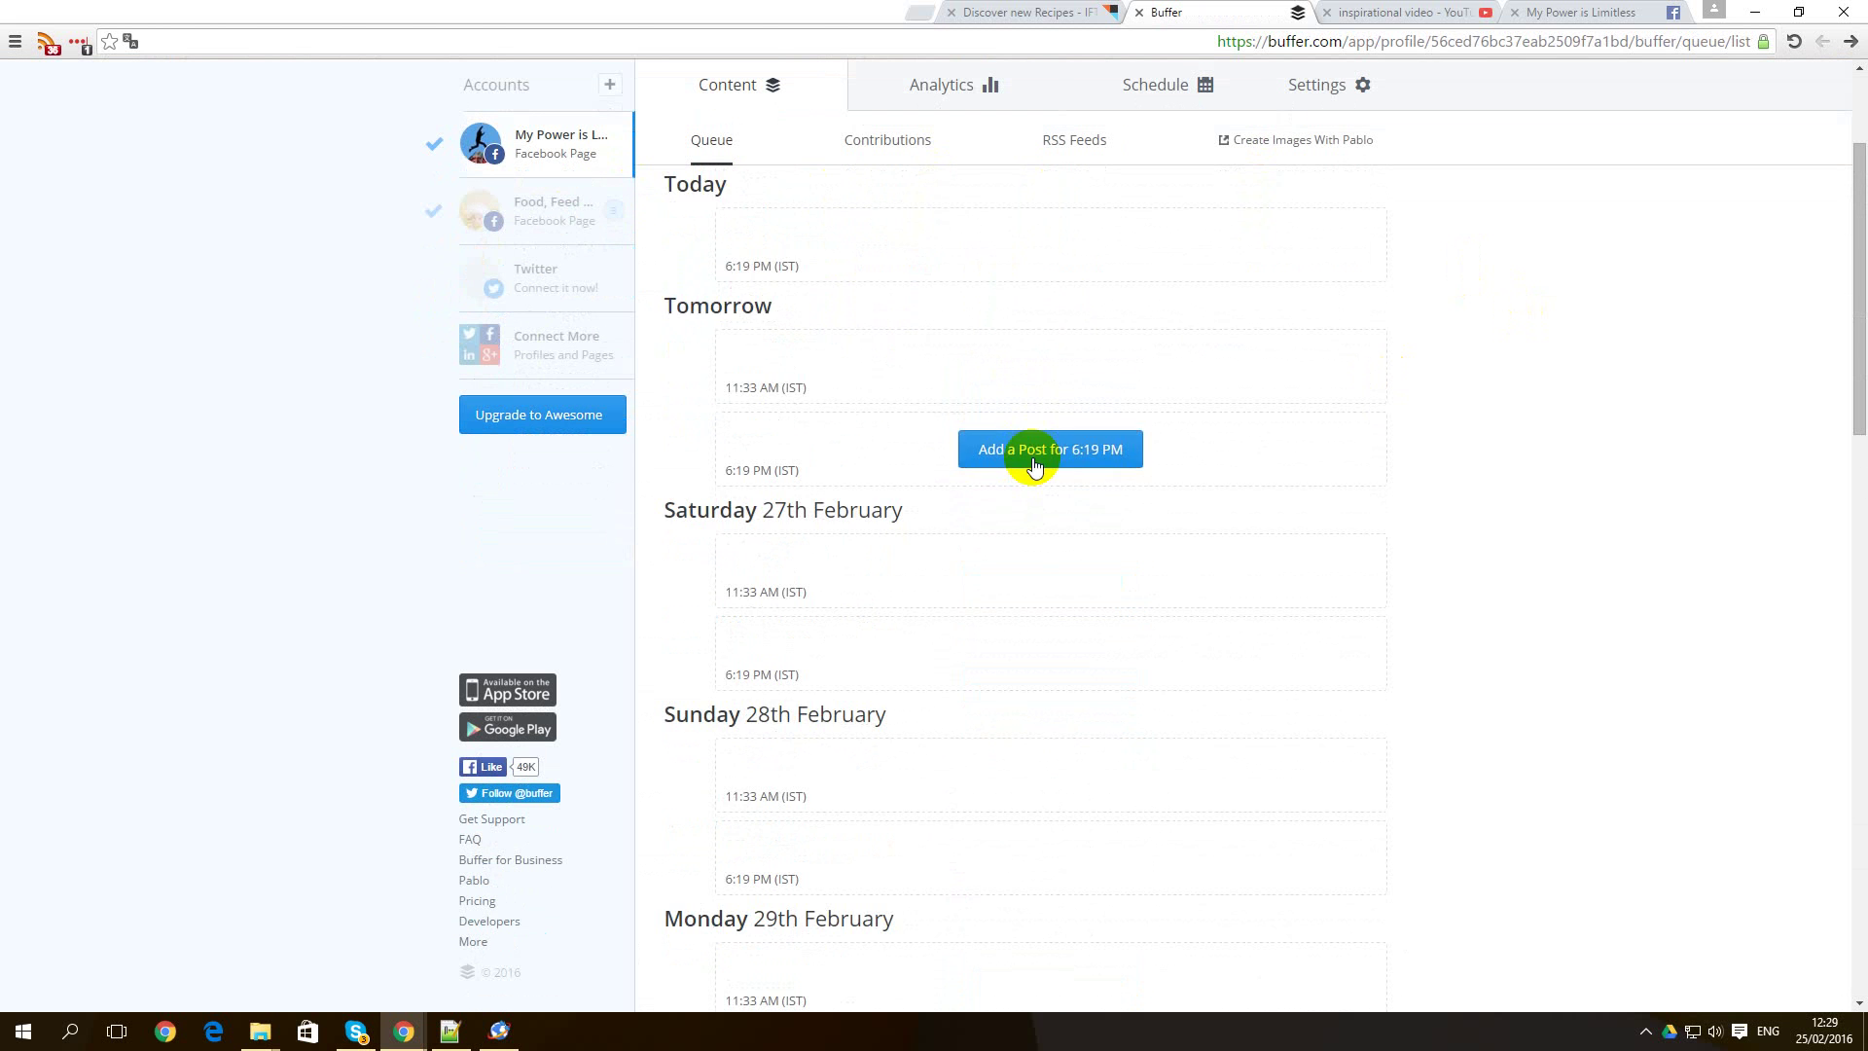
scroll(1032, 465, up, 1)
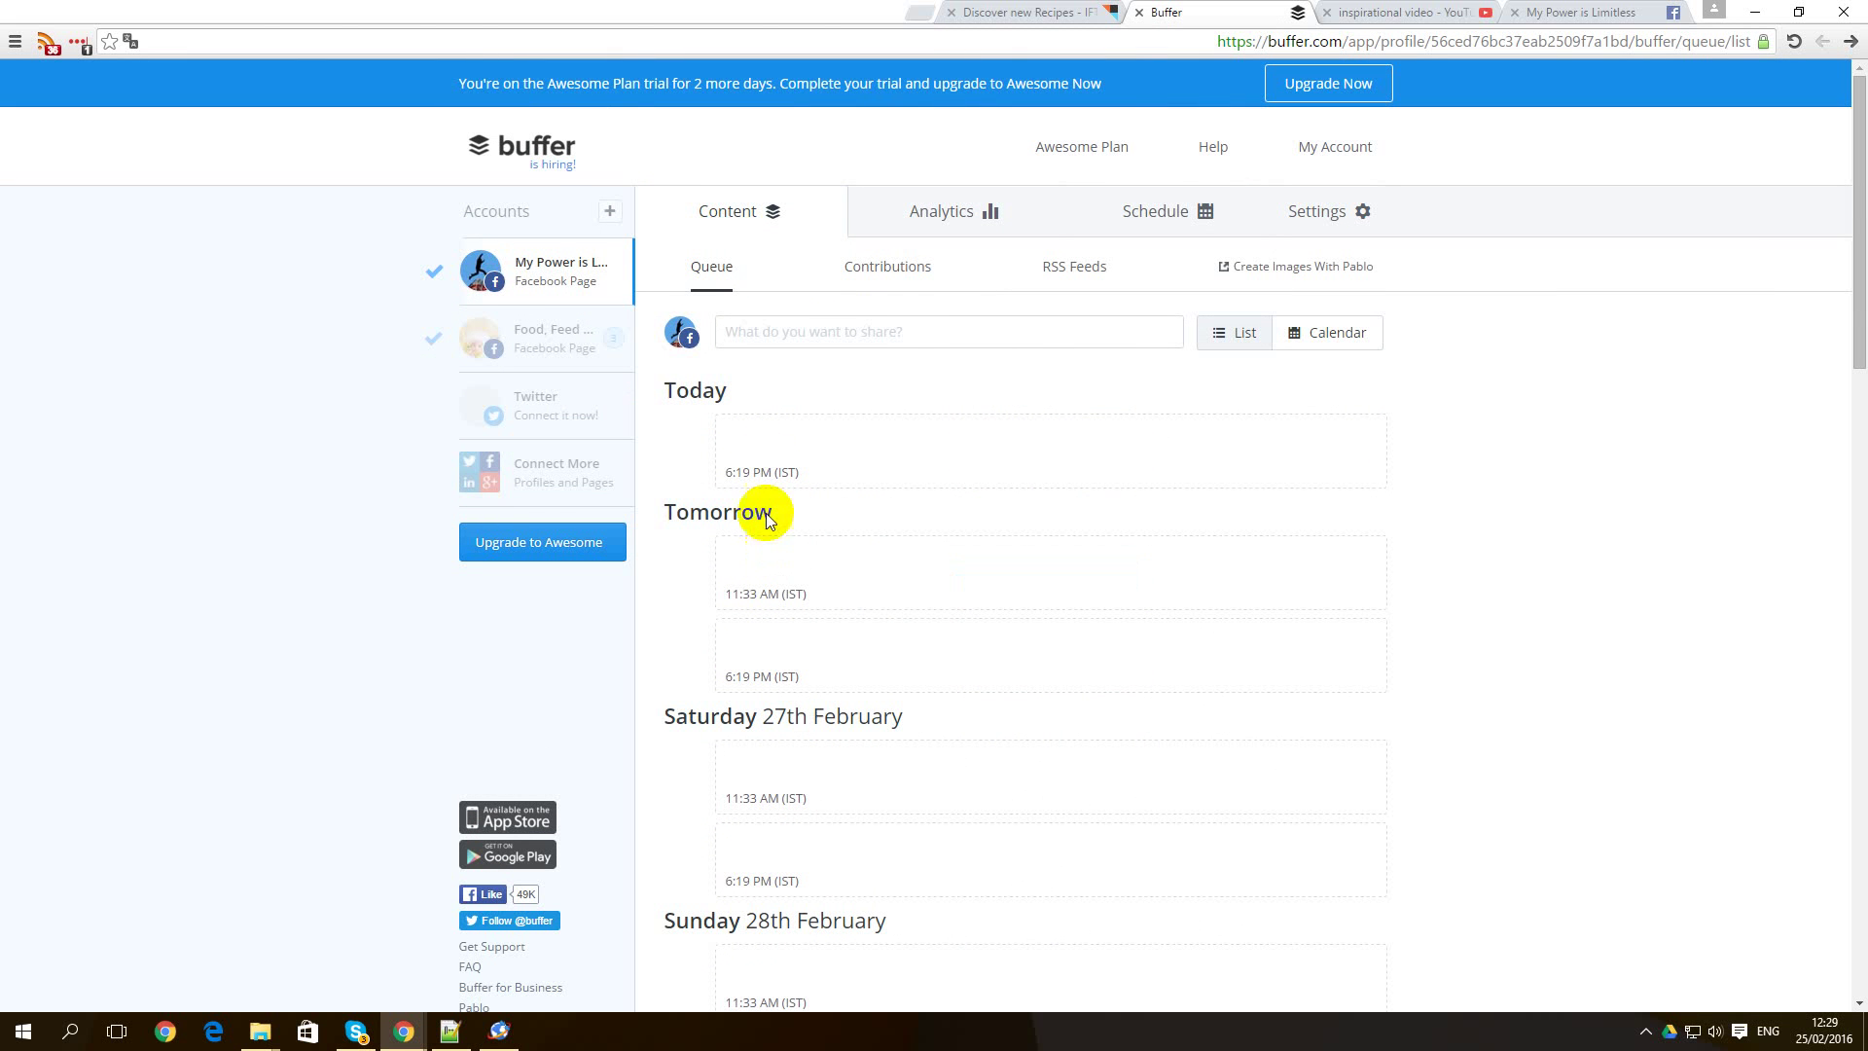
Use the Optimal Timing Tool to replace the schedule with 8 calculated daily posting times.
click(1175, 216)
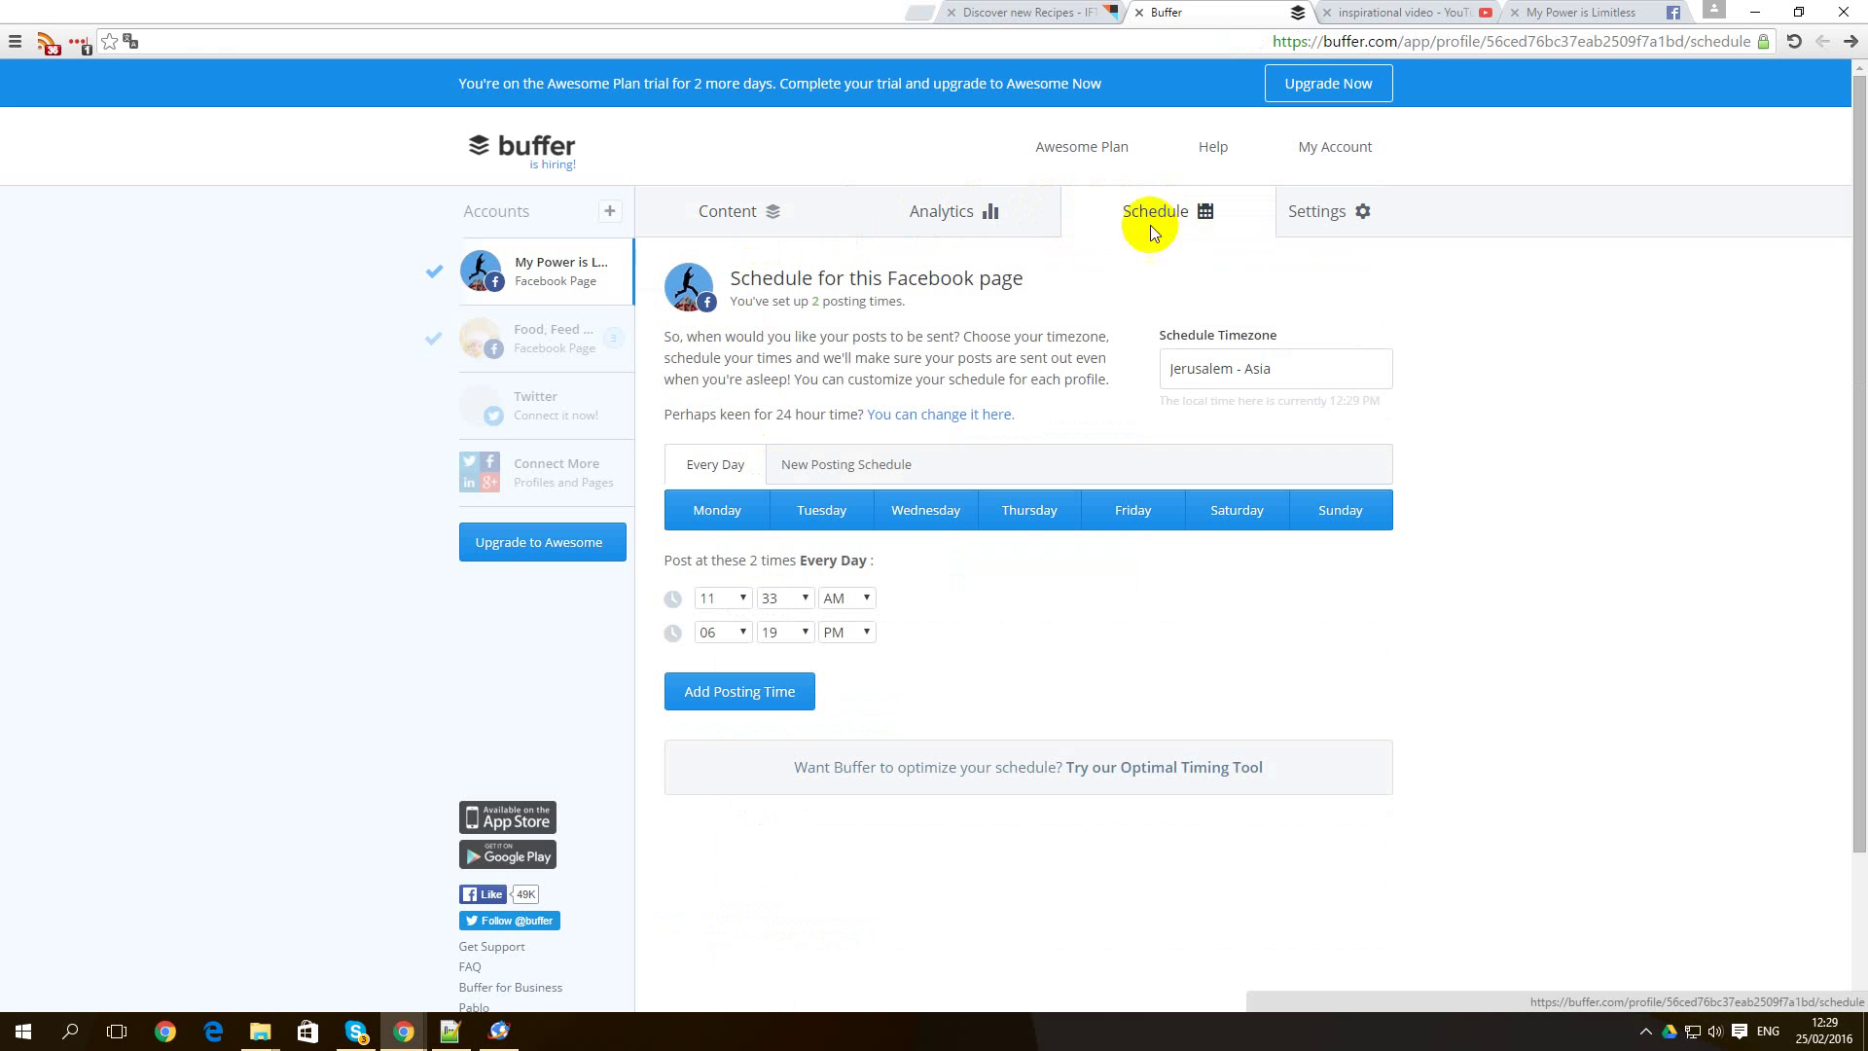
click(1112, 768)
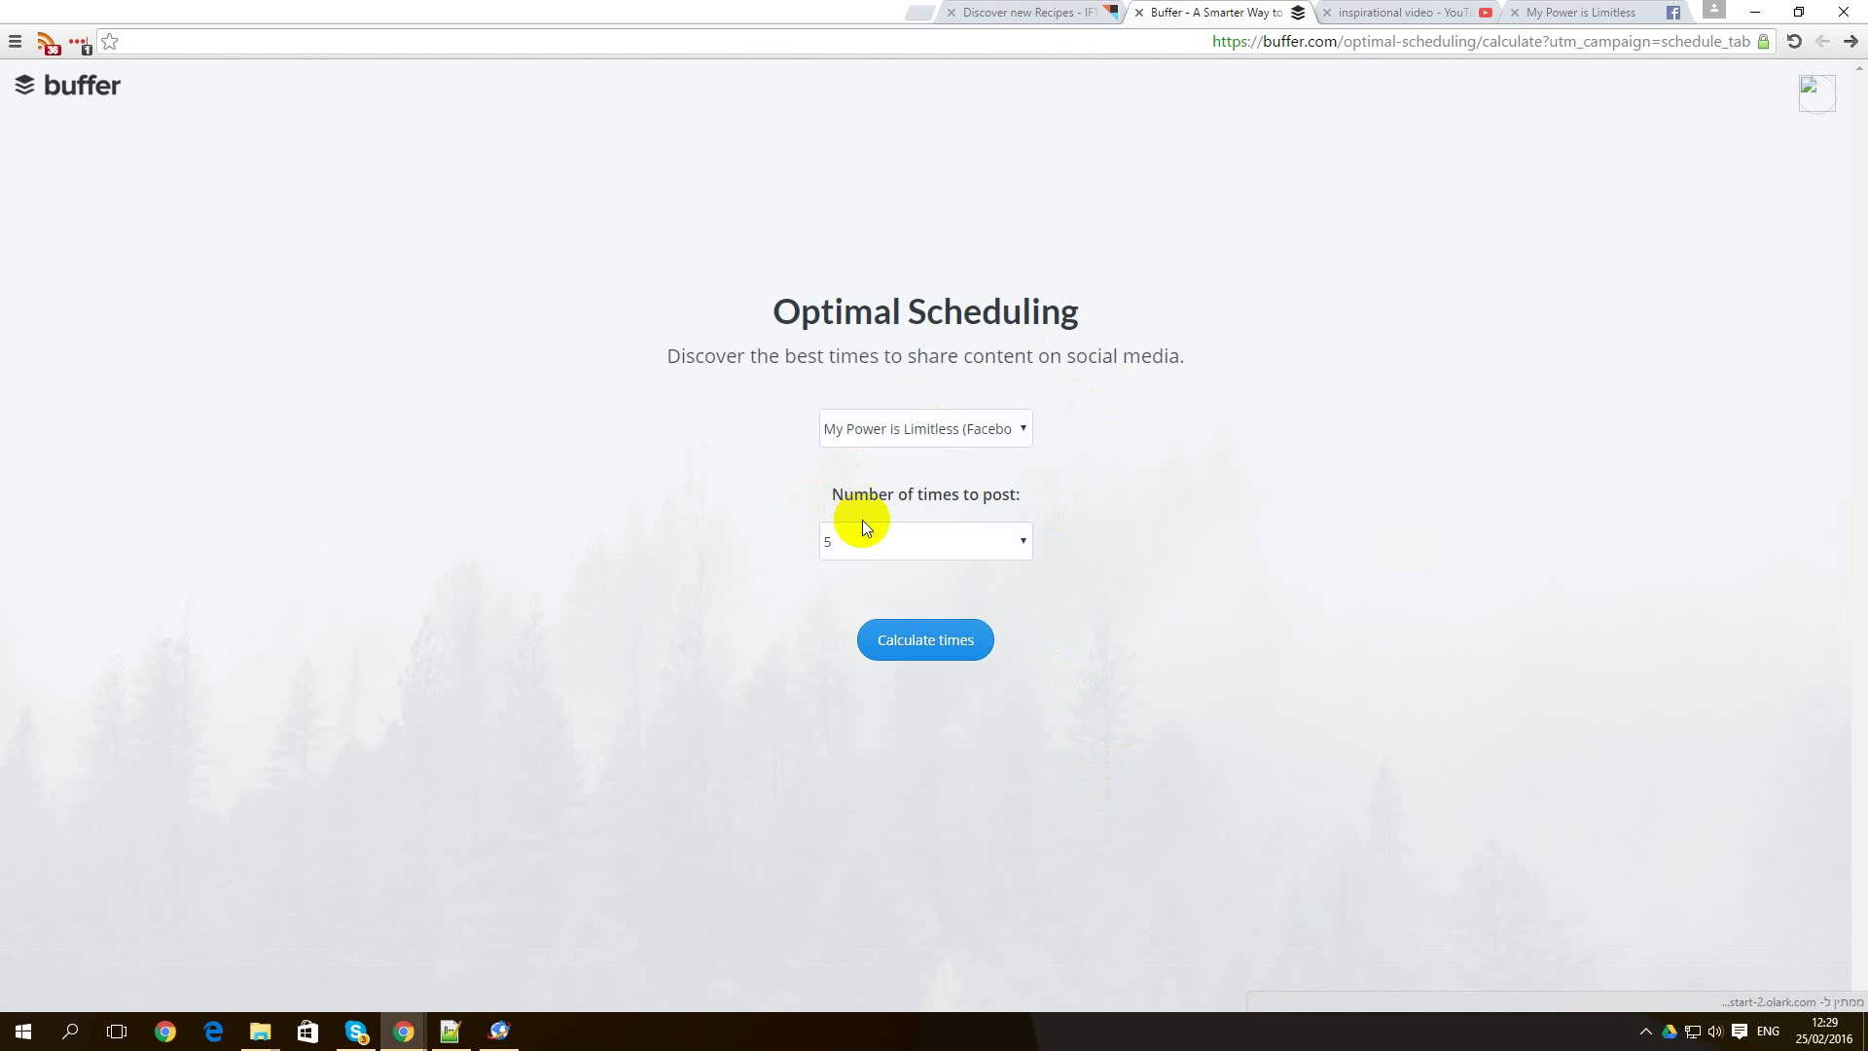
click(975, 547)
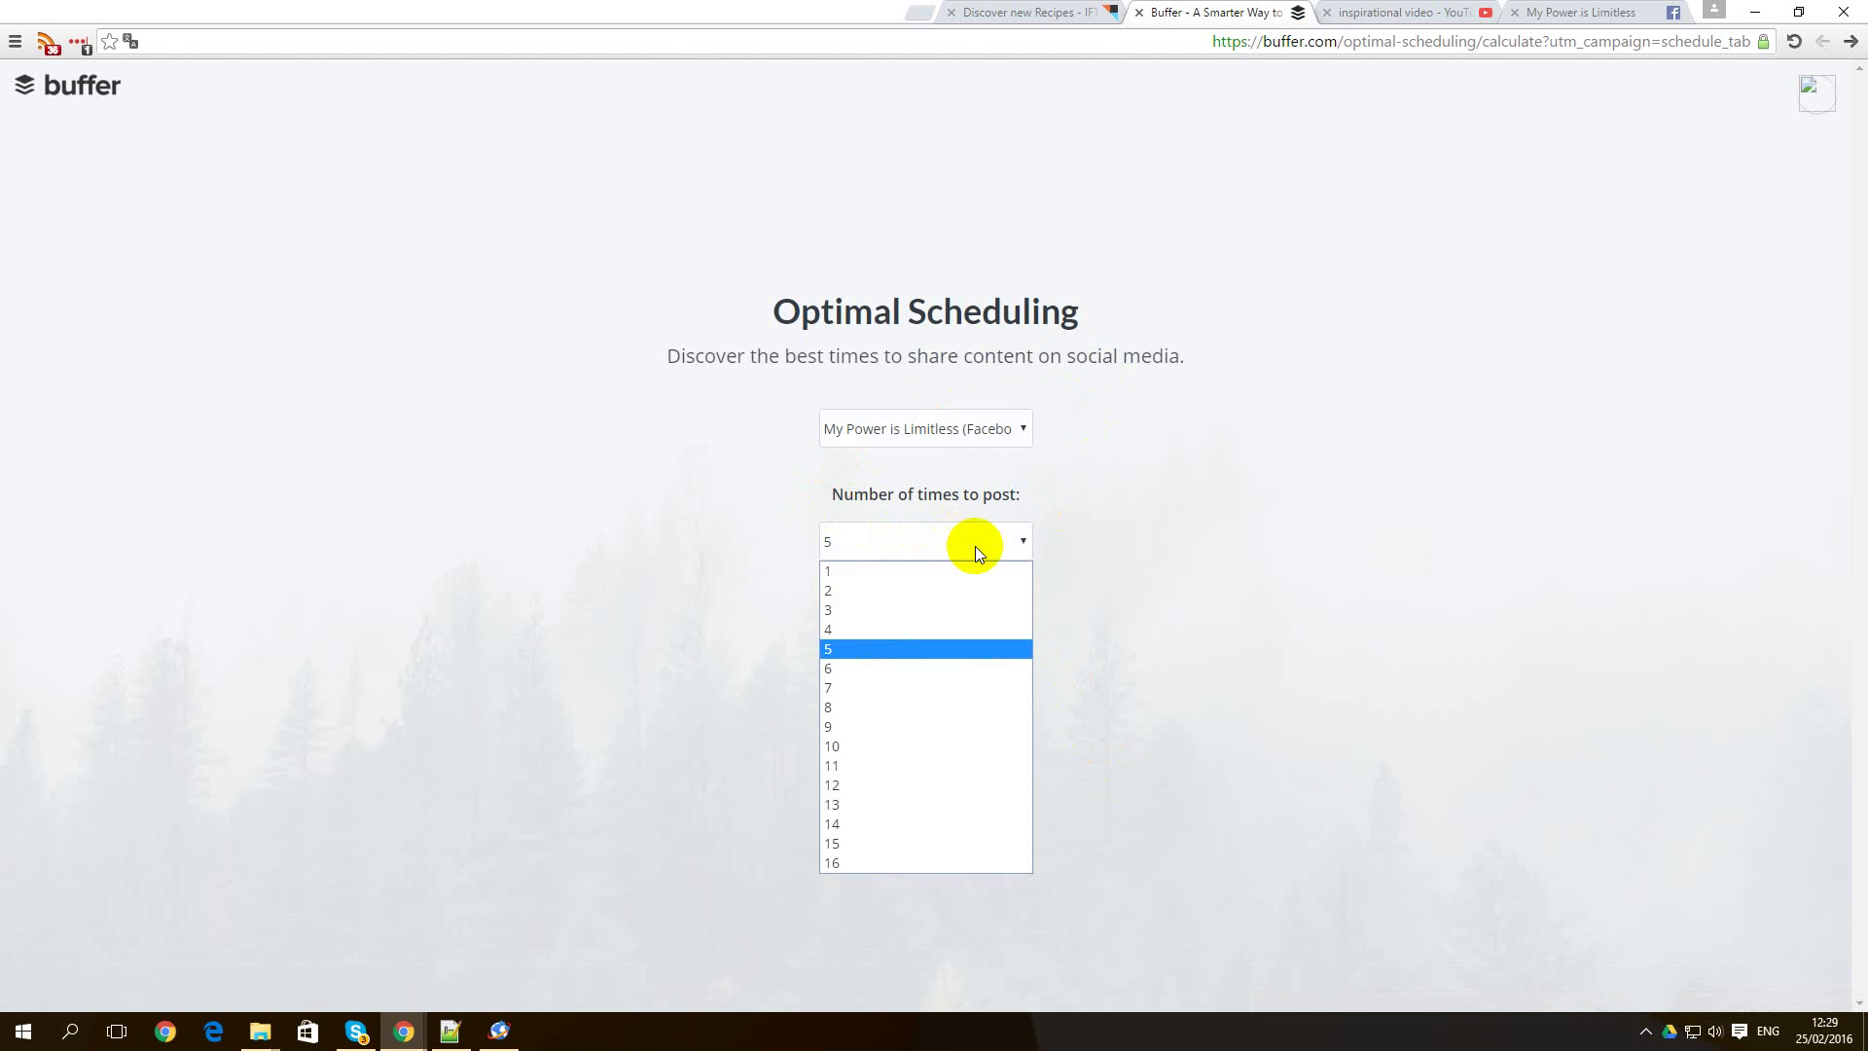
click(856, 713)
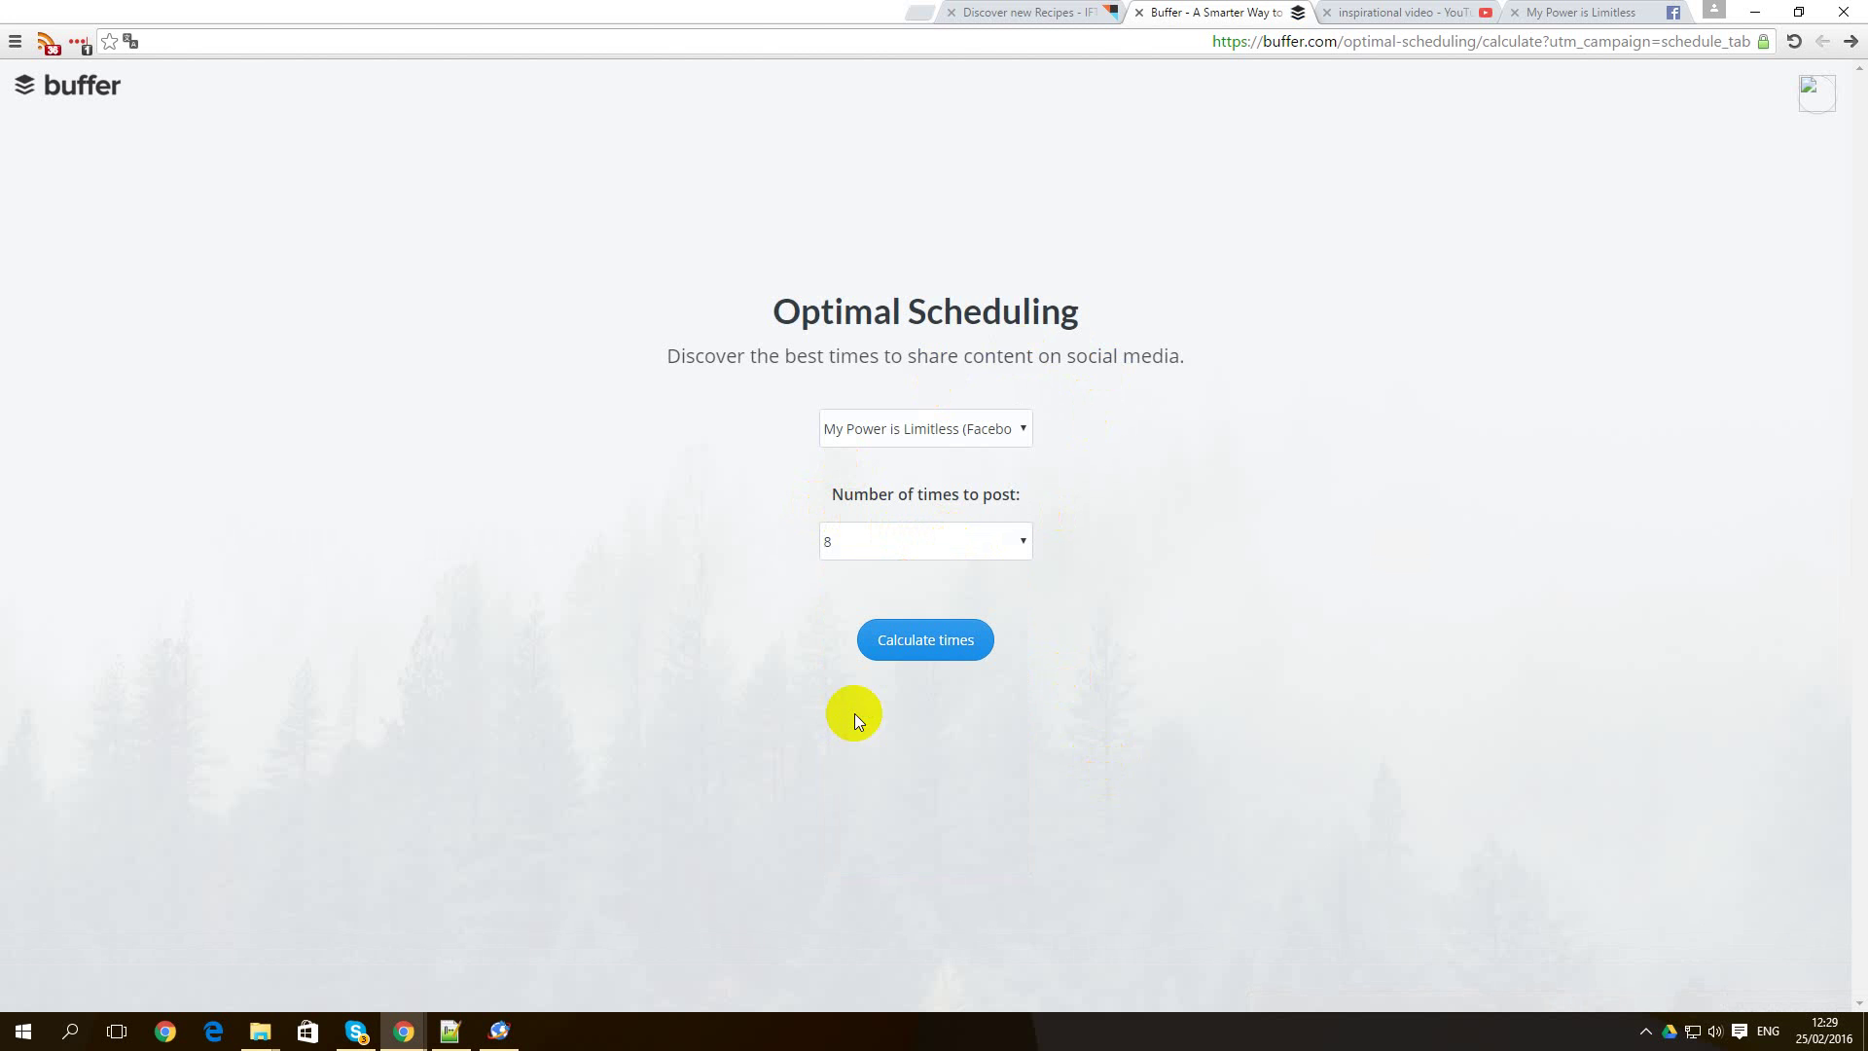
click(944, 650)
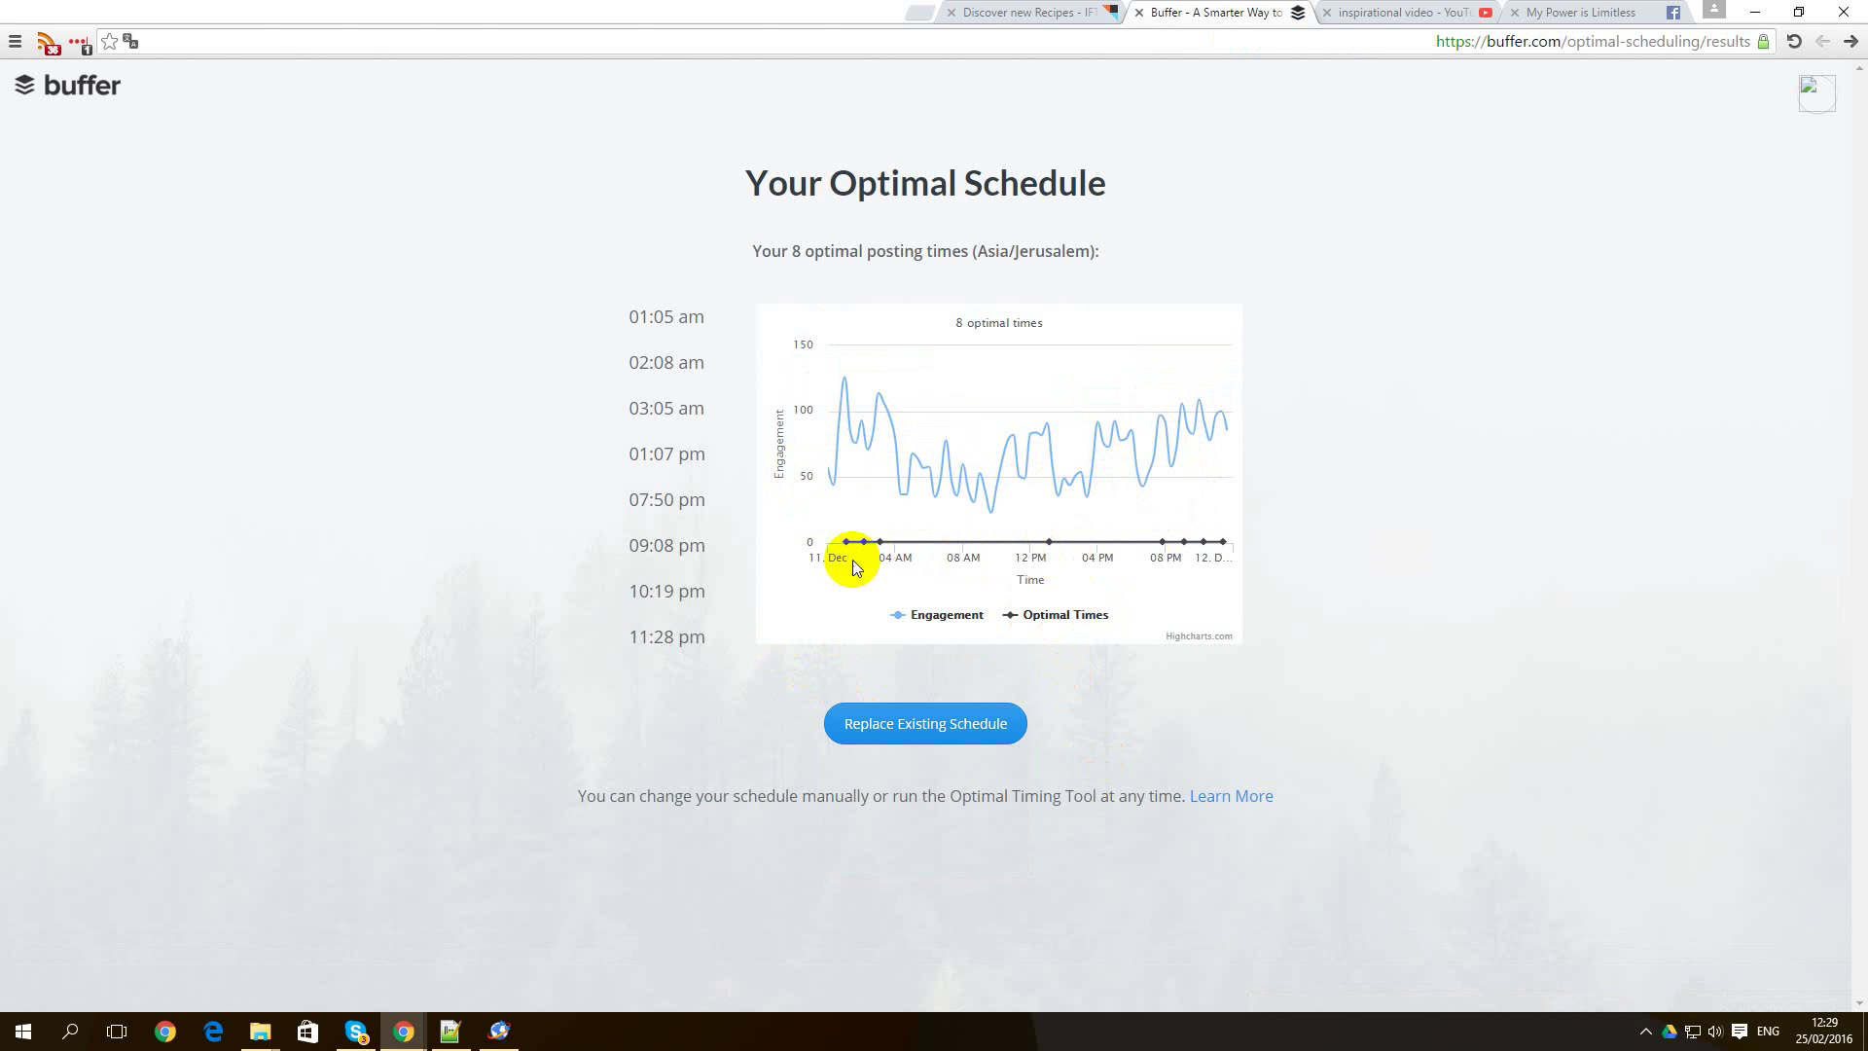
click(917, 731)
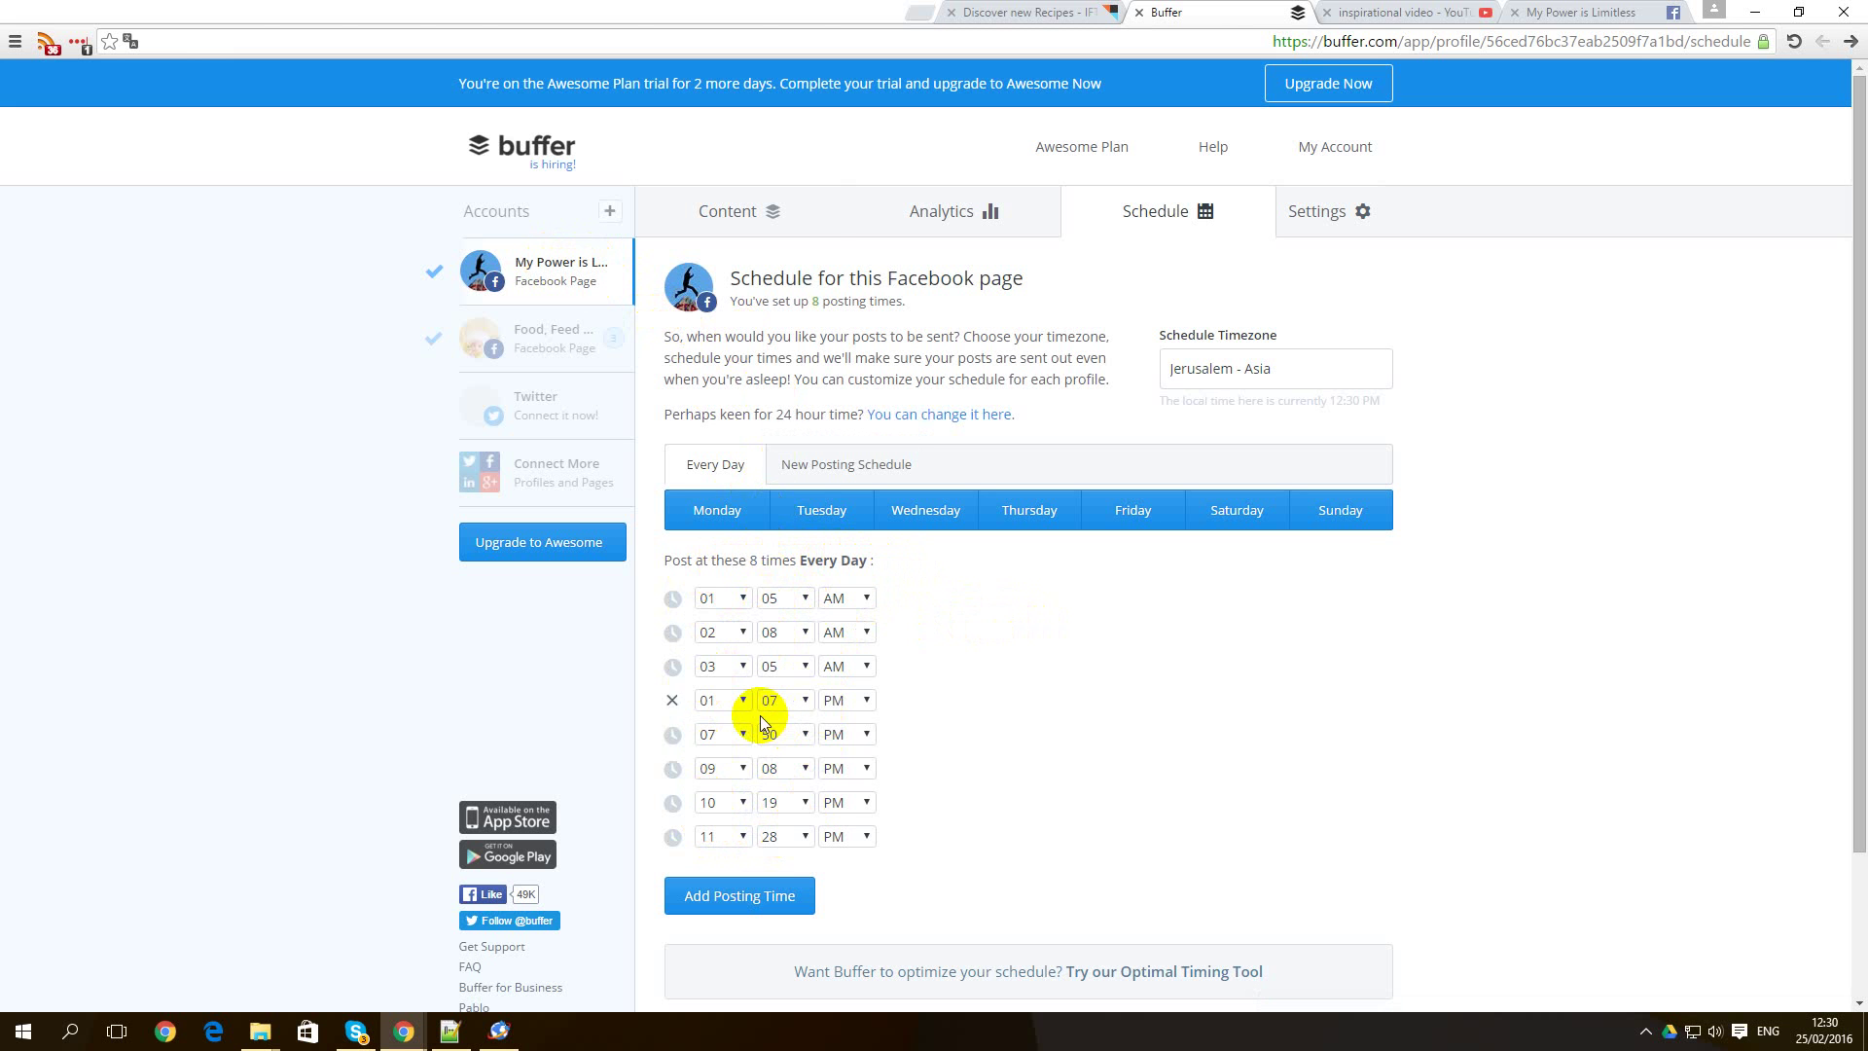
Check the Content queue's new time slots, then bring up the IFTTT recipes page.
click(730, 210)
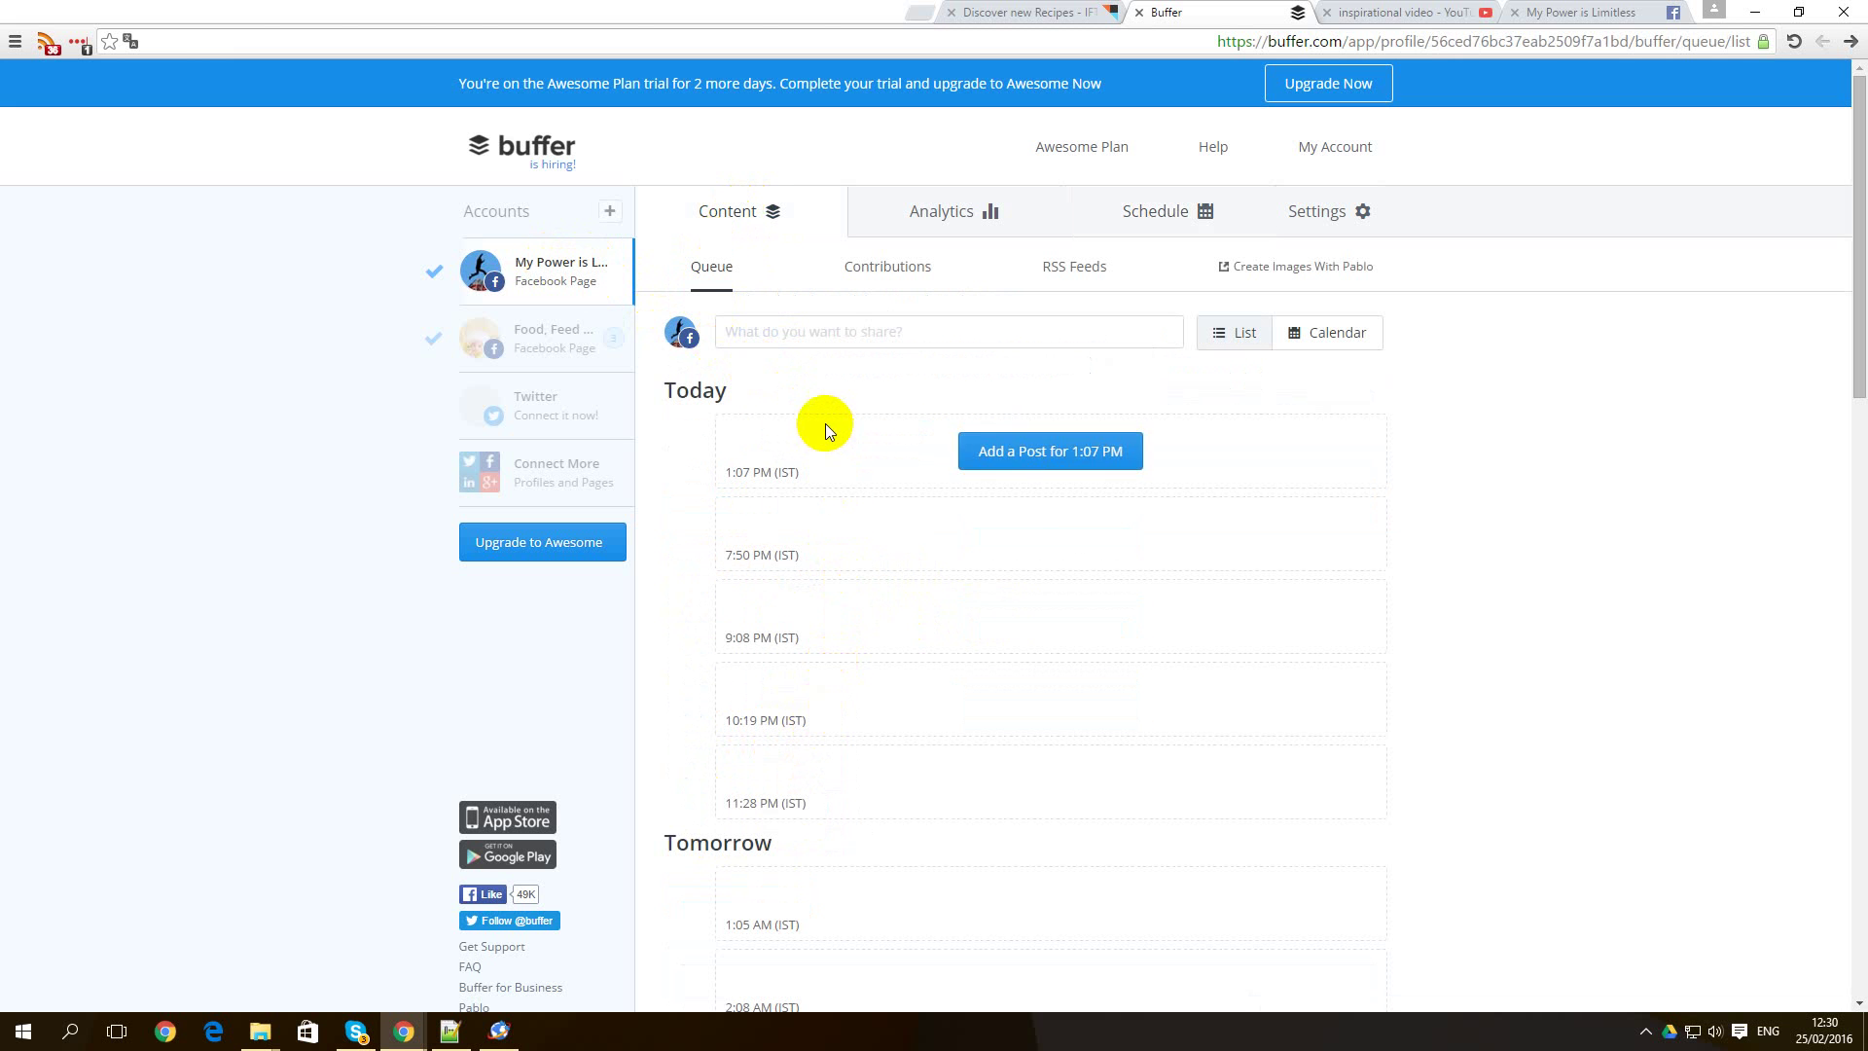
scroll(810, 526, down, 3)
scroll(810, 533, down, 1)
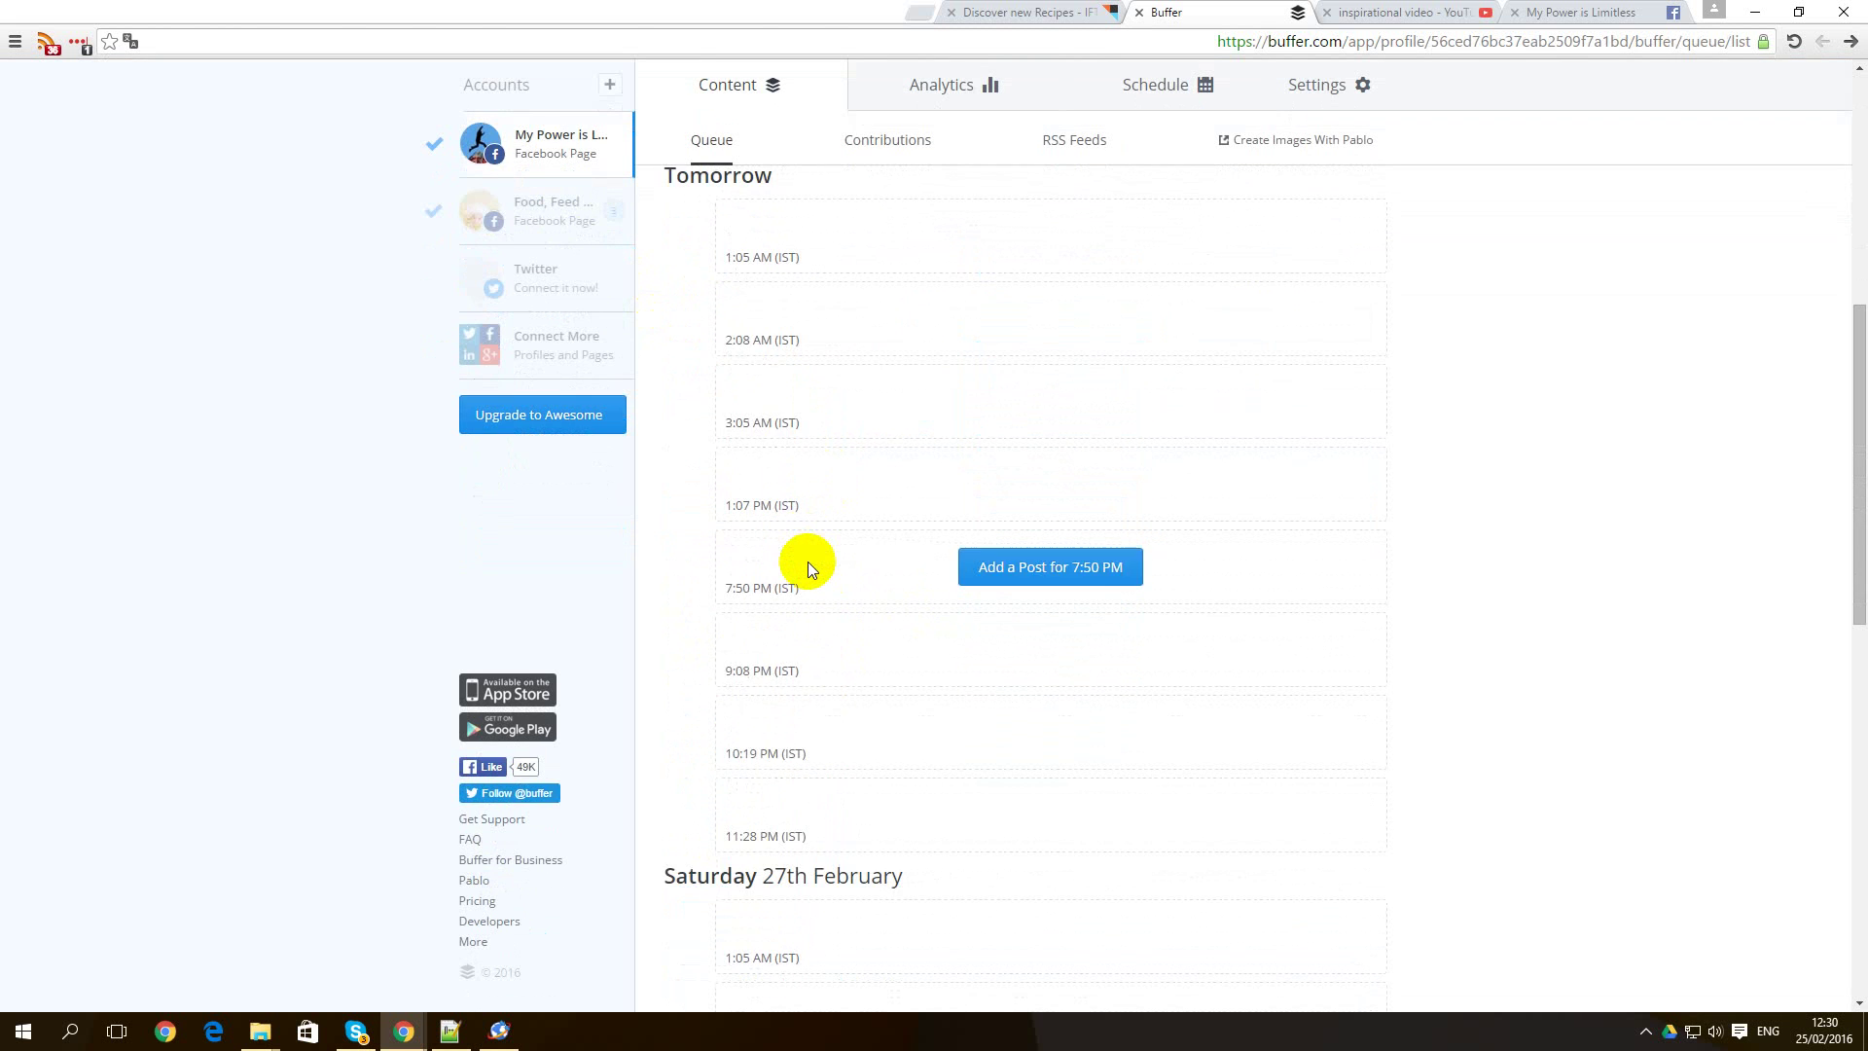
scroll(808, 561, up, 4)
scroll(807, 563, up, 1)
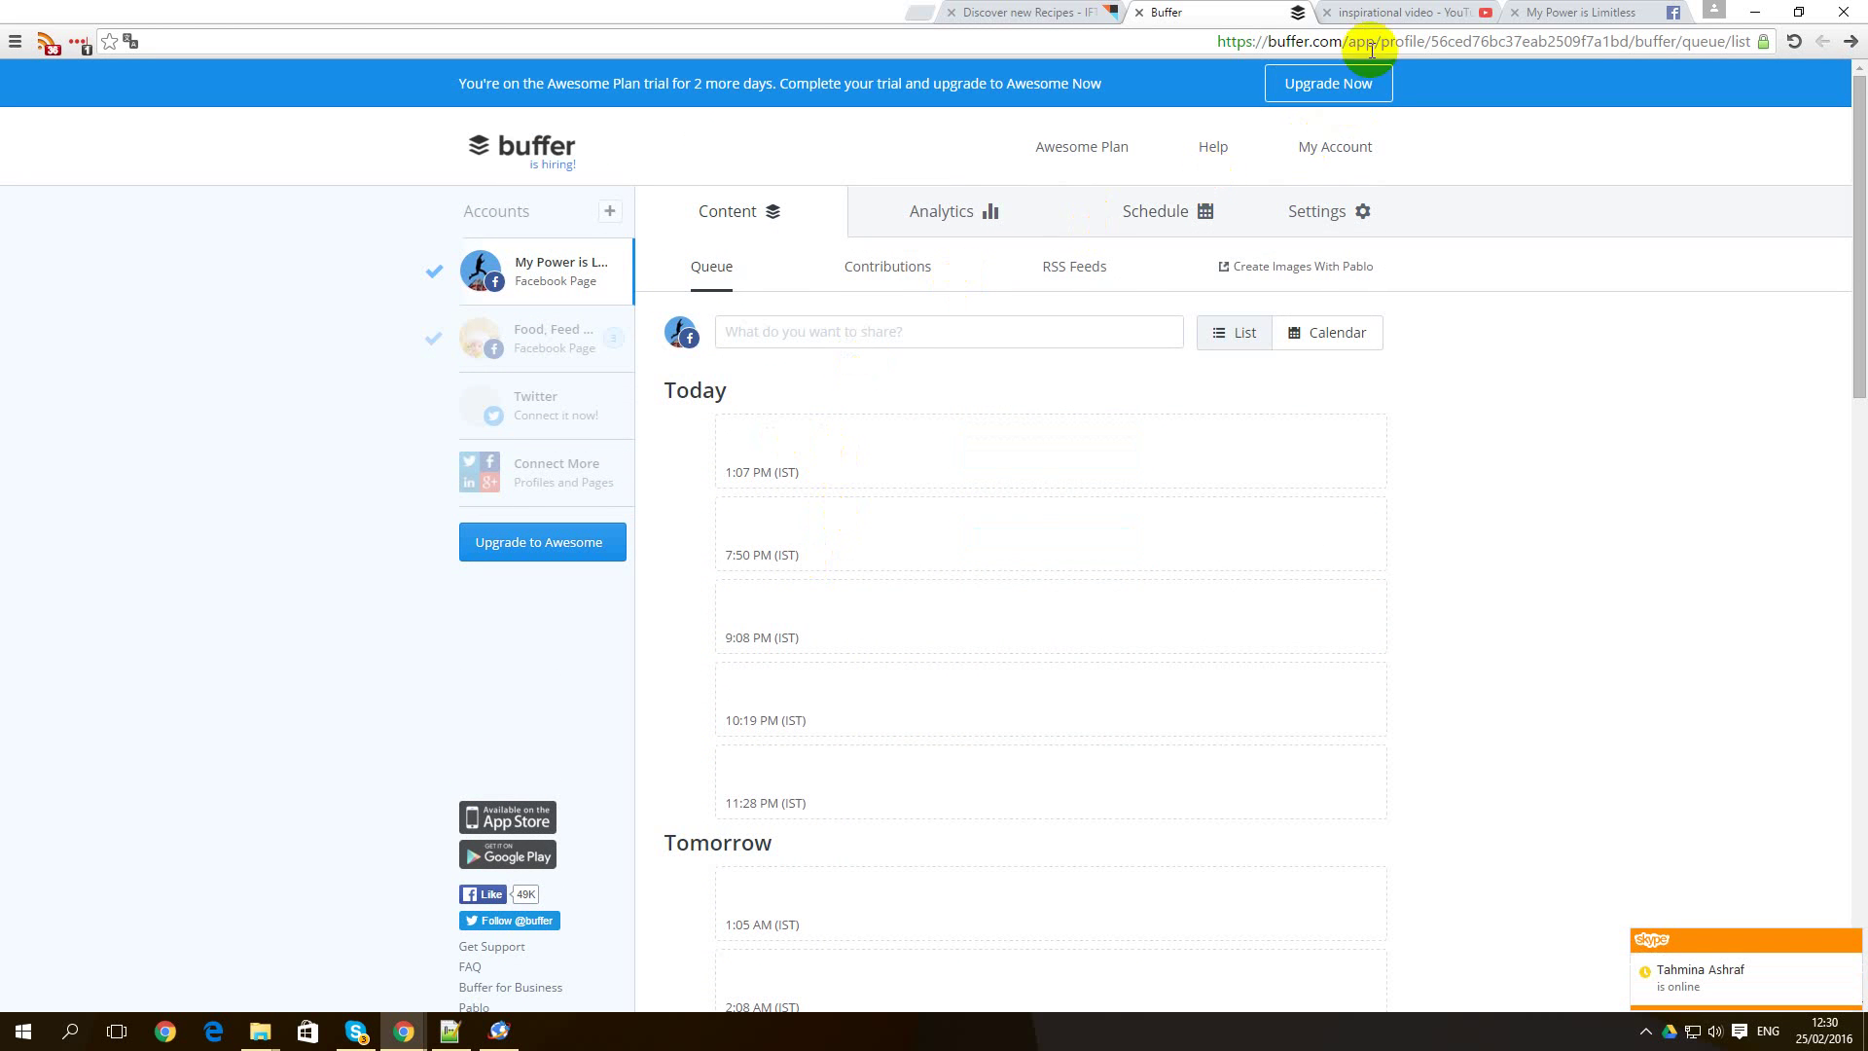
click(1050, 15)
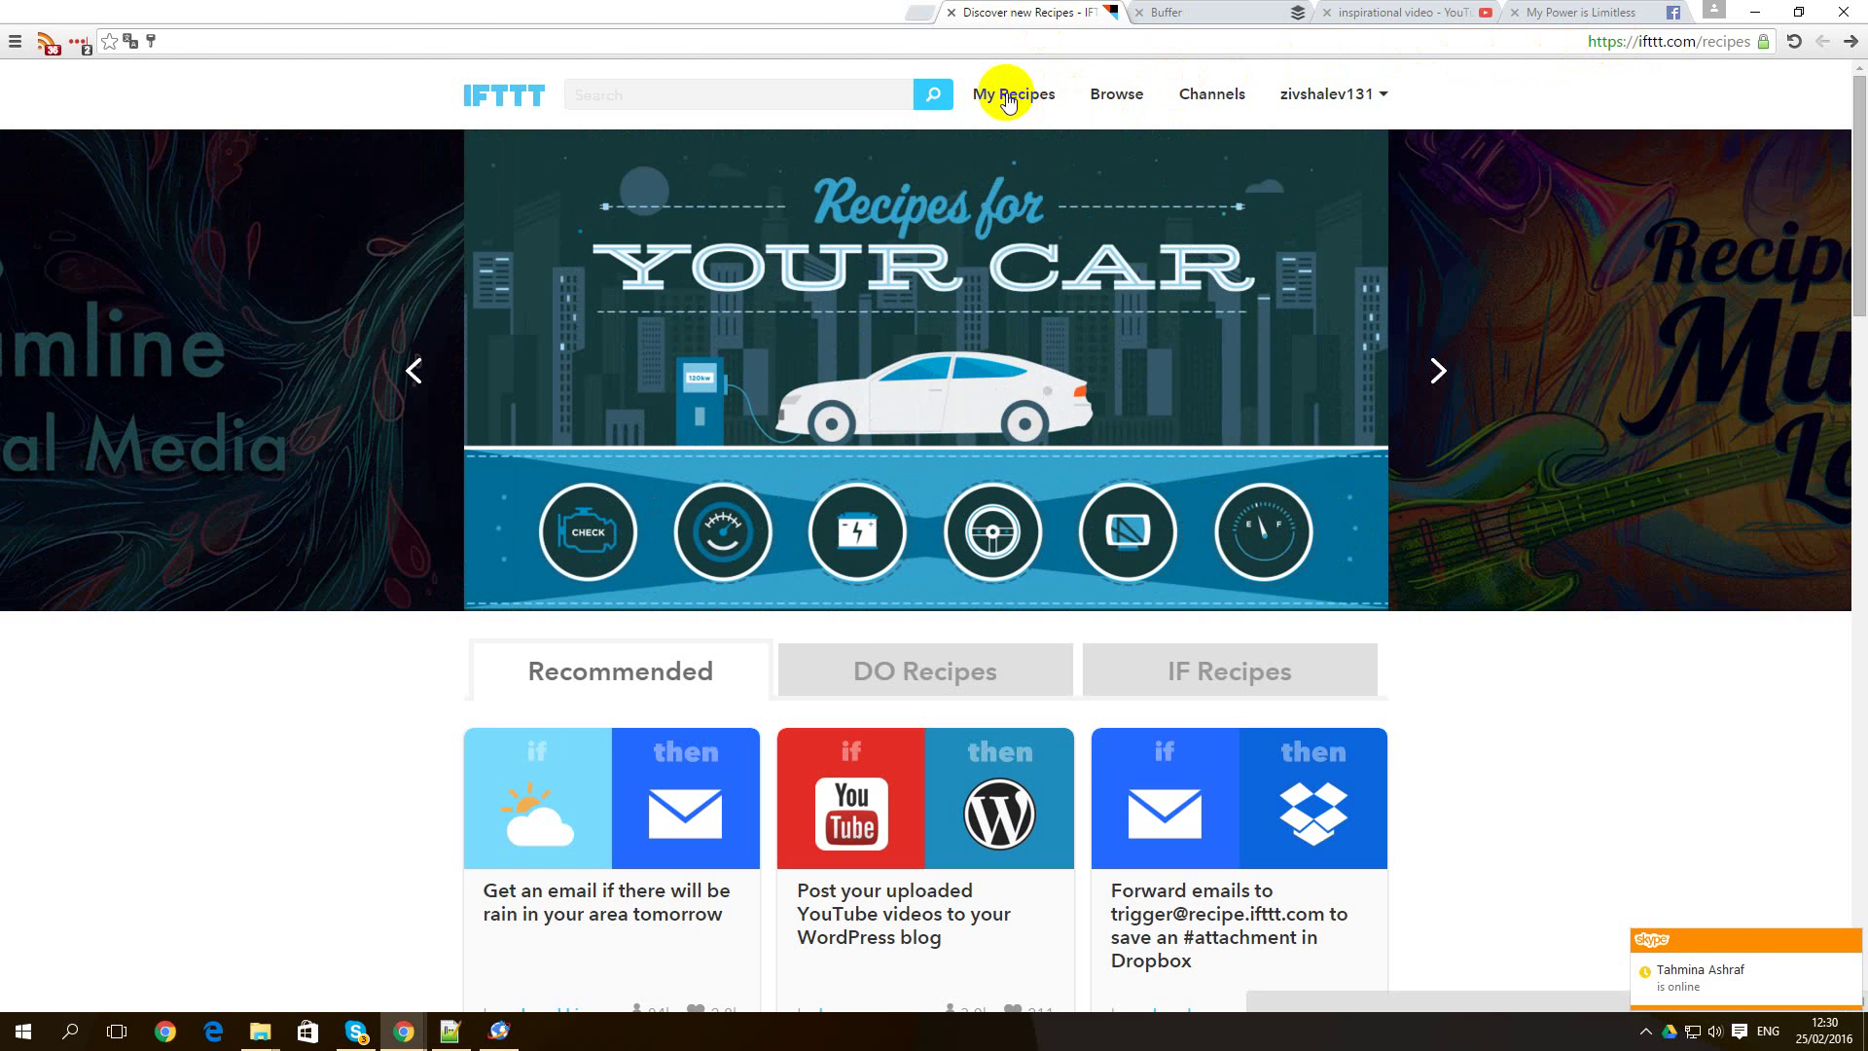
From My Recipes, start creating a new IFTTT recipe.
click(1008, 96)
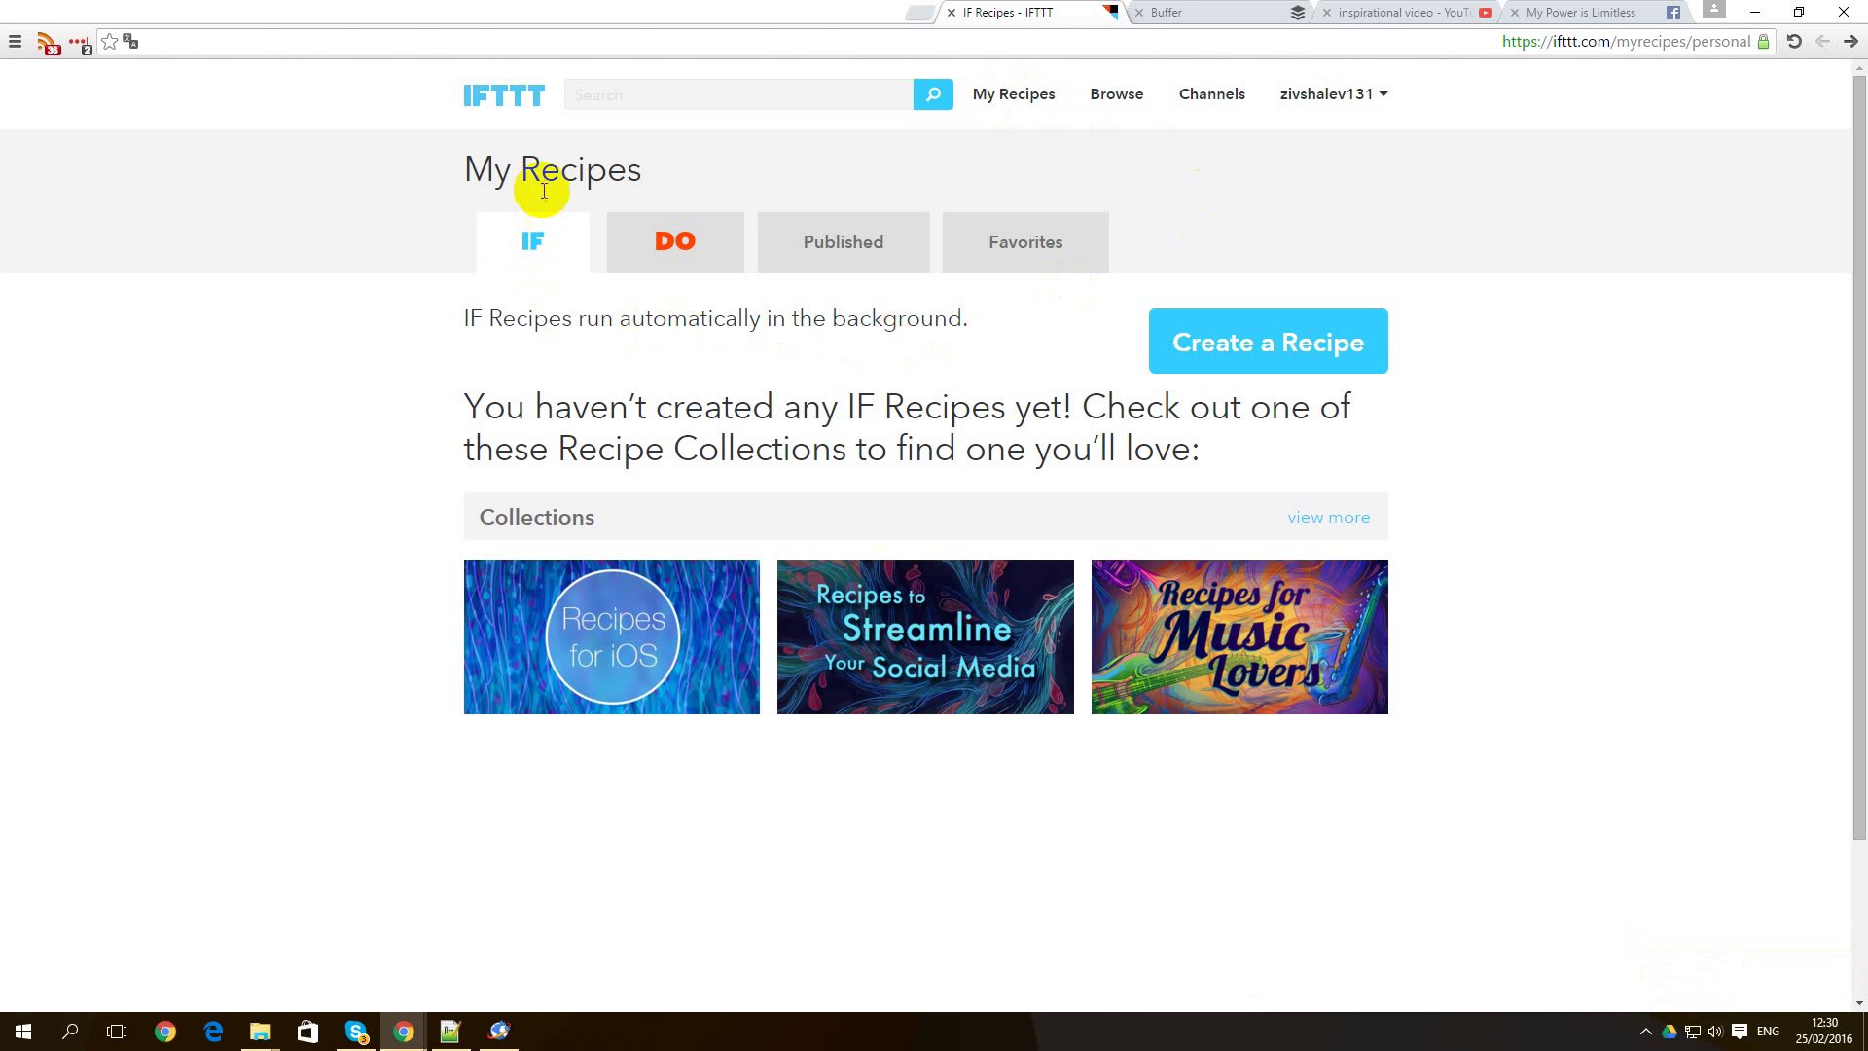
click(1265, 347)
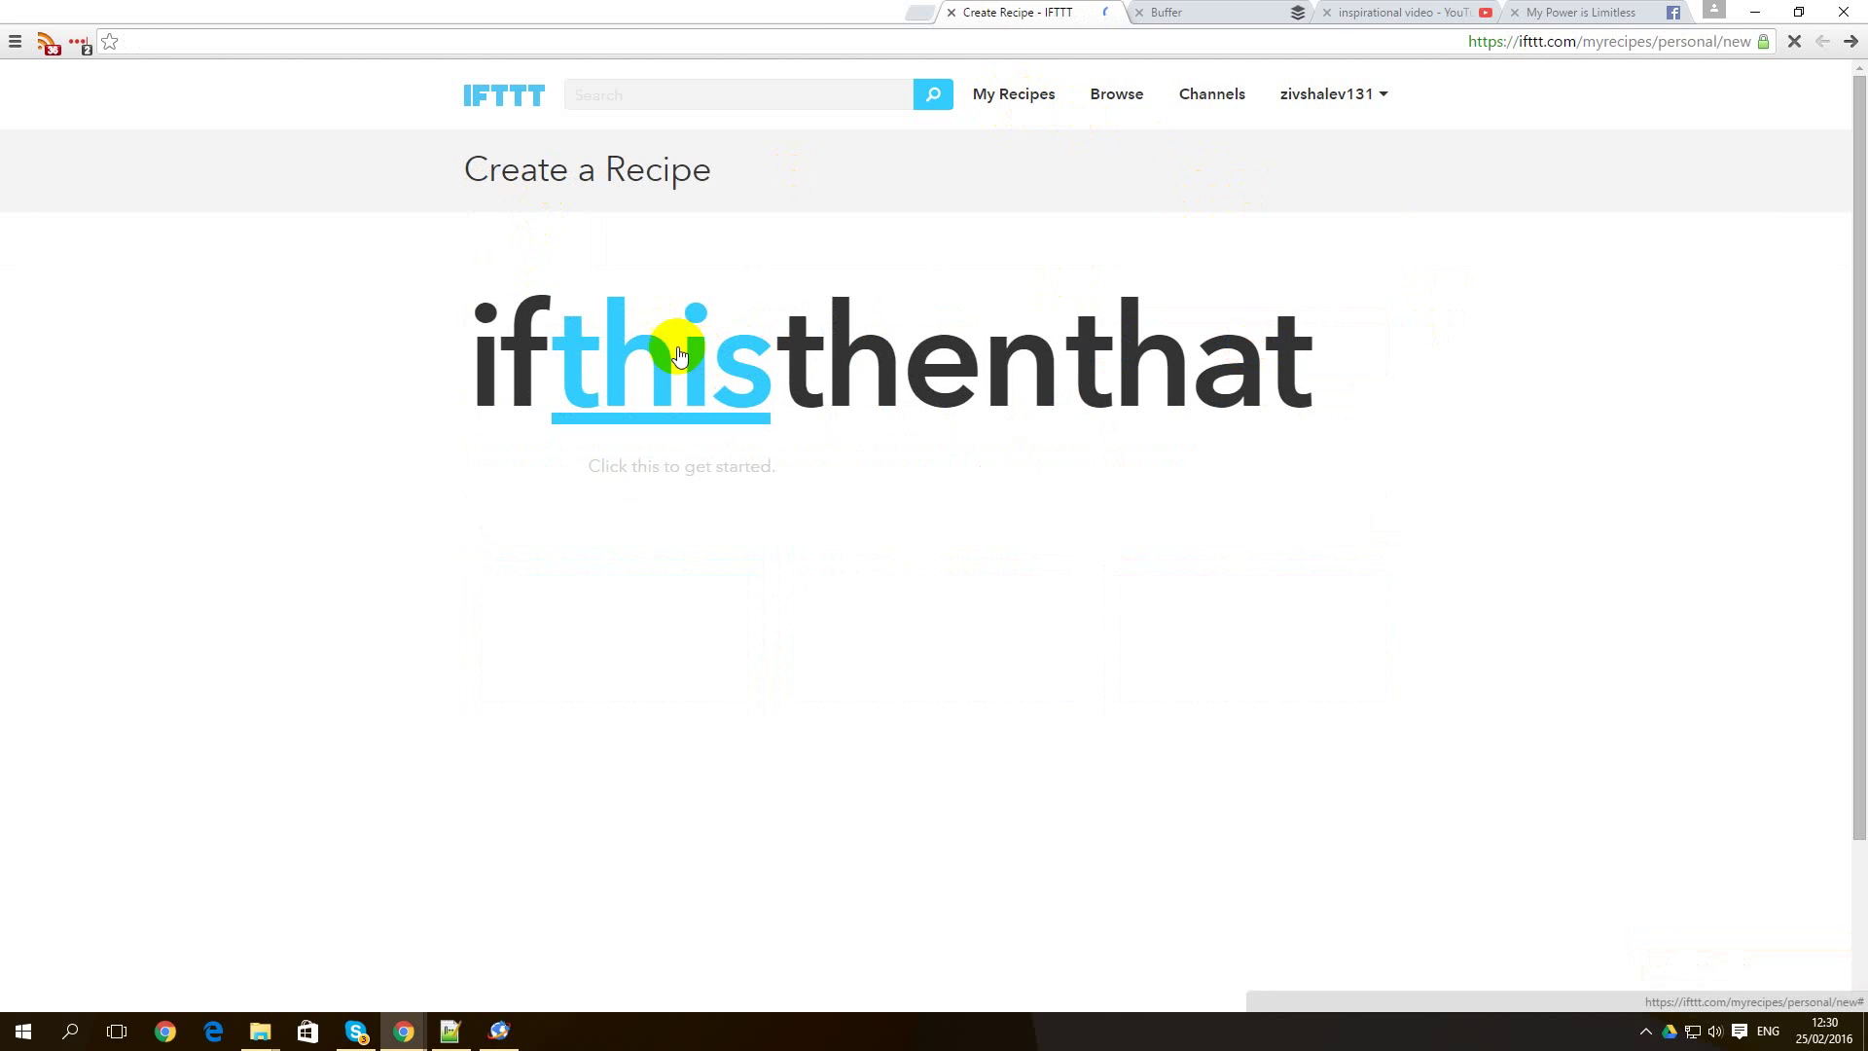
Set the trigger to YouTube's 'New watch later video' and create it.
click(653, 376)
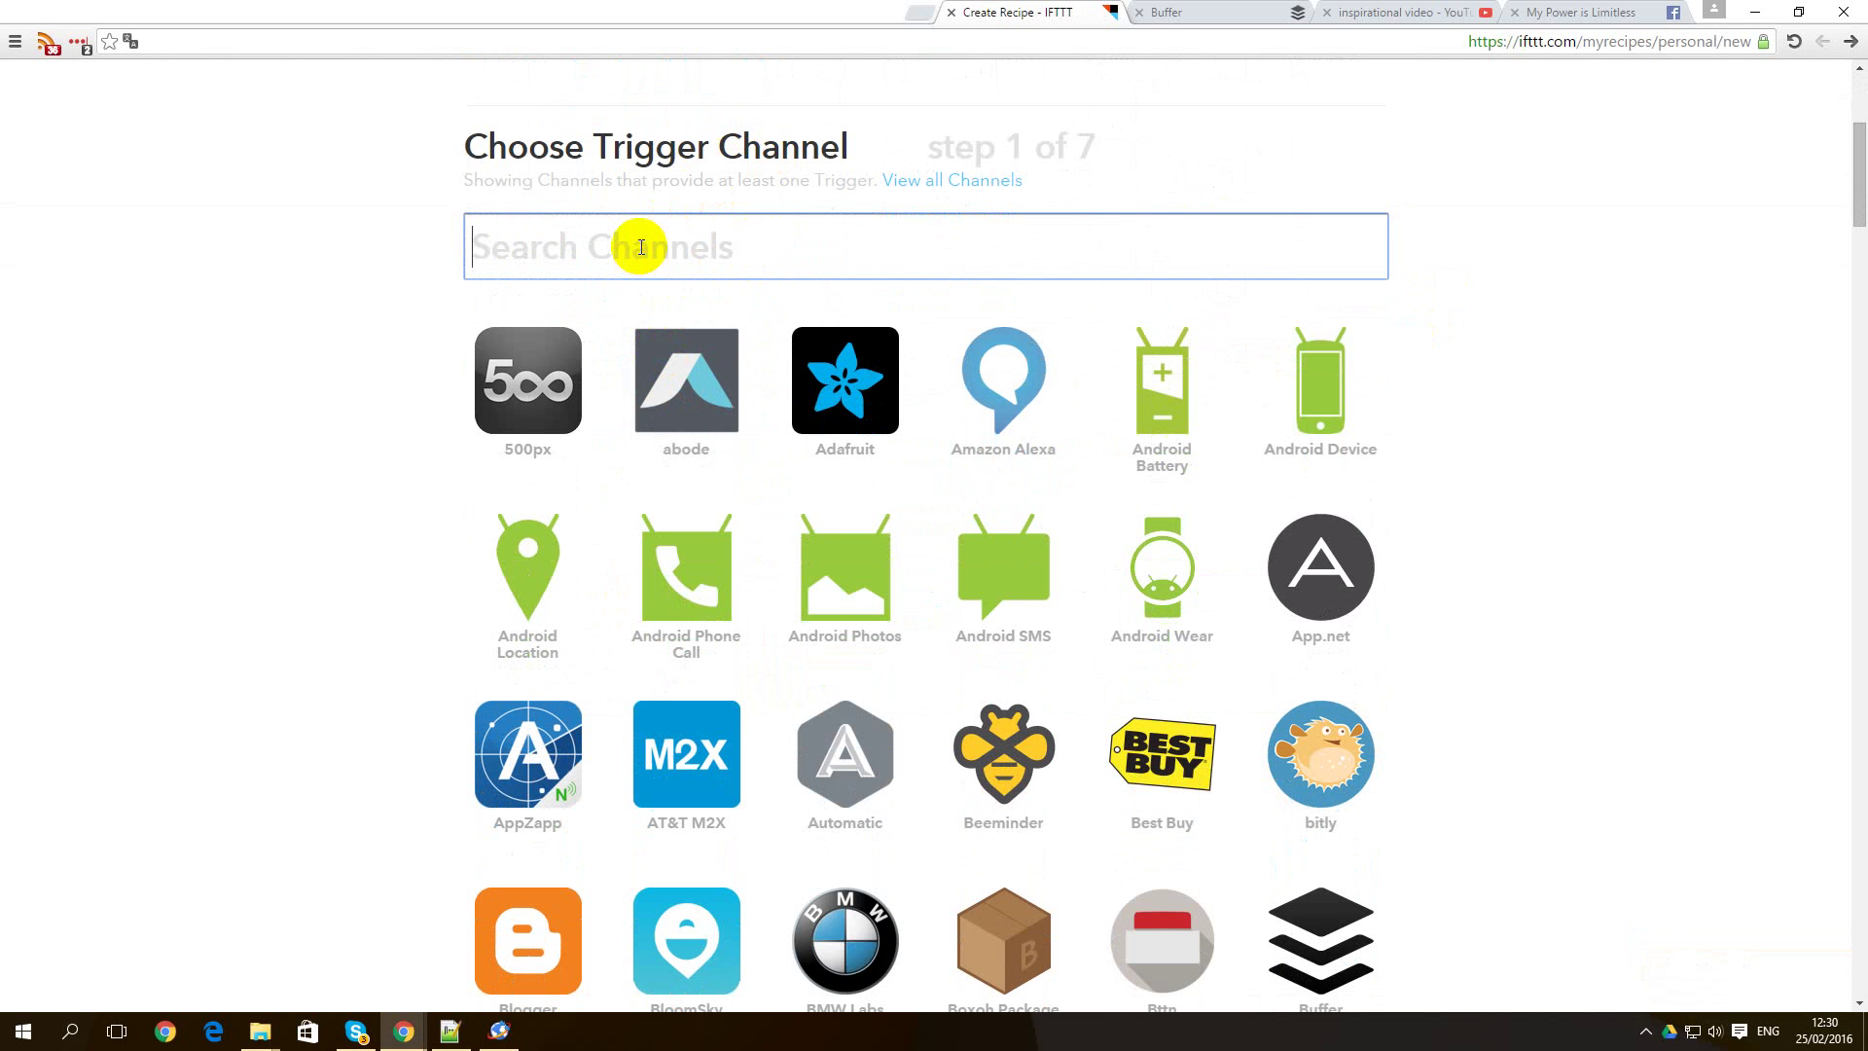
text(you)
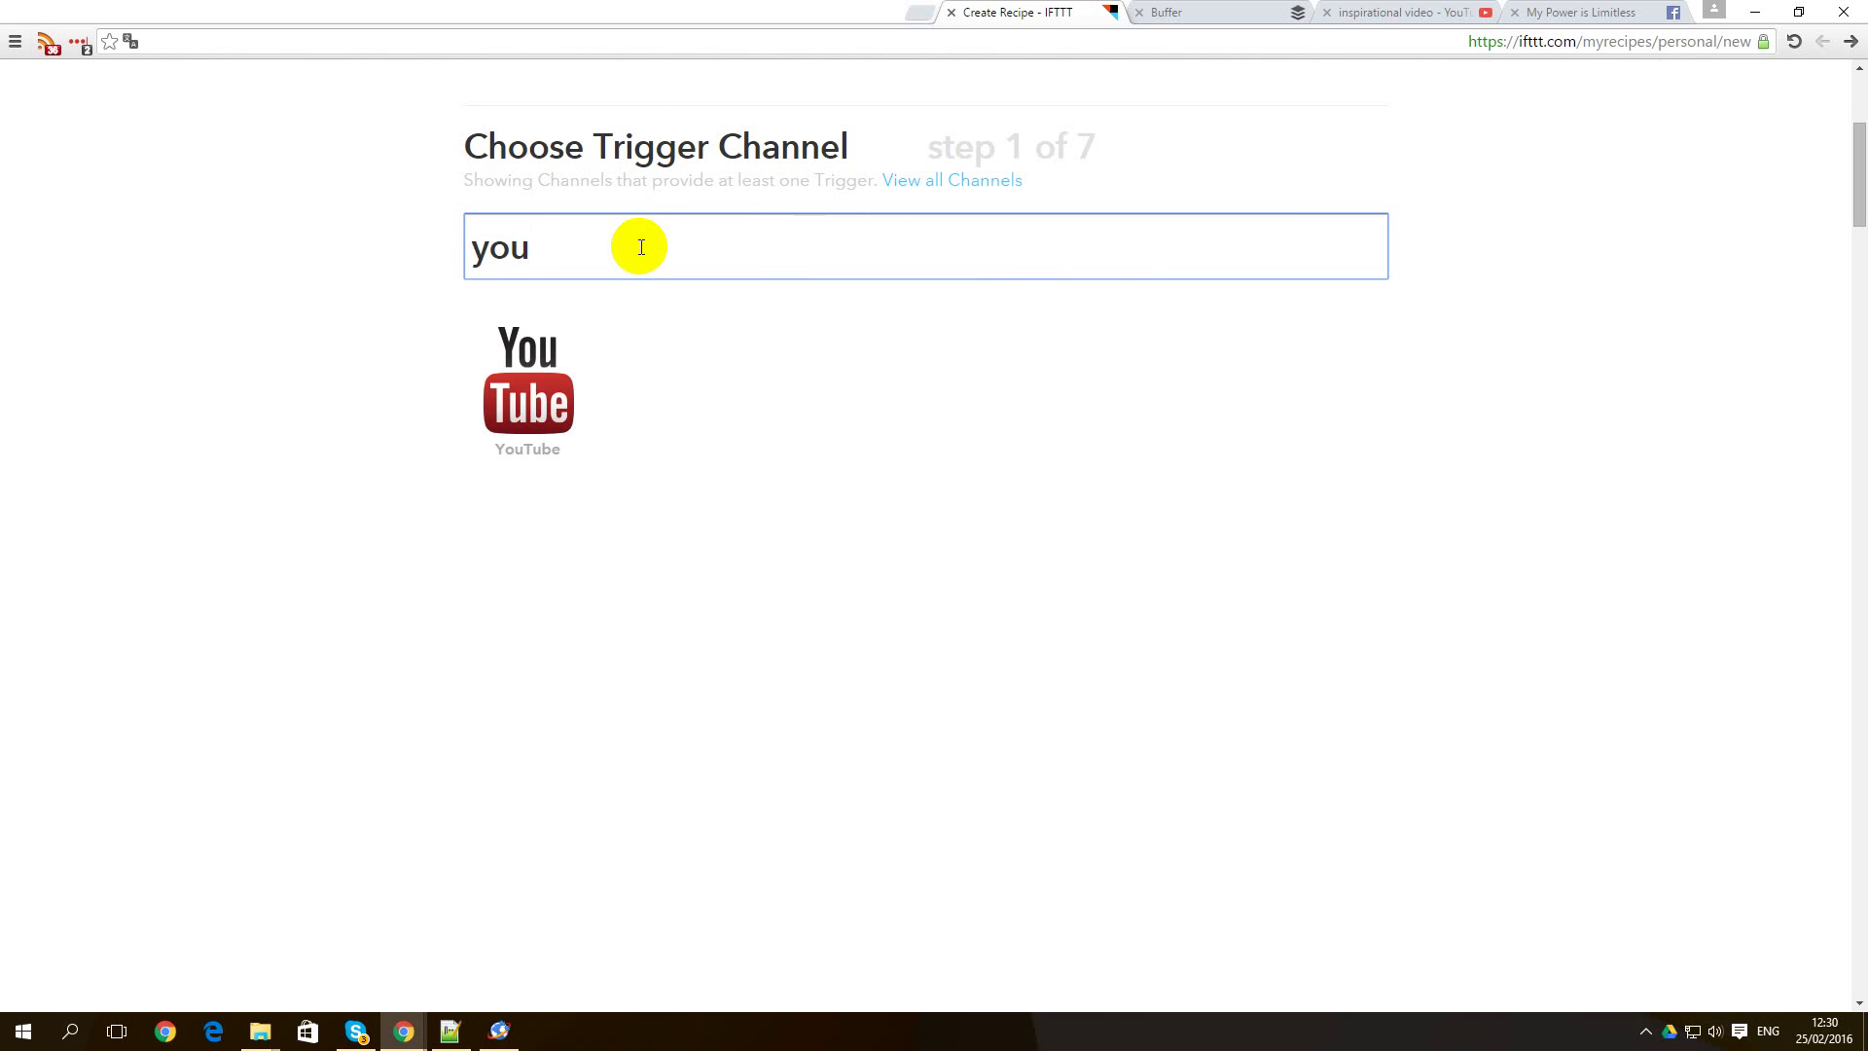
click(518, 397)
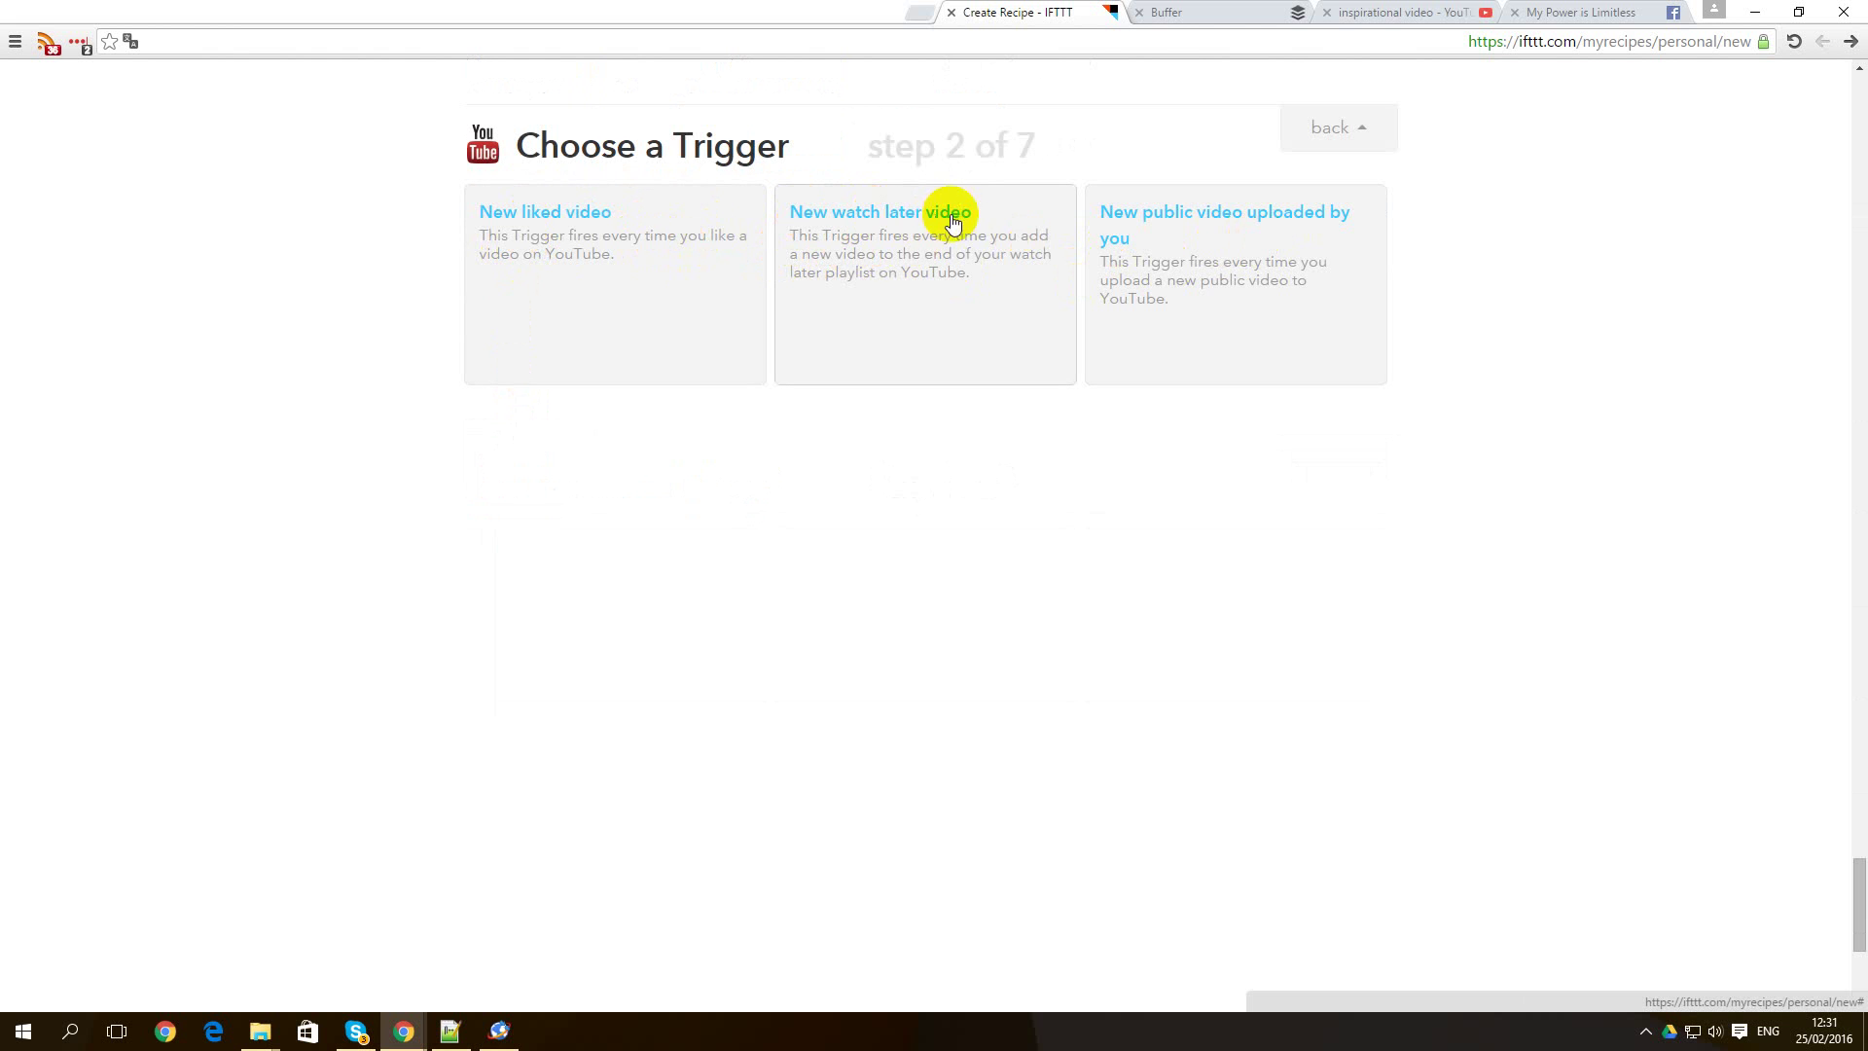
click(905, 259)
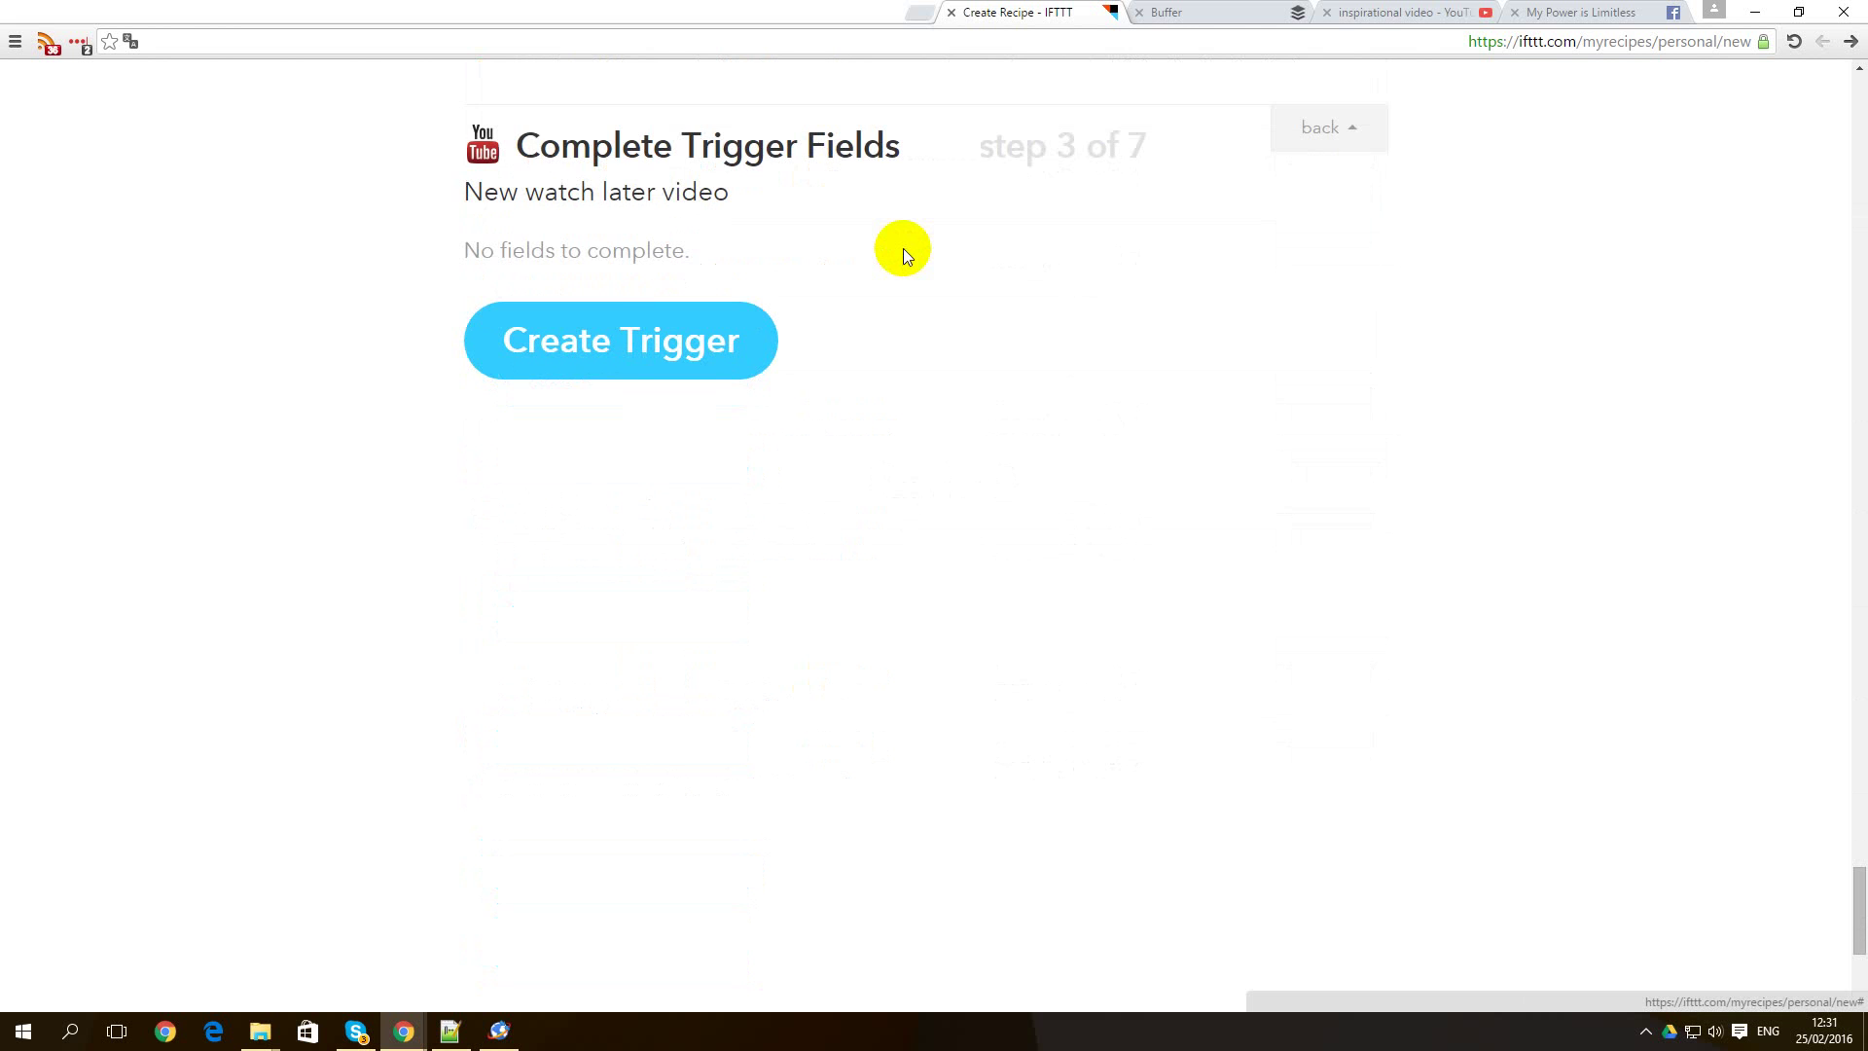
click(629, 340)
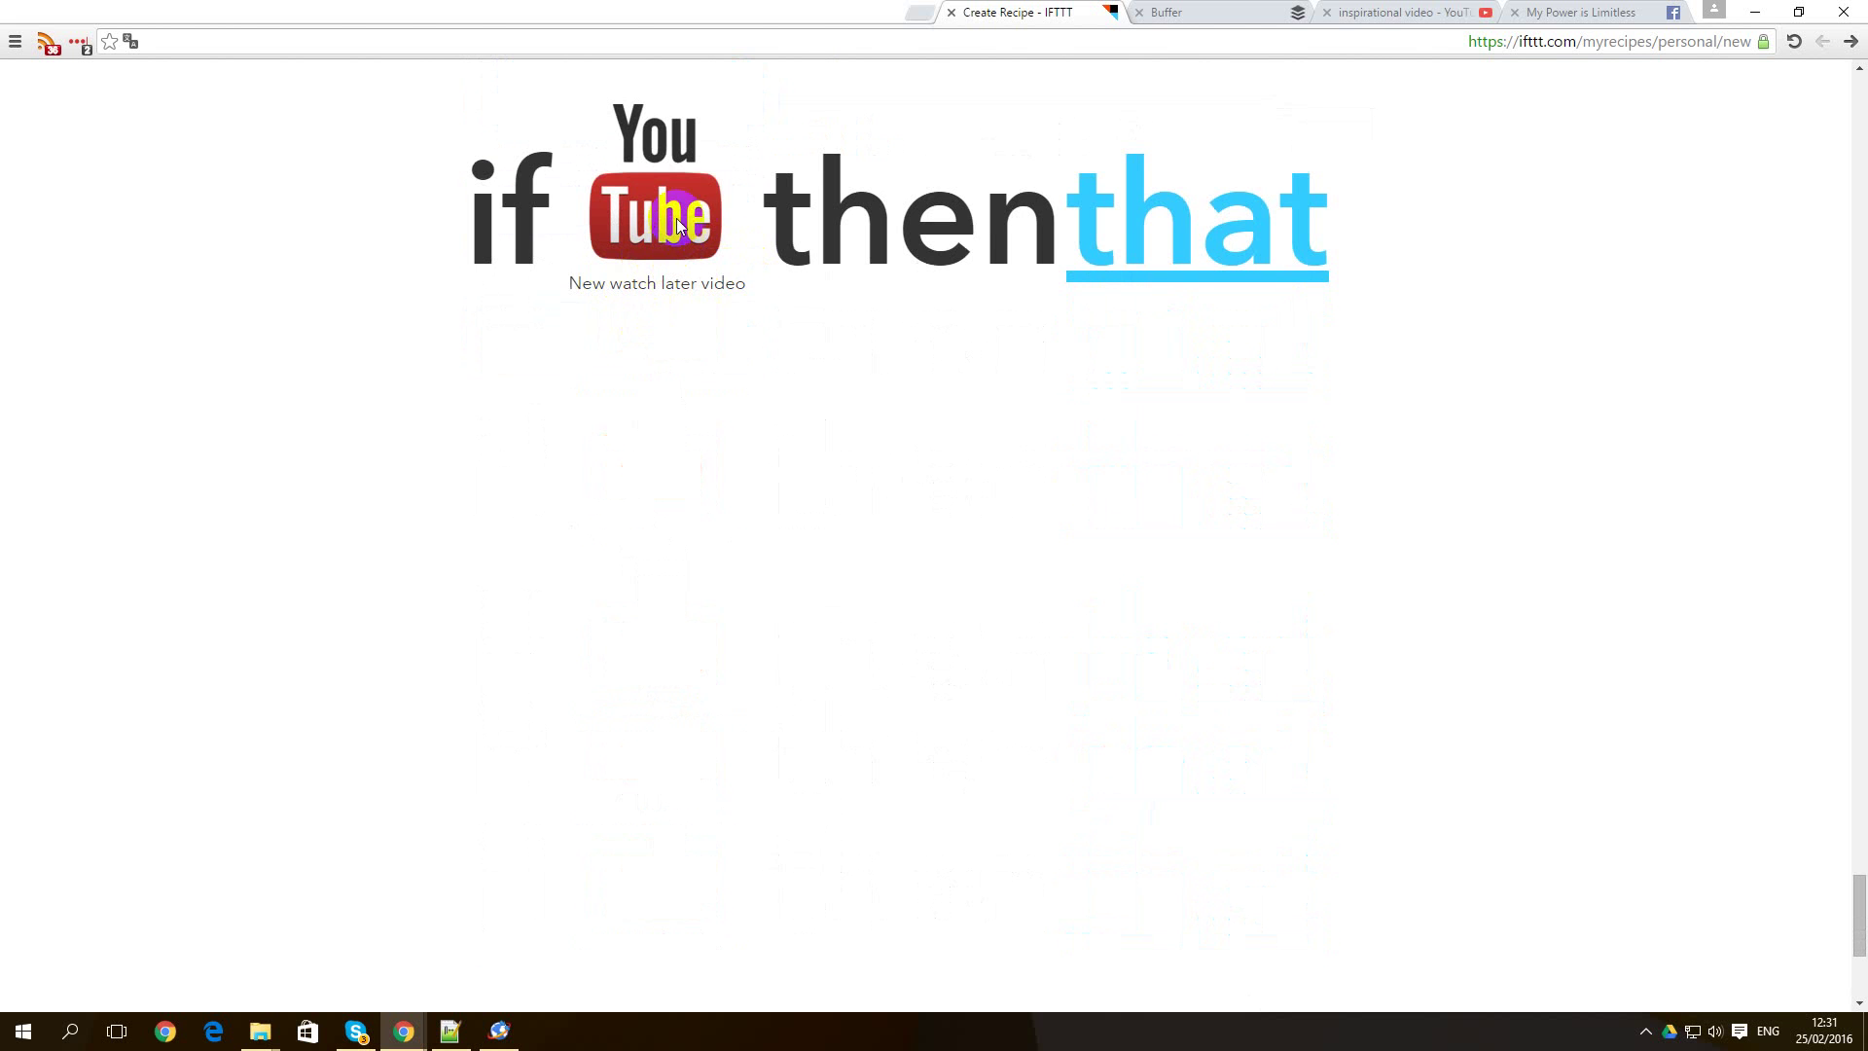
Set the action to Buffer's 'Add to Buffer' with the video title and URL.
click(1161, 236)
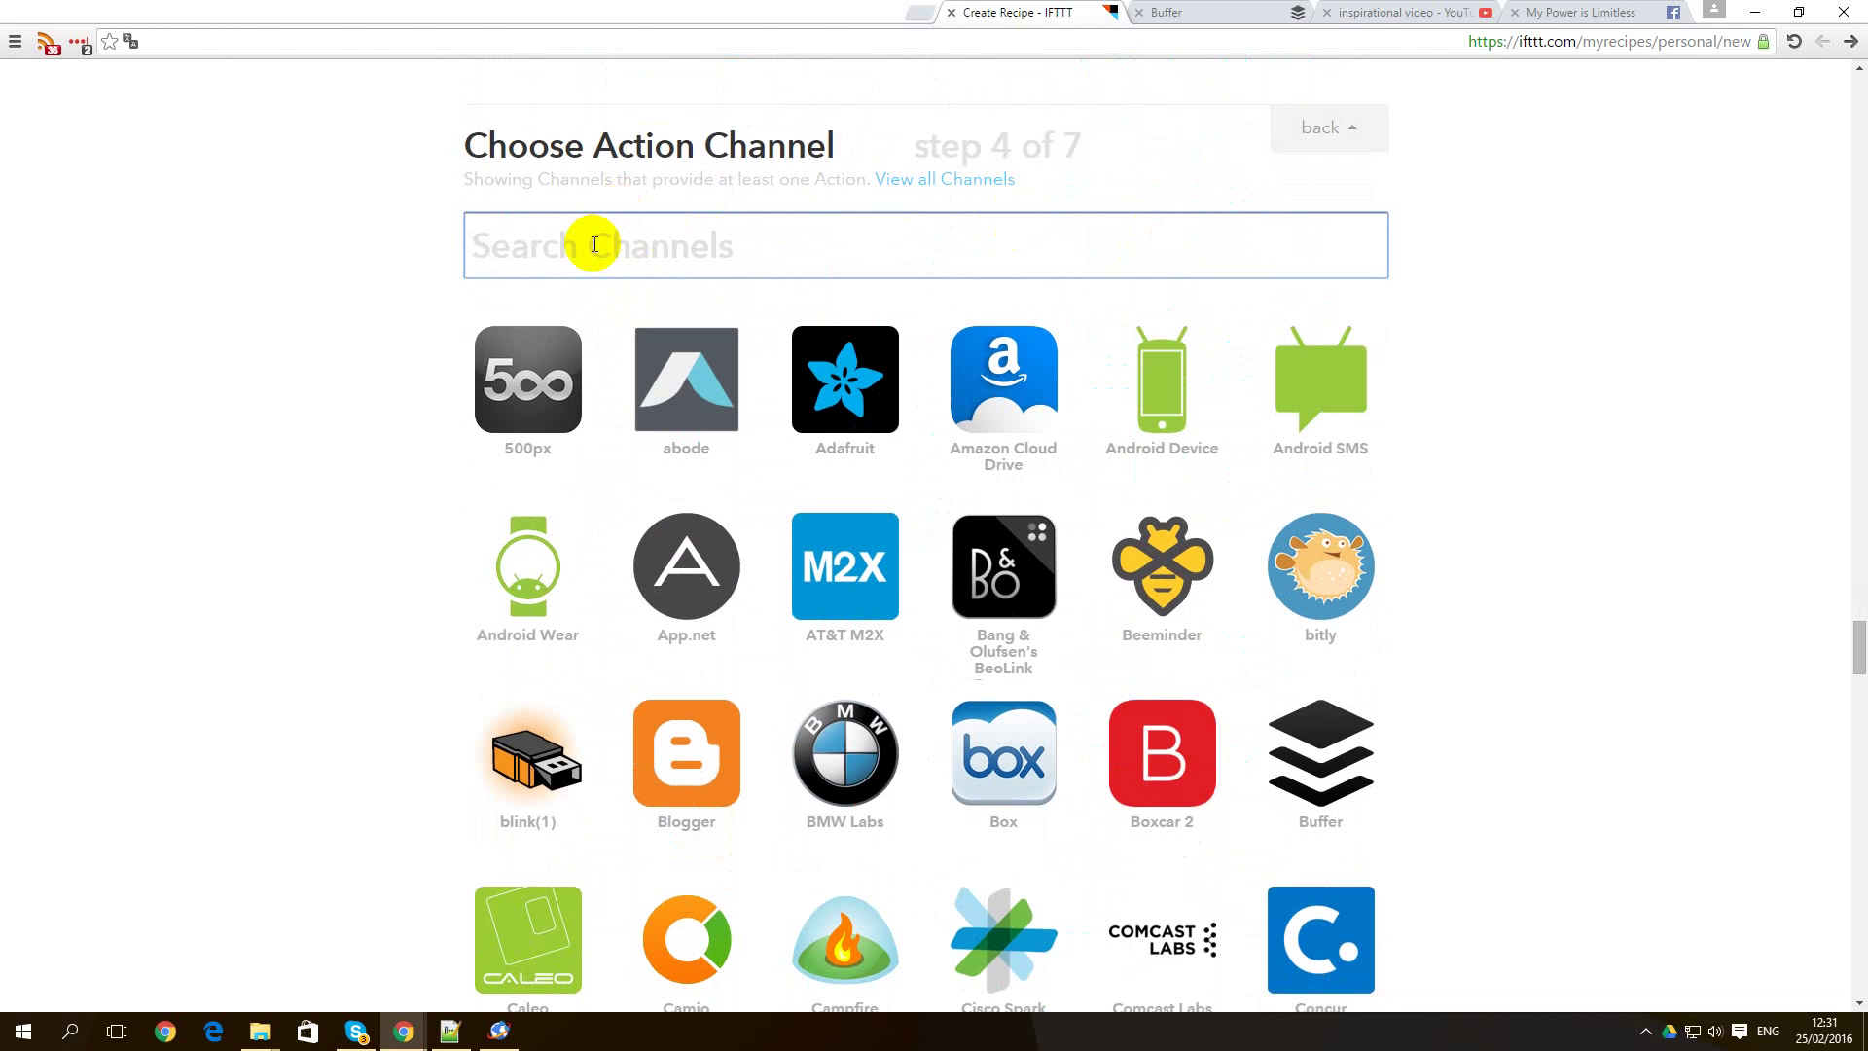
text(buff)
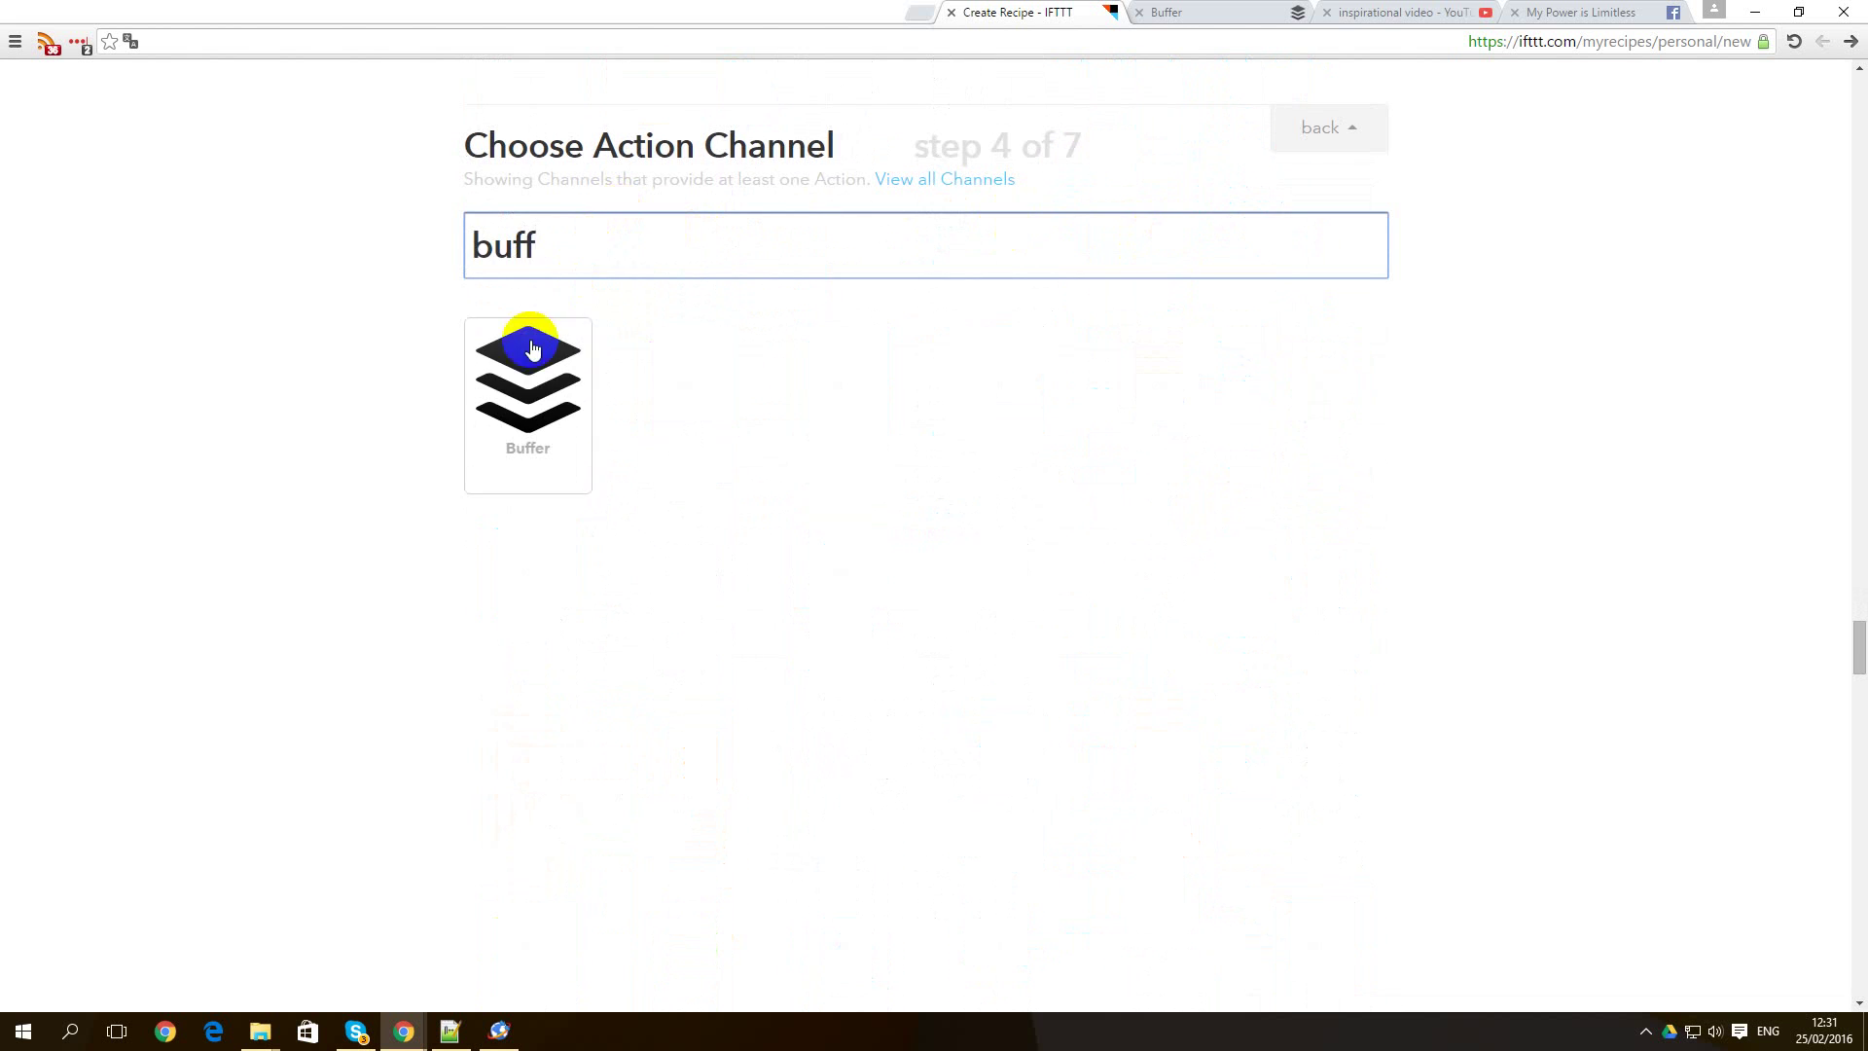
click(515, 395)
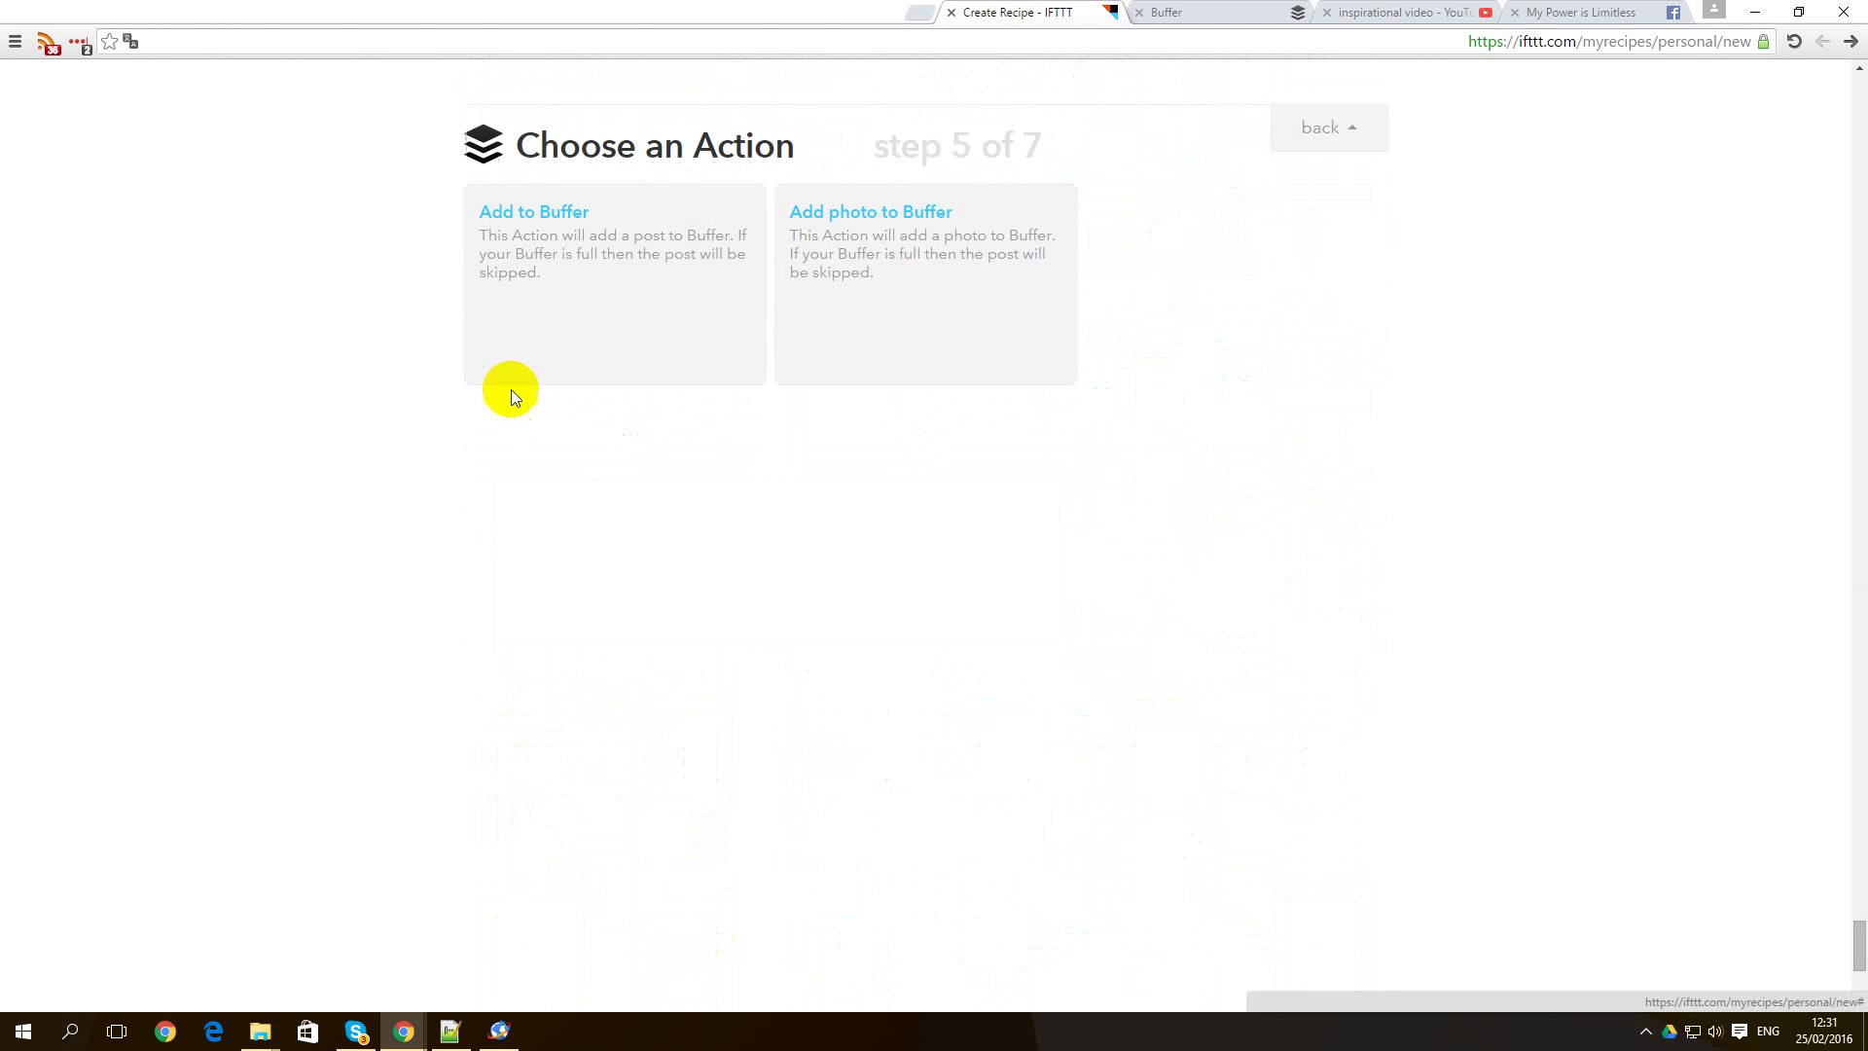
click(554, 234)
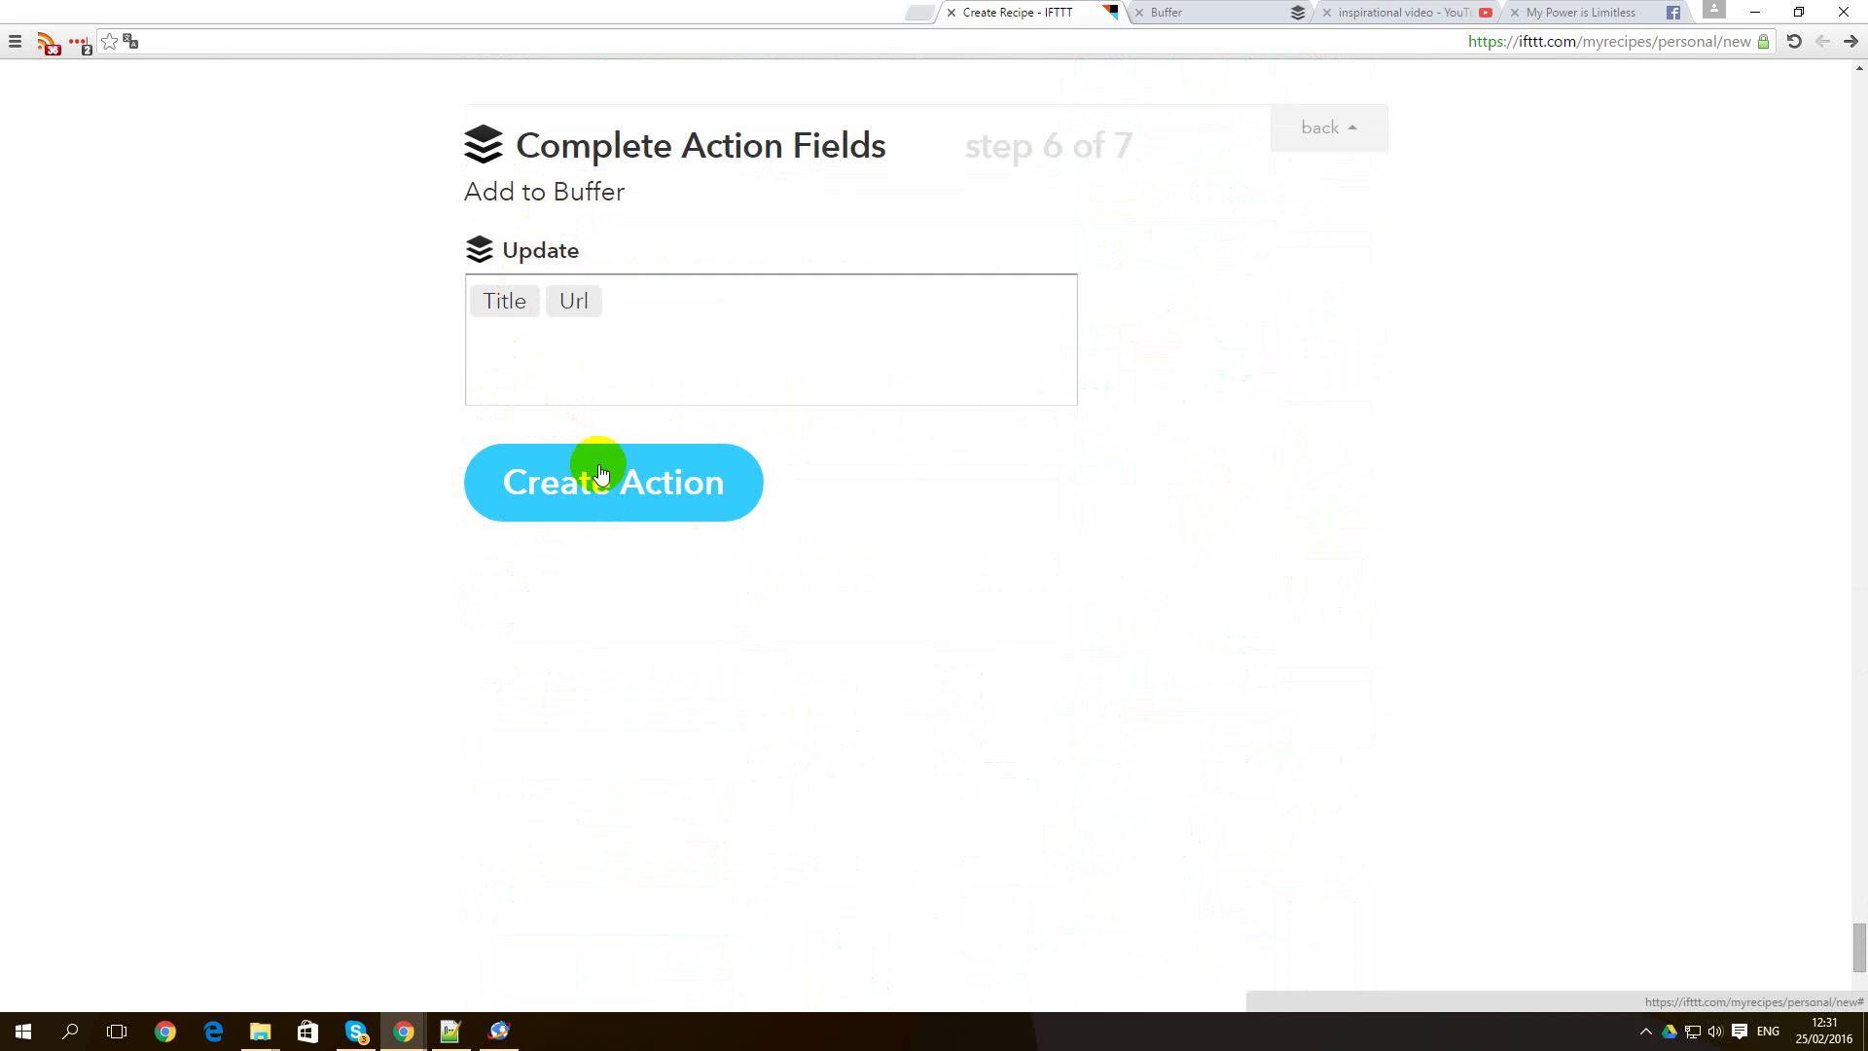
click(606, 483)
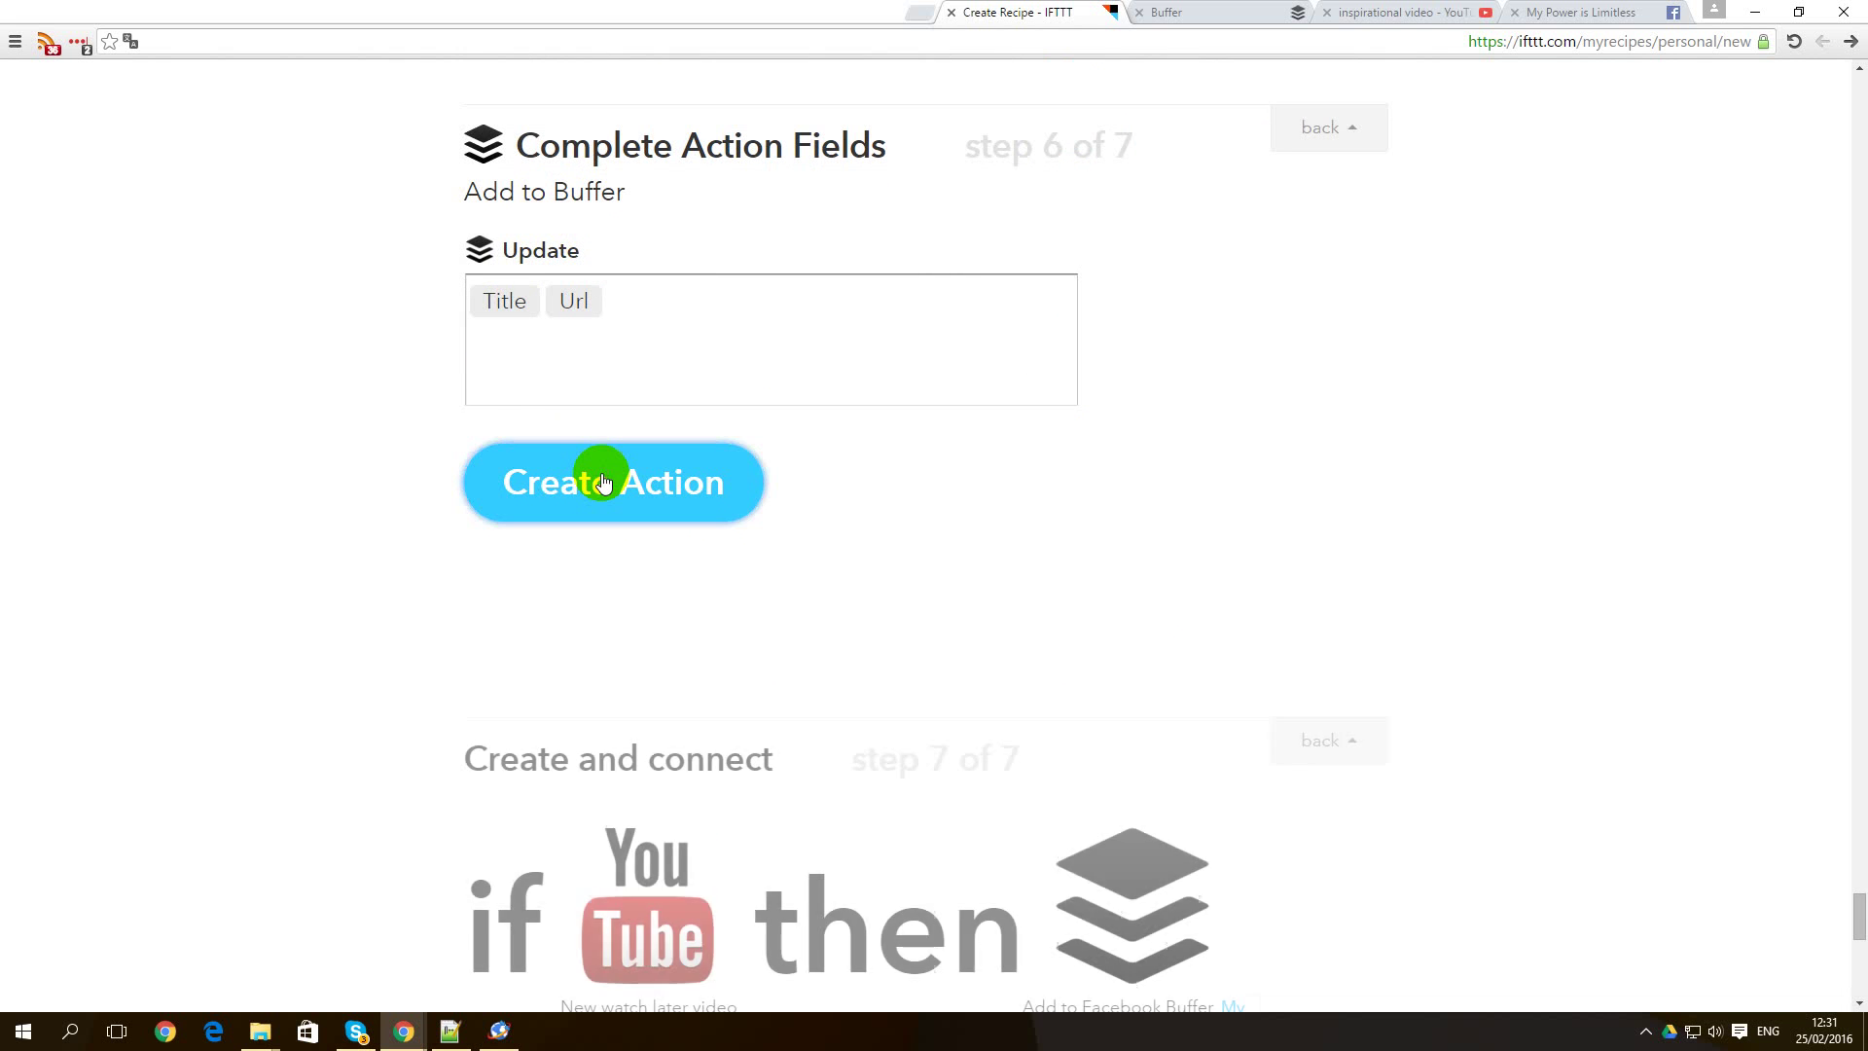
Create and save the recipe, then return to the YouTube inspirational video results.
click(575, 680)
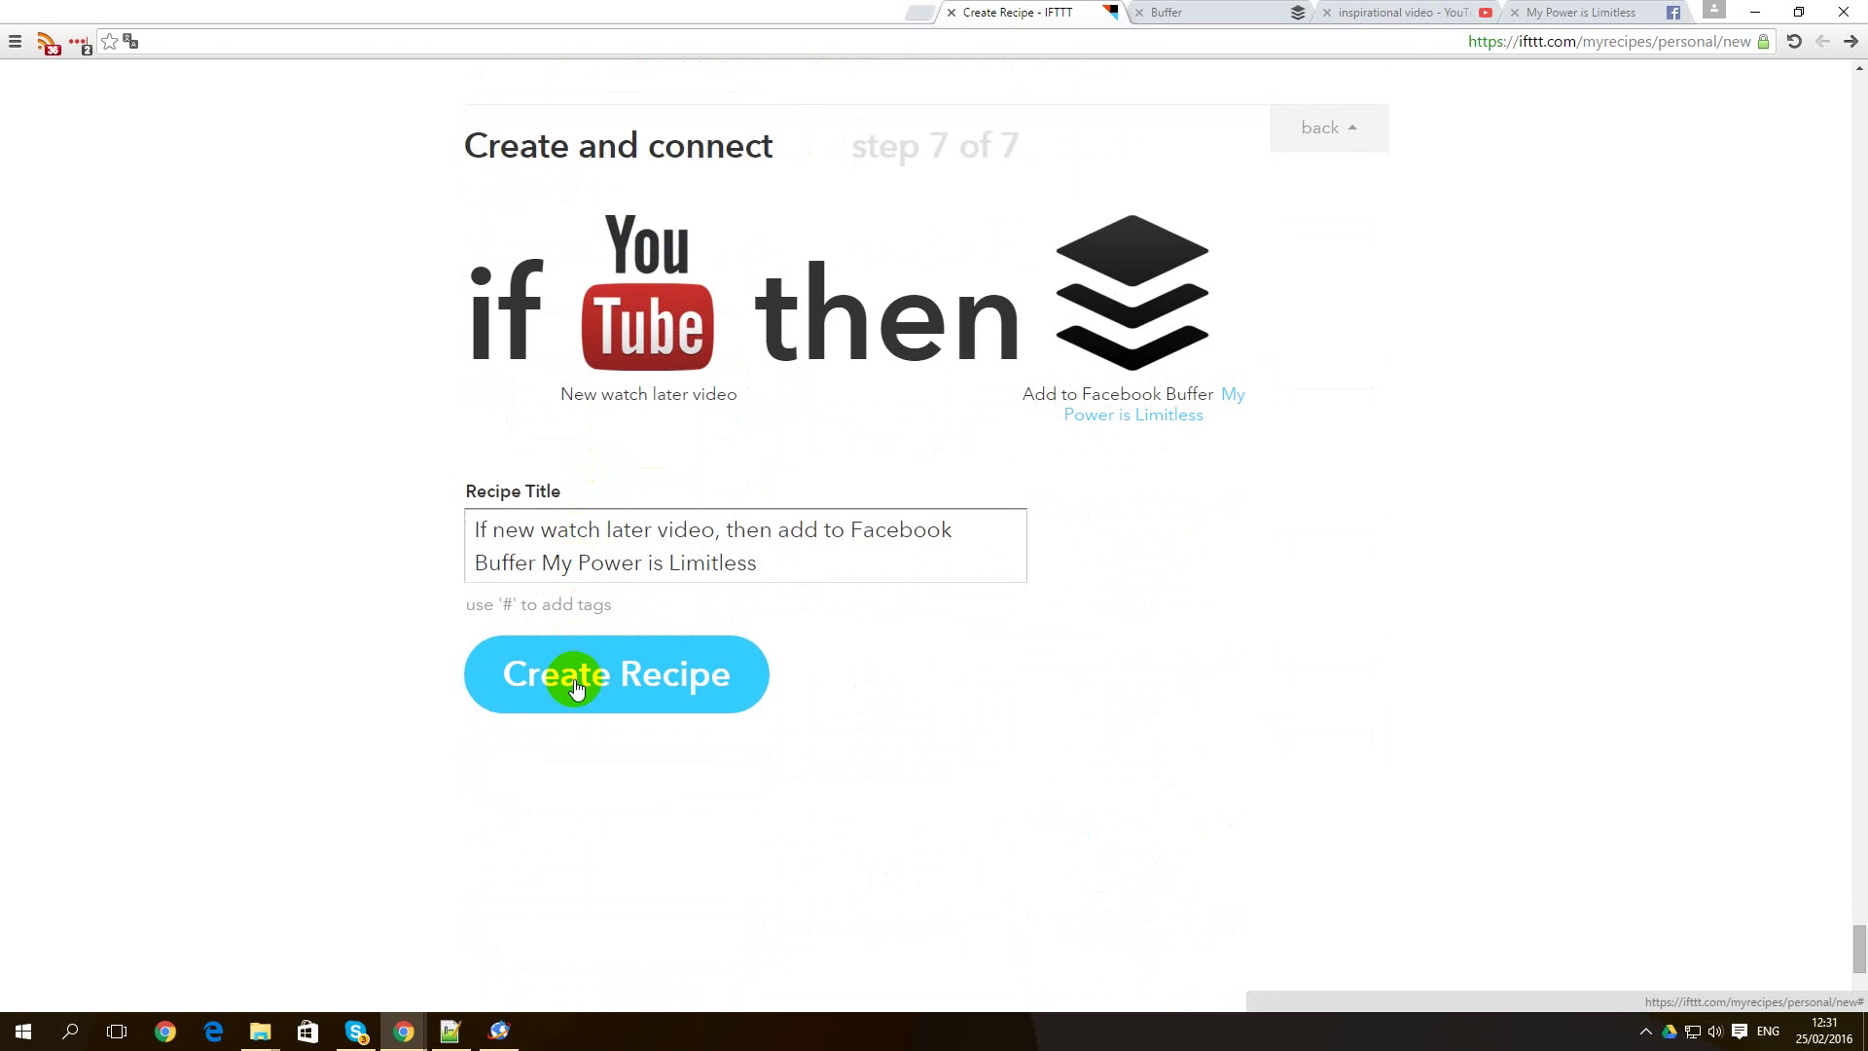
click(638, 684)
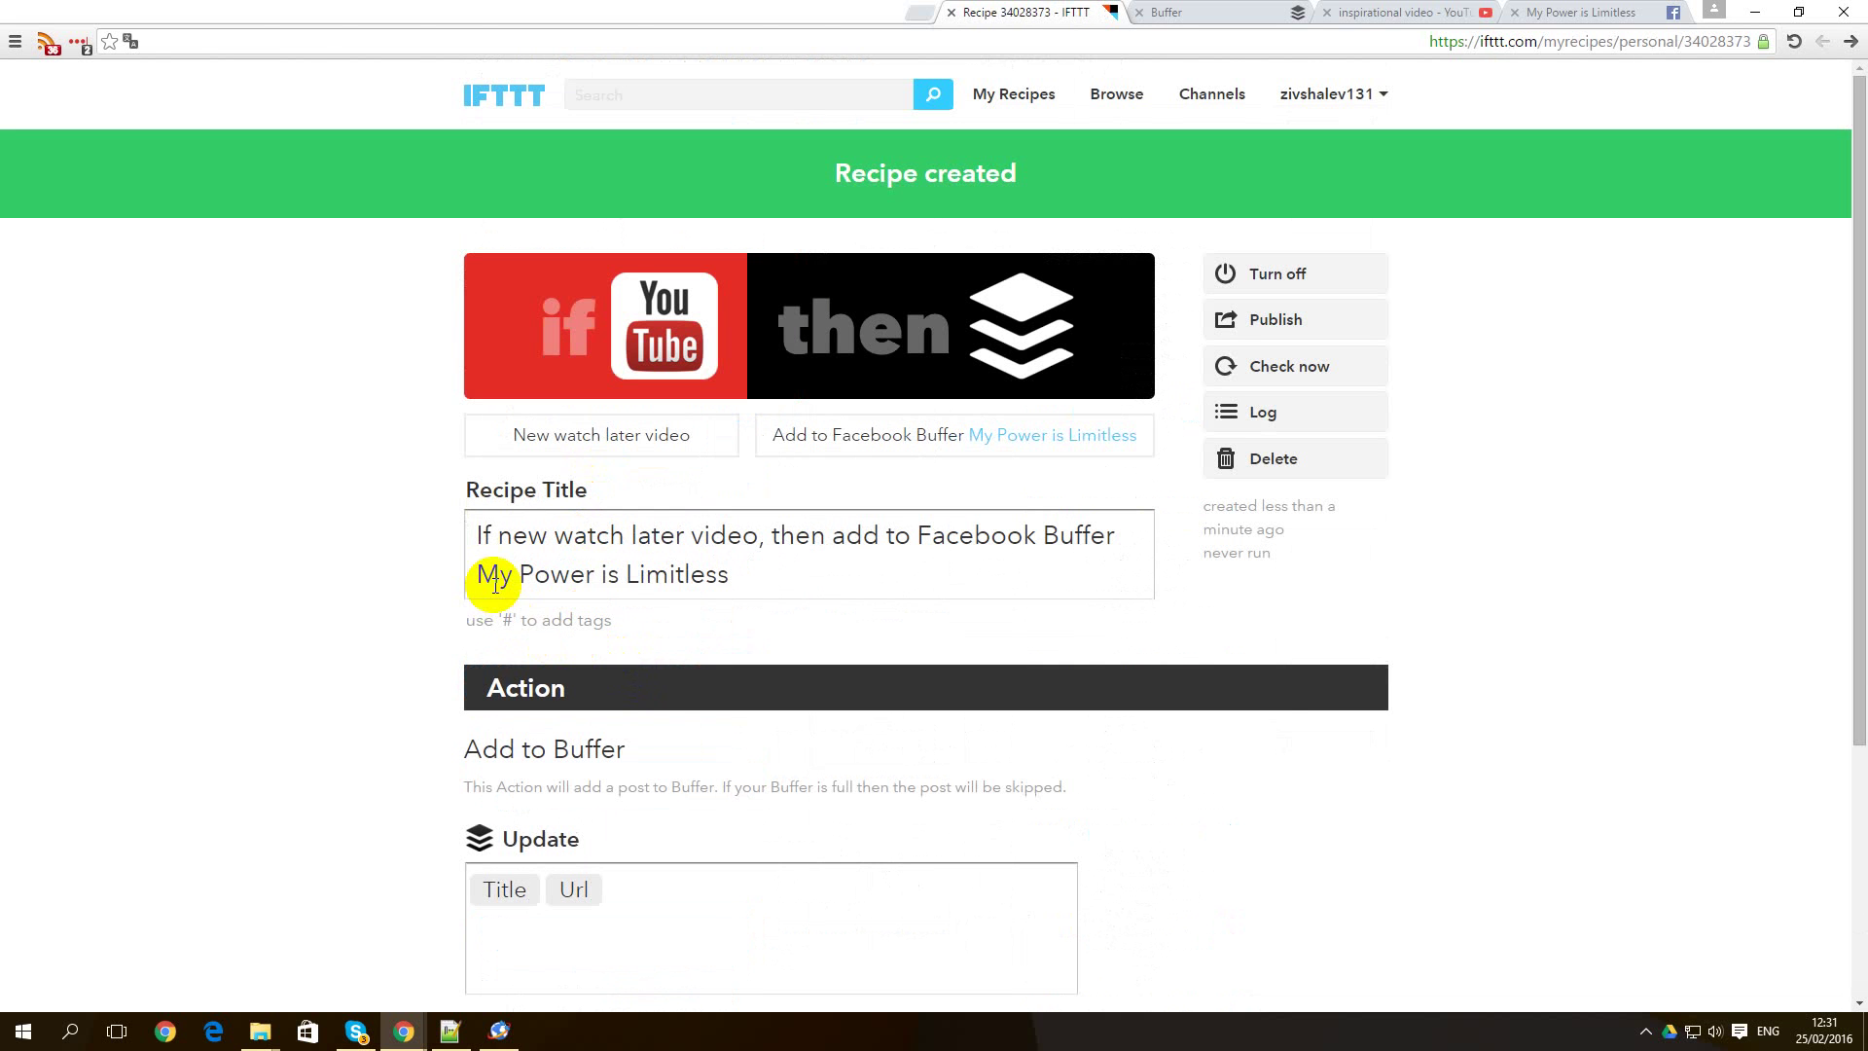
drag(483, 534, 1025, 535)
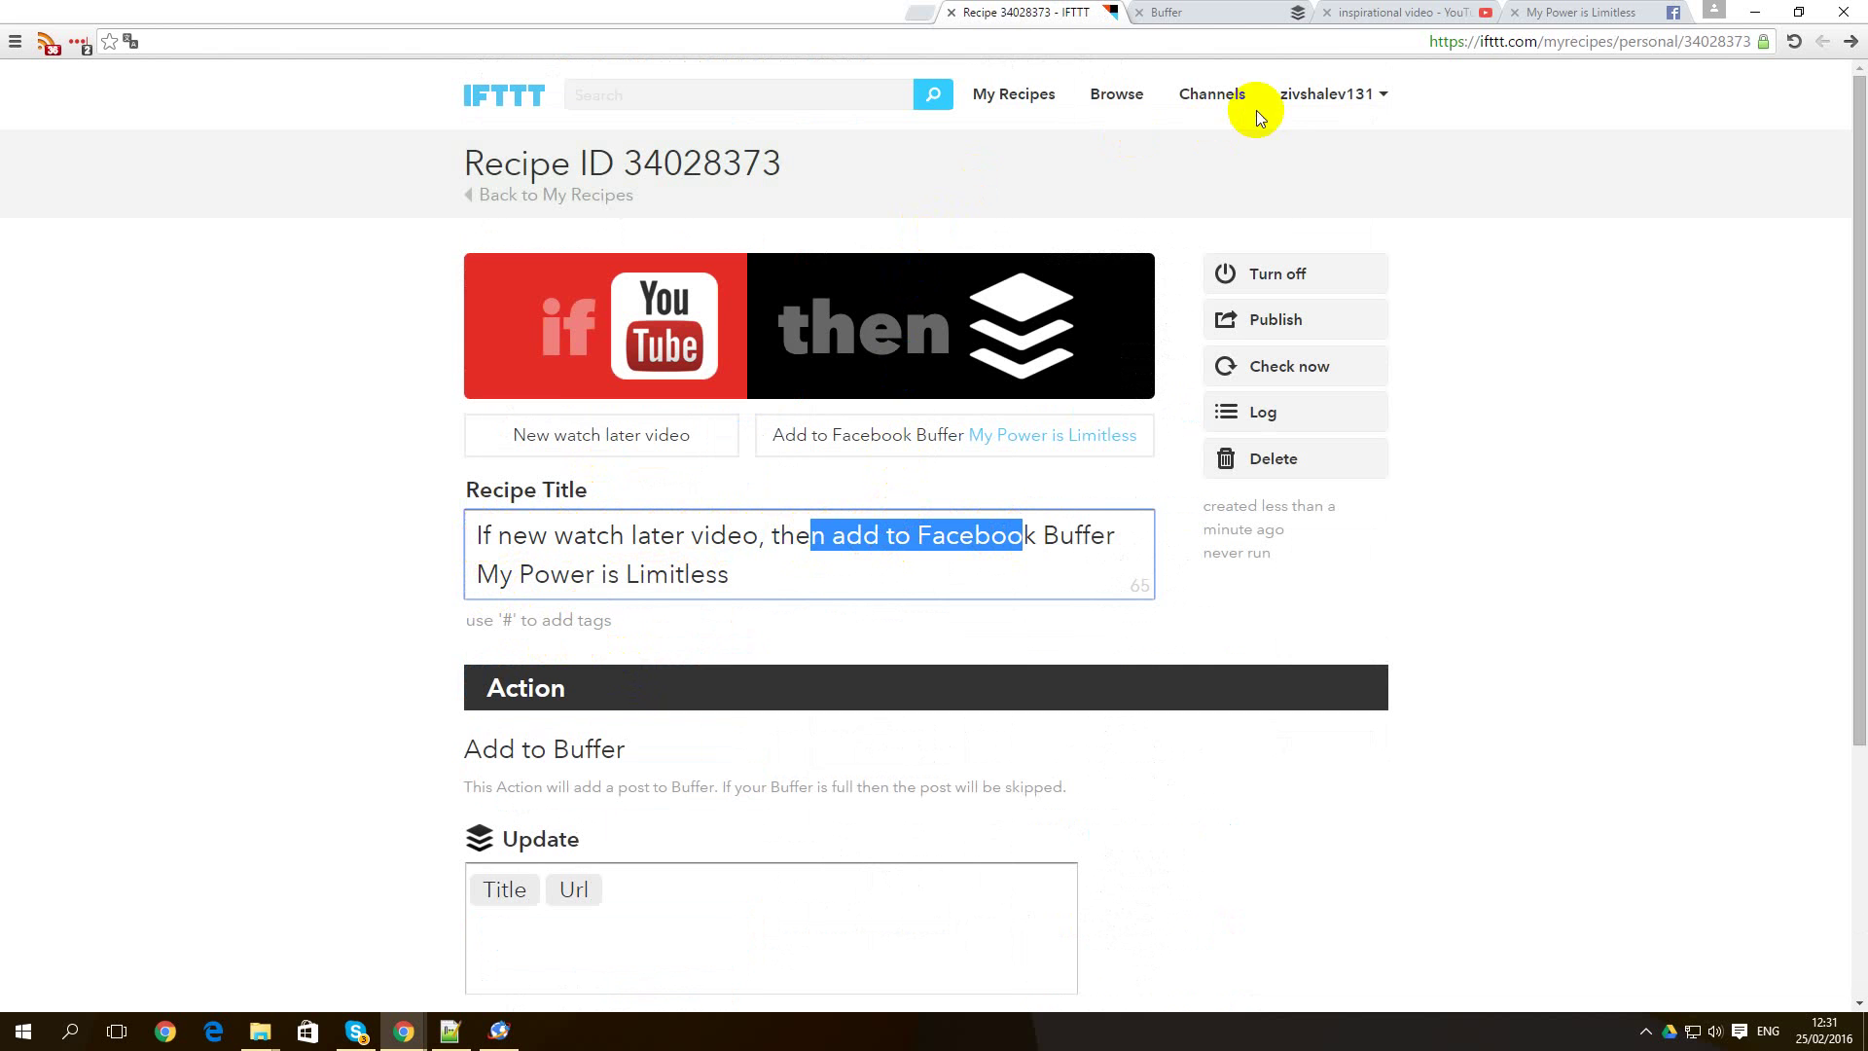
click(1414, 14)
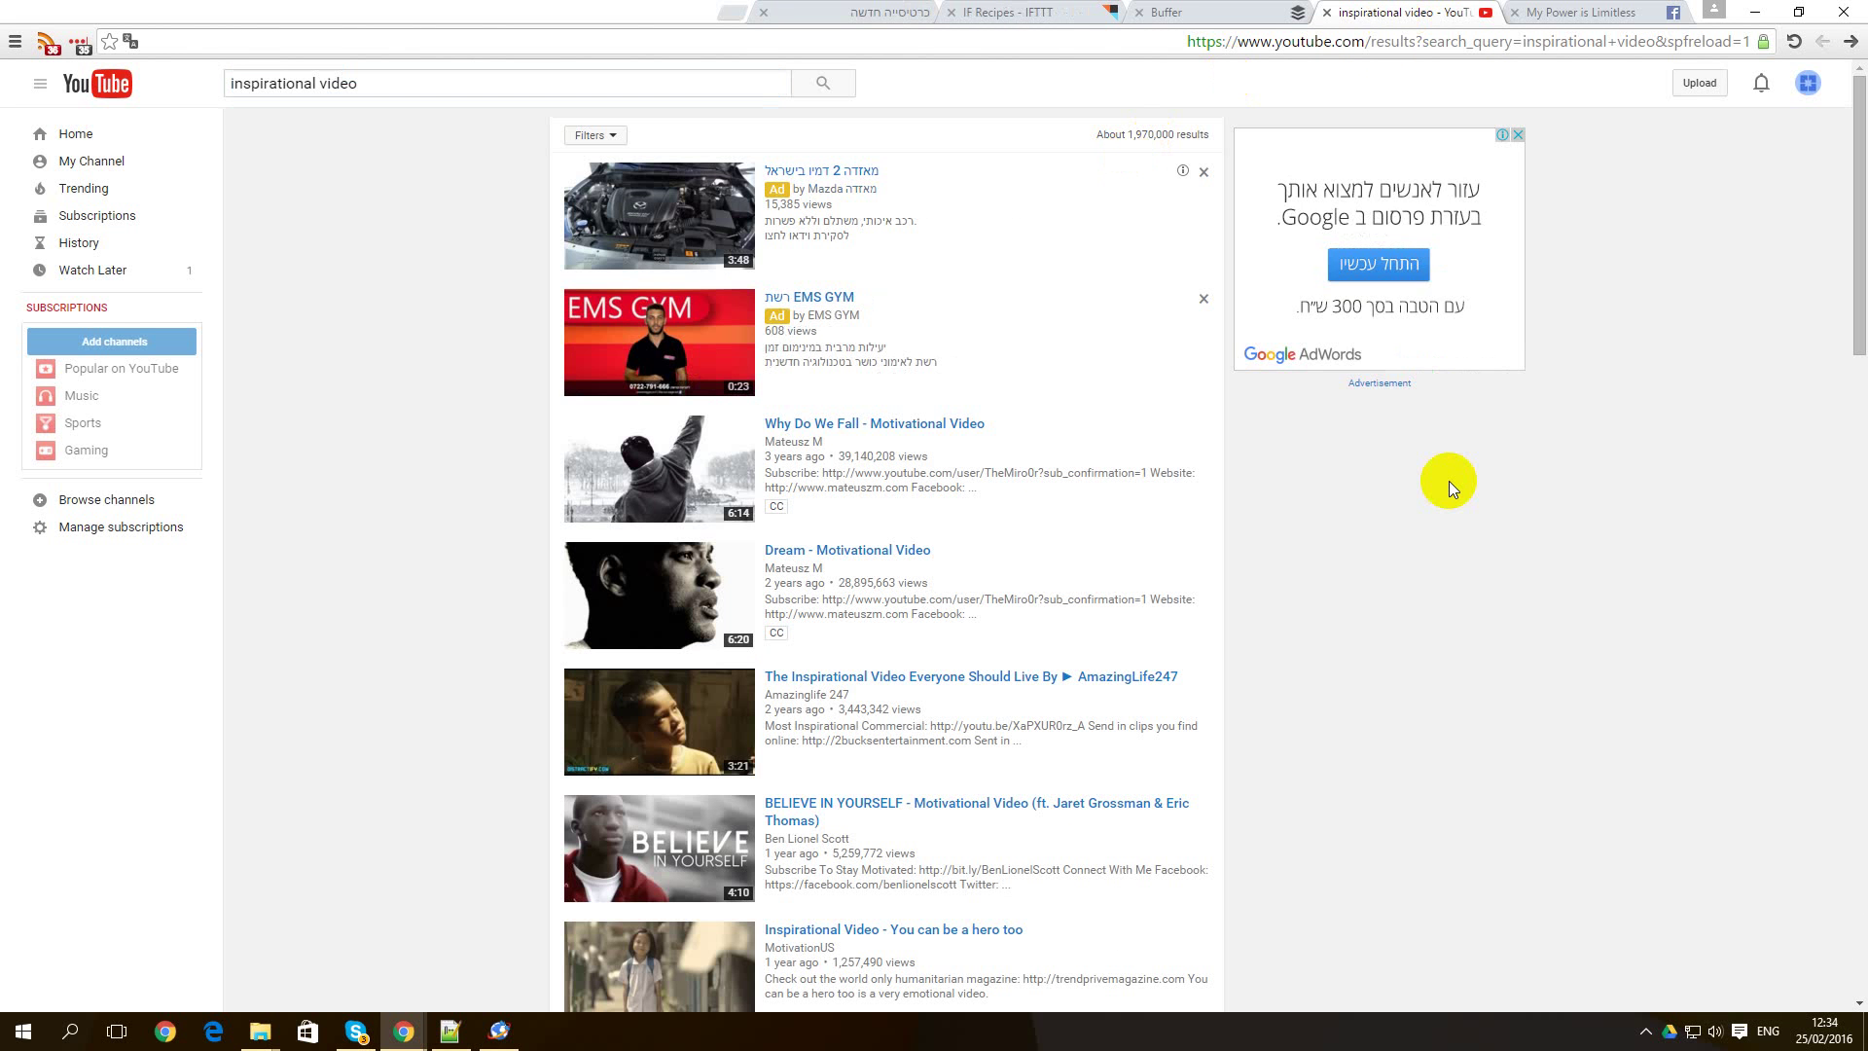
mouse_move(1088, 457)
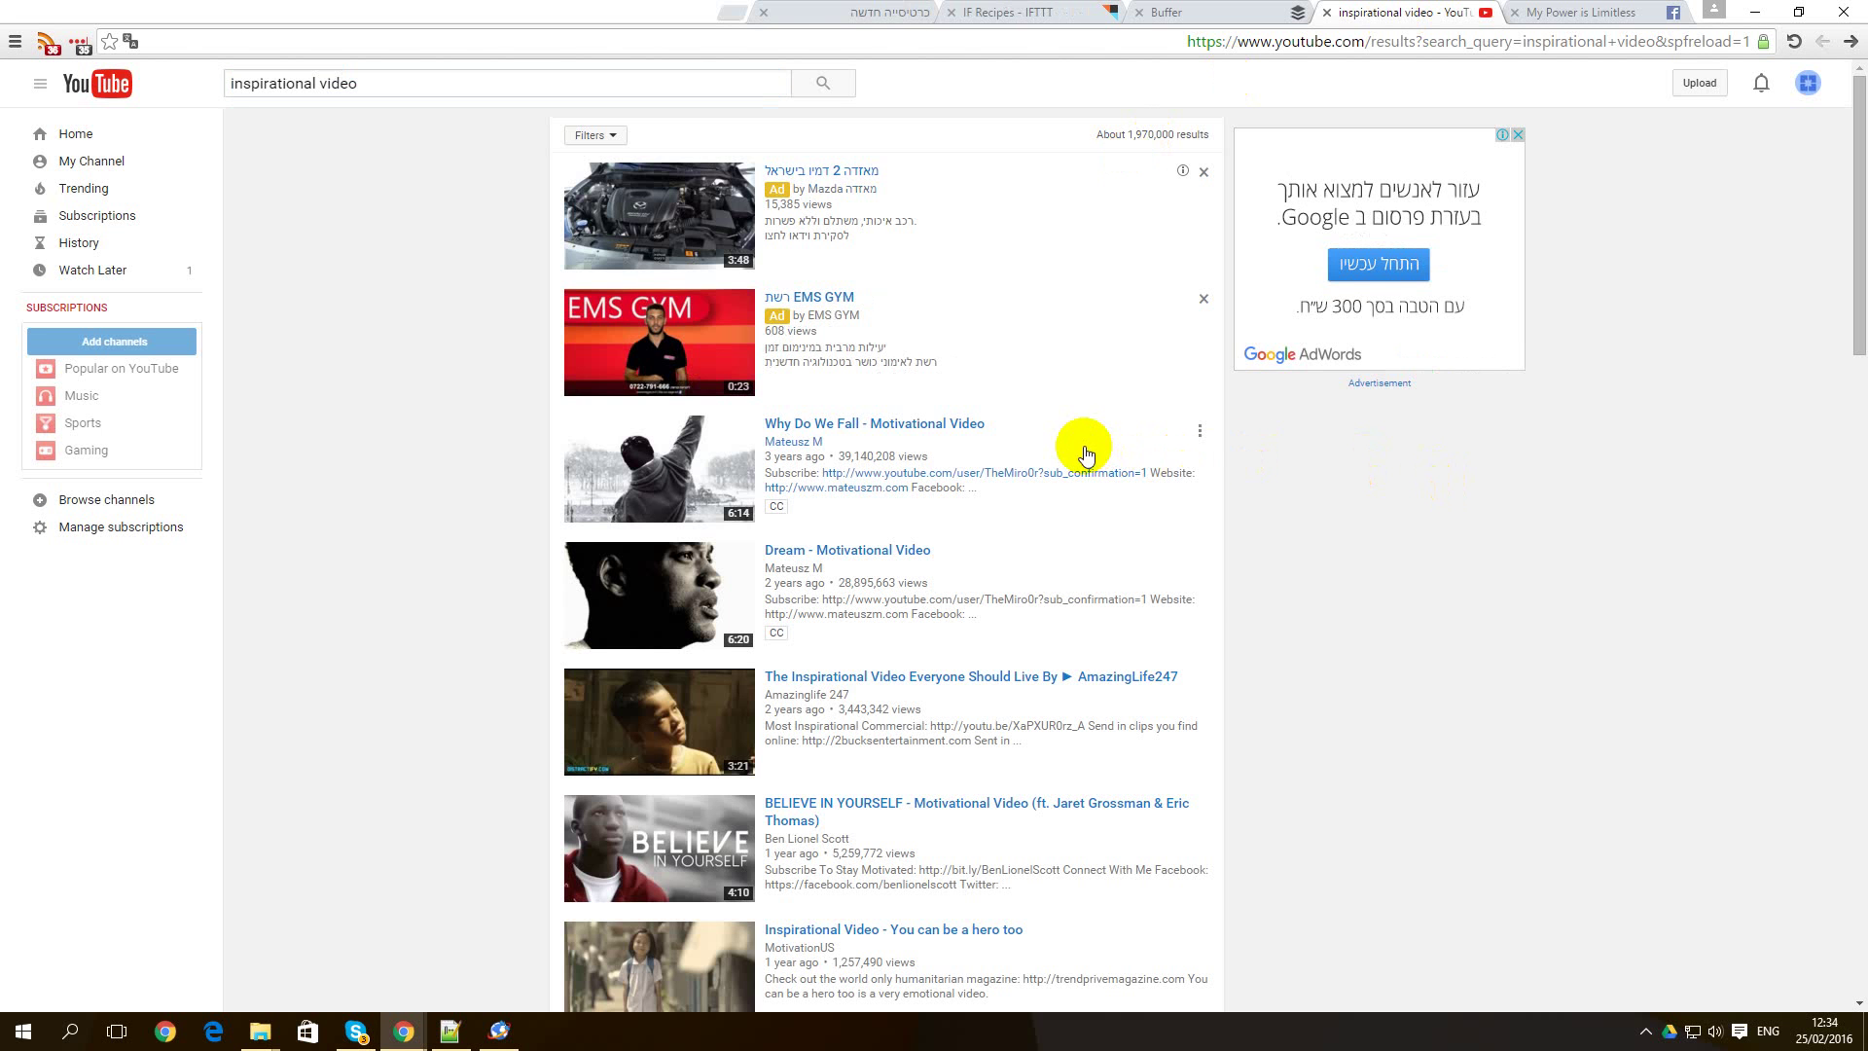
Add Why Do We Fall, Dream and the AmazingLife247 video to Watch Later, then switch to Buffer.
click(1200, 432)
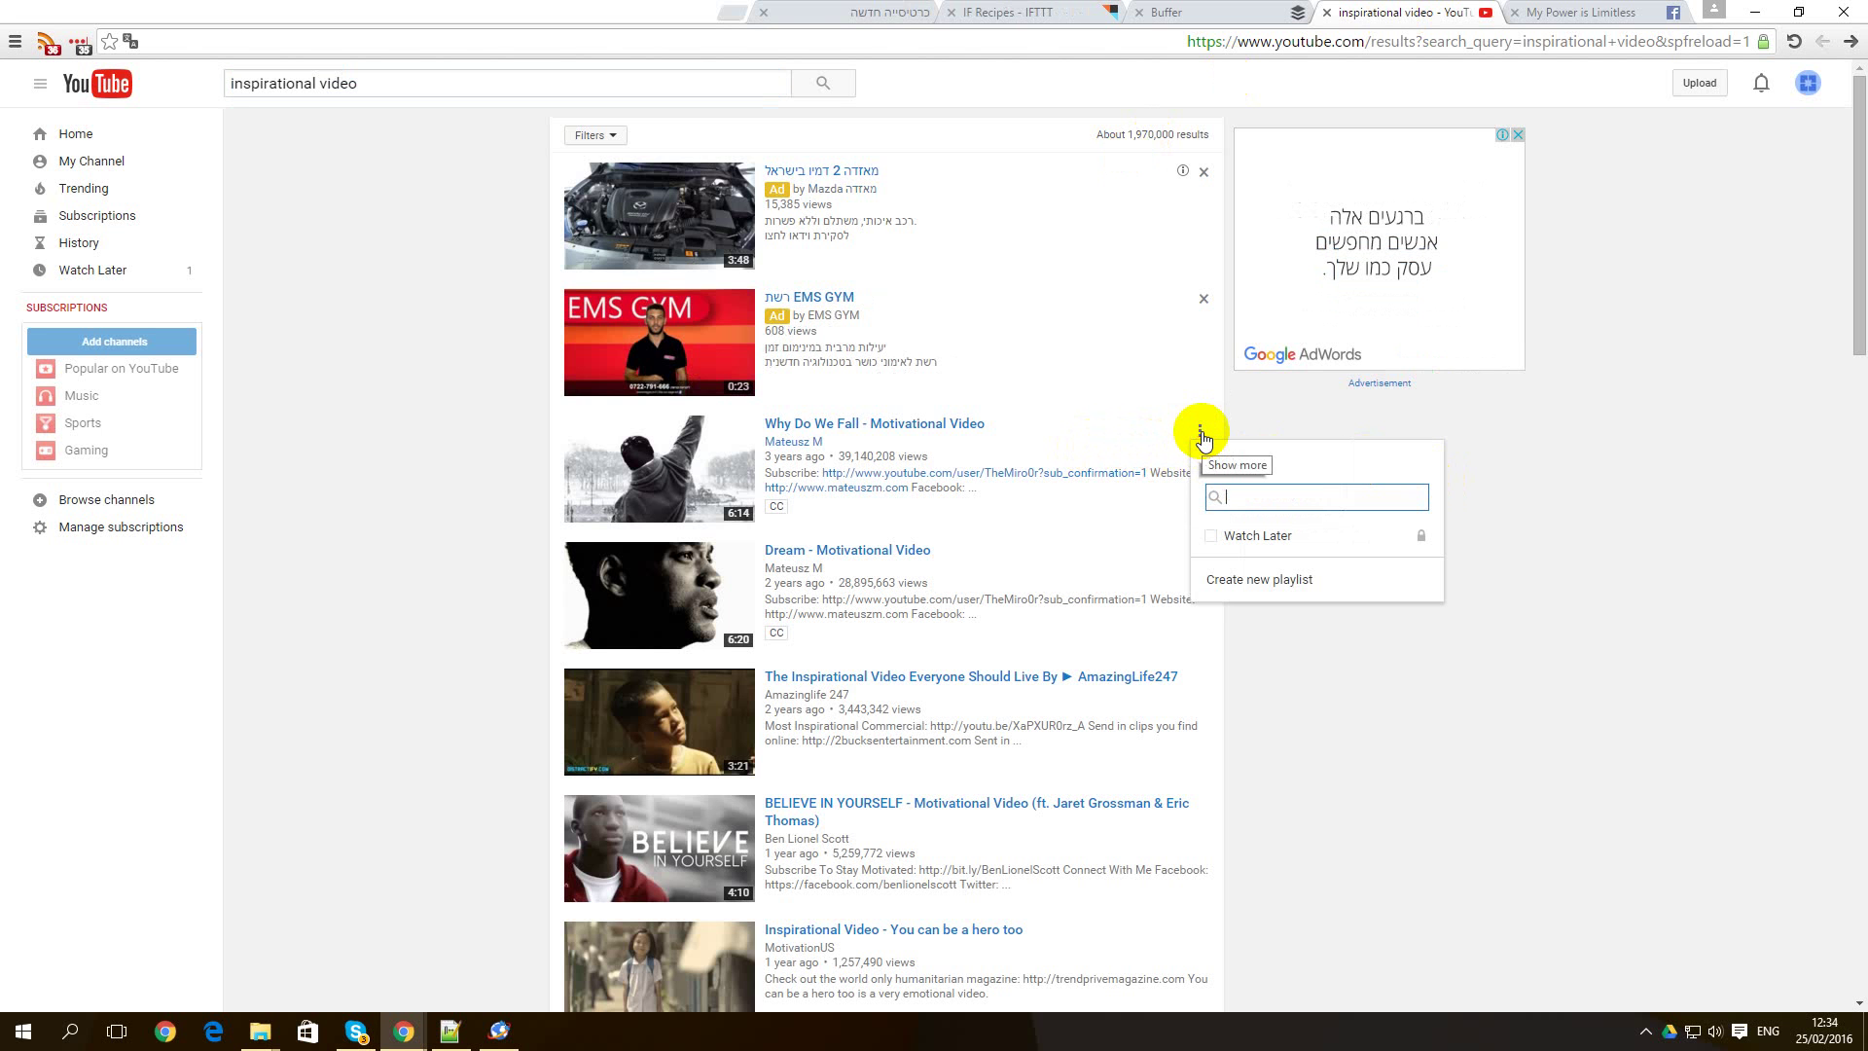
click(1246, 539)
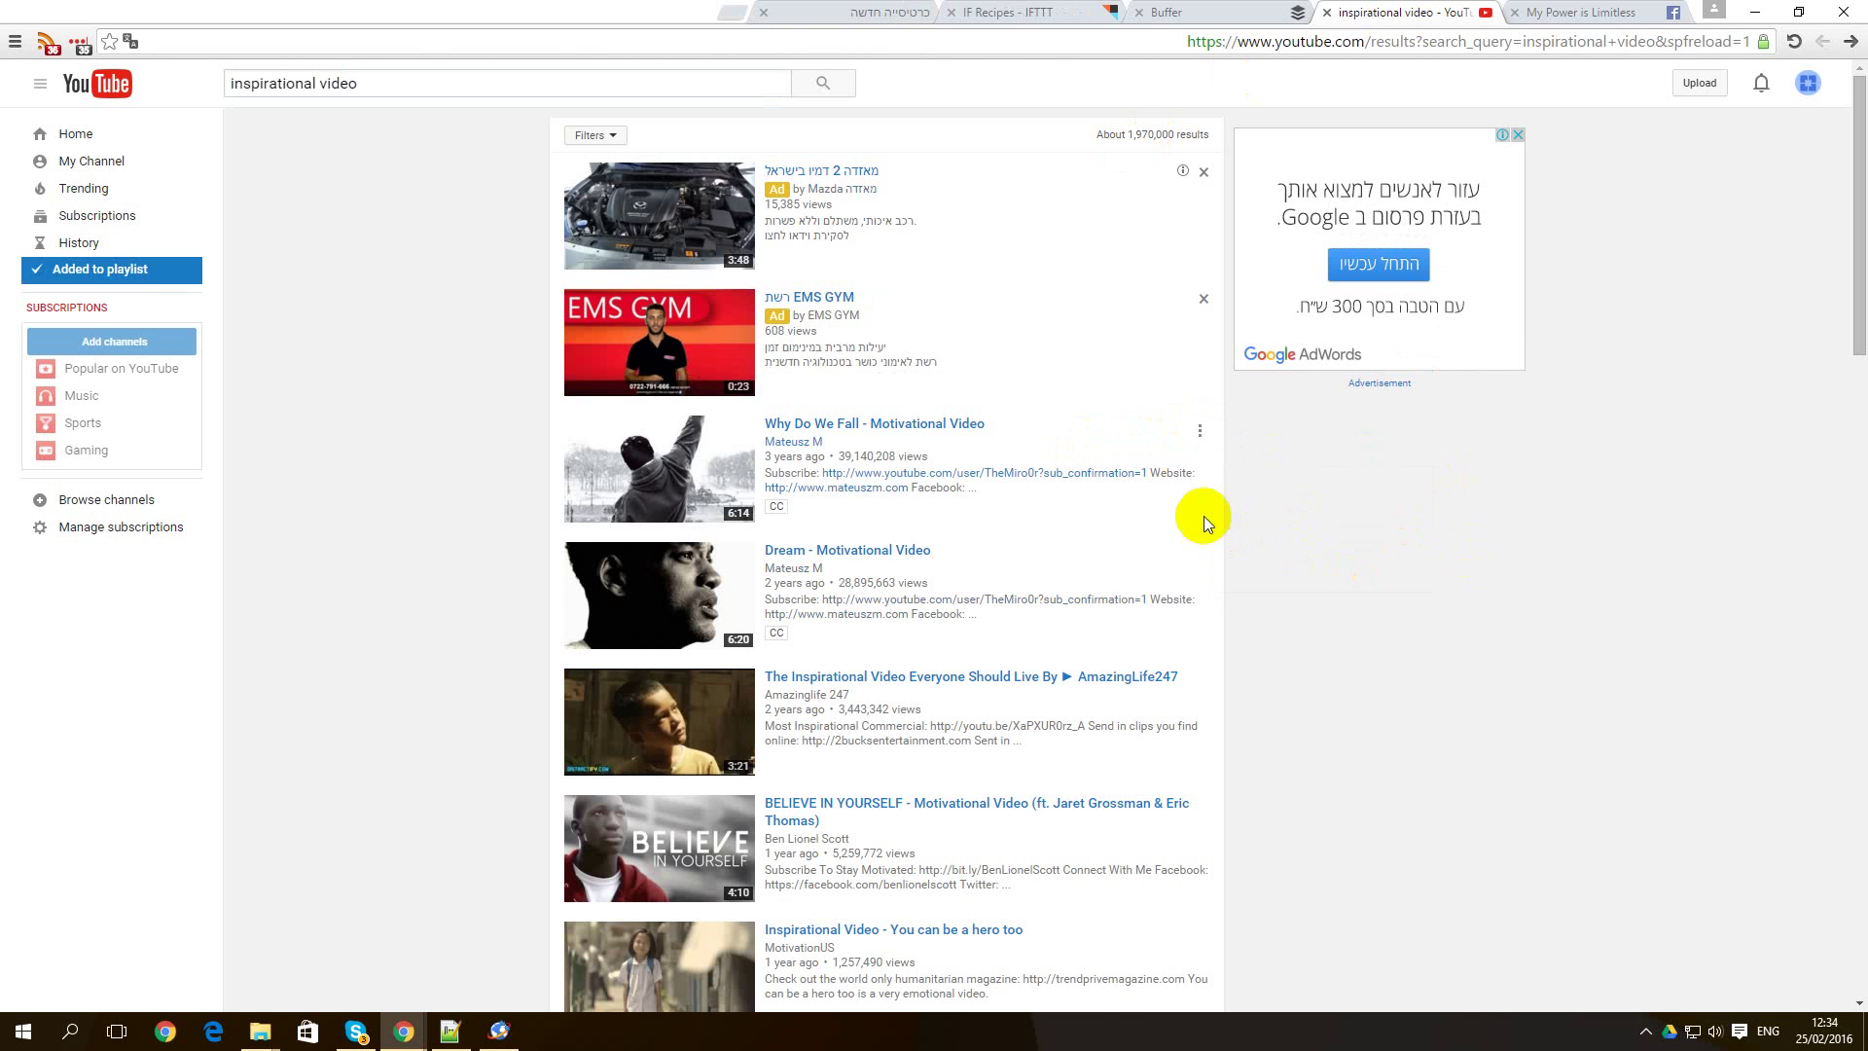
click(1200, 557)
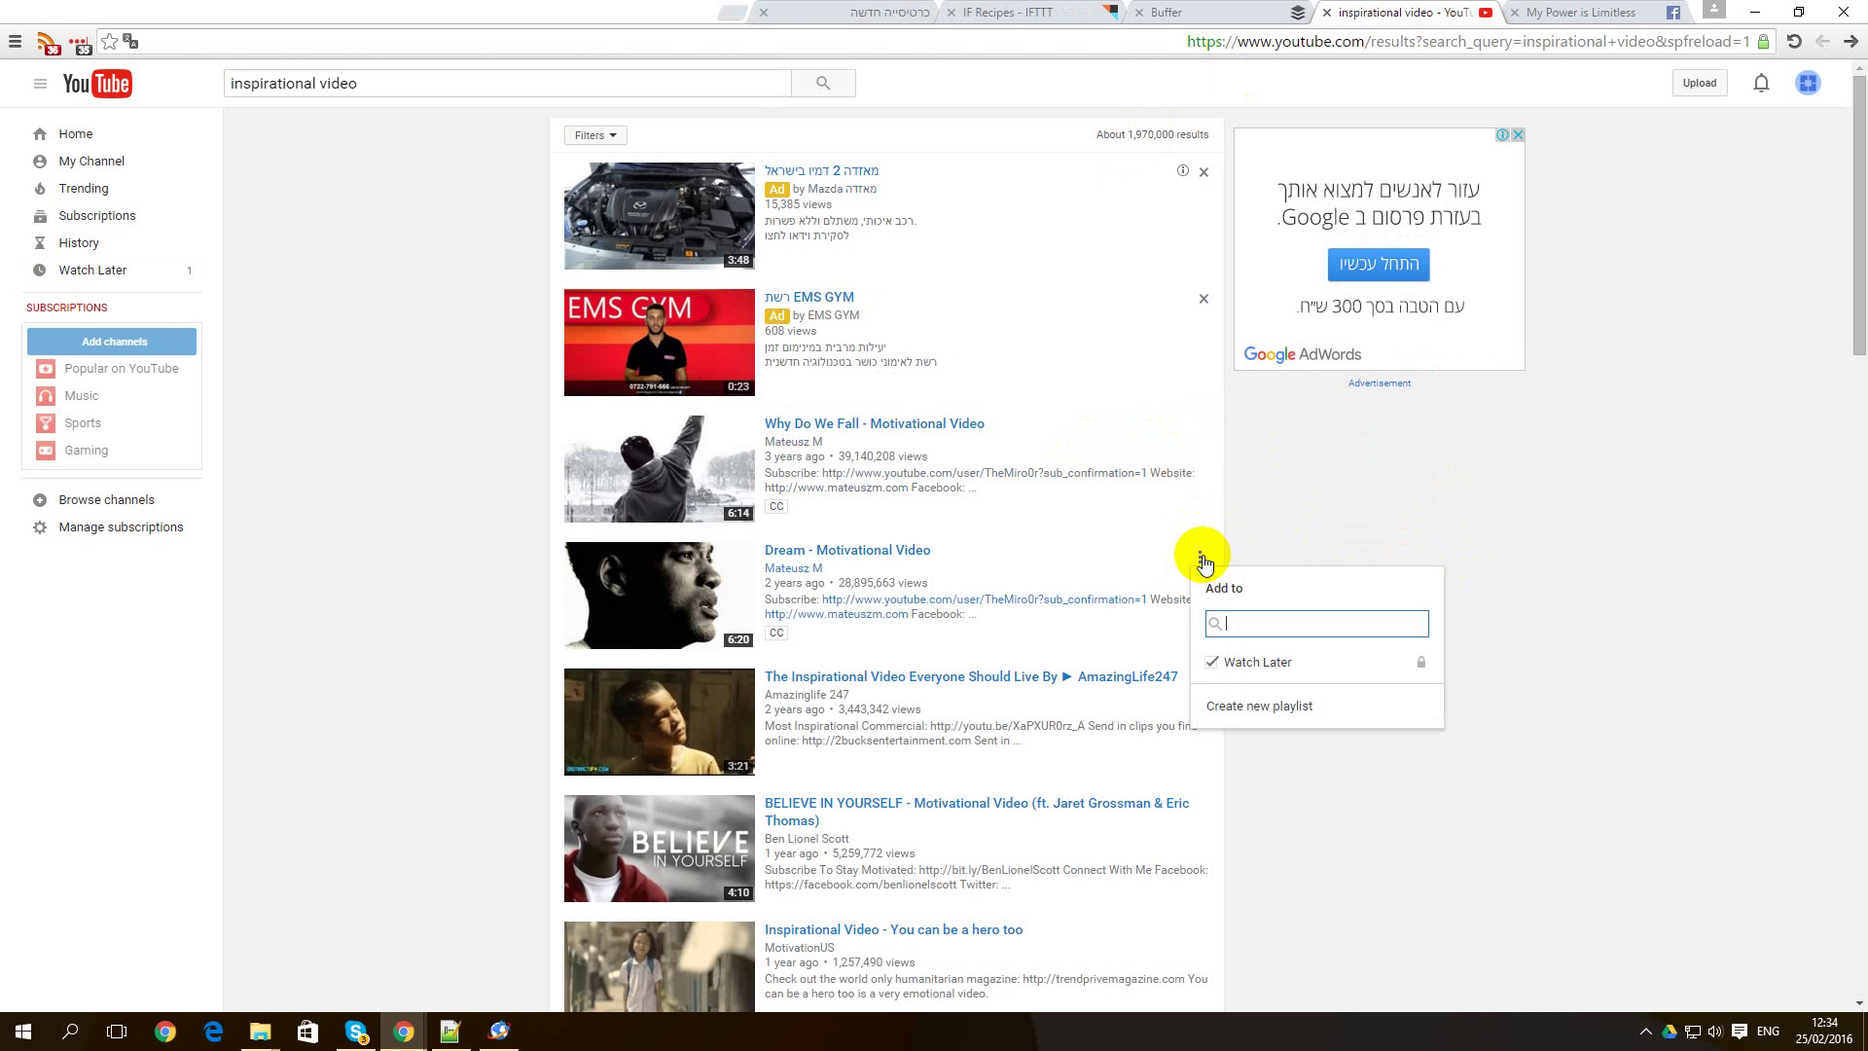
click(1210, 668)
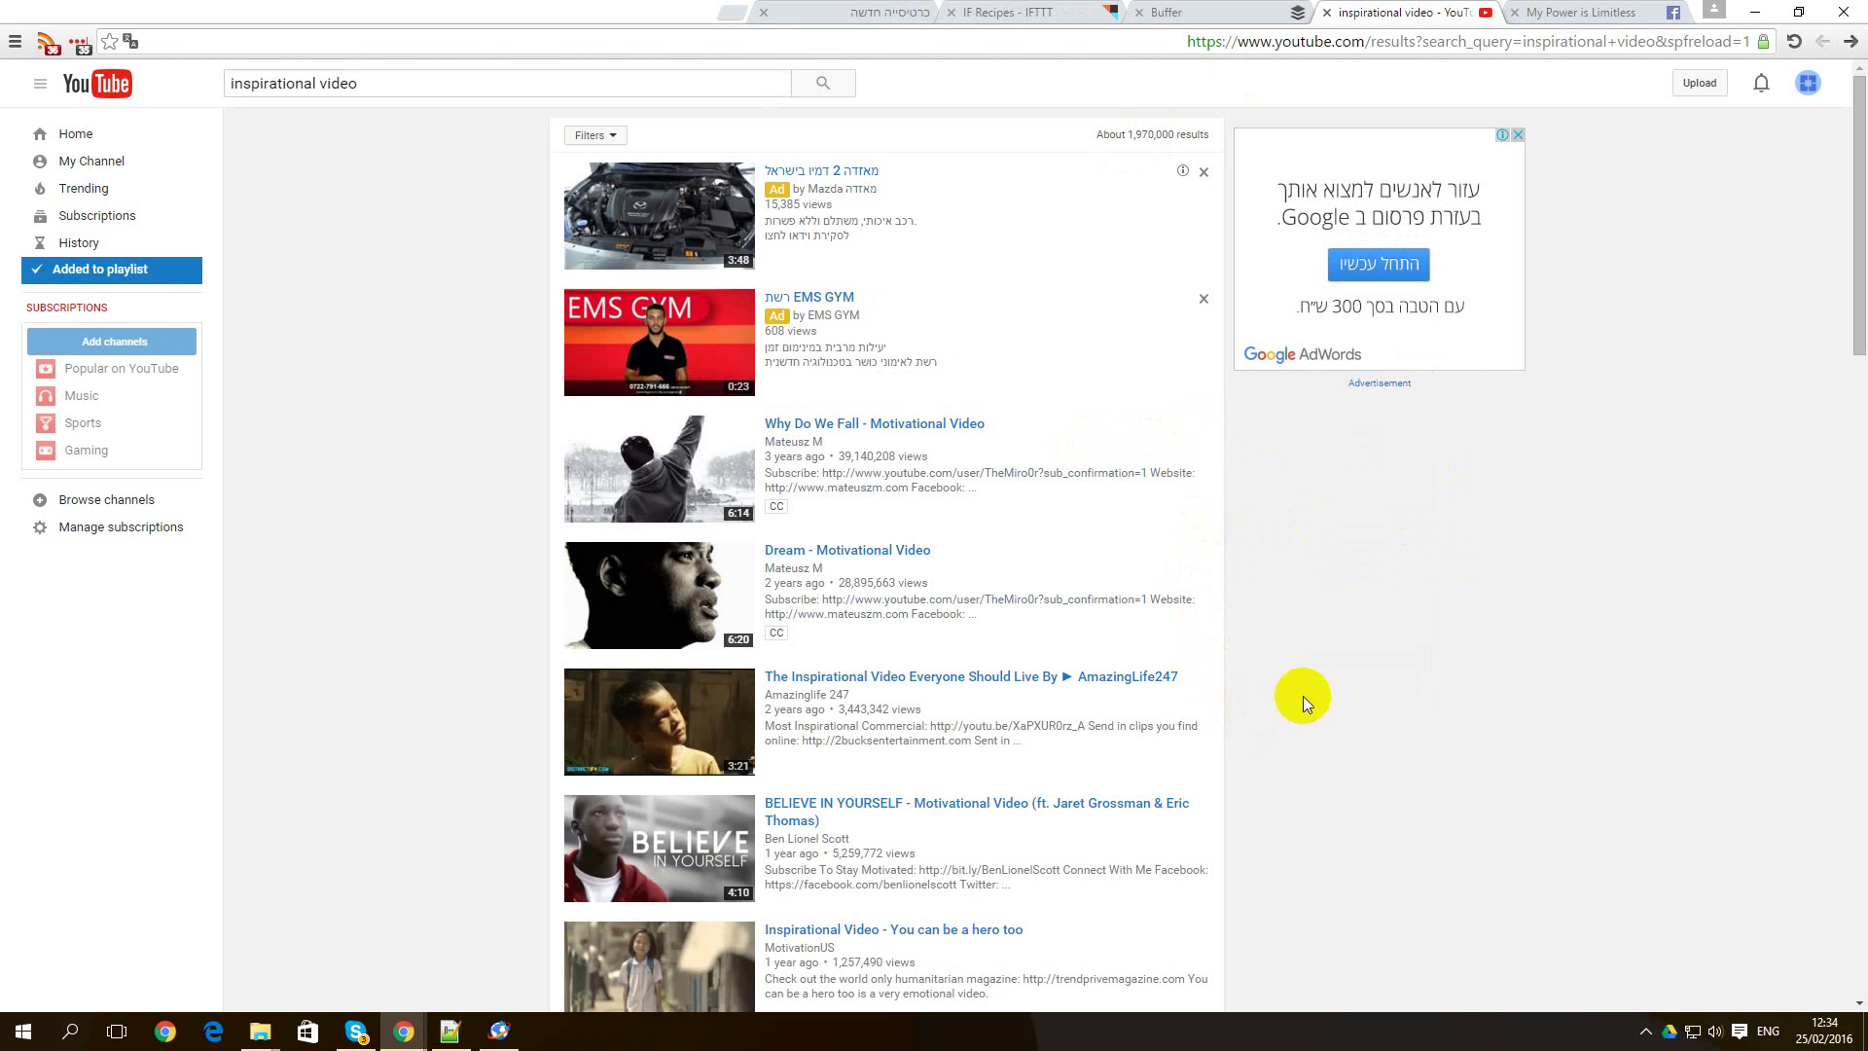
click(1199, 683)
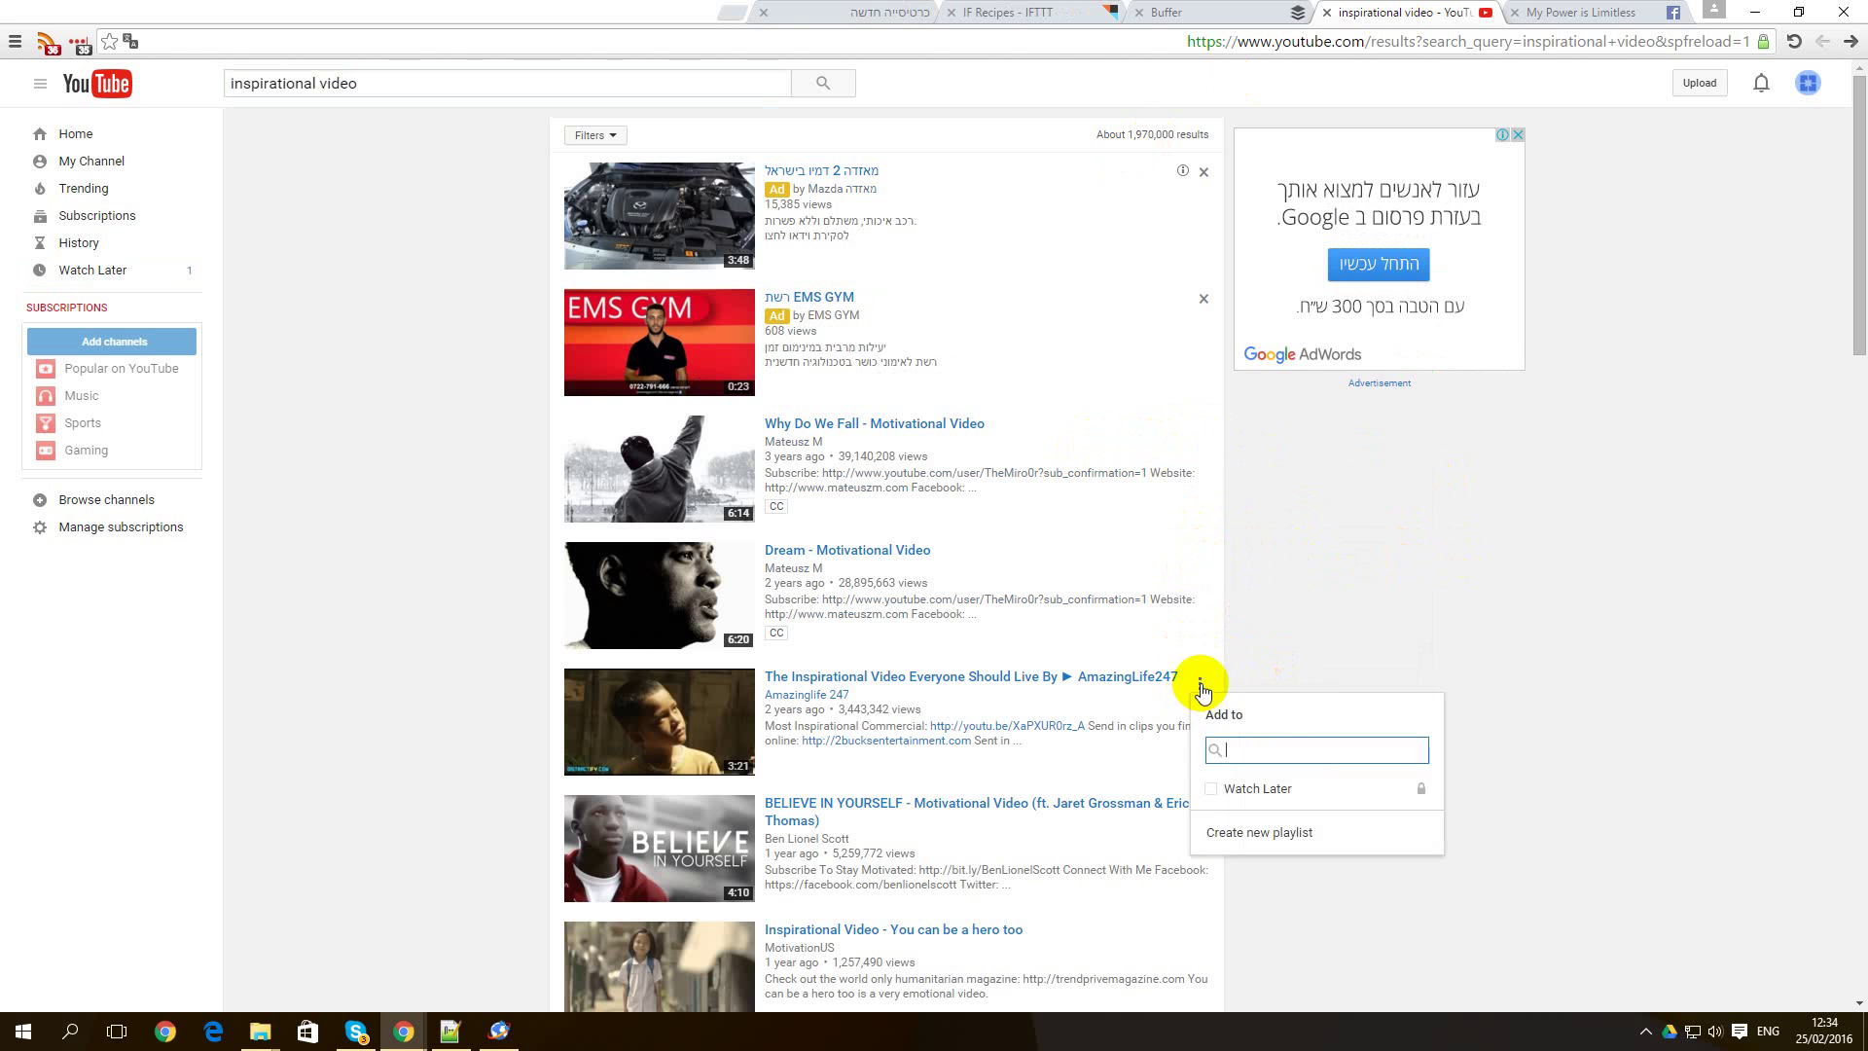
click(1212, 790)
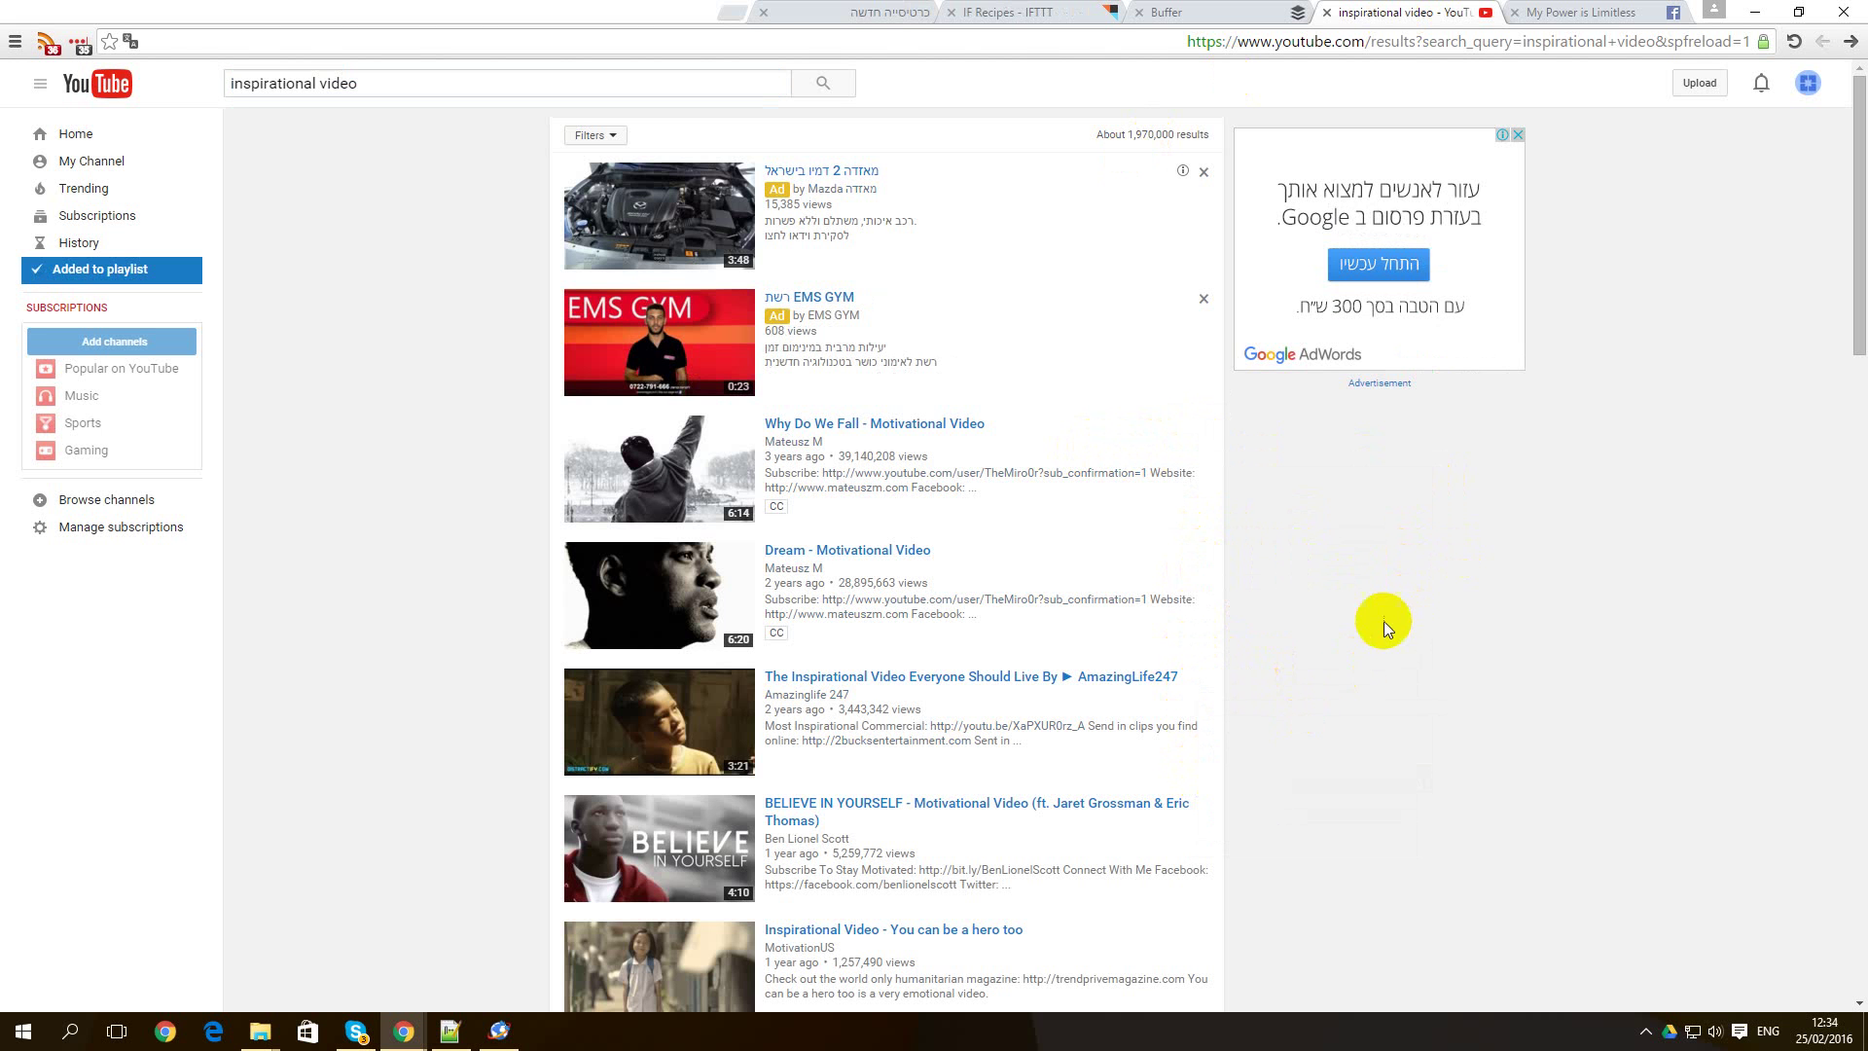
key(ctrl+shift+Tab)
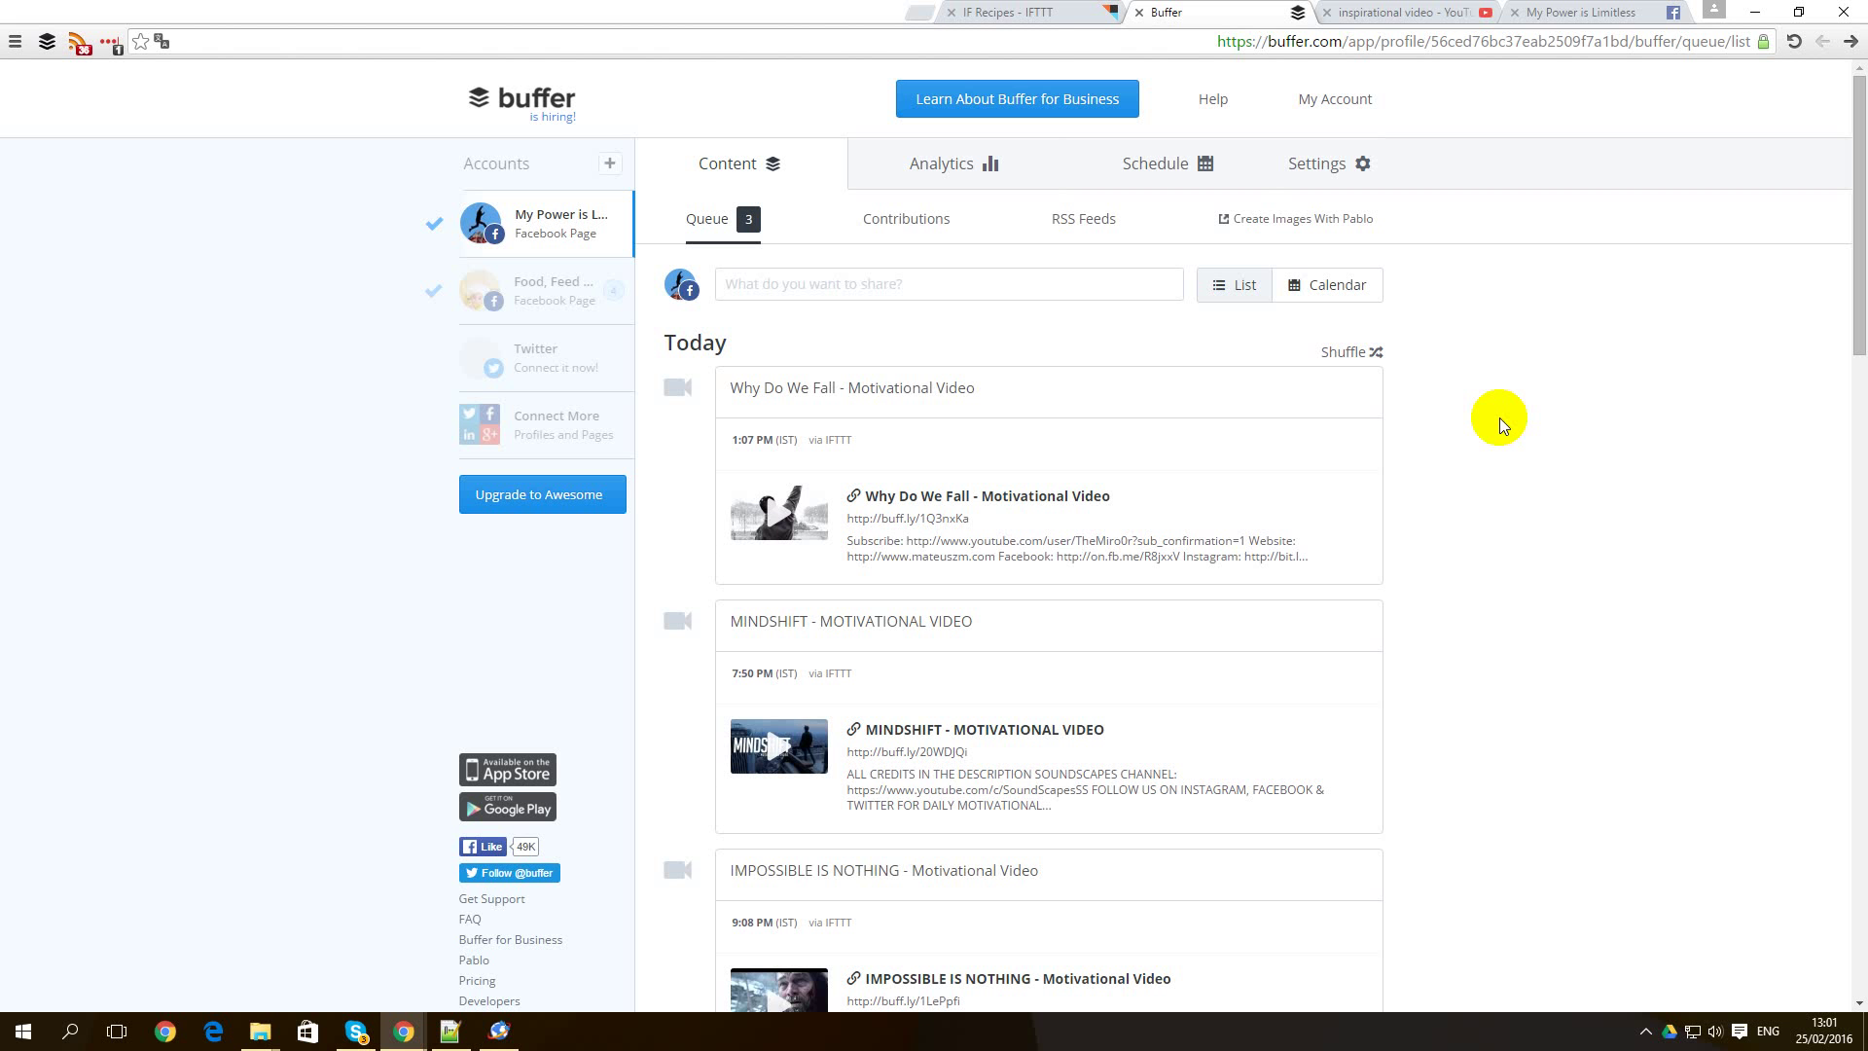
mouse_move(1048, 717)
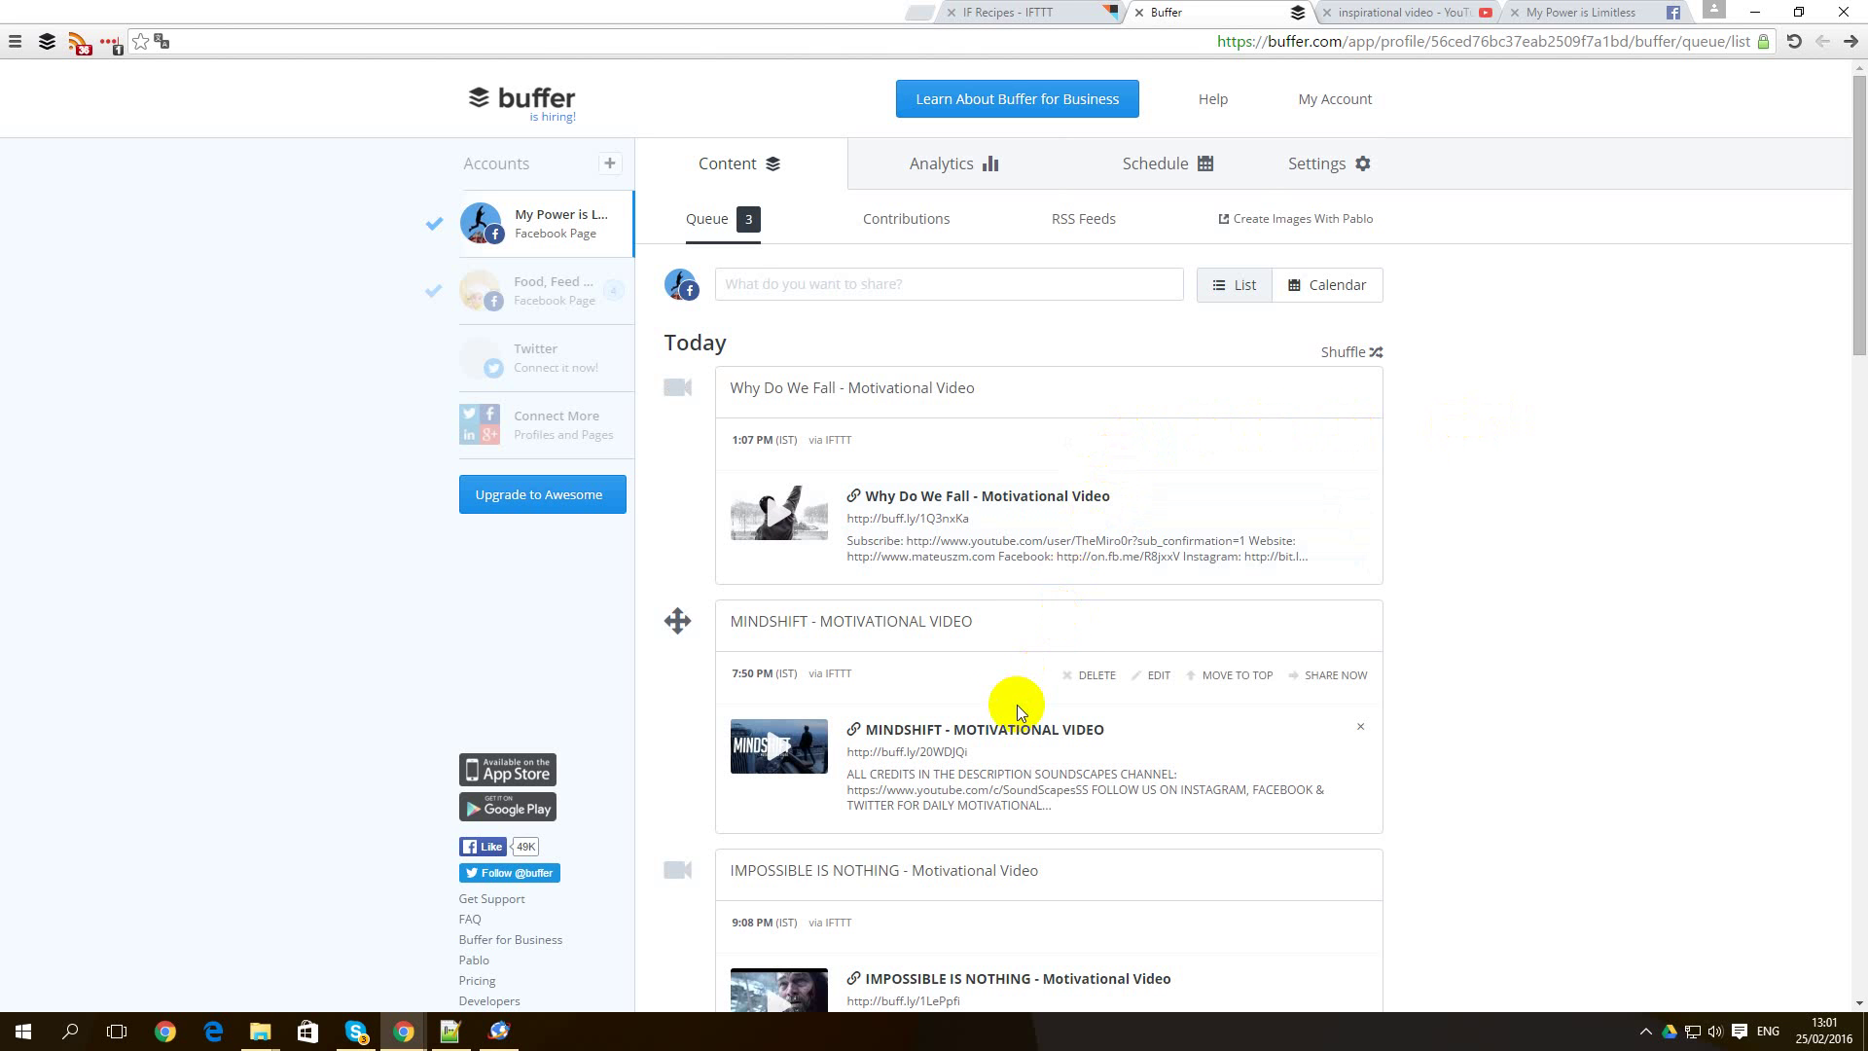
scroll(984, 588, down, 3)
scroll(1002, 605, up, 3)
Return from the Buffer queue to the YouTube inspirational video results.
click(1374, 16)
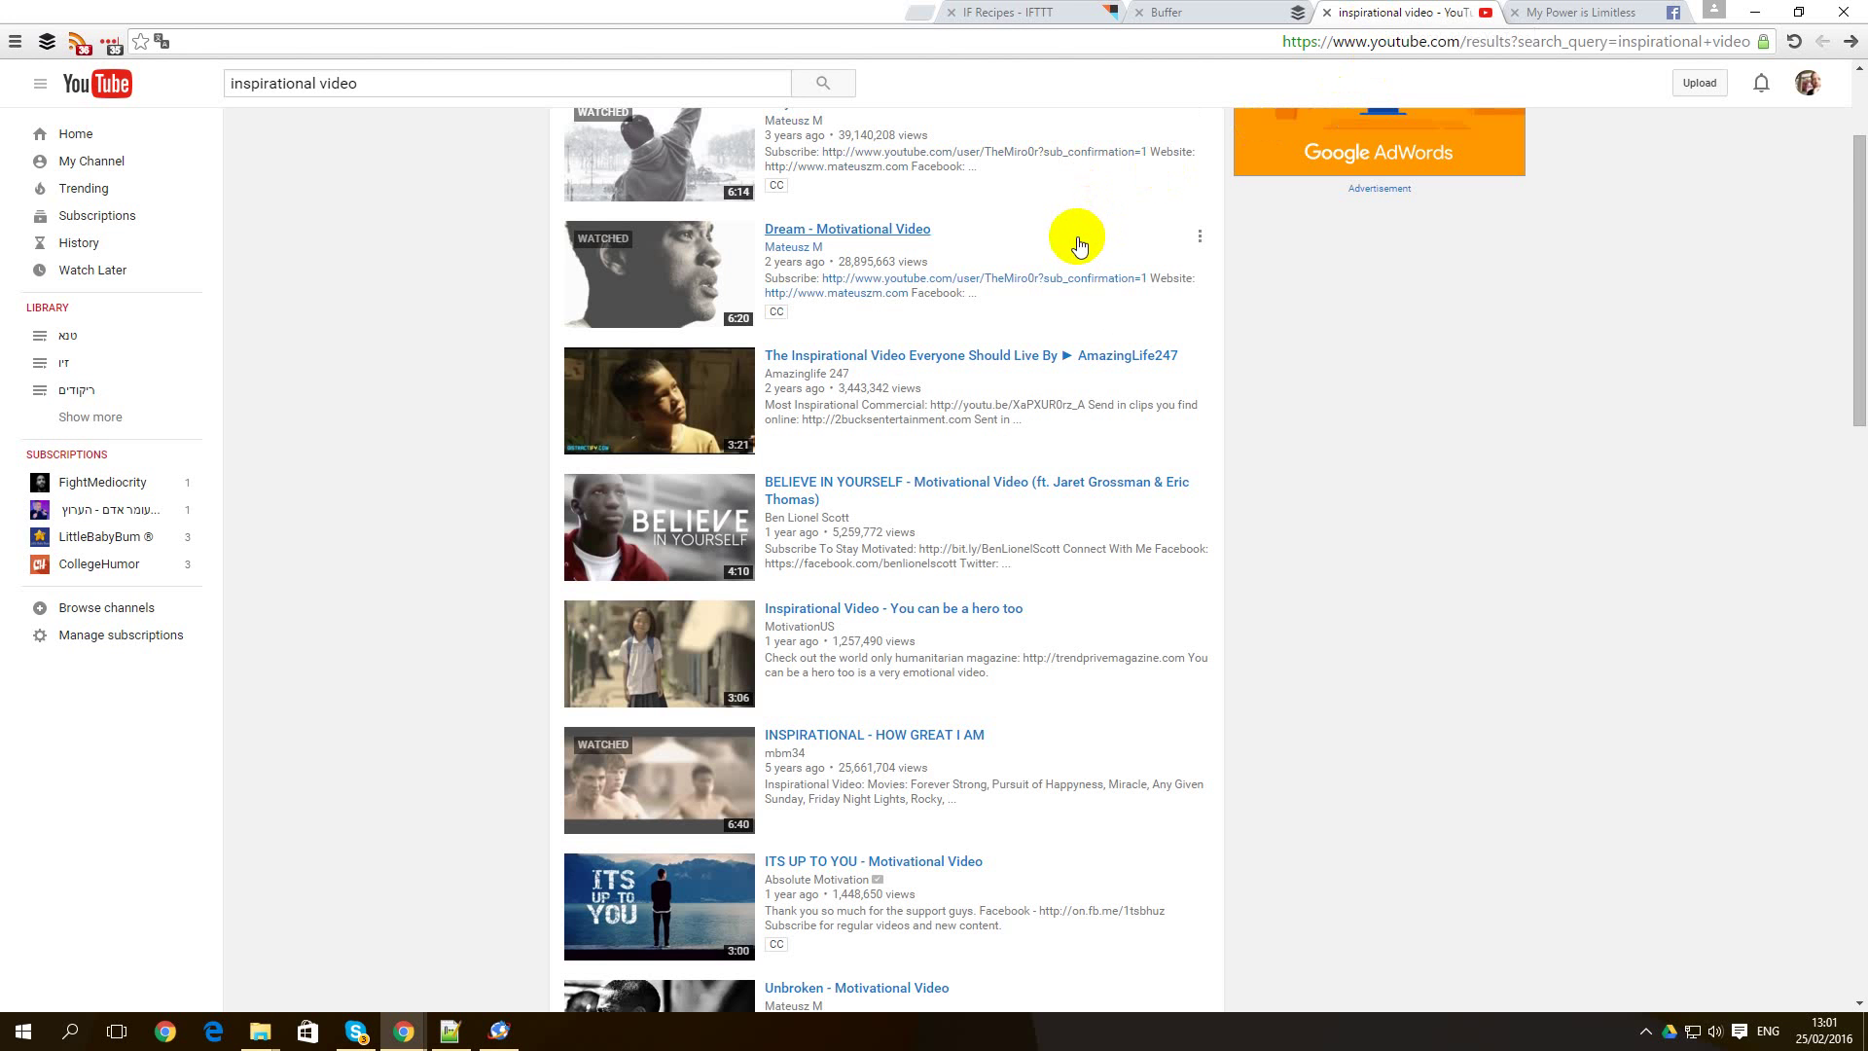
scroll(1124, 248, up, 2)
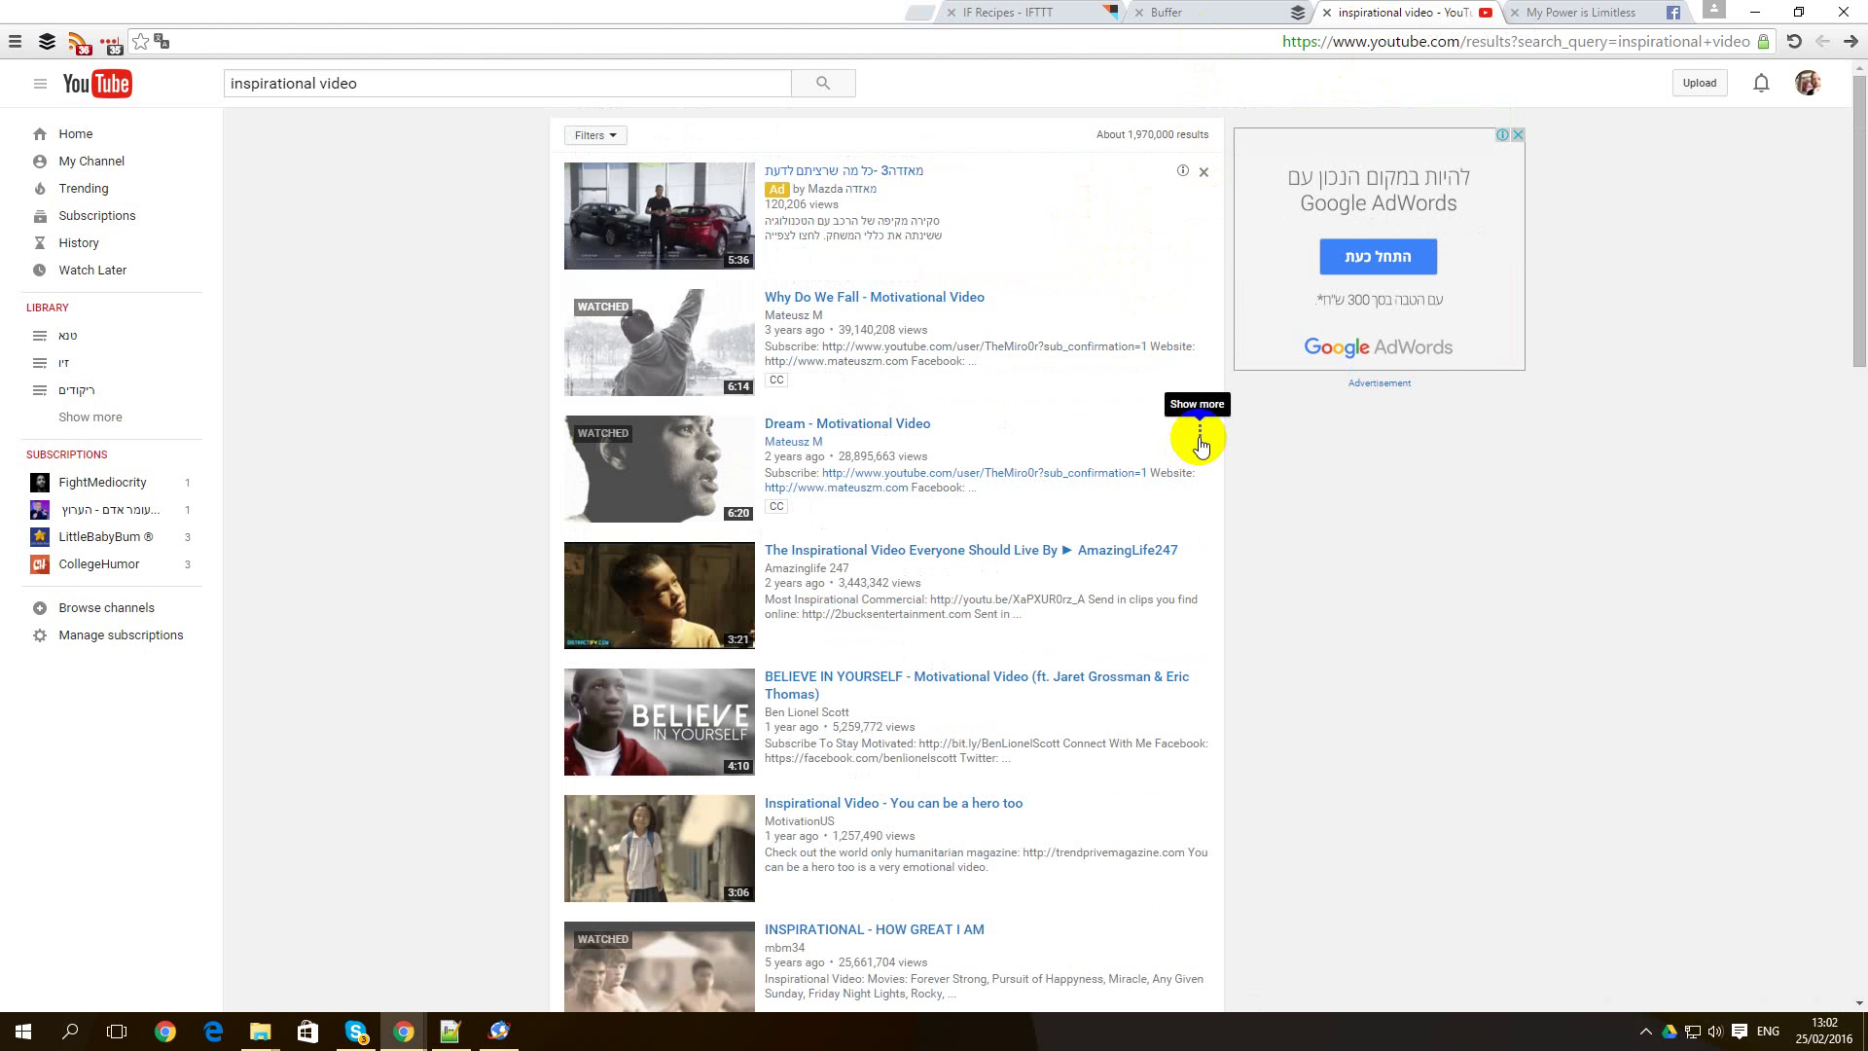
Add Dream, I WILL WIN, FACE REALITY and DO WHAT IS HARD to Watch Later.
click(1198, 434)
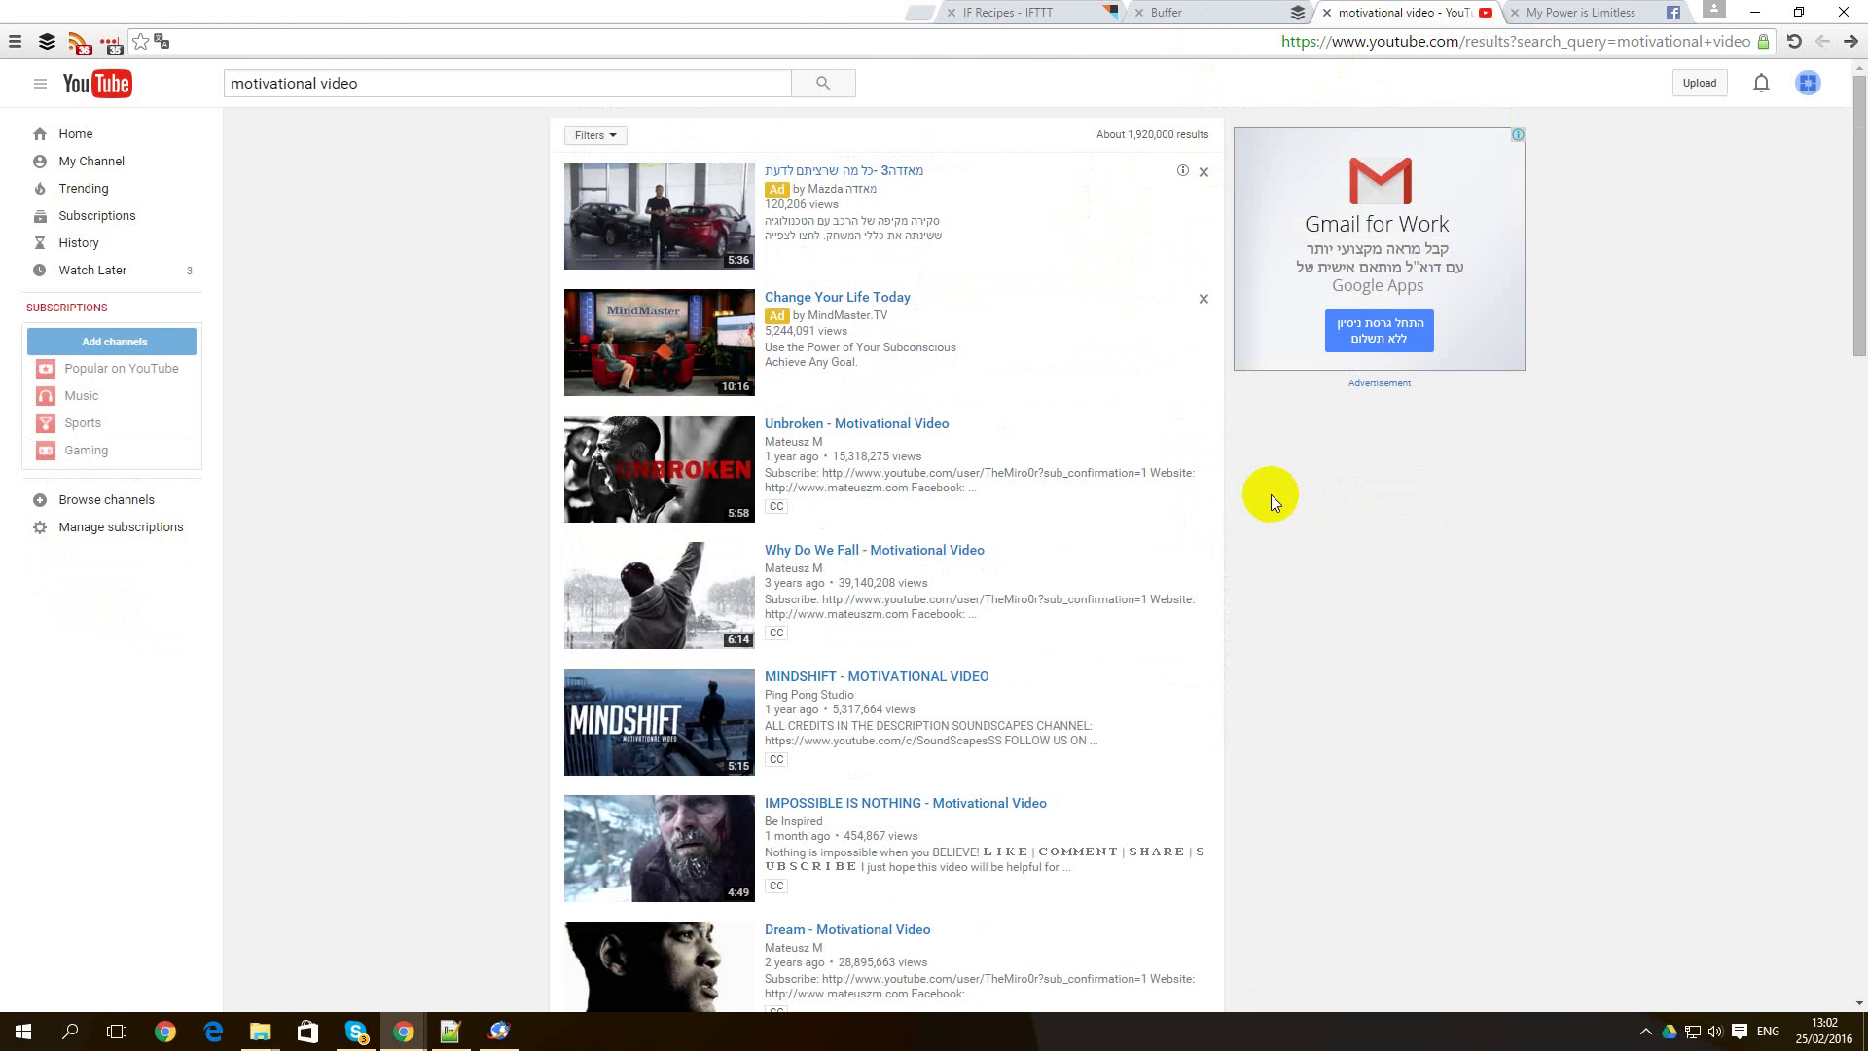
scroll(1267, 495, down, 1)
scroll(1267, 495, down, 2)
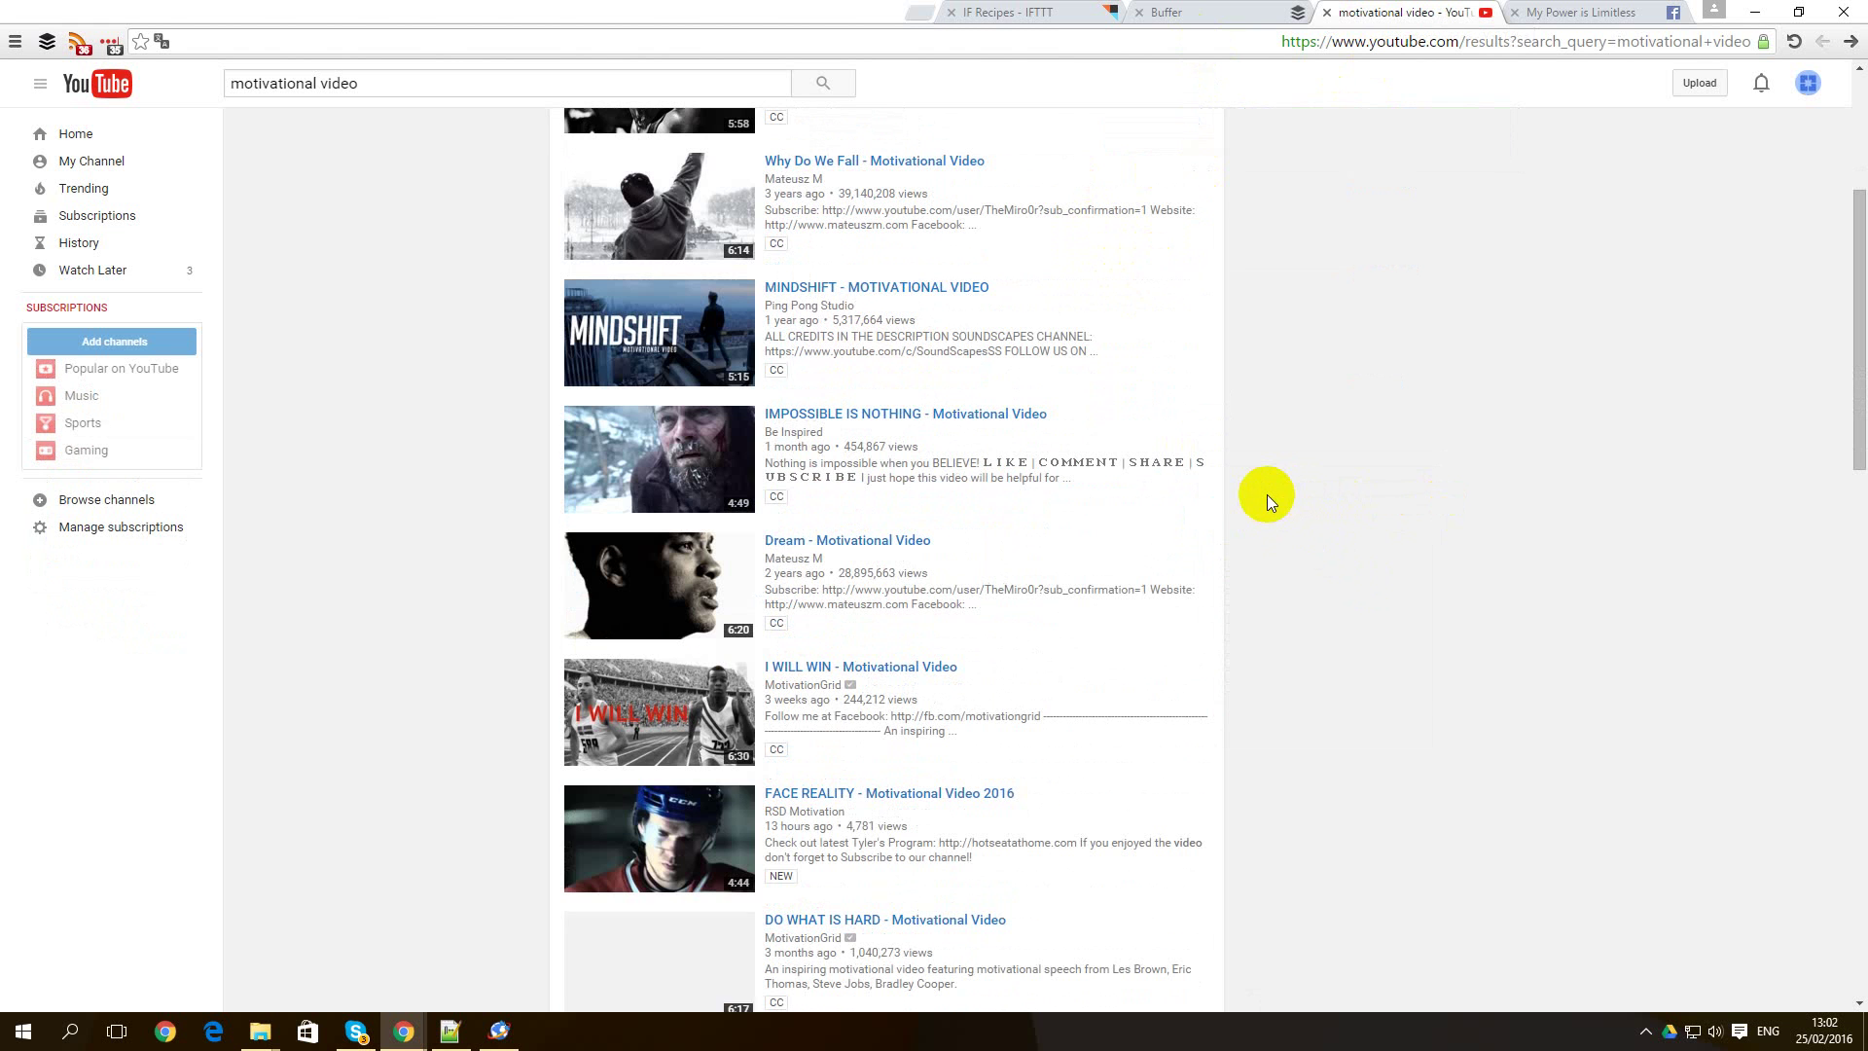
click(1194, 546)
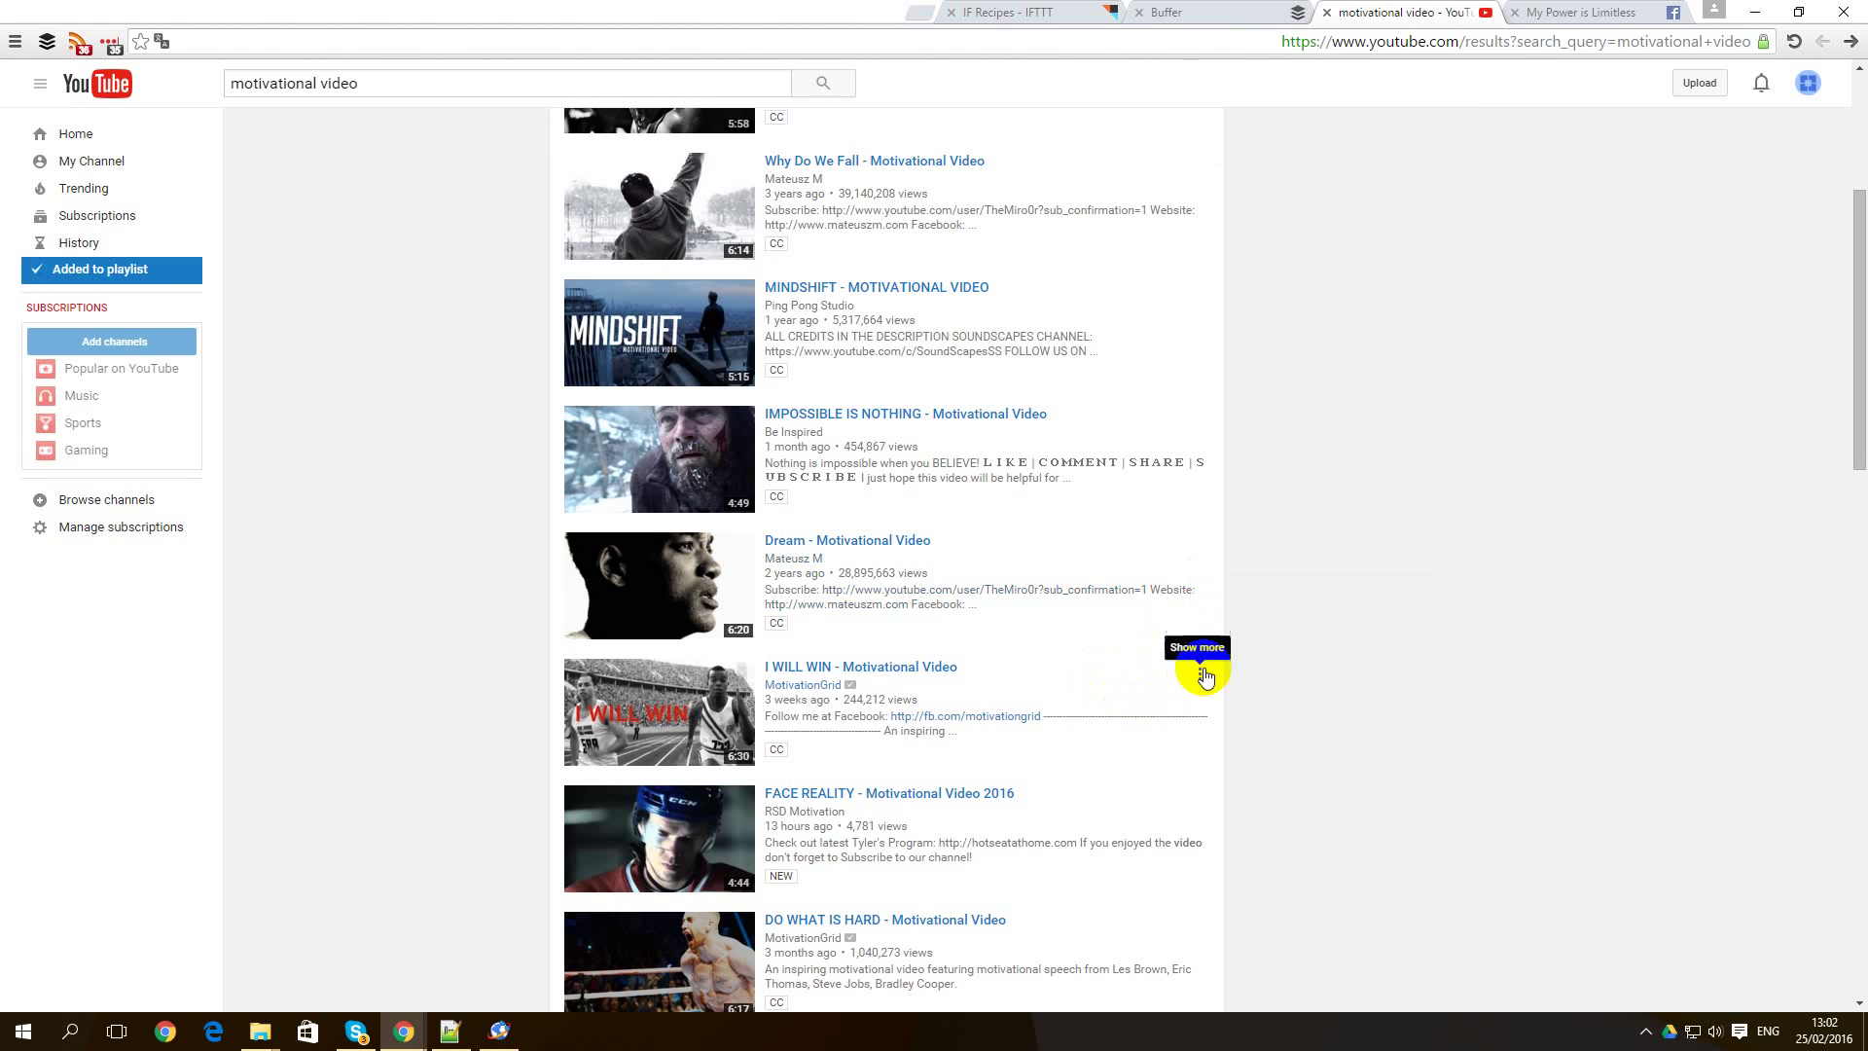
click(1194, 672)
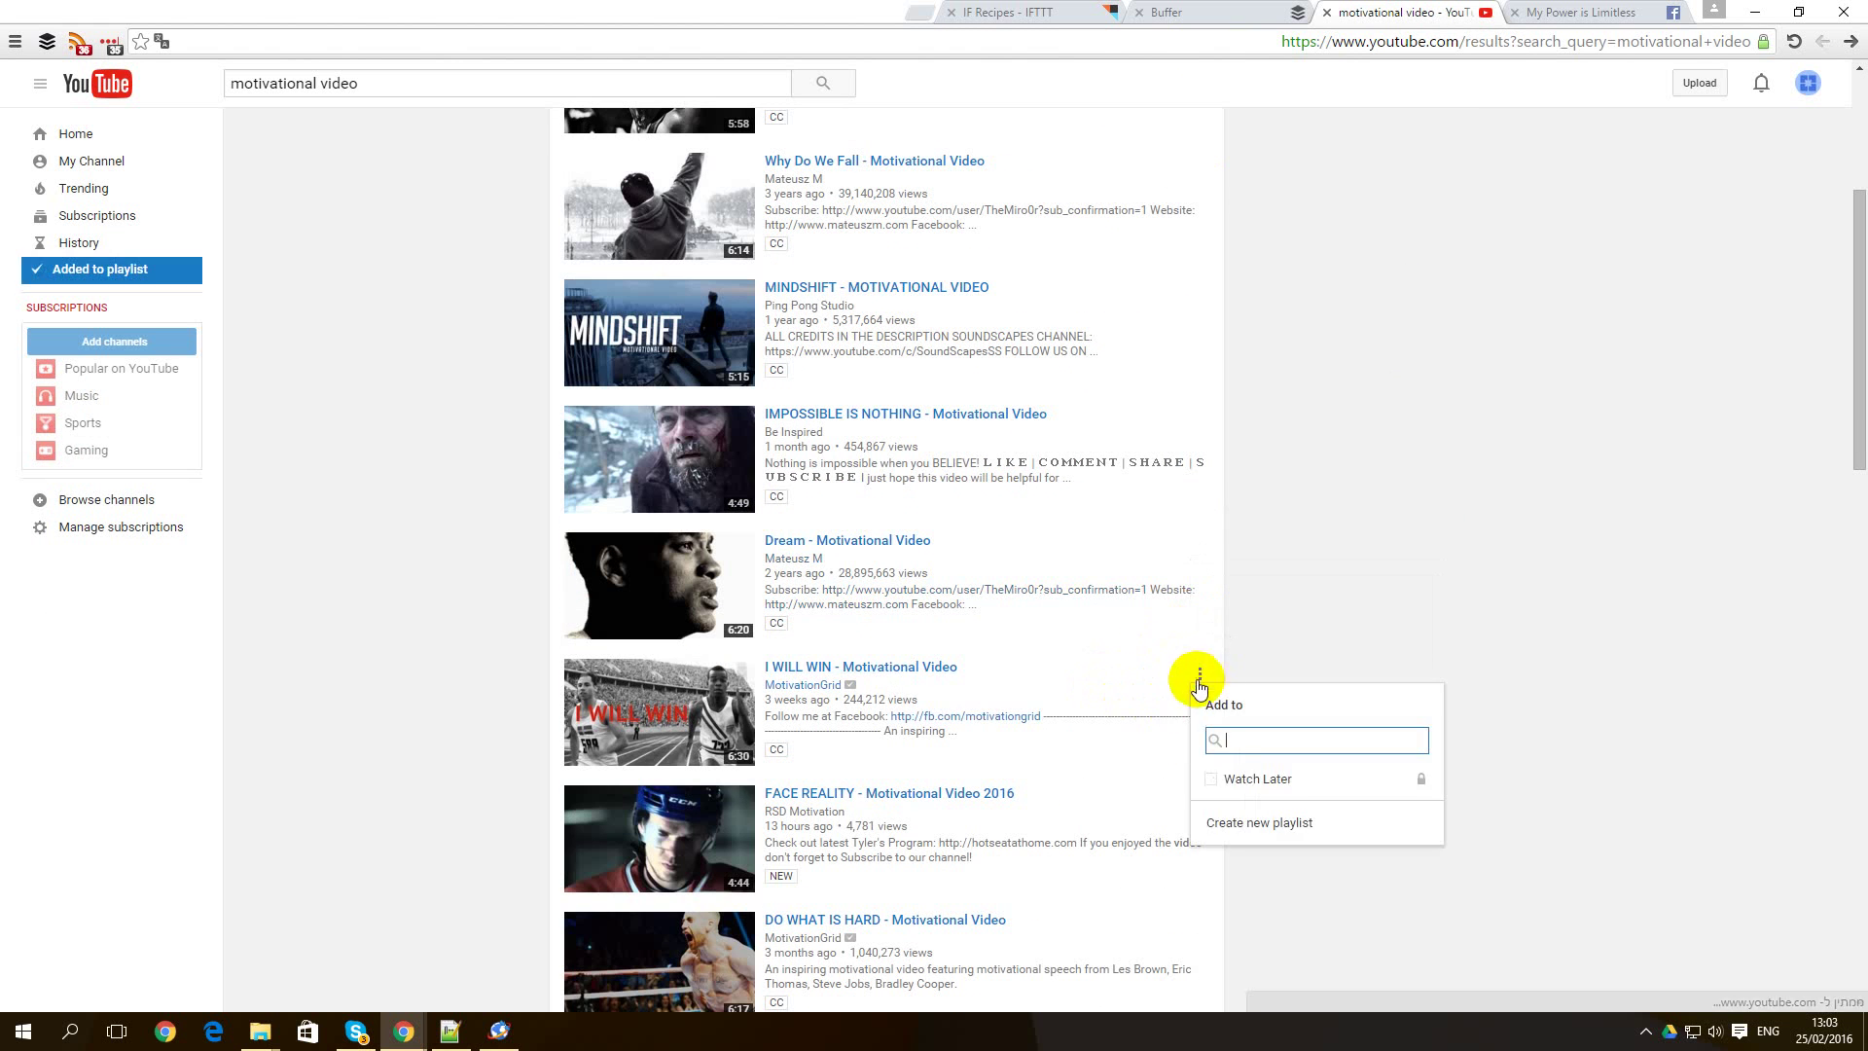
click(1210, 782)
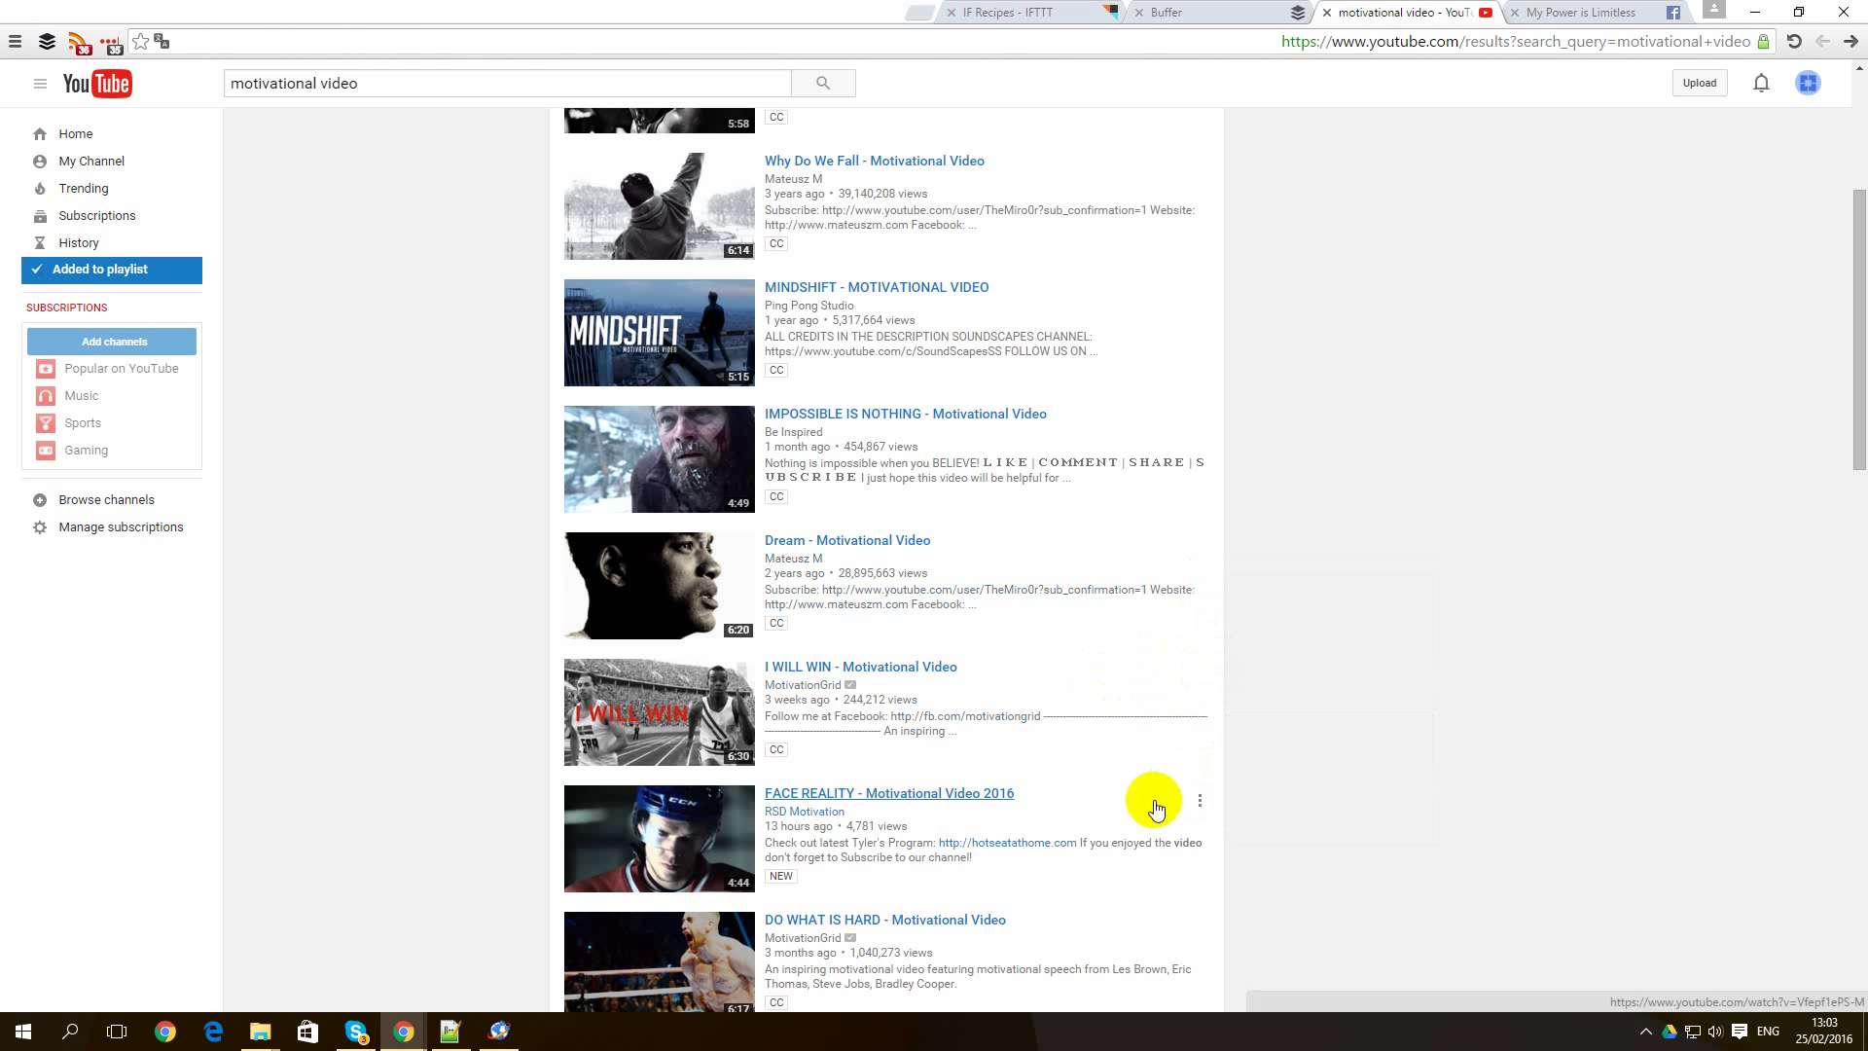
click(1203, 803)
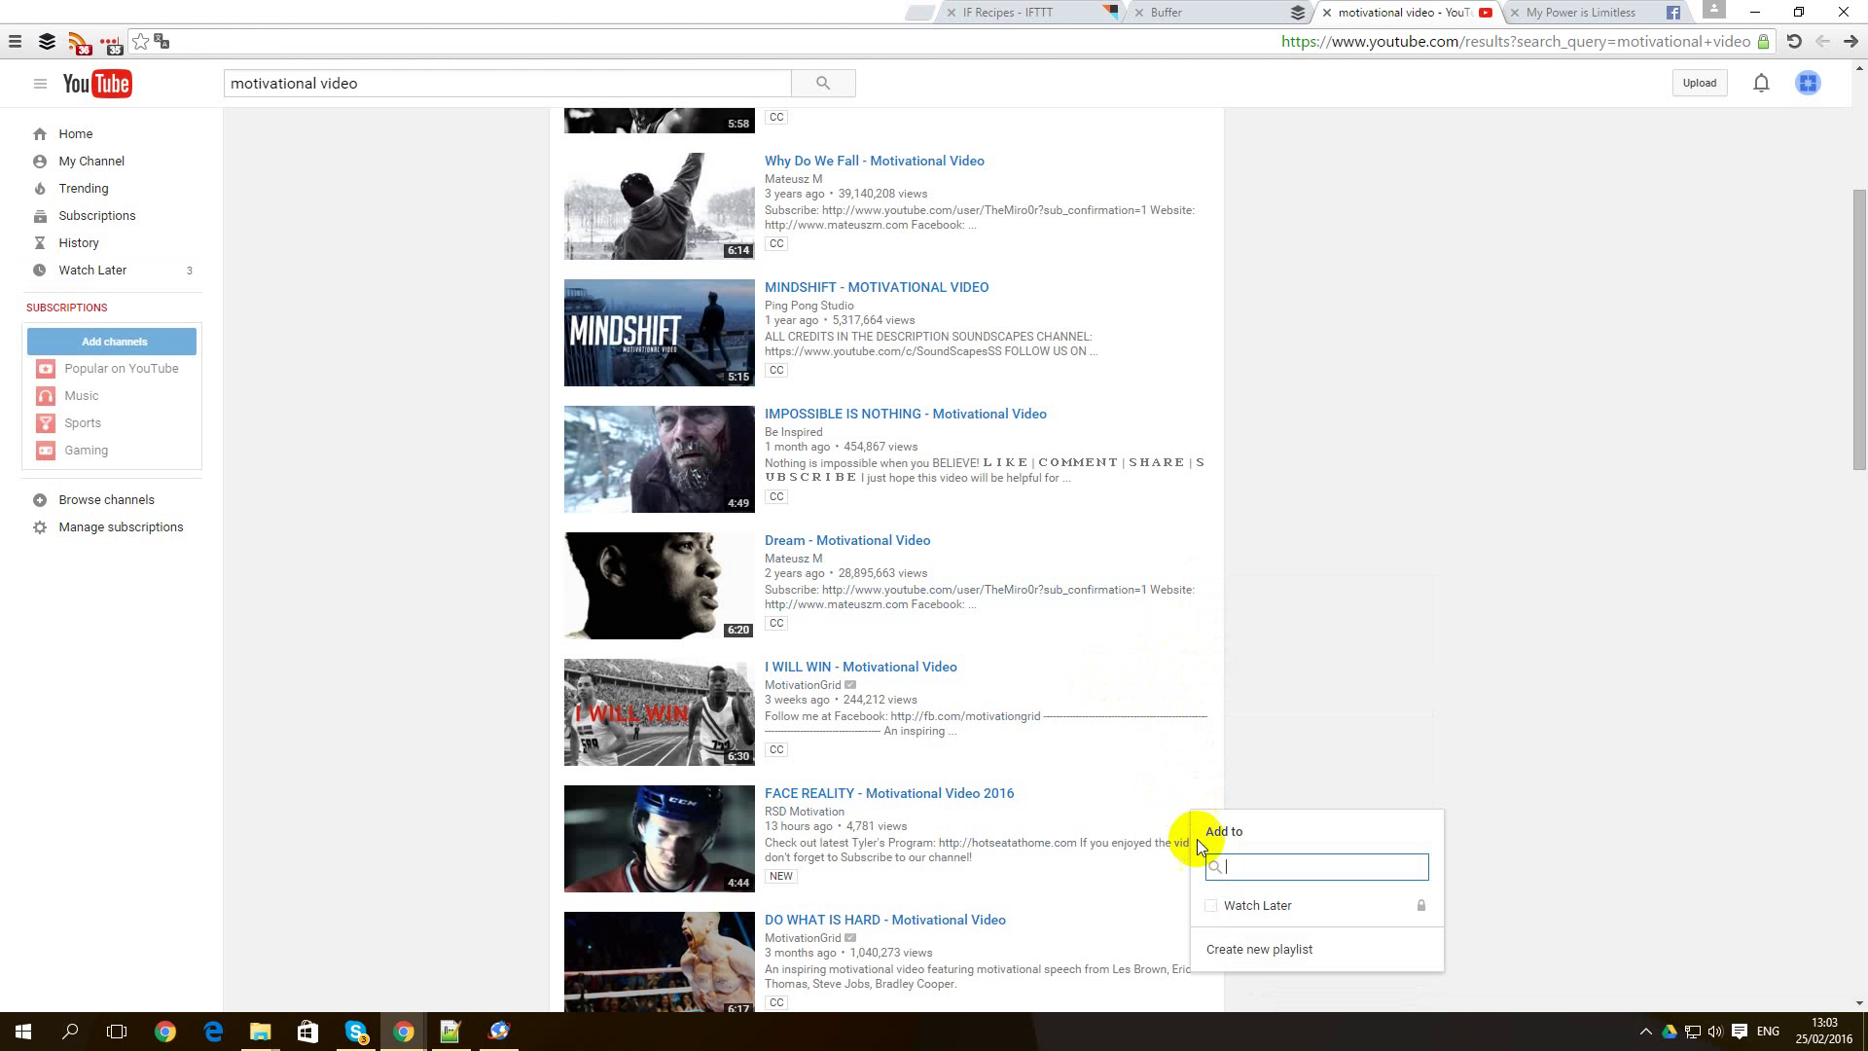
click(1211, 906)
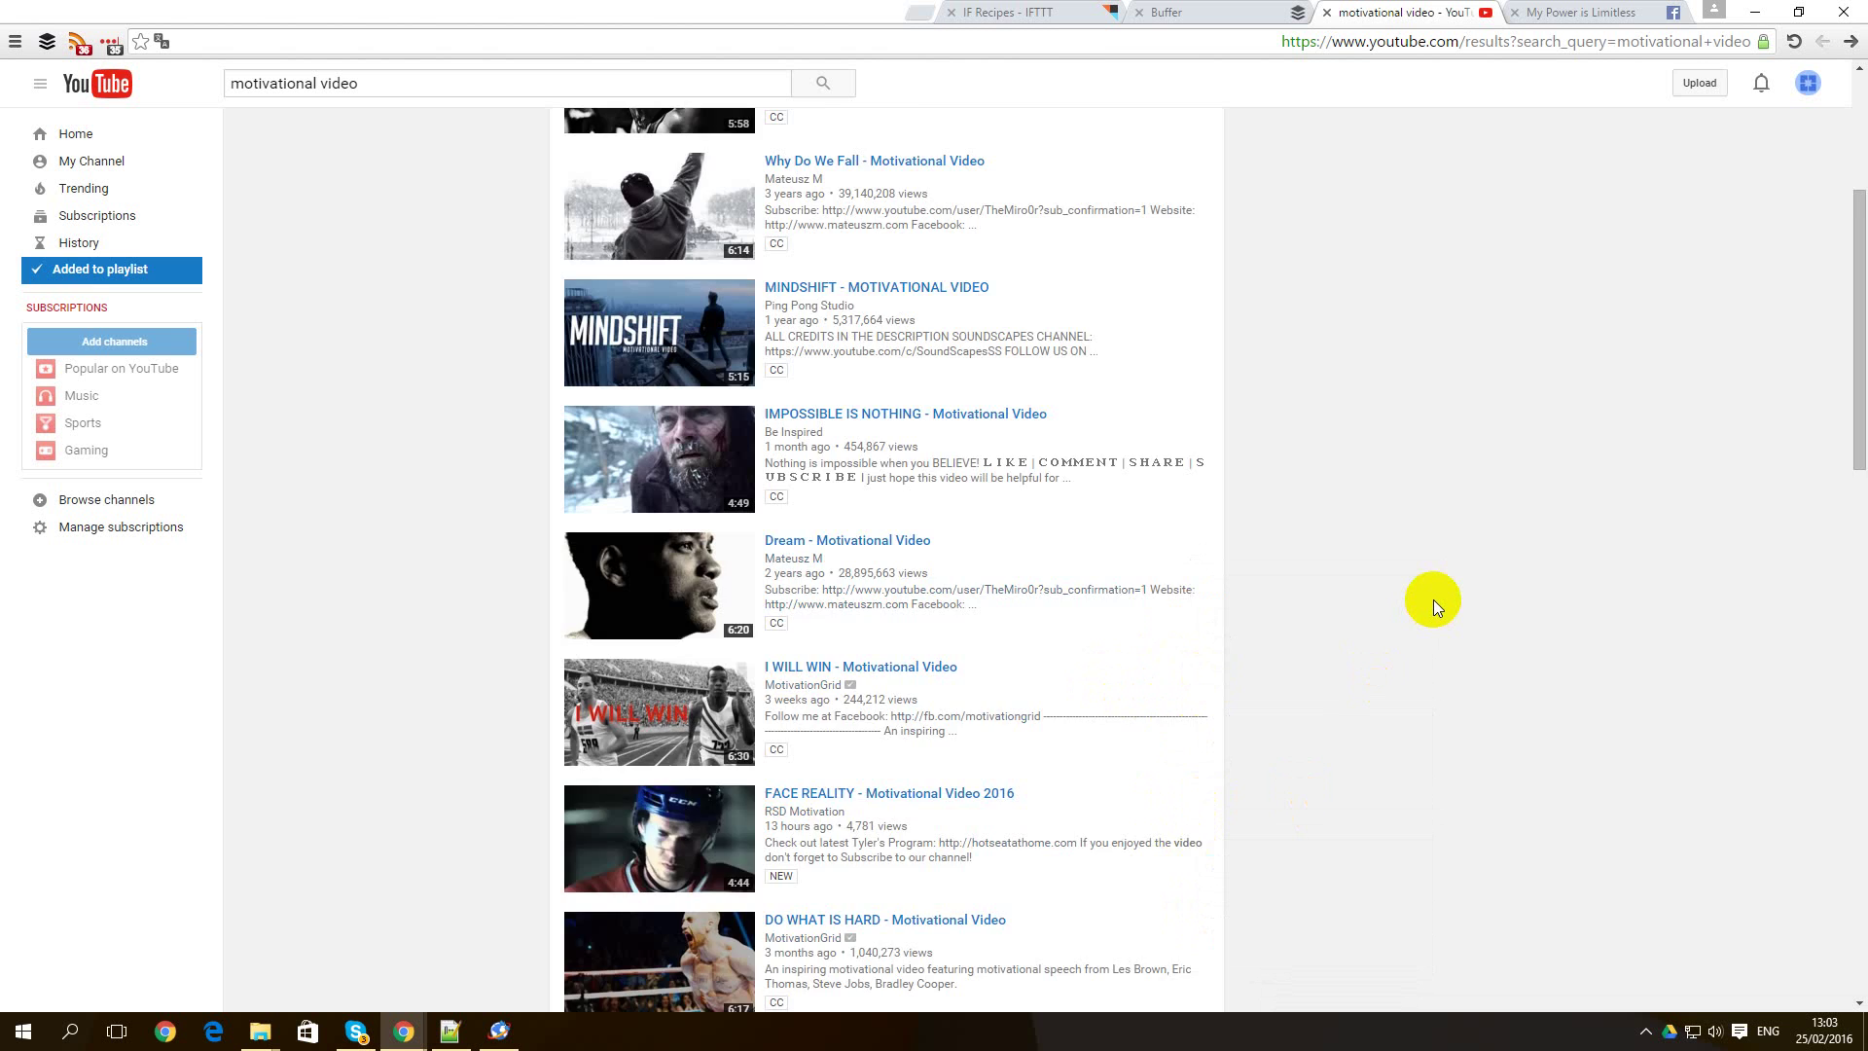
scroll(1433, 600, down, 3)
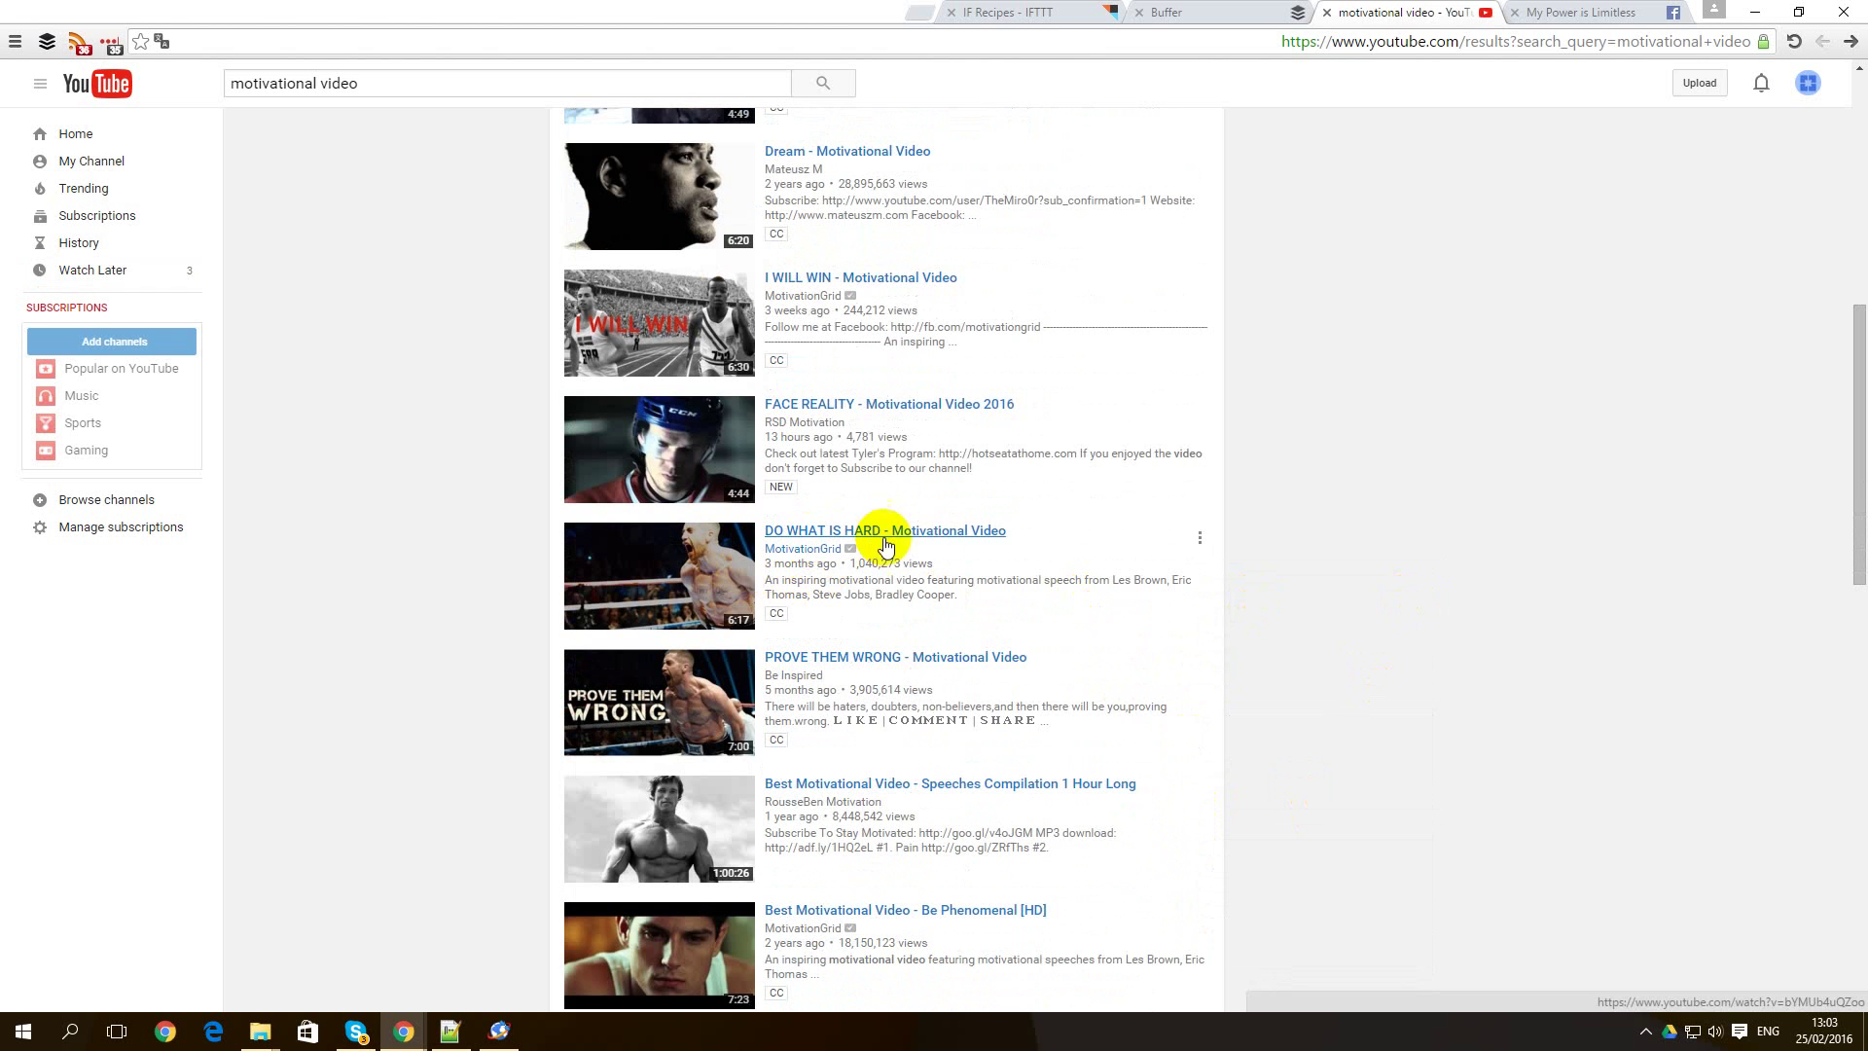
click(1203, 545)
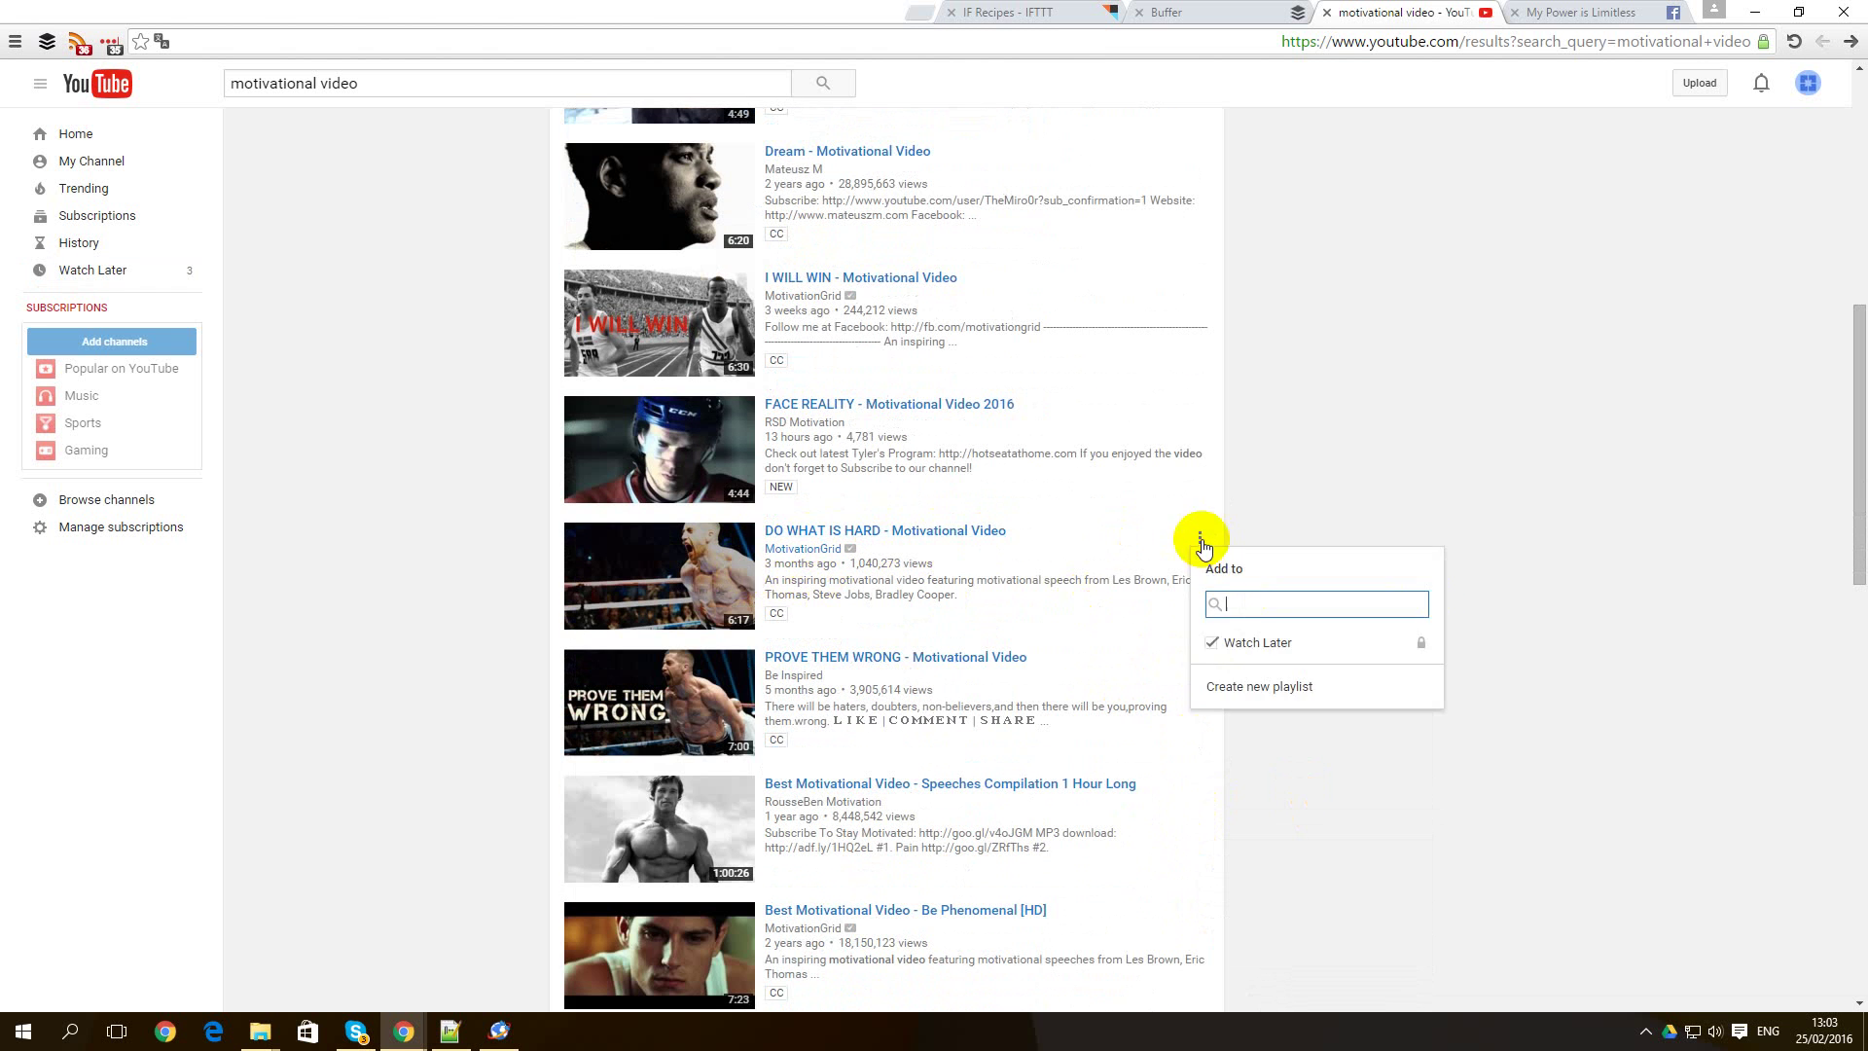
click(1215, 648)
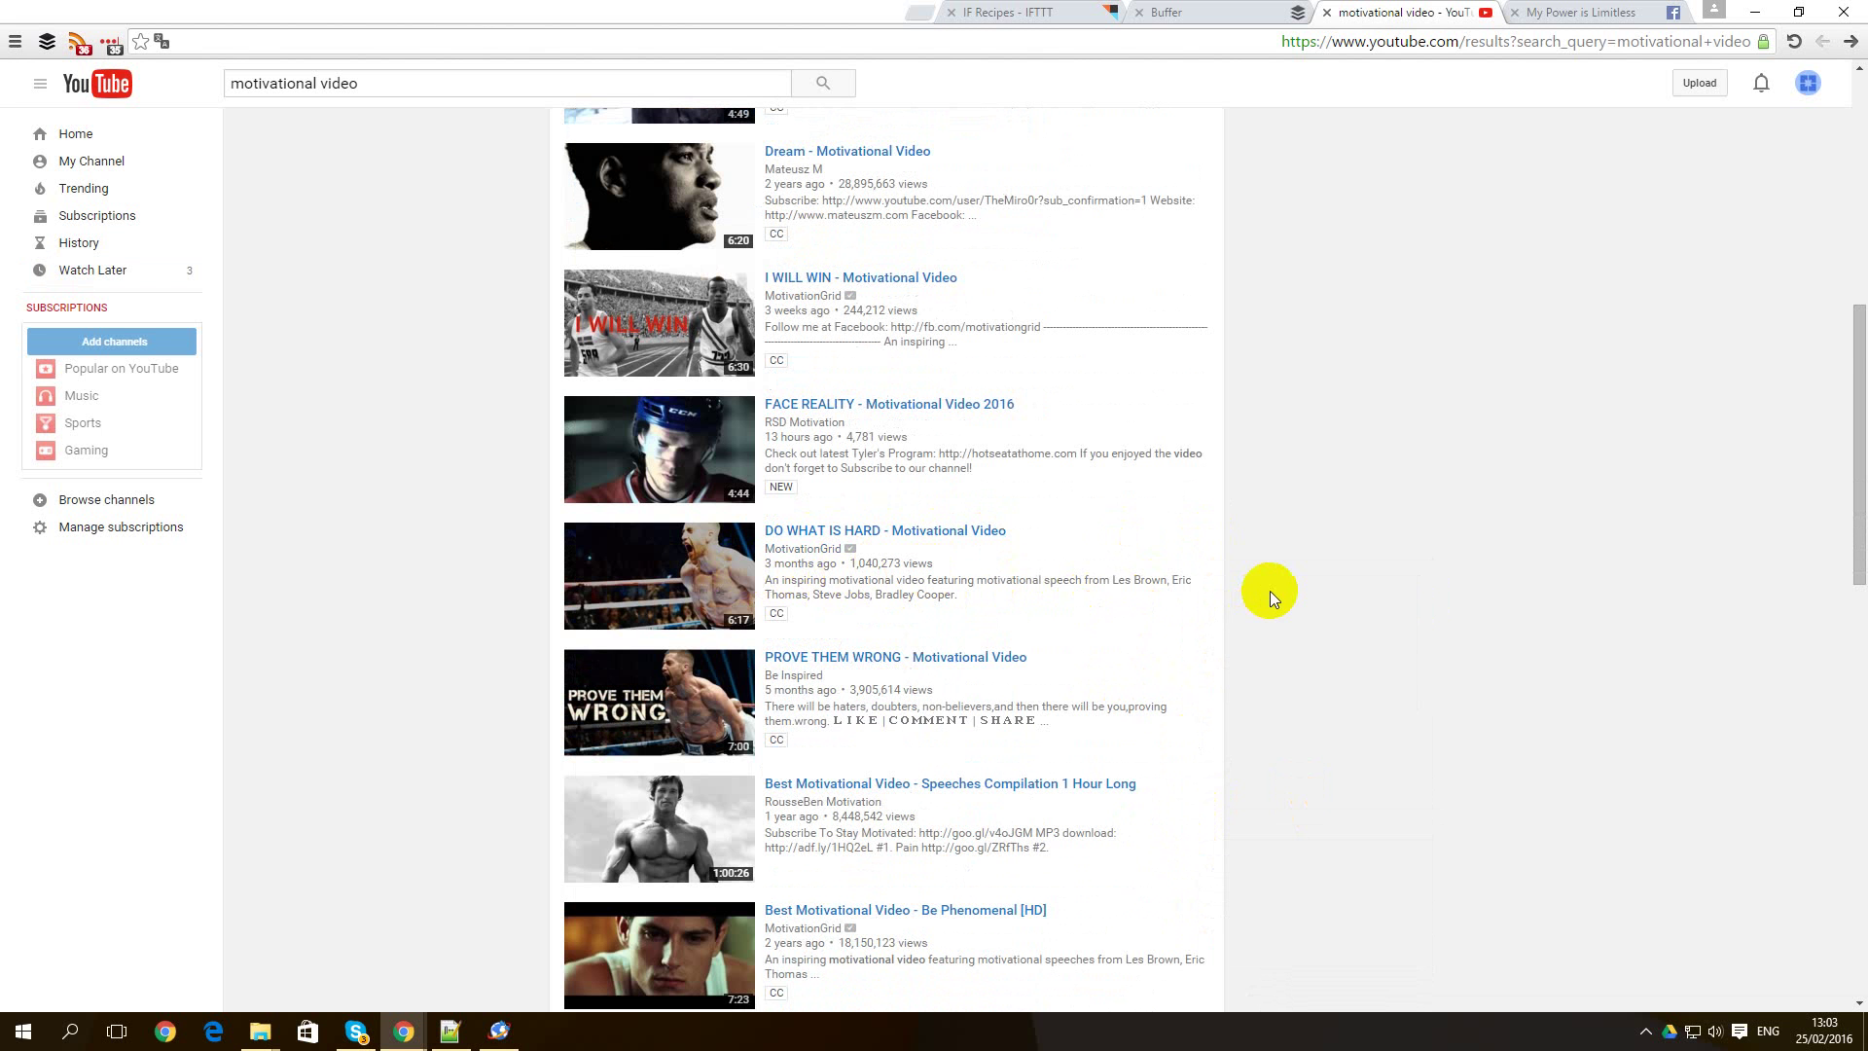
scroll(1270, 592, down, 2)
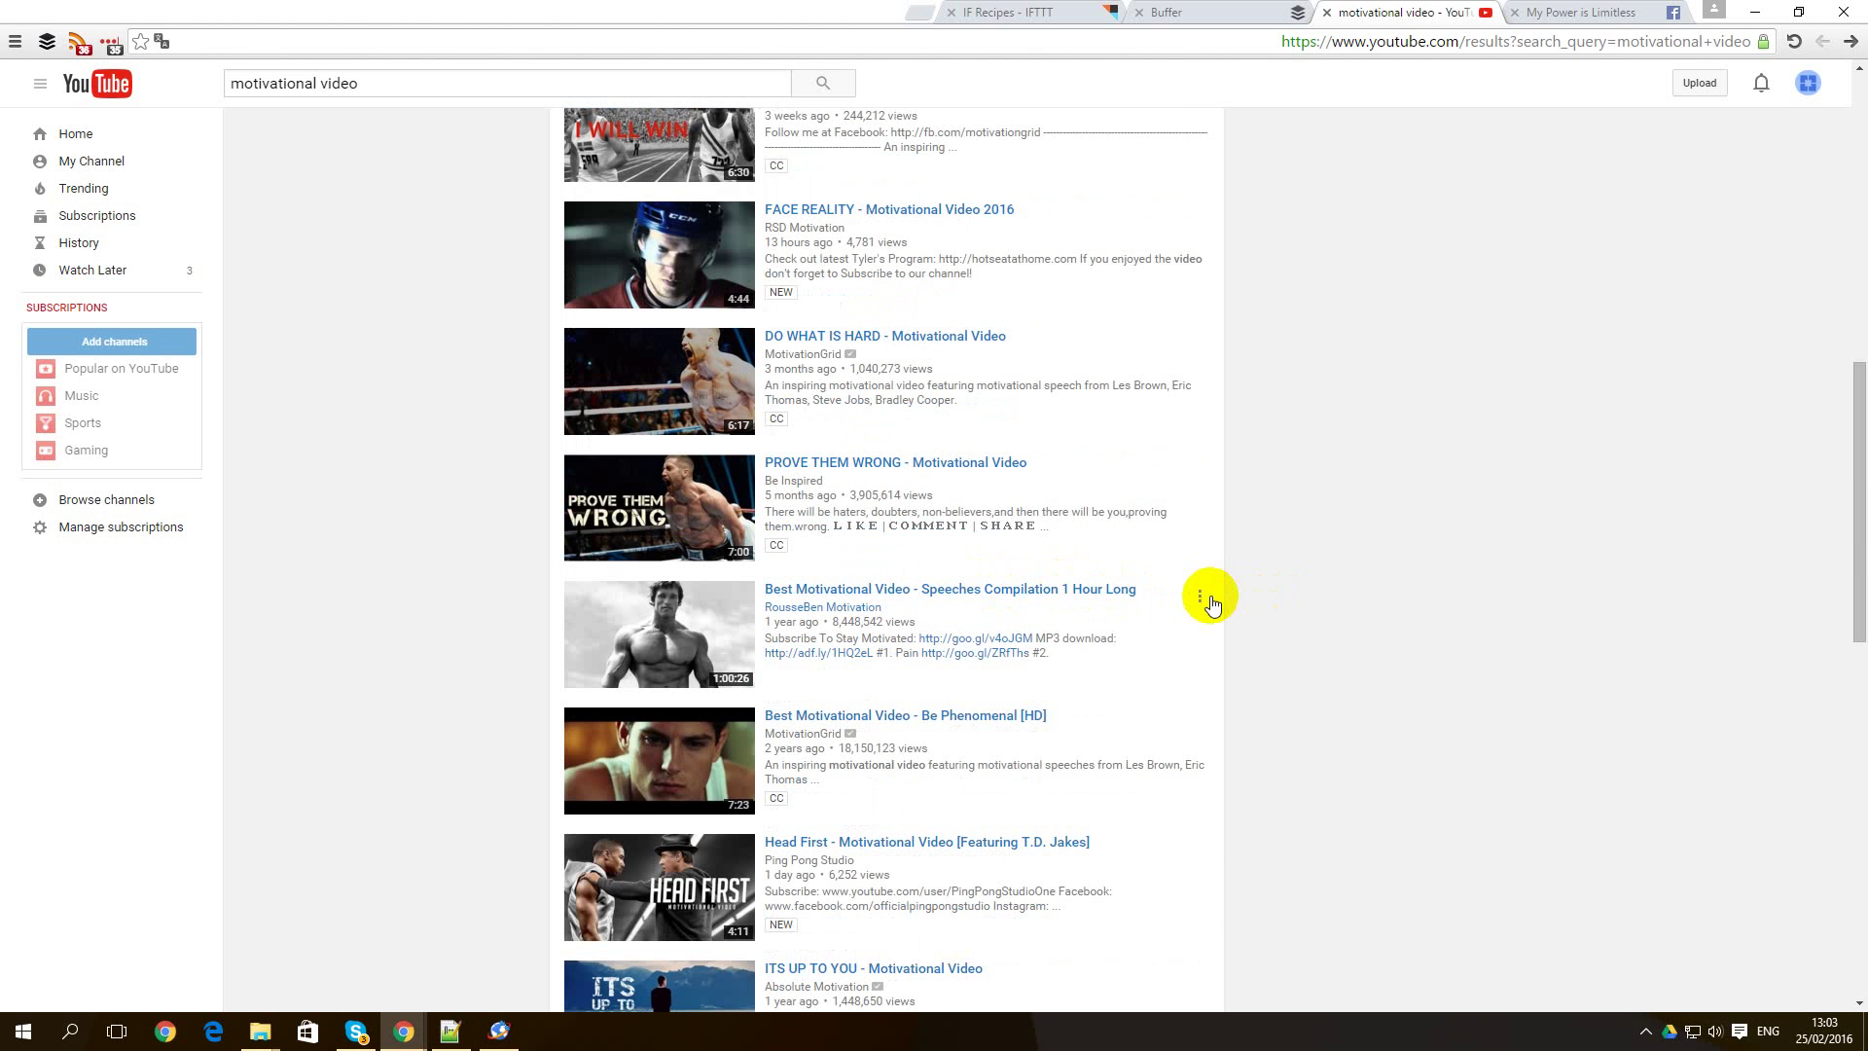
Add the speeches compilation, Be Phenomenal, ITS UP TO YOU, STARTING OVER and The Mind to Watch Later.
click(1199, 596)
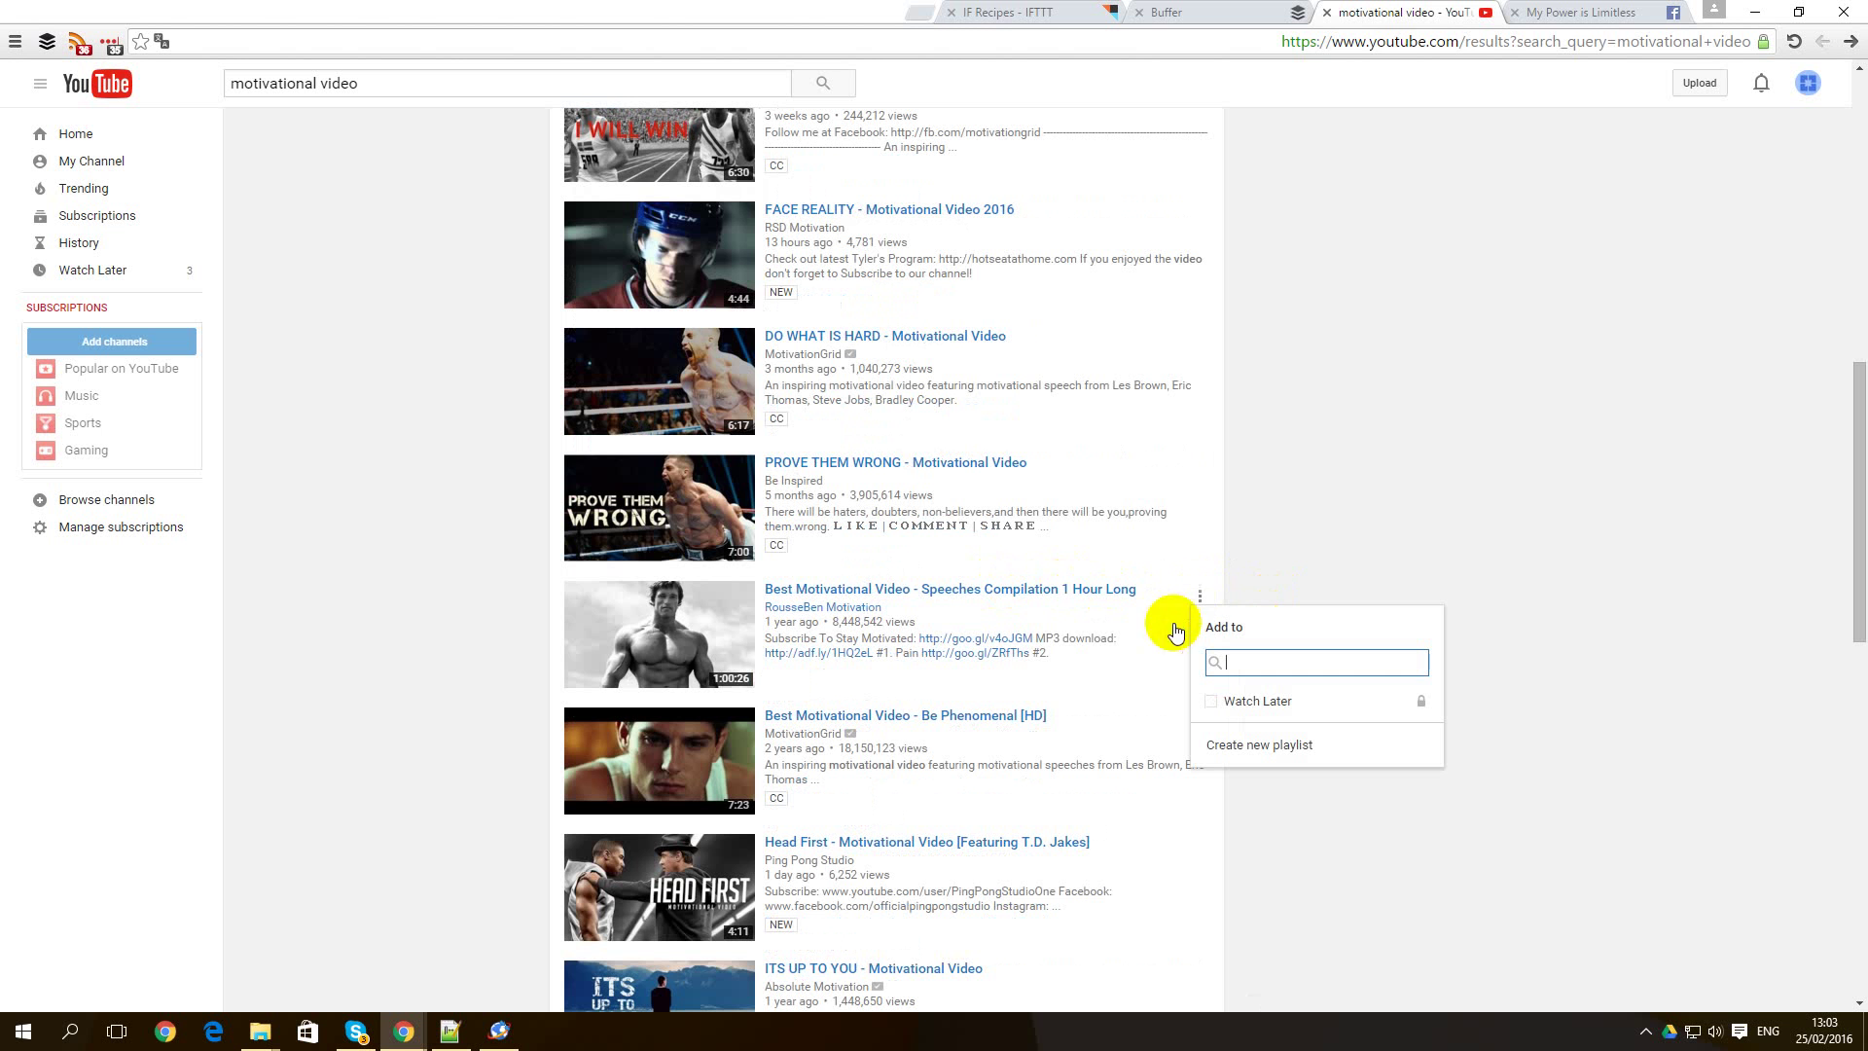
click(1210, 707)
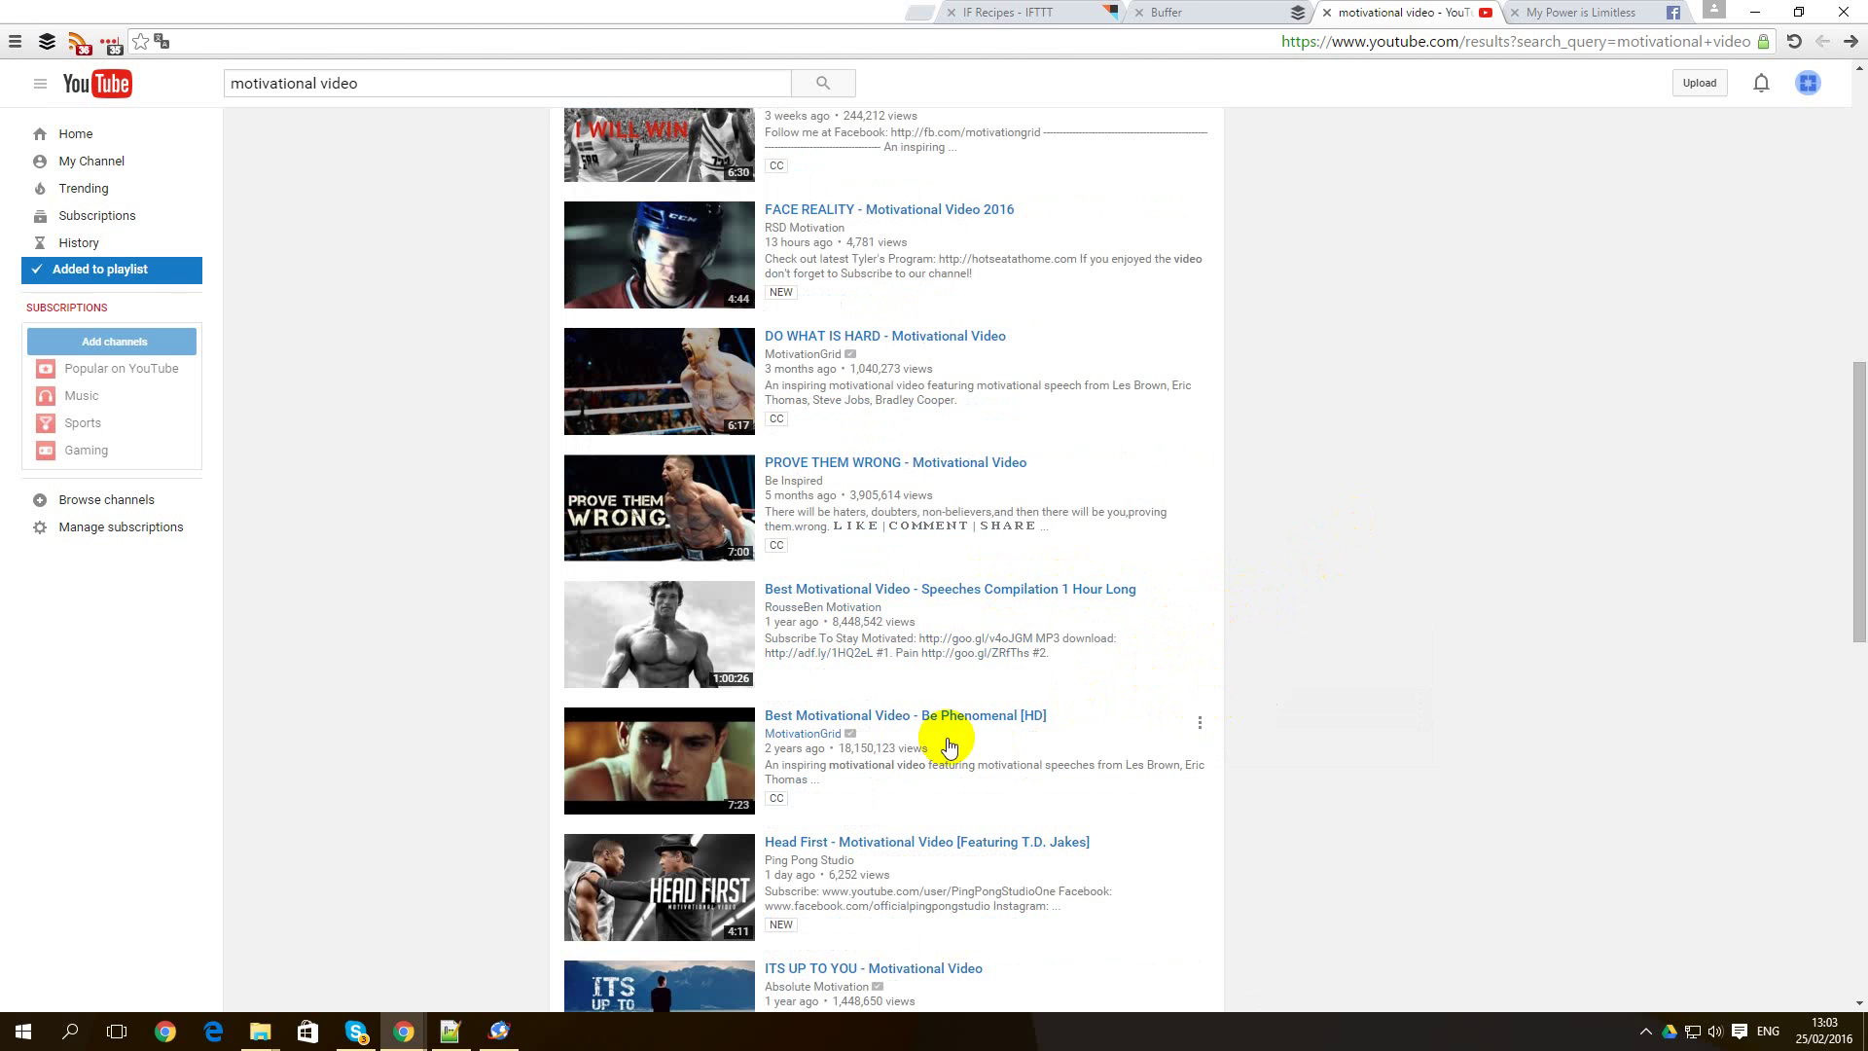
click(1199, 726)
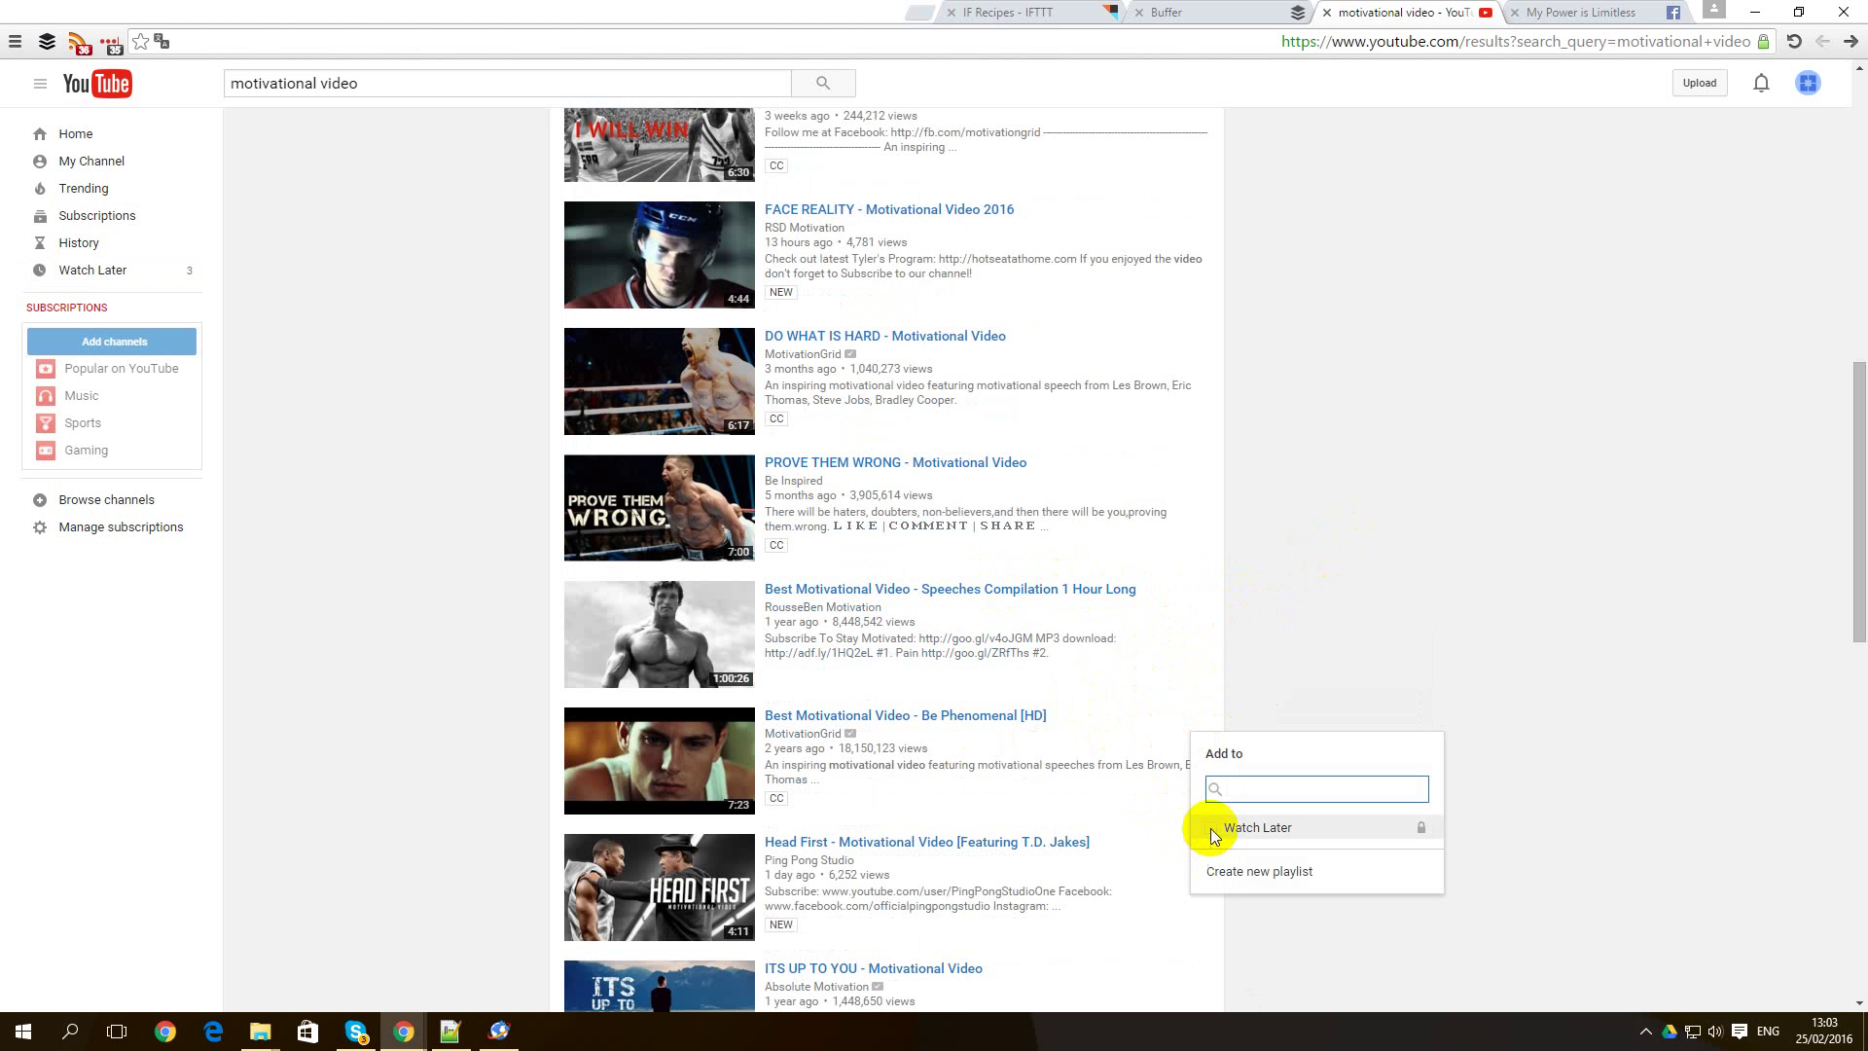
scroll(1381, 618, down, 2)
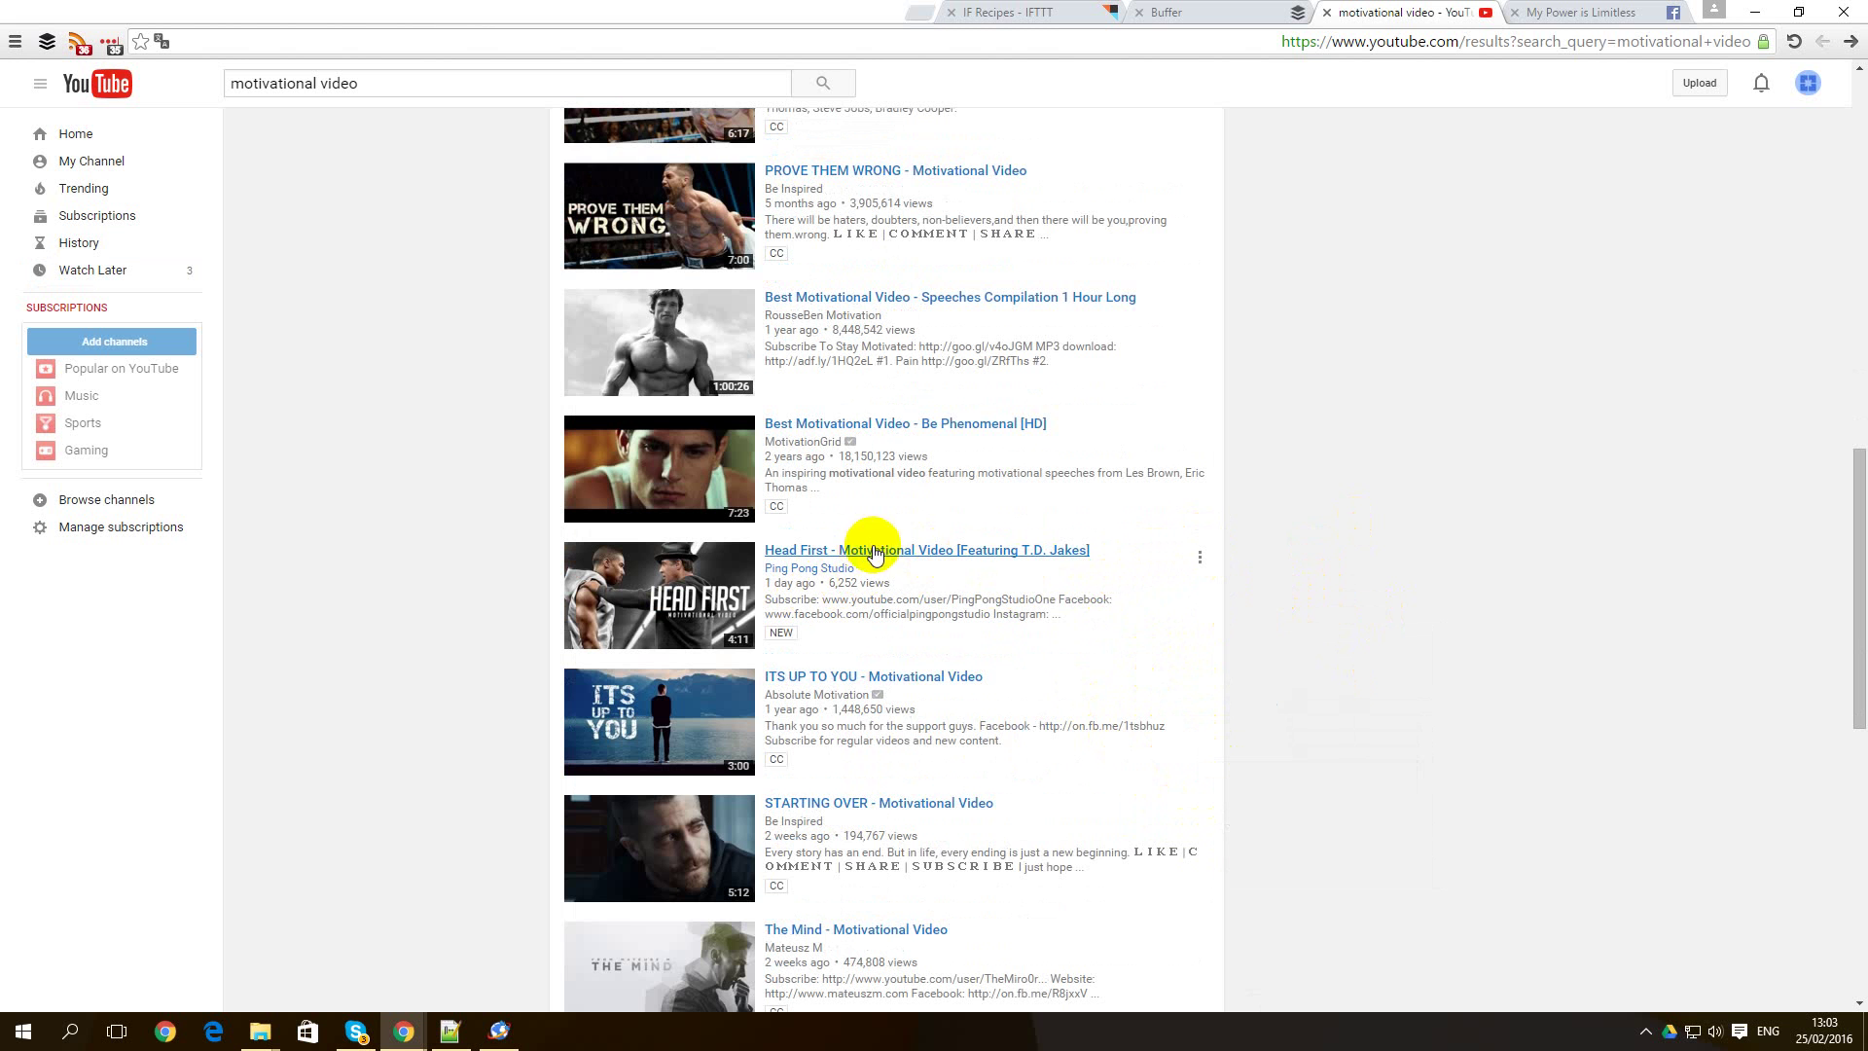
scroll(905, 553, down, 1)
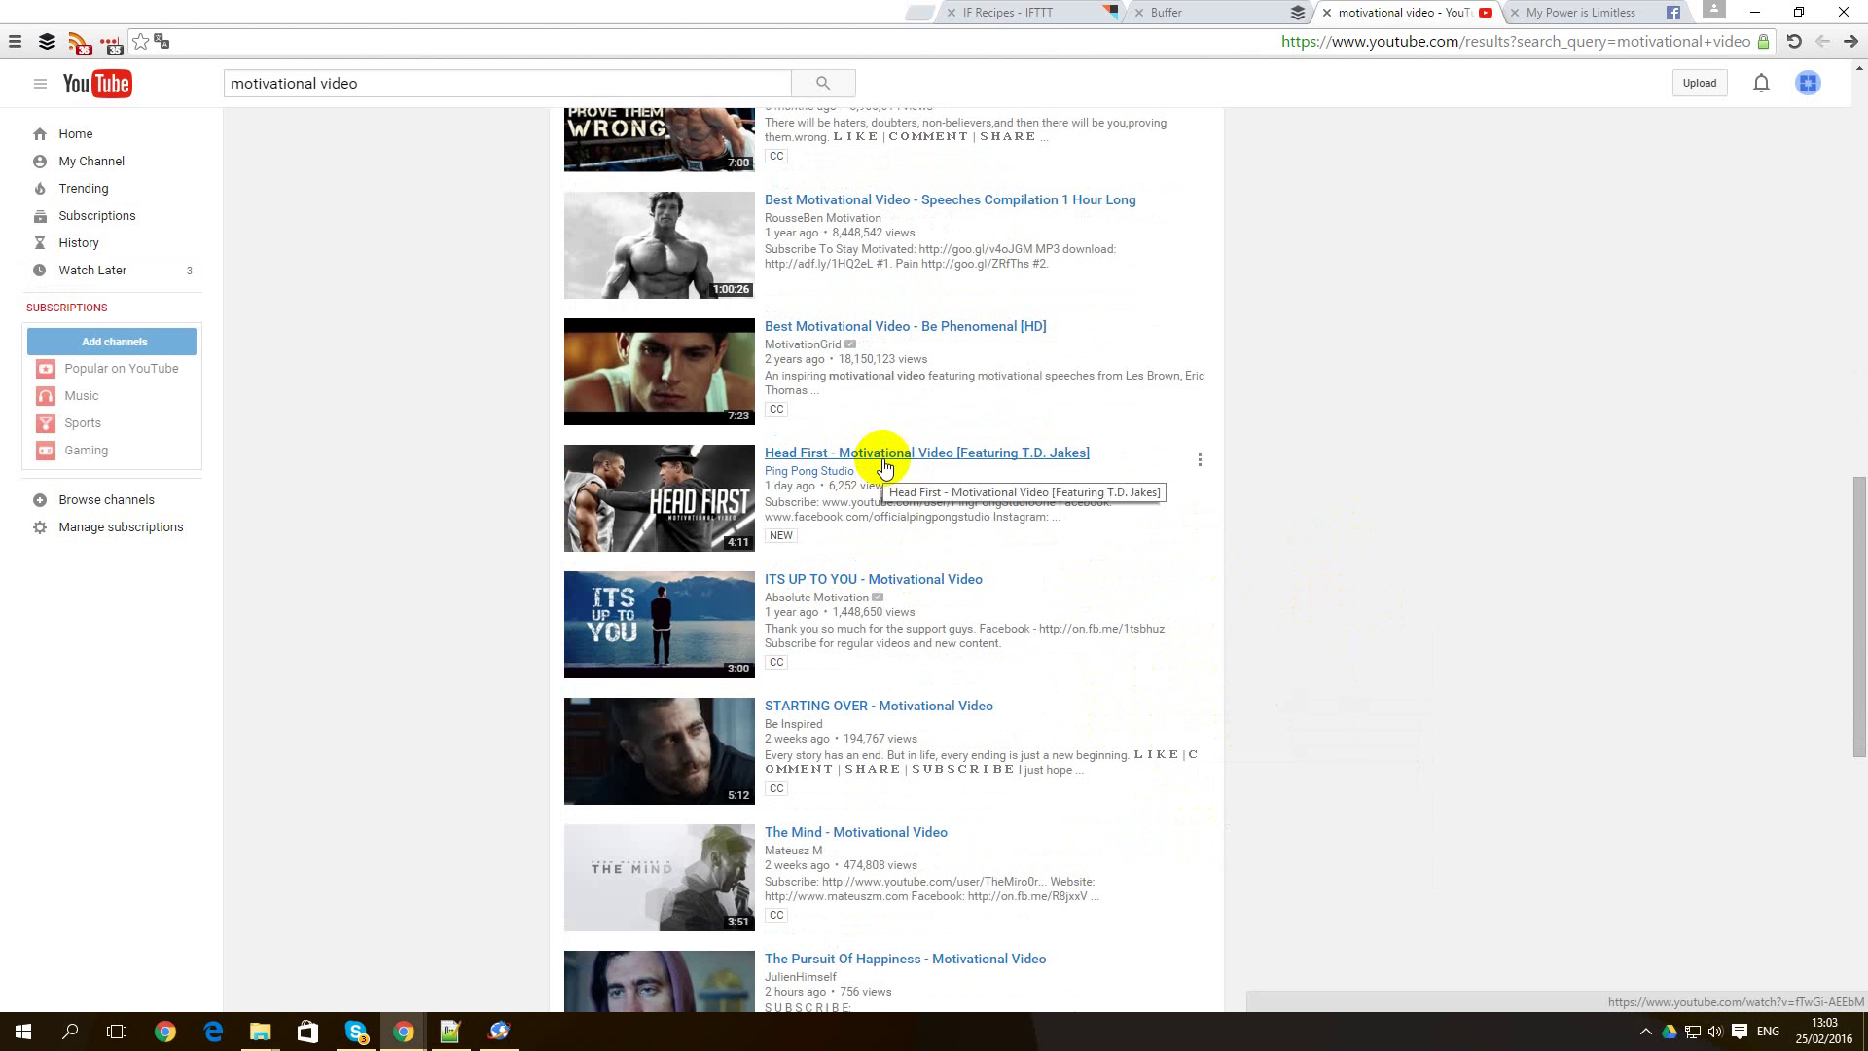
scroll(884, 467, down, 1)
scroll(884, 467, down, 1)
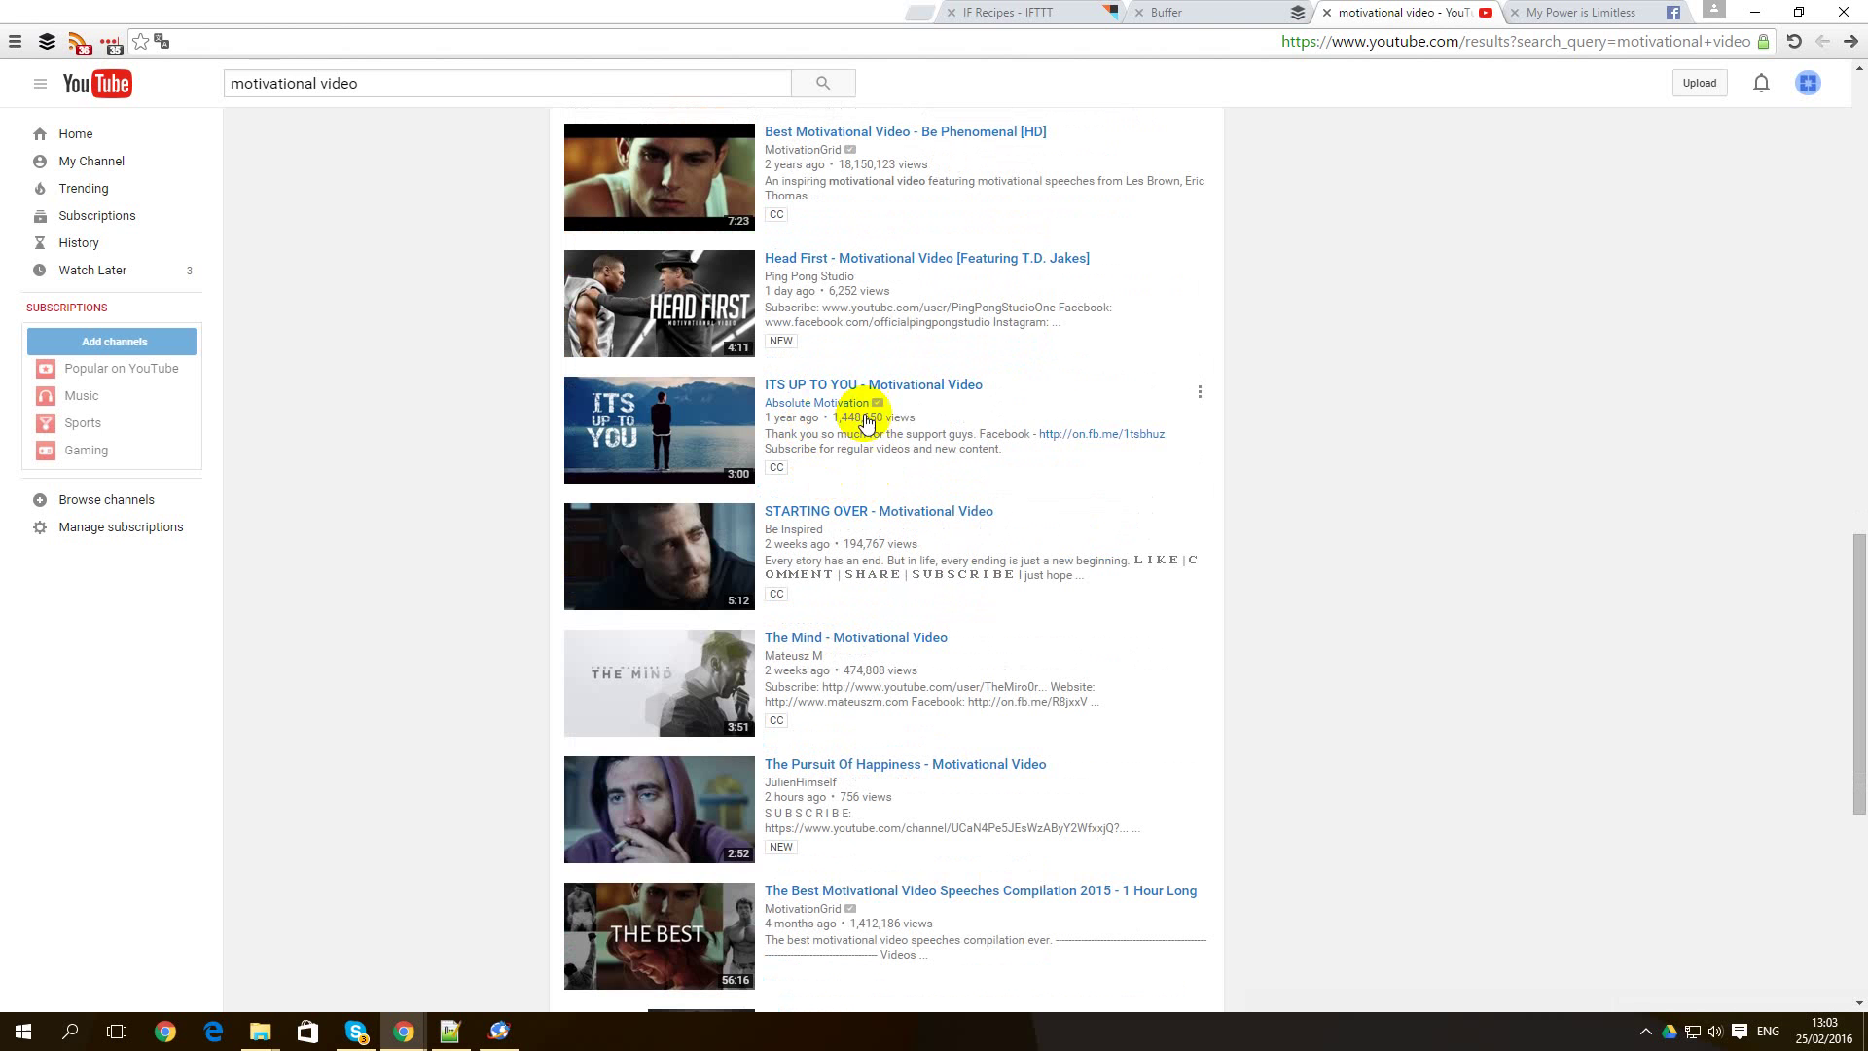
click(1200, 397)
click(1209, 500)
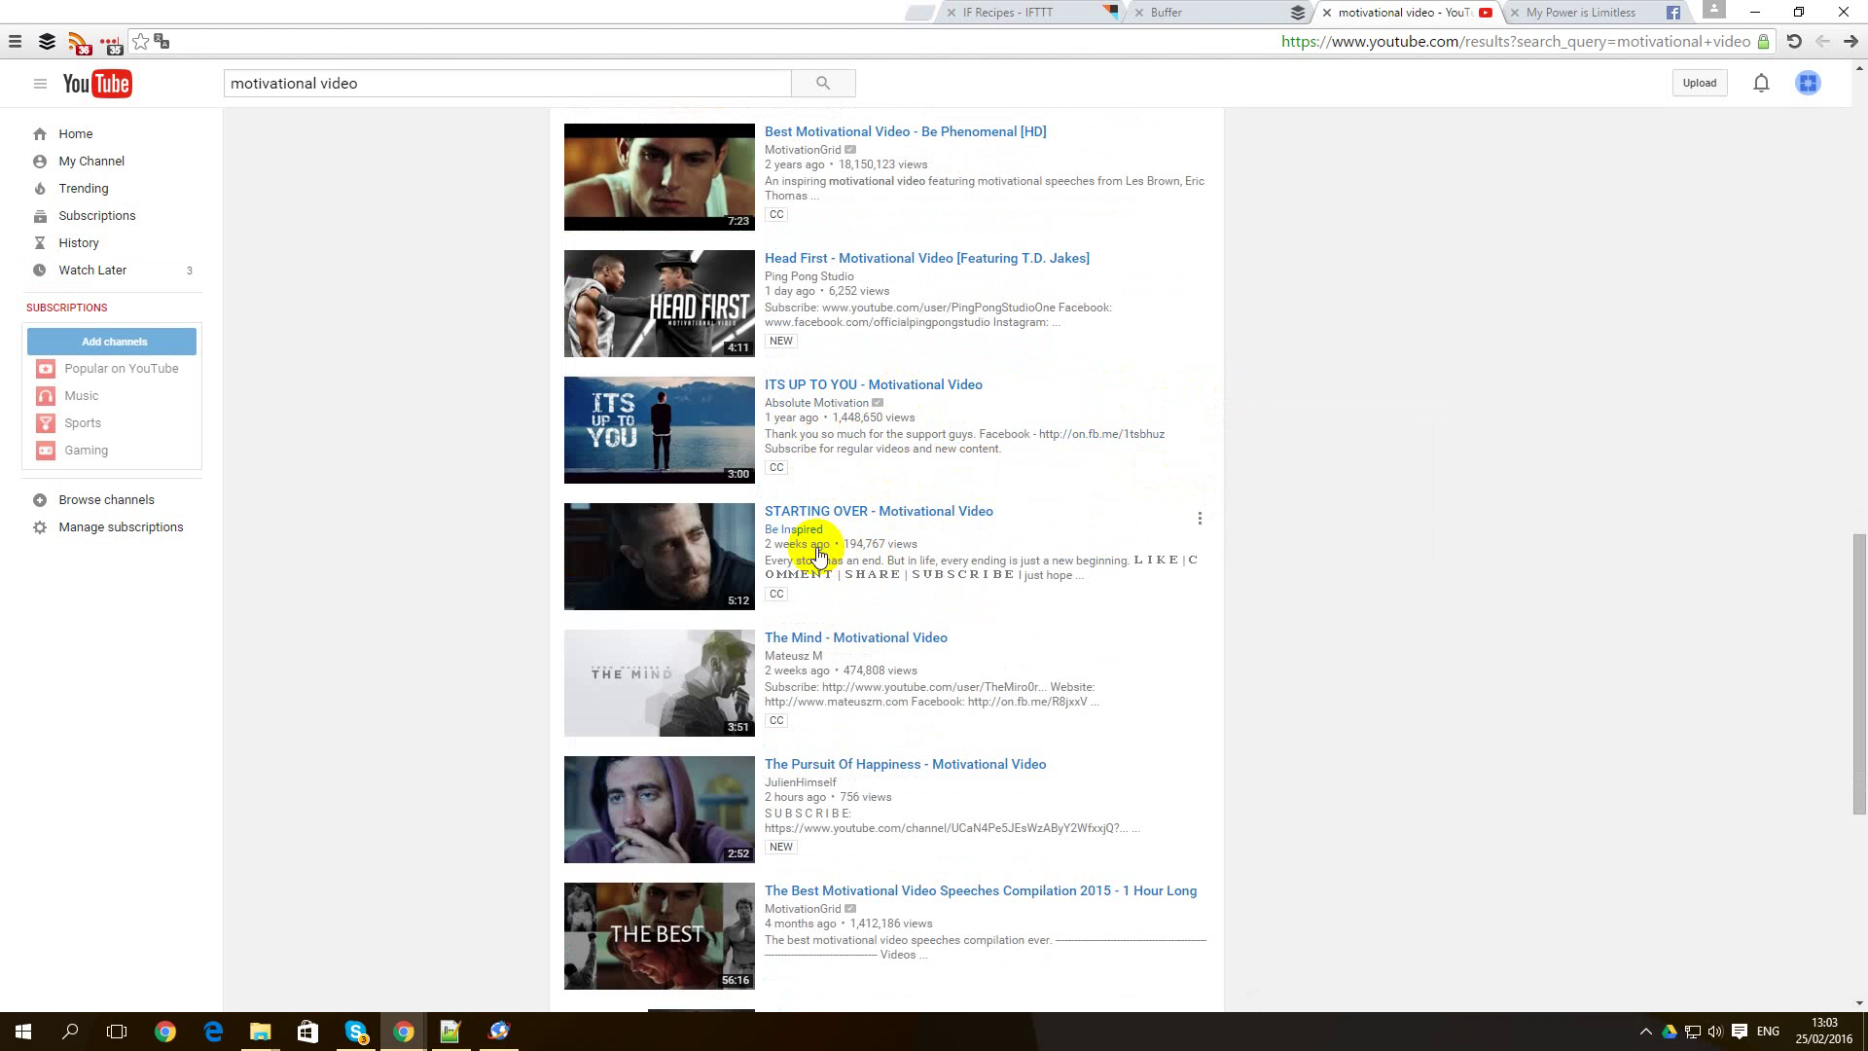
click(1199, 521)
click(1214, 628)
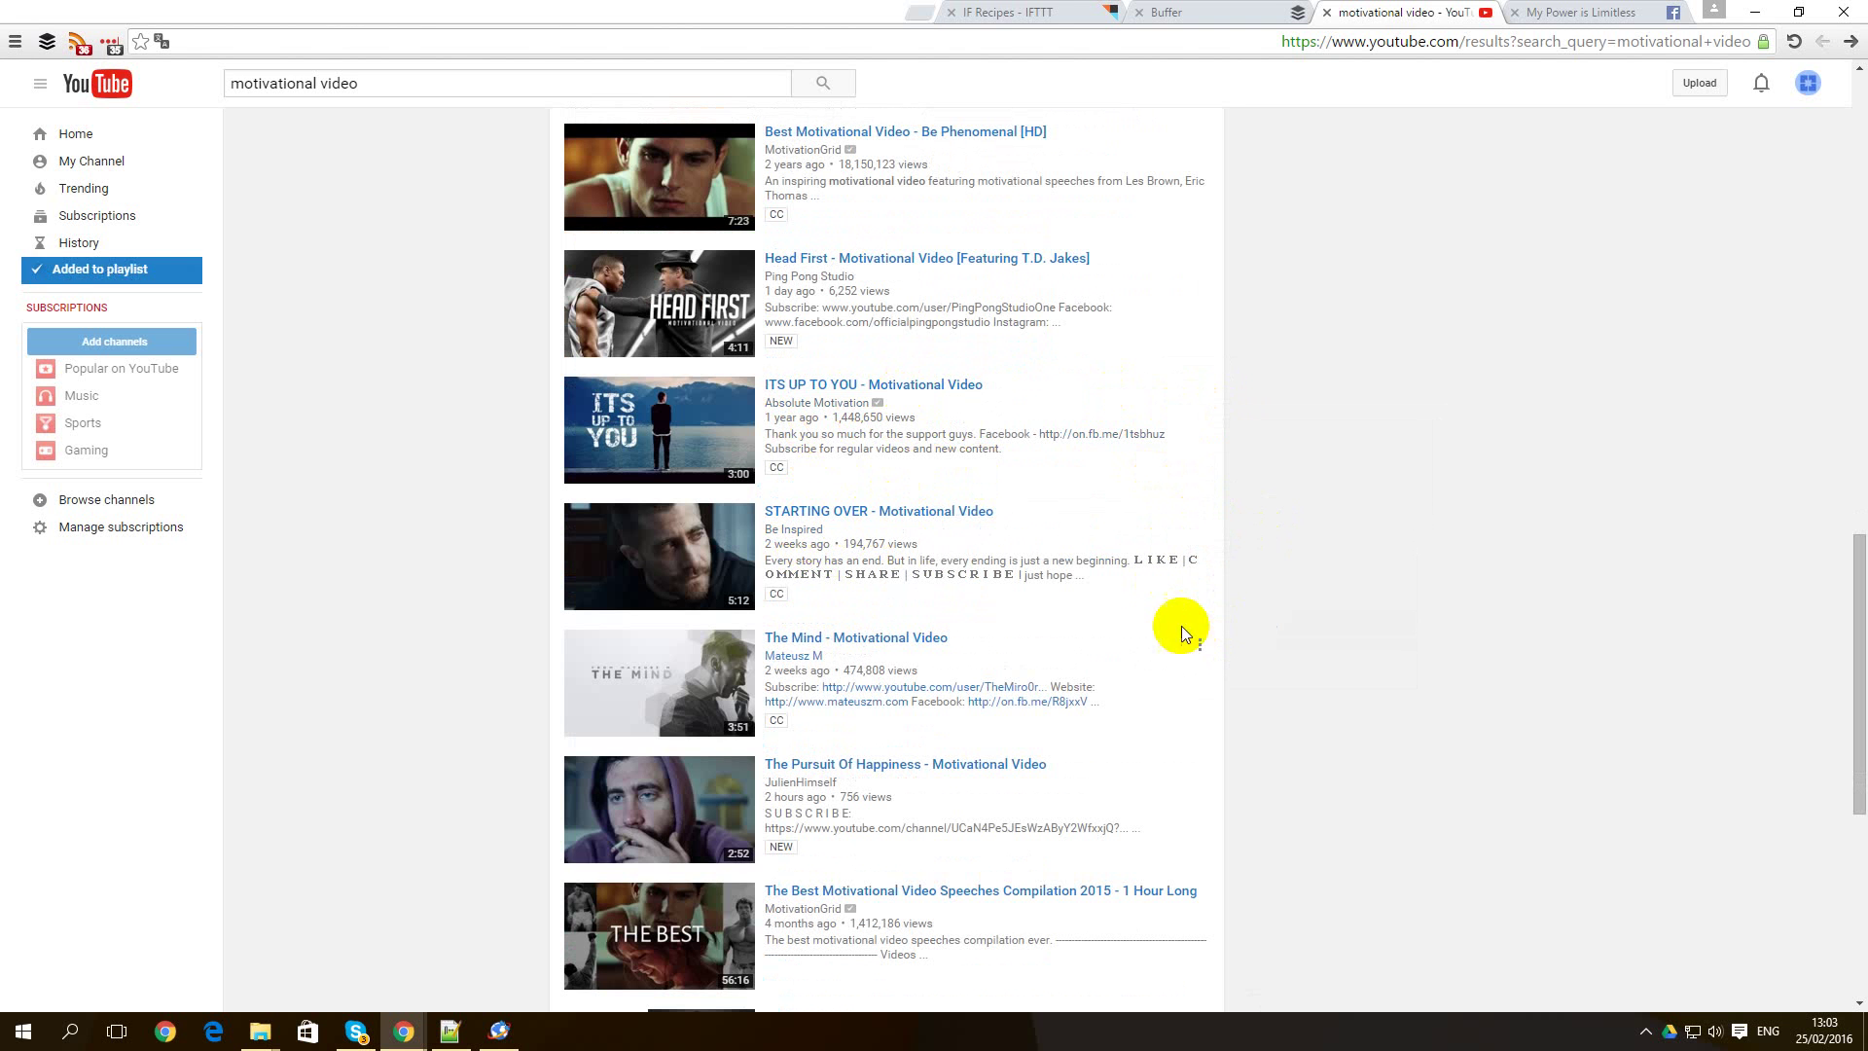
click(1201, 653)
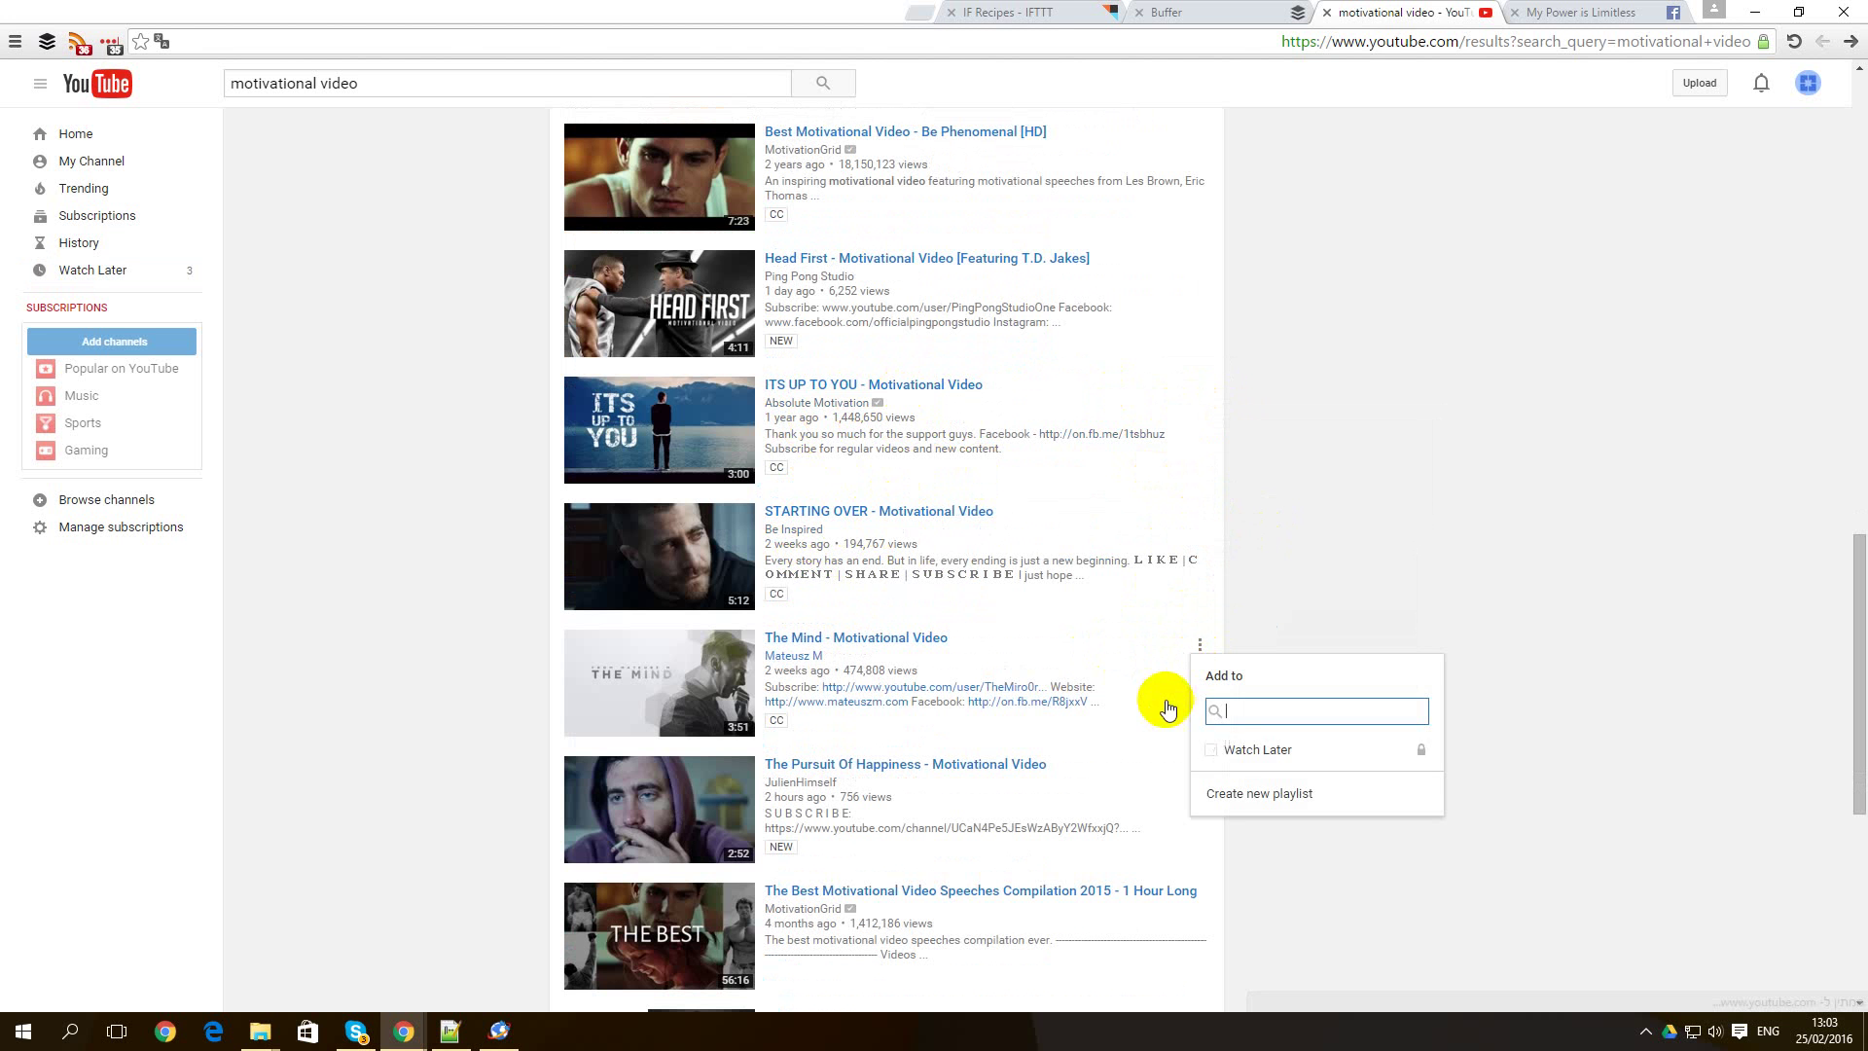
click(1218, 743)
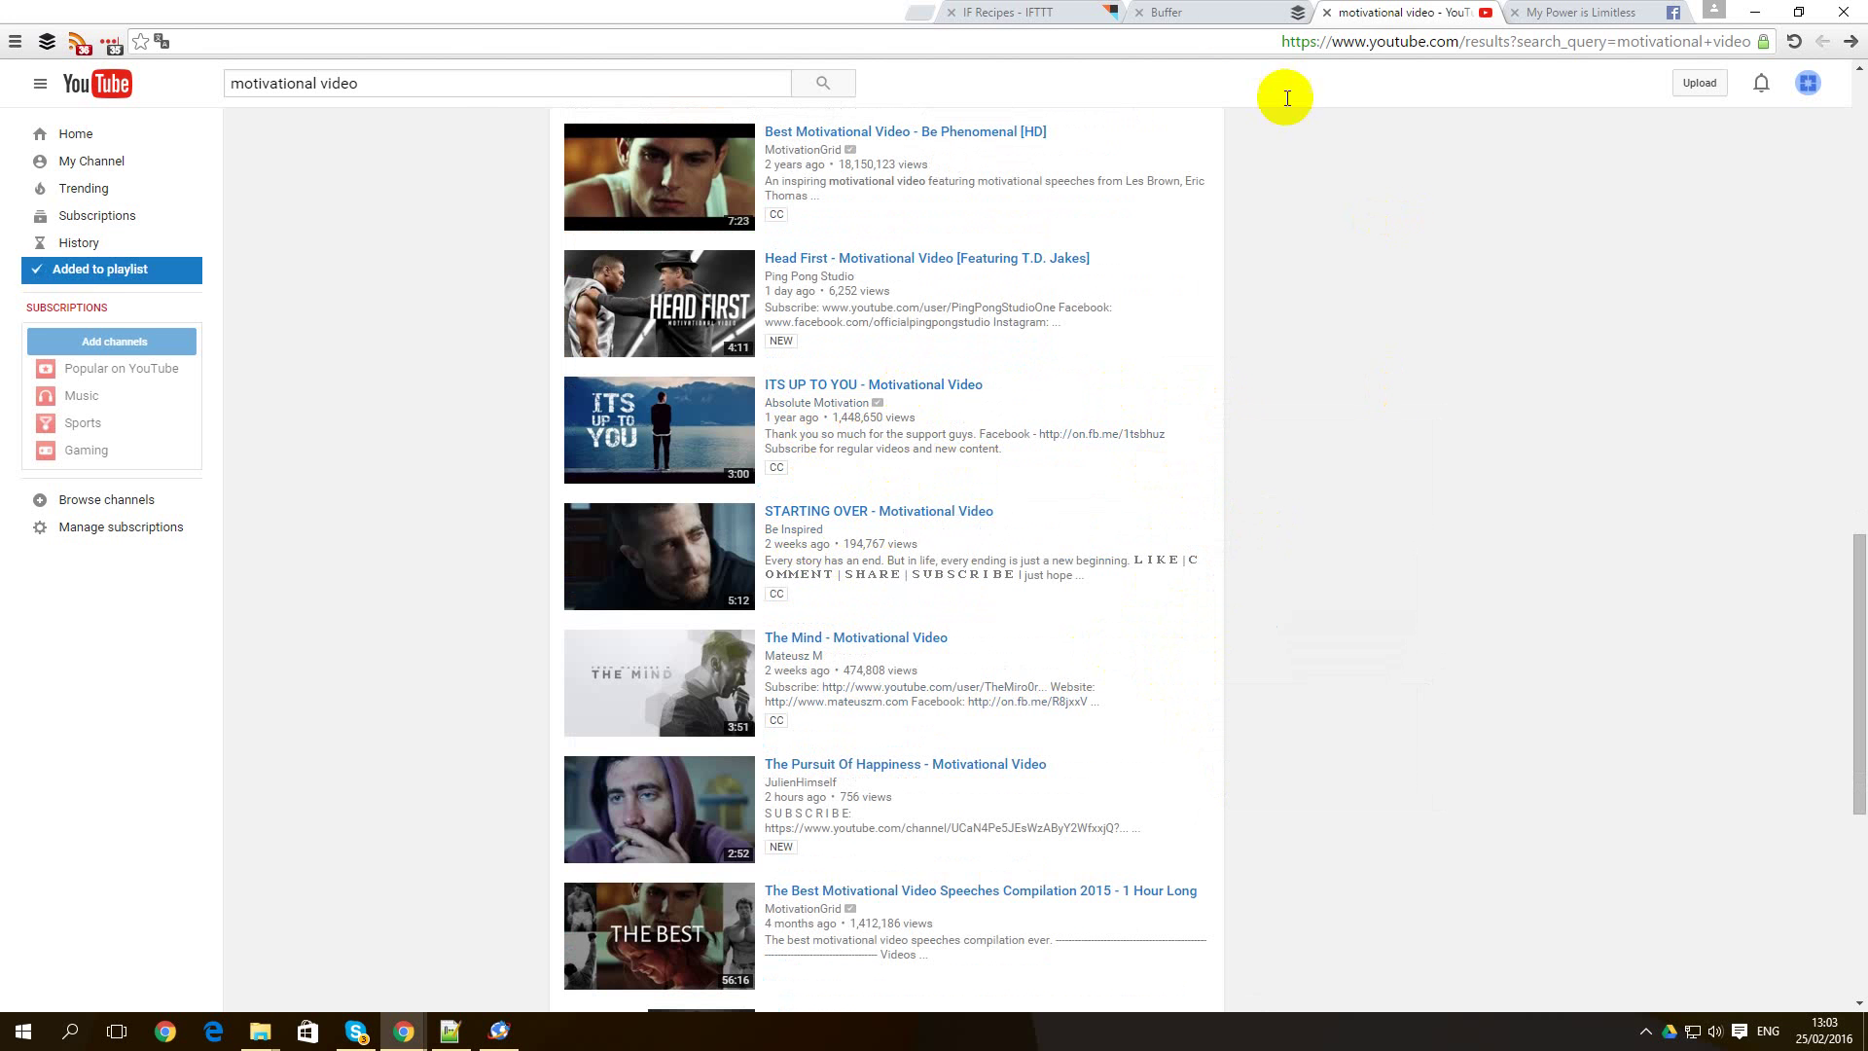
Show the Buffer queue for the page with the newly queued I WILL WIN and FACE REALITY videos.
click(1213, 13)
scroll(1210, 334, down, 3)
scroll(1225, 379, down, 2)
scroll(1225, 378, down, 2)
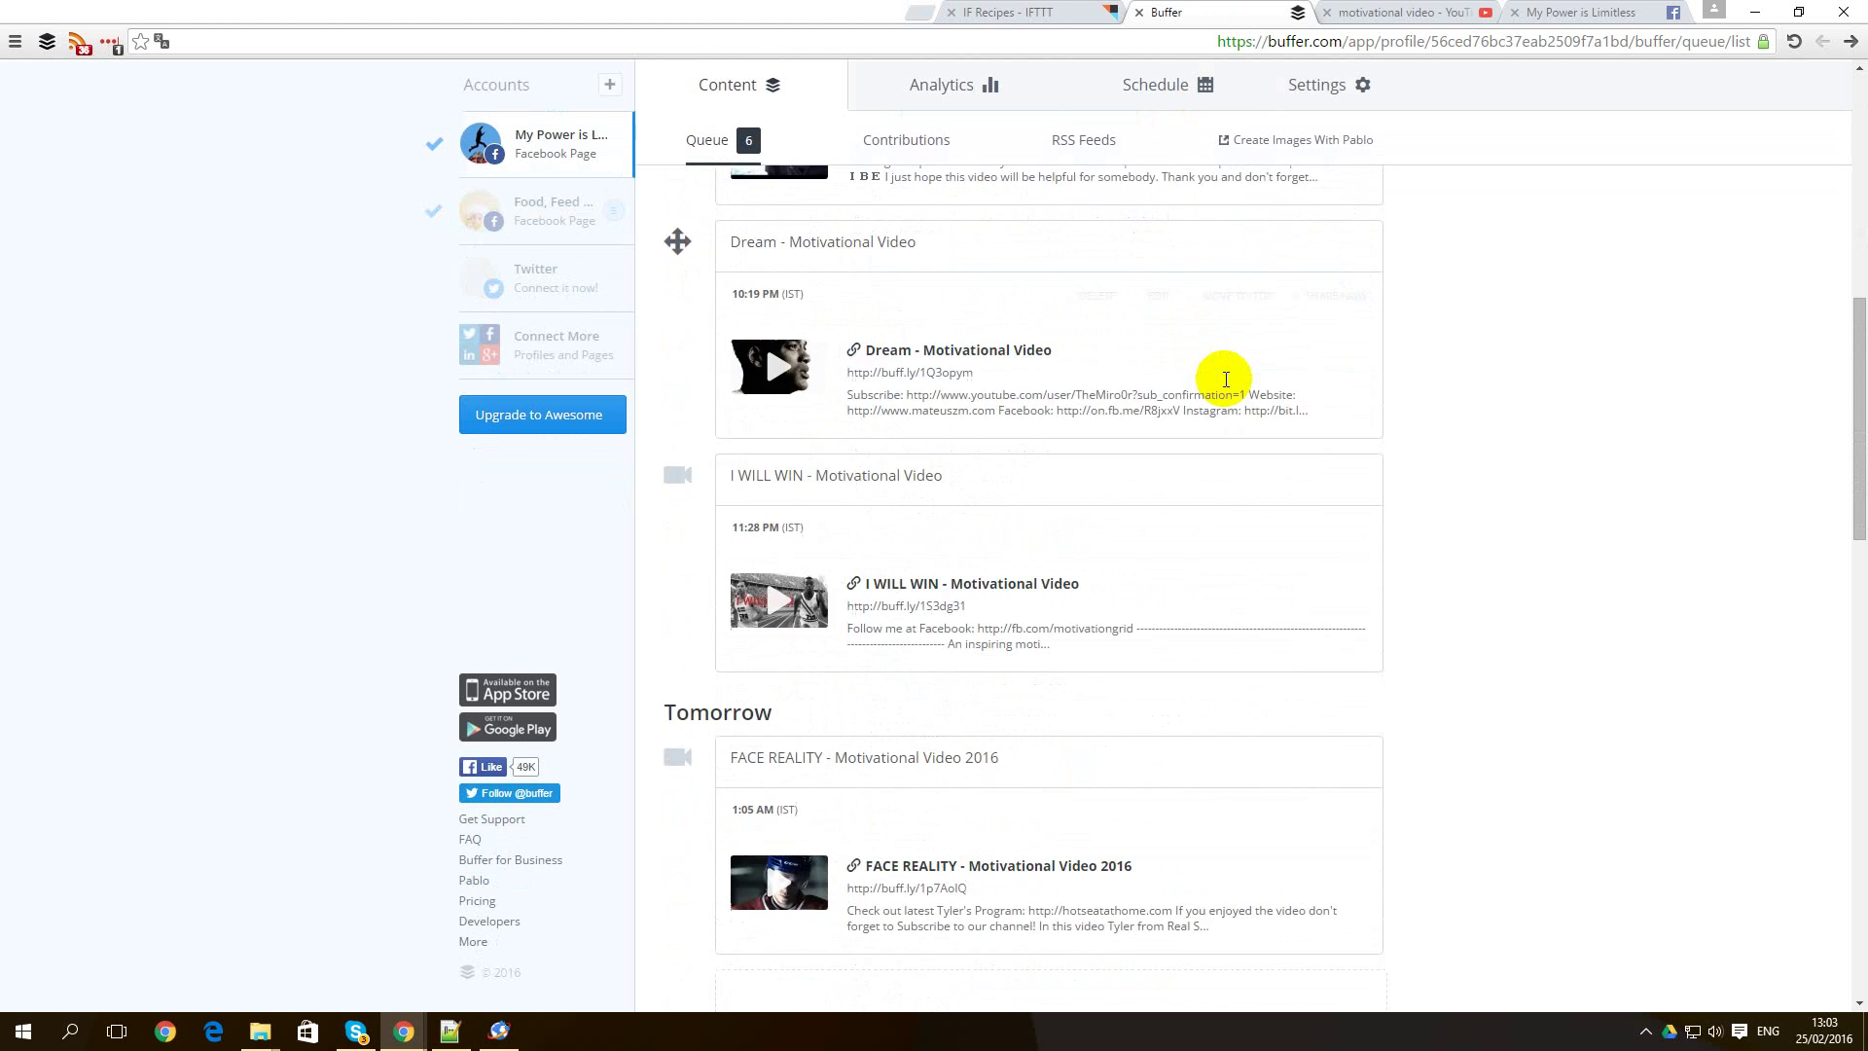
scroll(1225, 378, down, 2)
scroll(1076, 460, up, 3)
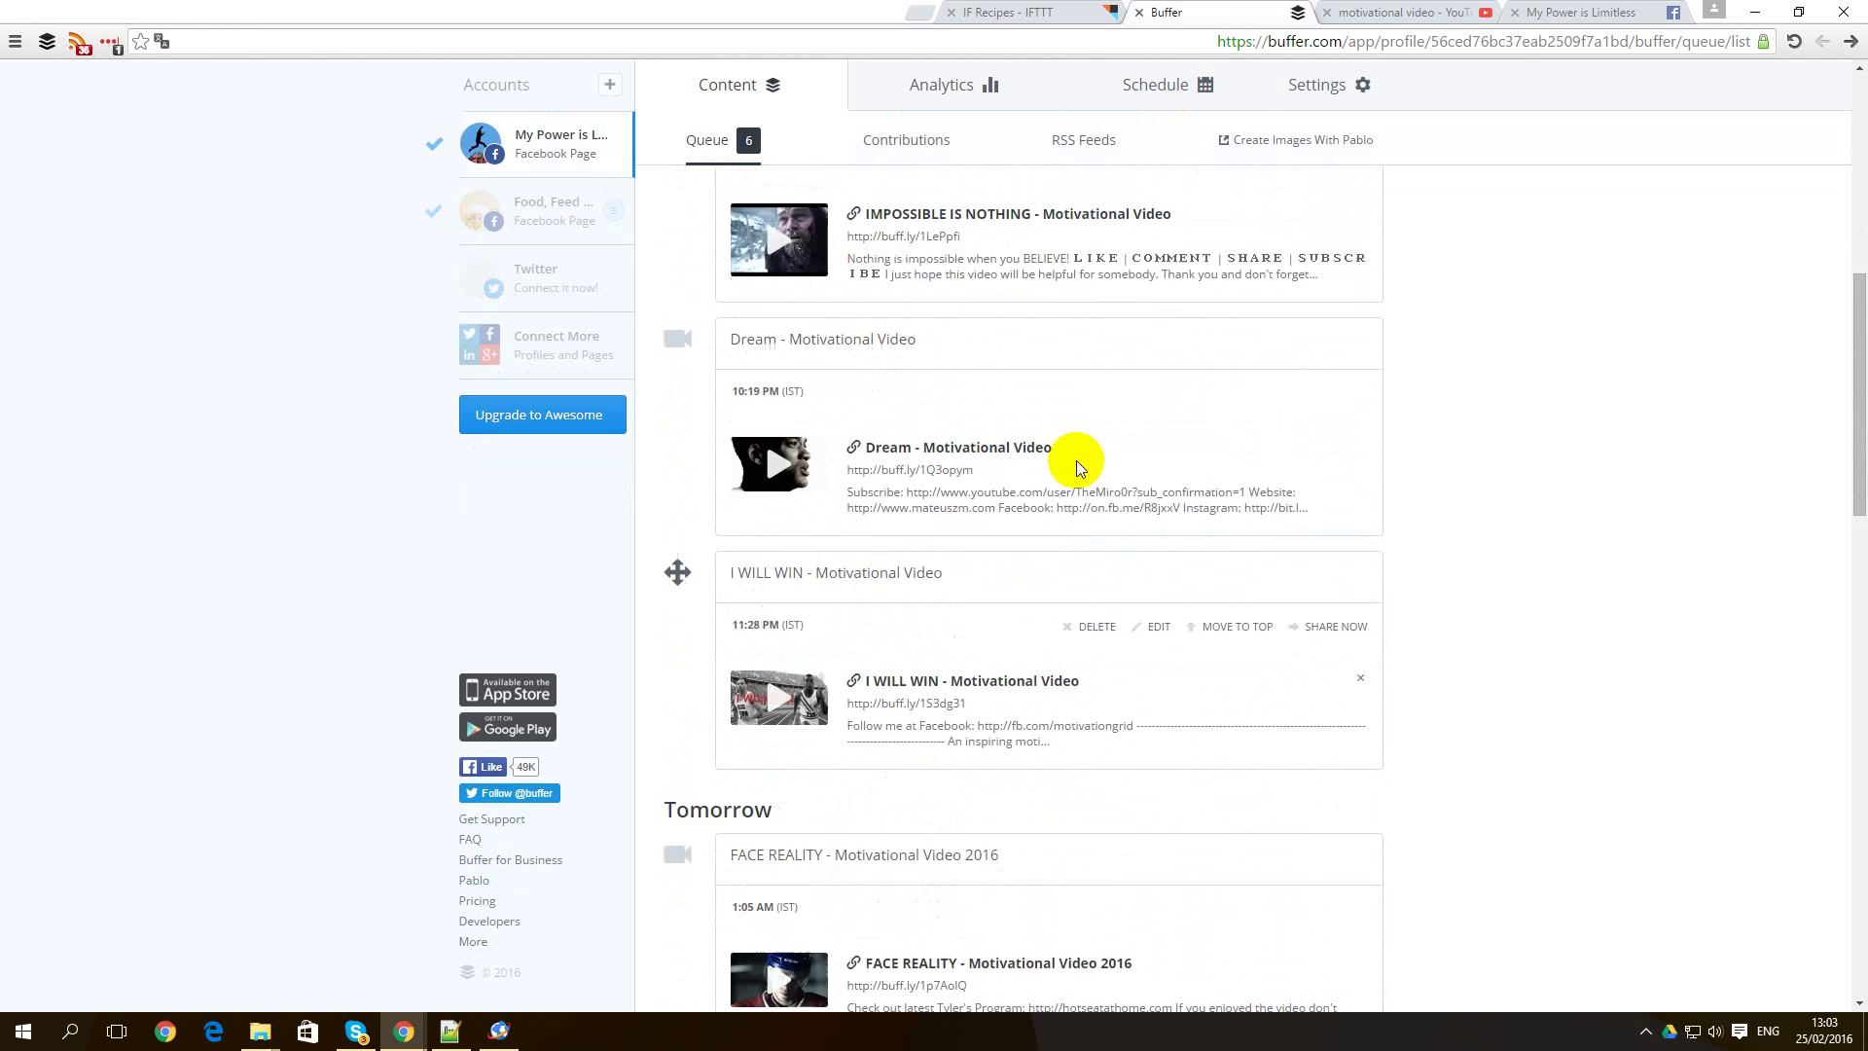
scroll(1076, 459, up, 3)
scroll(1074, 451, down, 6)
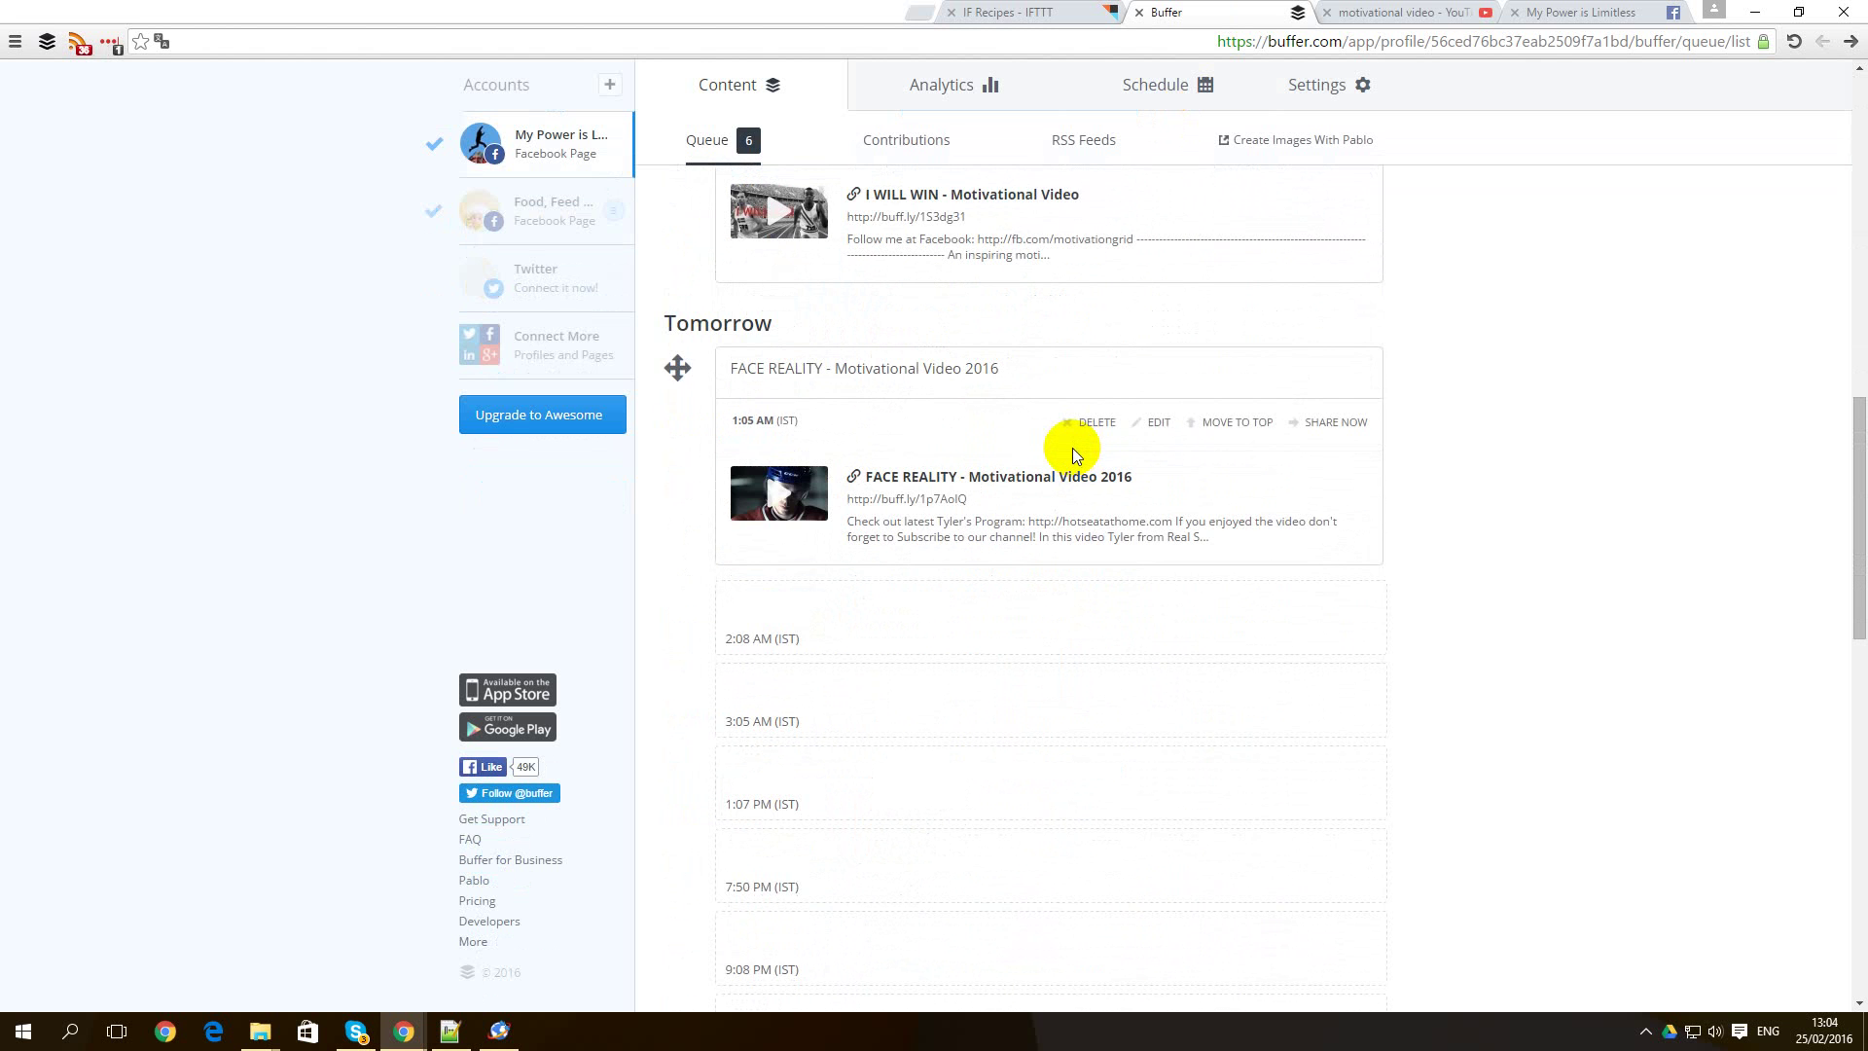
scroll(1073, 448, up, 4)
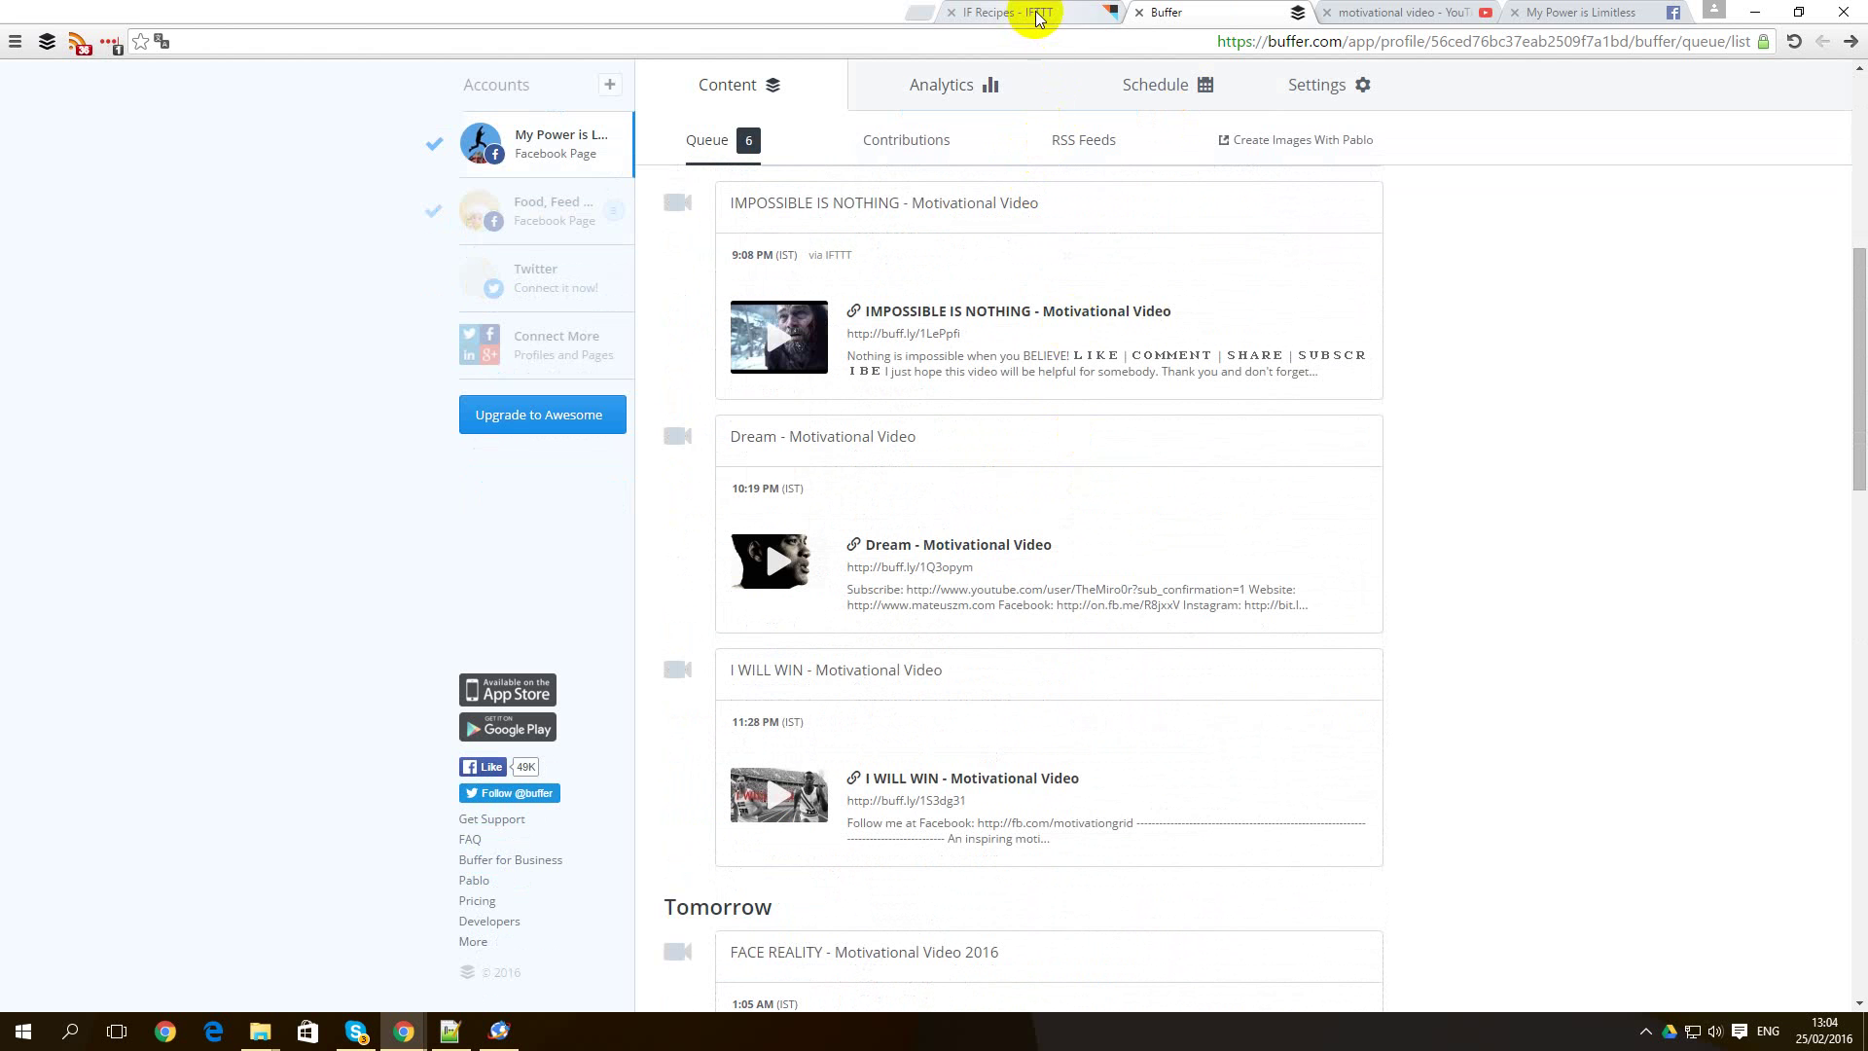
scroll(1055, 348, down, 3)
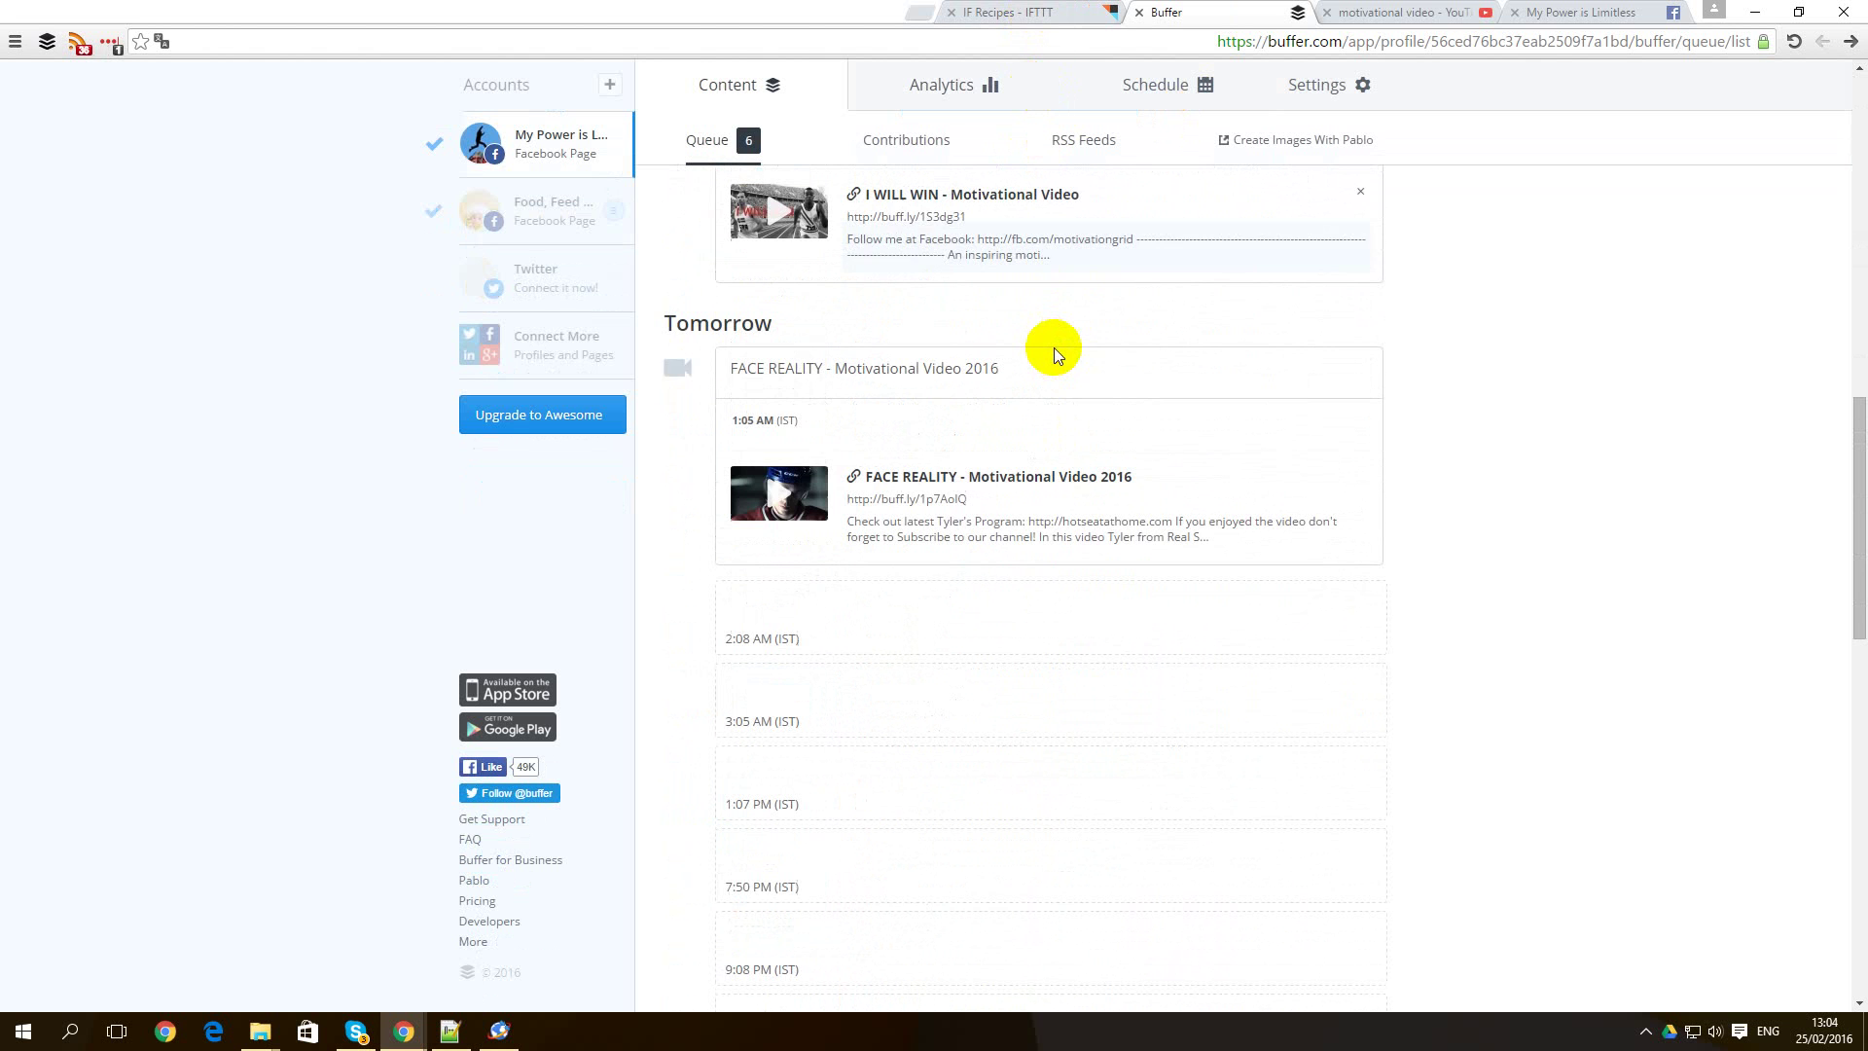
Run Check Recipe now on the Watch Later to Facebook Buffer recipe in IFTTT.
click(1007, 15)
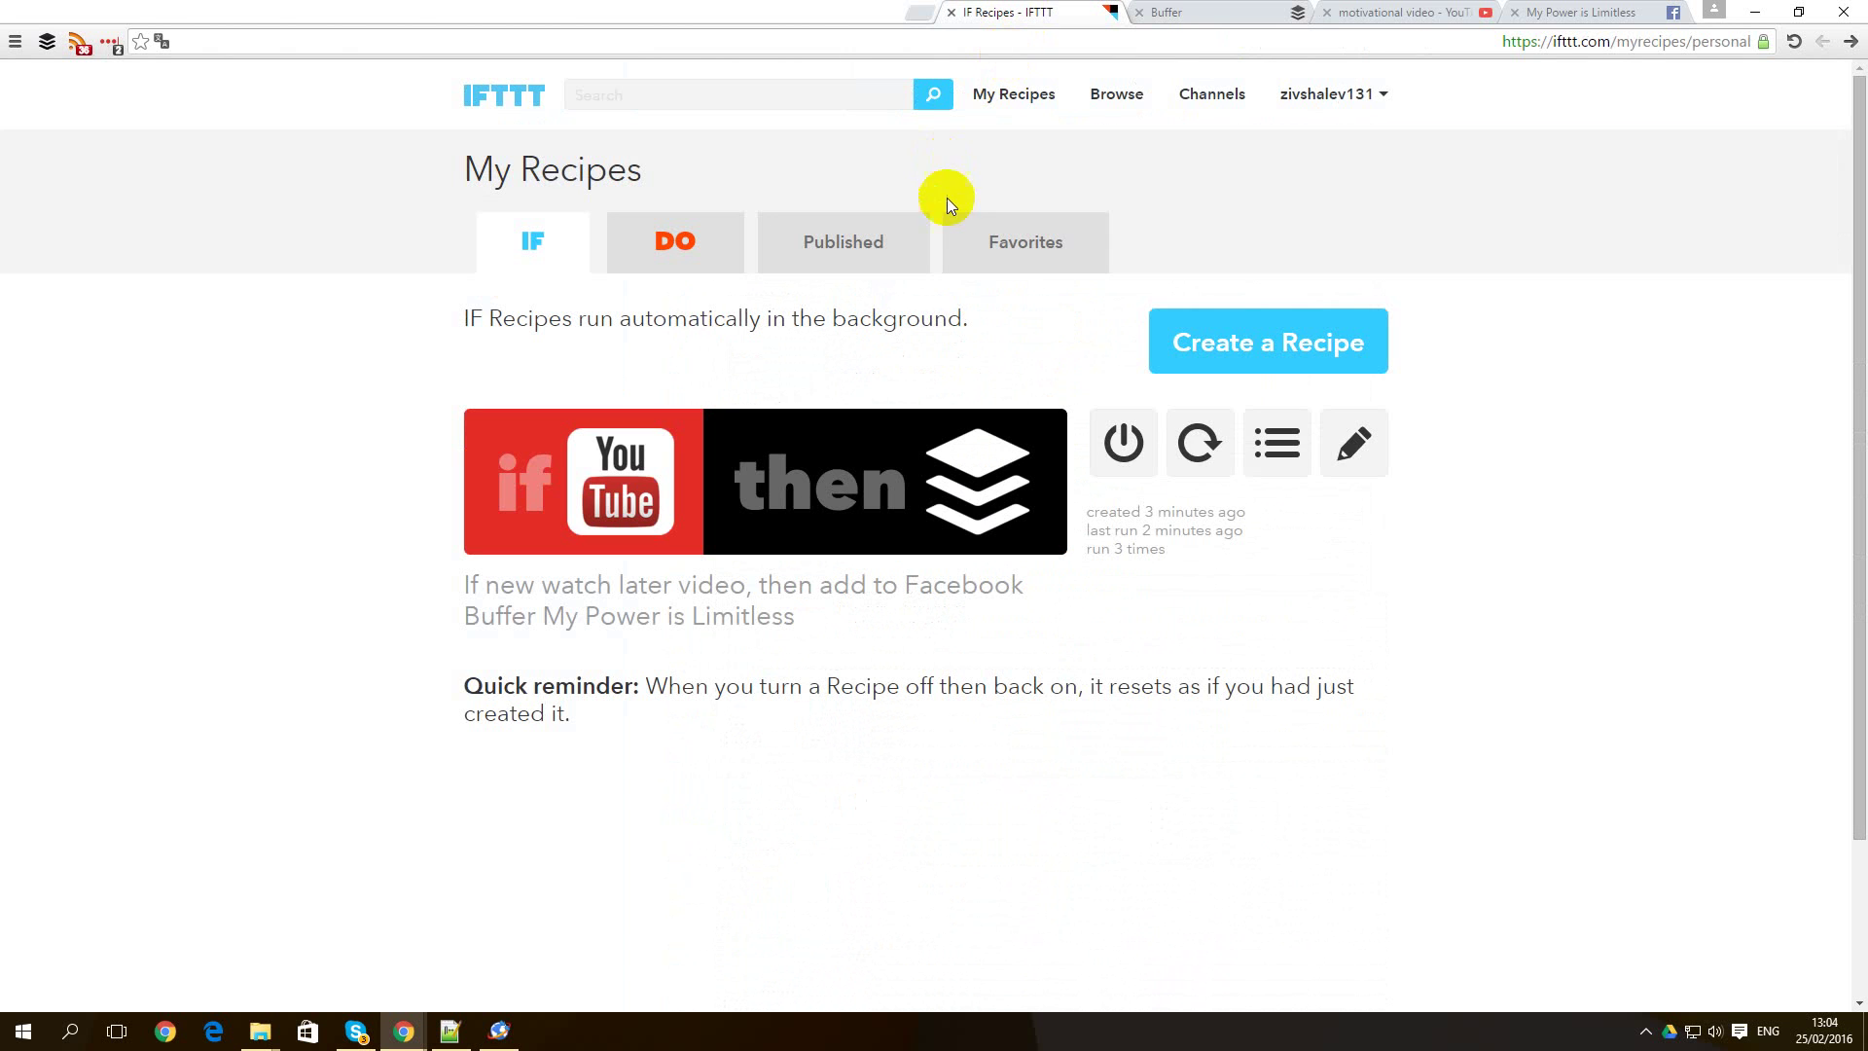
click(1194, 455)
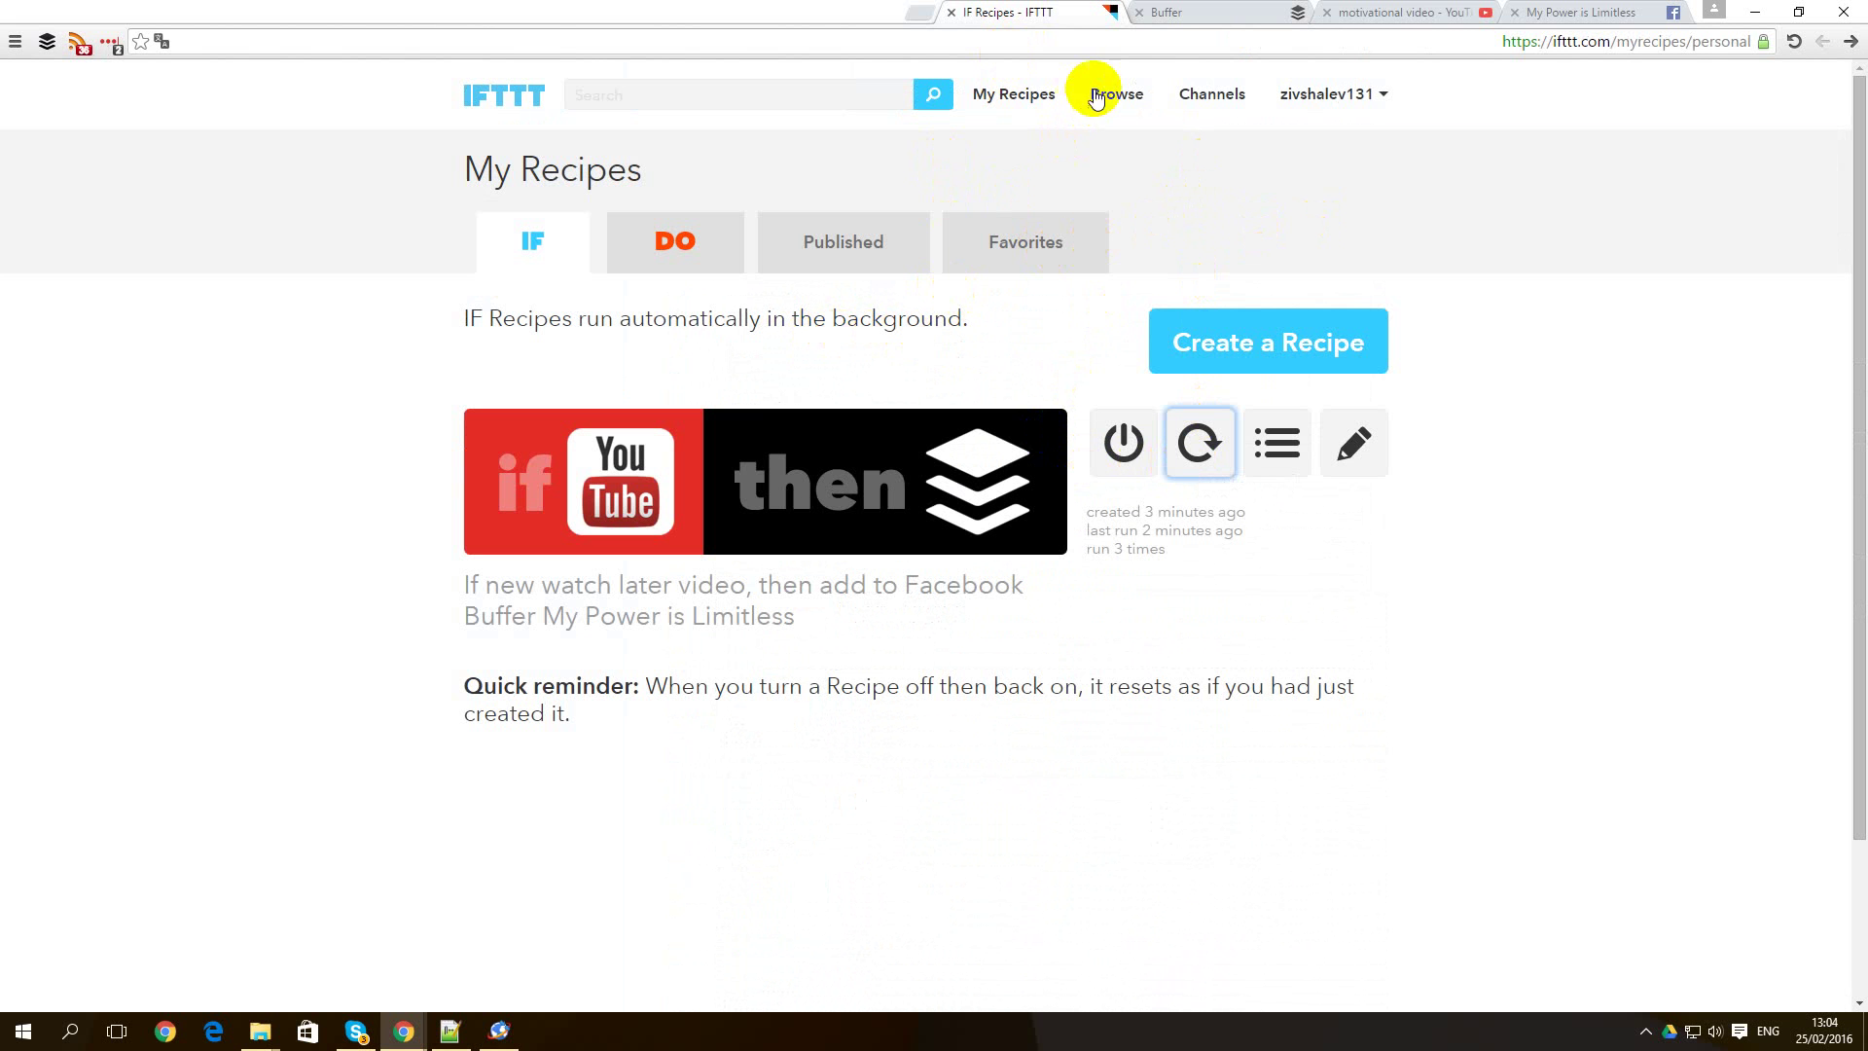
Show the Buffer queue for My Power is Limitless, now filled with 12 video posts.
click(1189, 13)
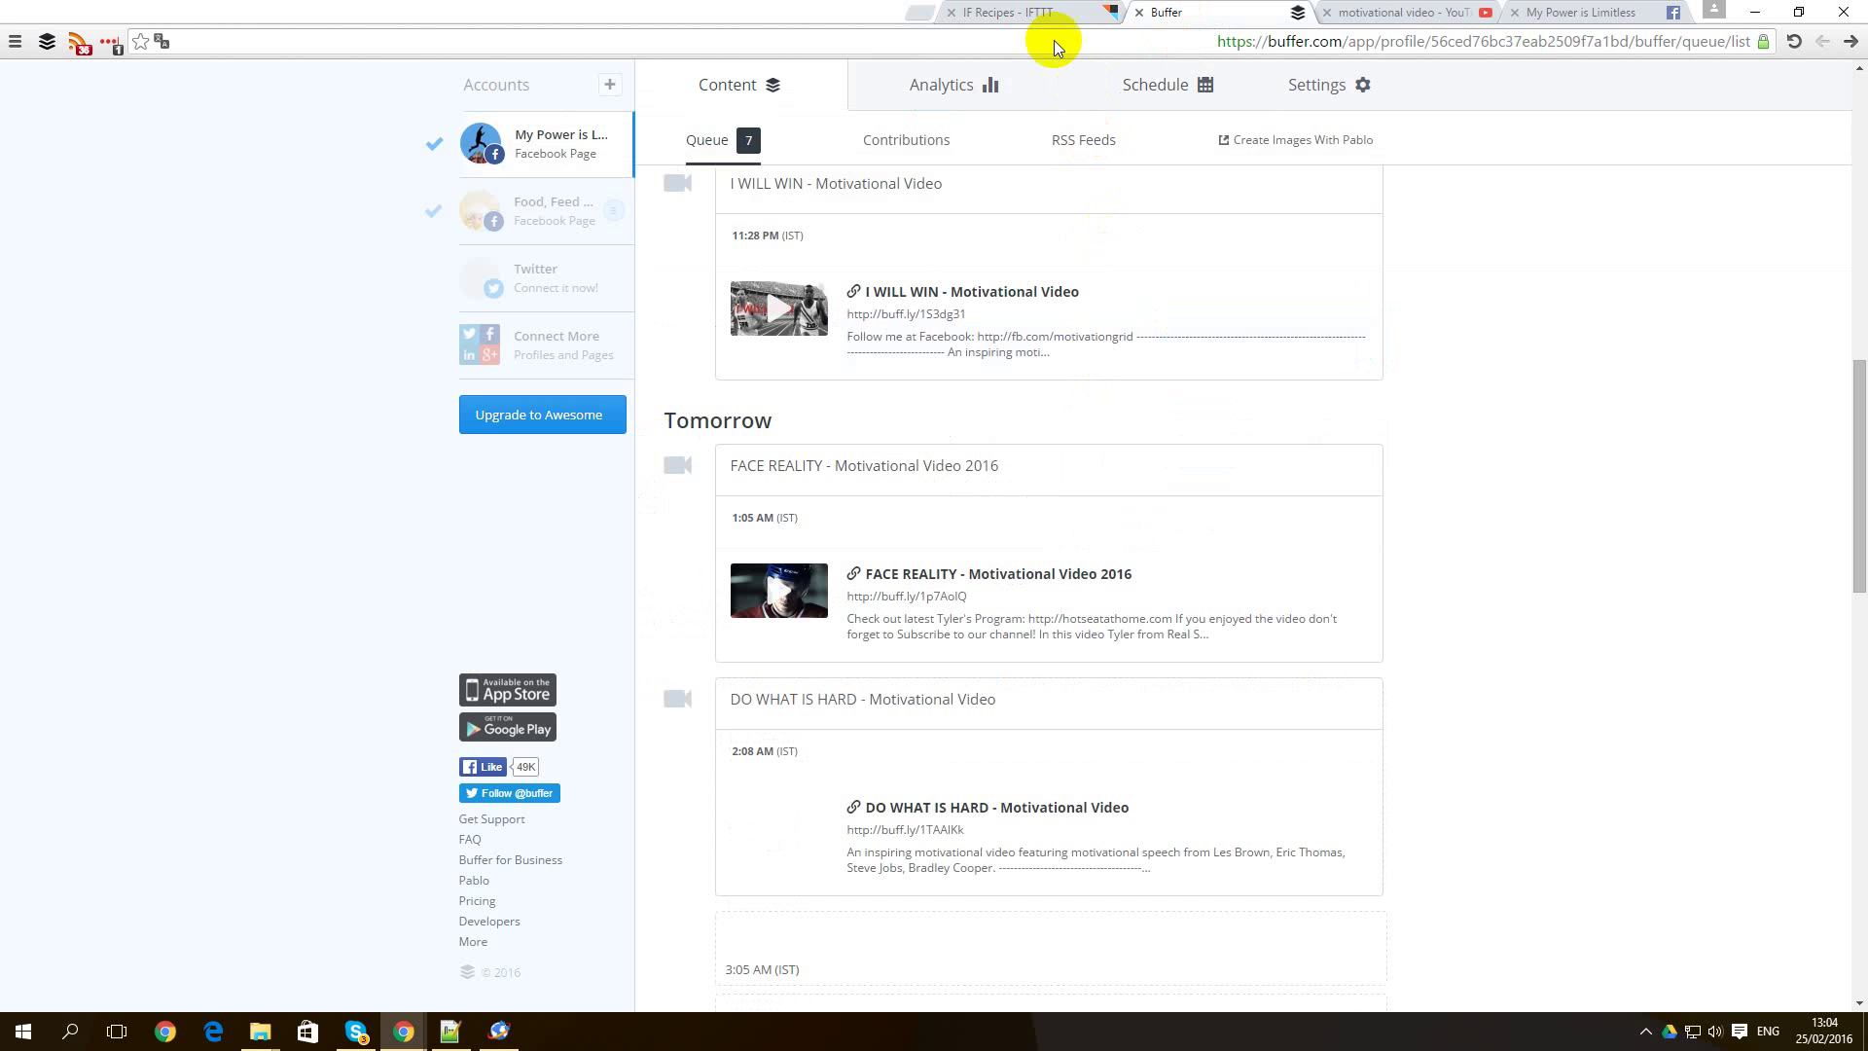
scroll(876, 686, down, 2)
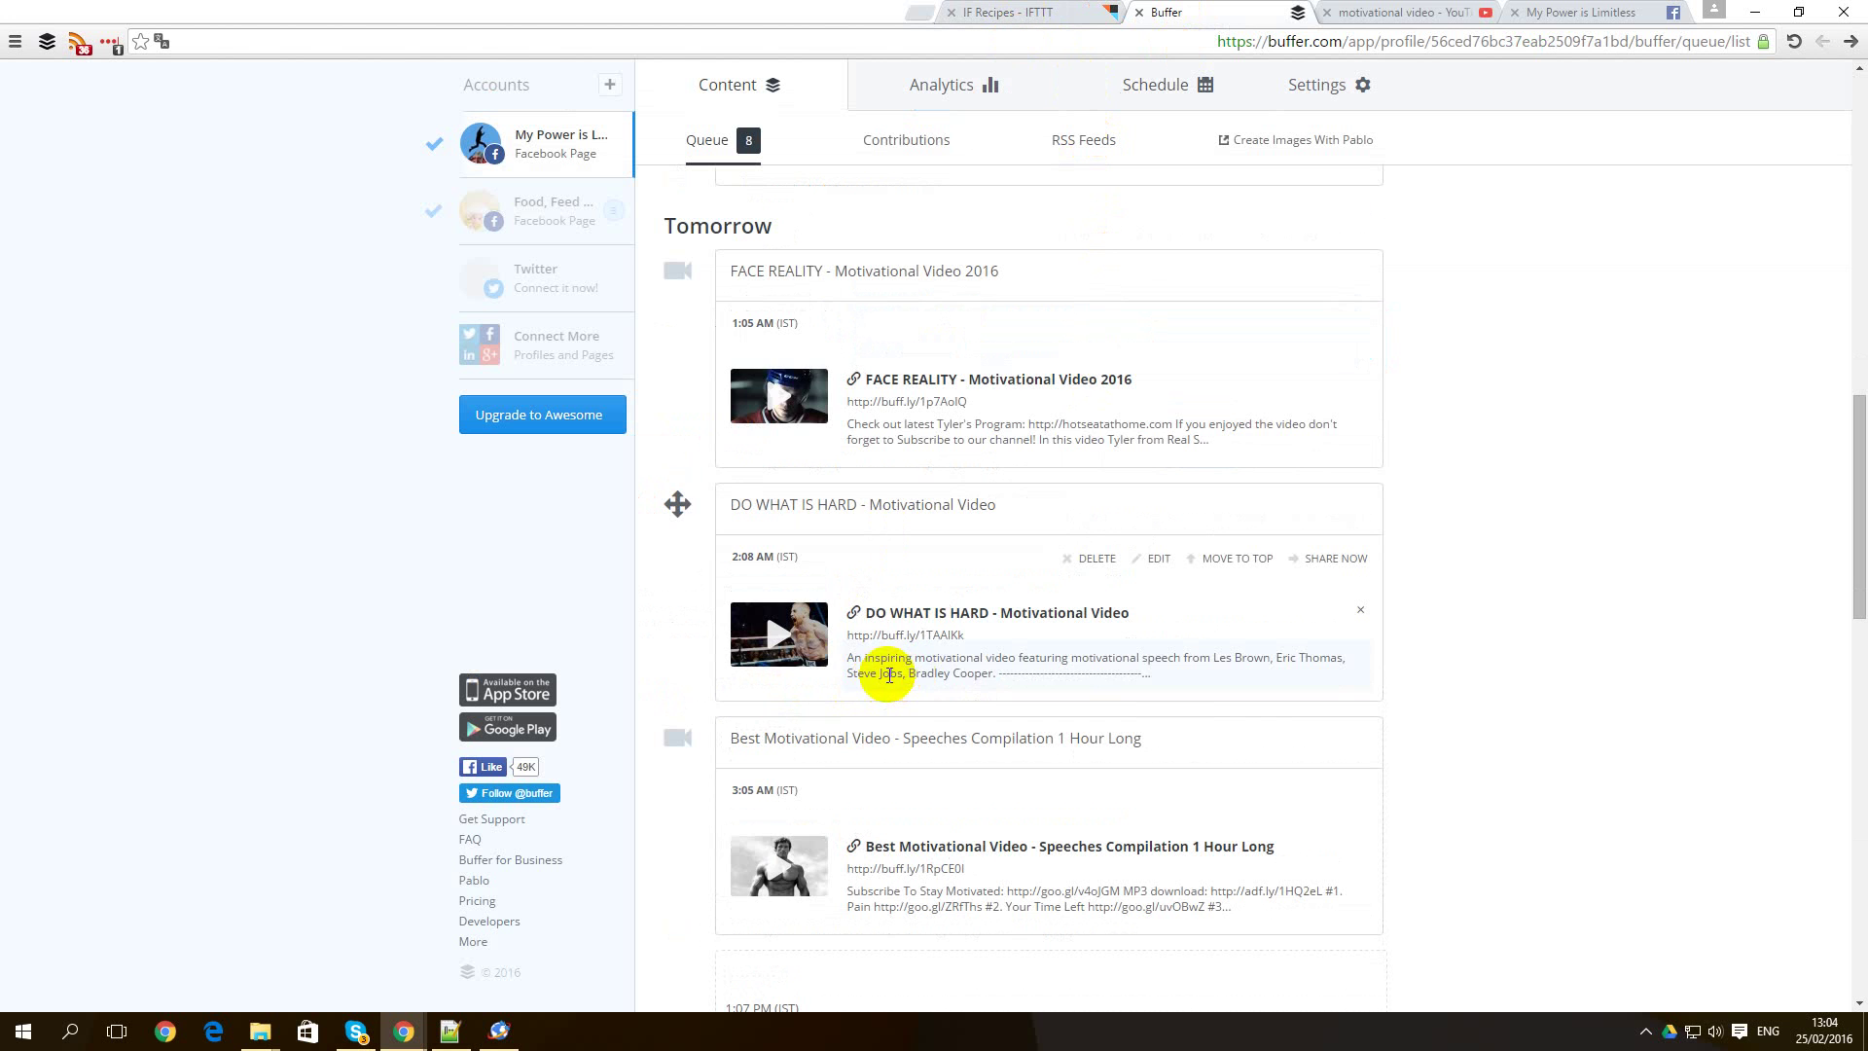
scroll(893, 665, down, 2)
scroll(902, 657, down, 1)
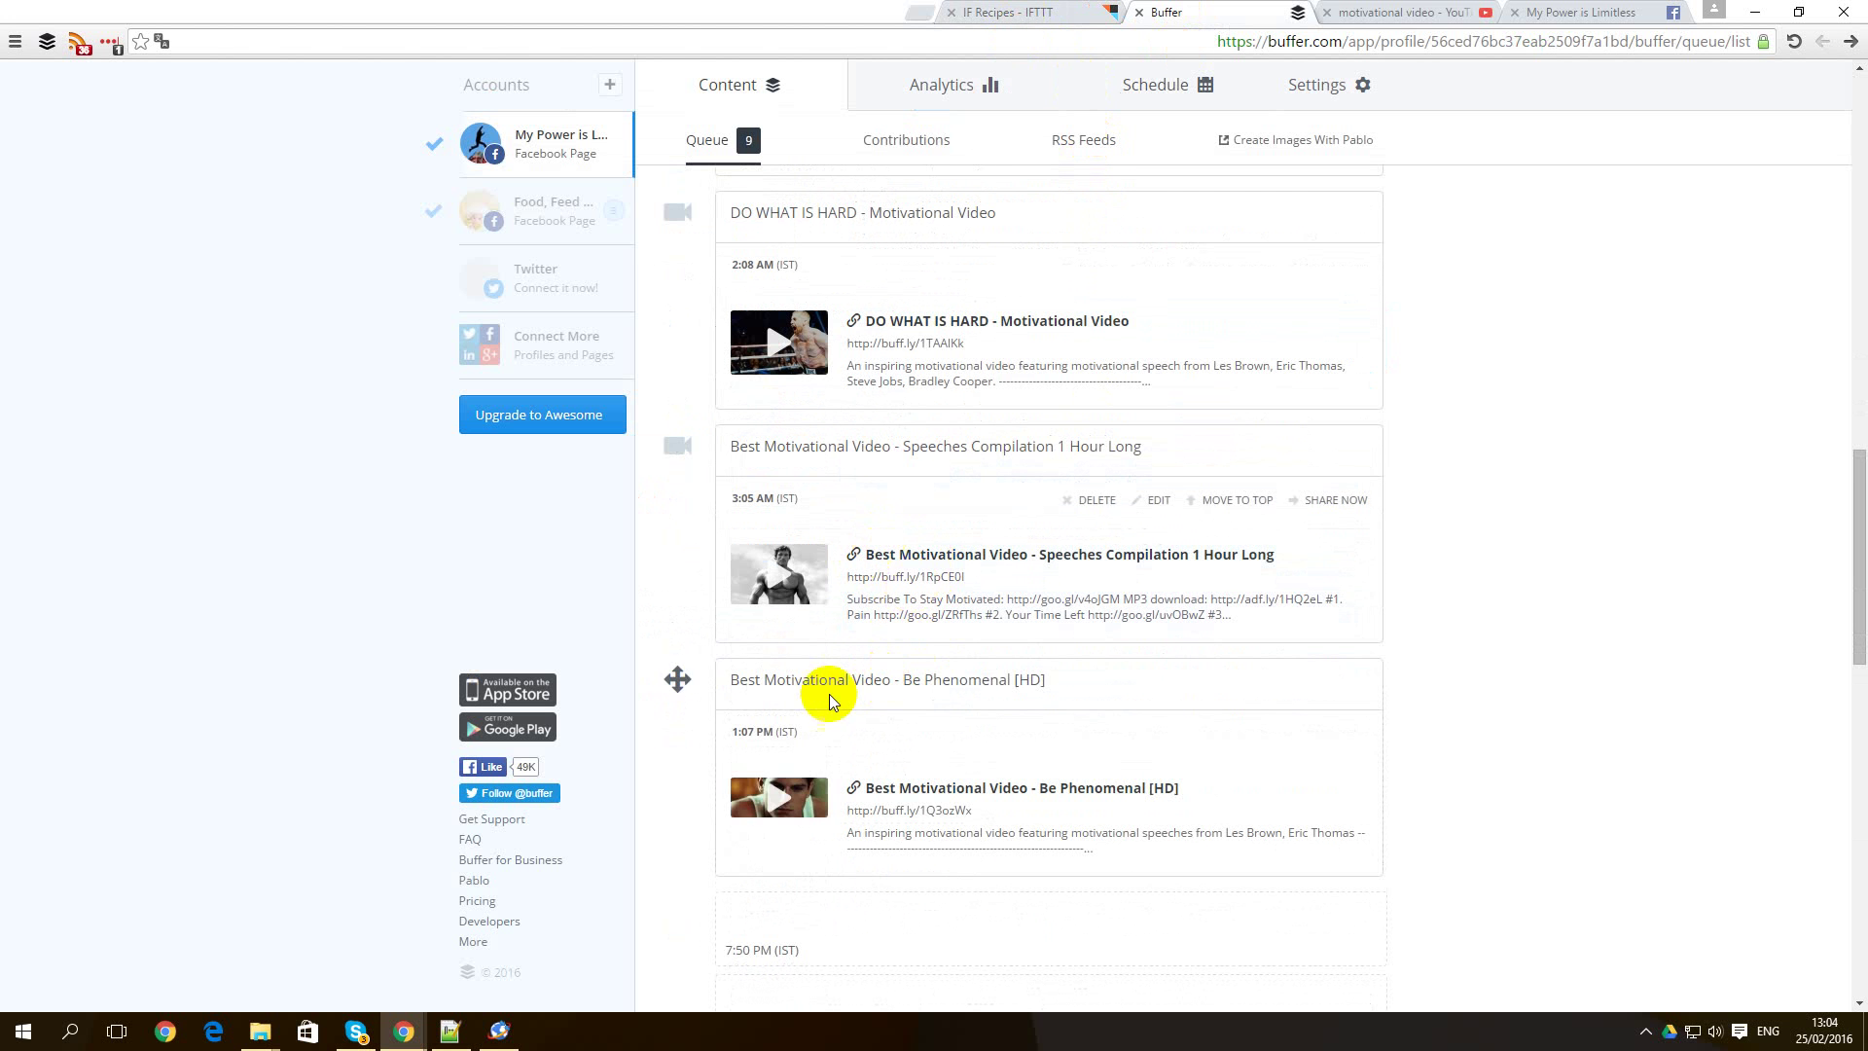
scroll(839, 694, down, 1)
scroll(875, 701, down, 1)
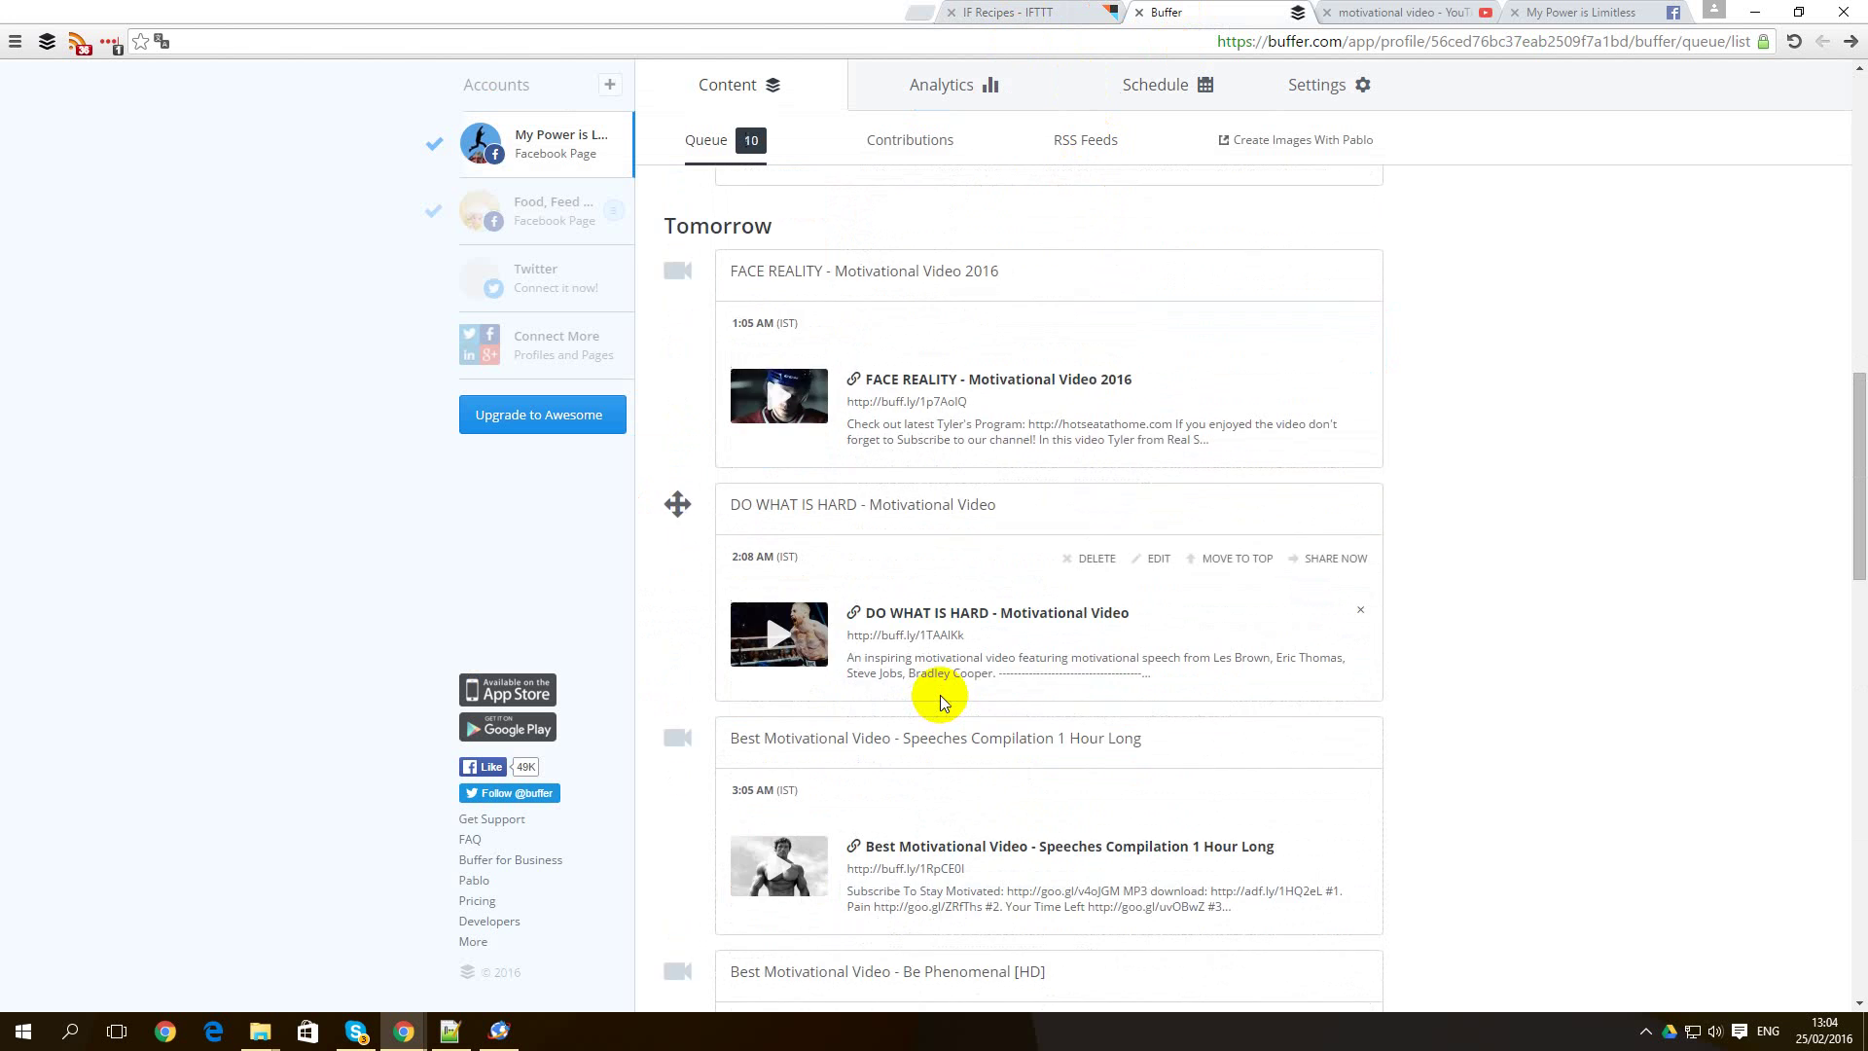
scroll(940, 689, up, 2)
scroll(878, 503, up, 5)
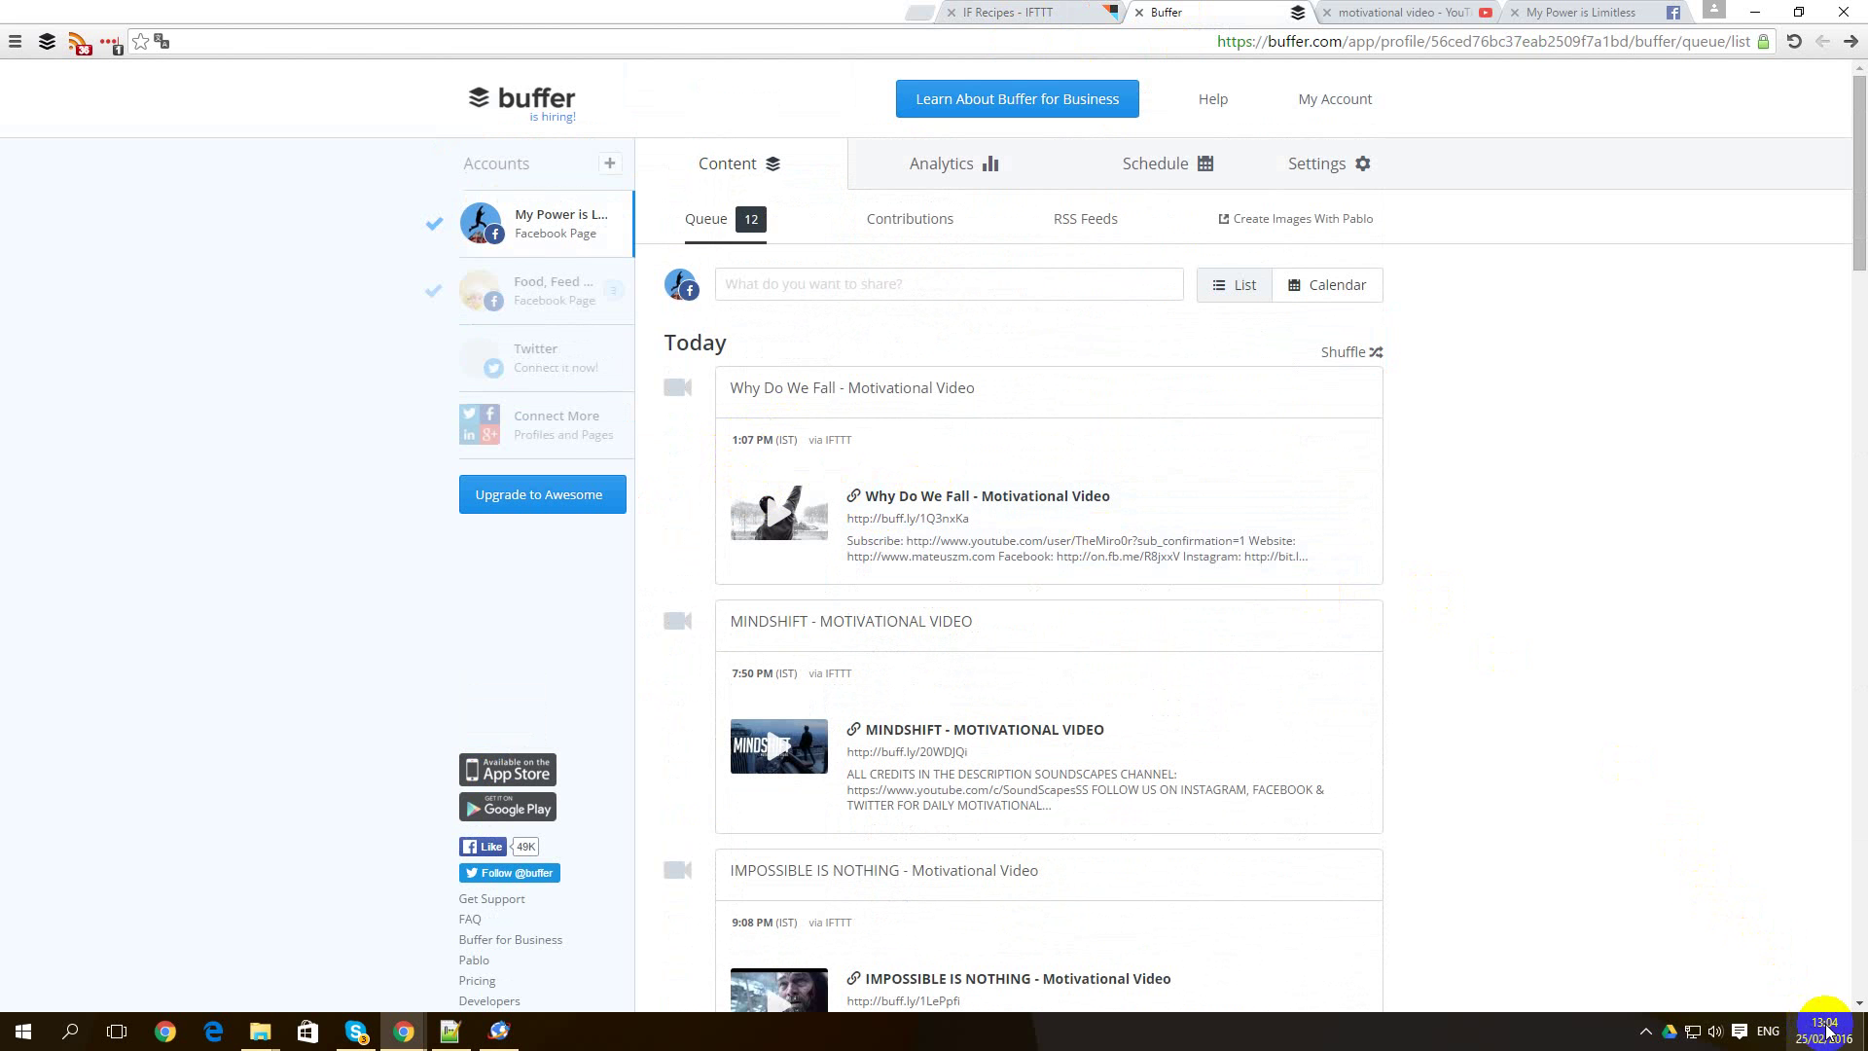
Play and pause Buffer's Why Do We Fall post on the My Power is Limitless timeline.
click(1592, 17)
scroll(1494, 473, down, 2)
scroll(1494, 473, down, 2)
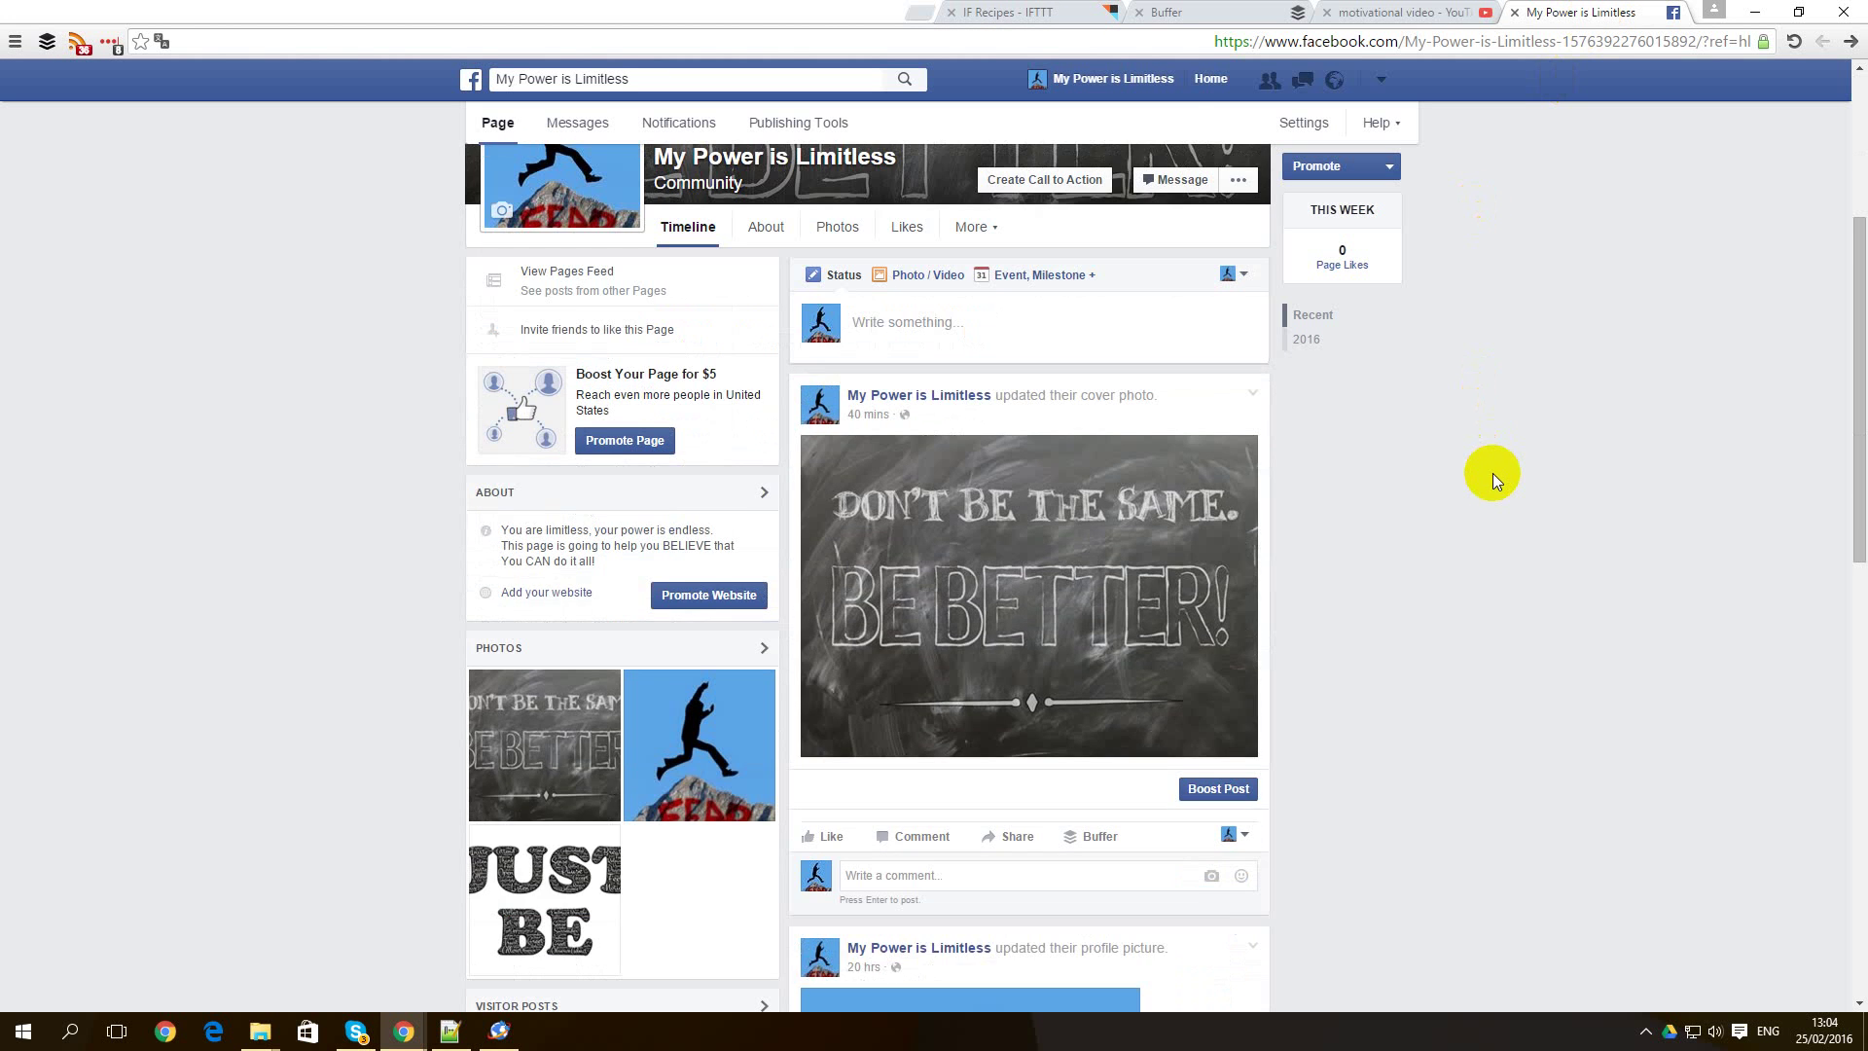
scroll(1493, 473, up, 3)
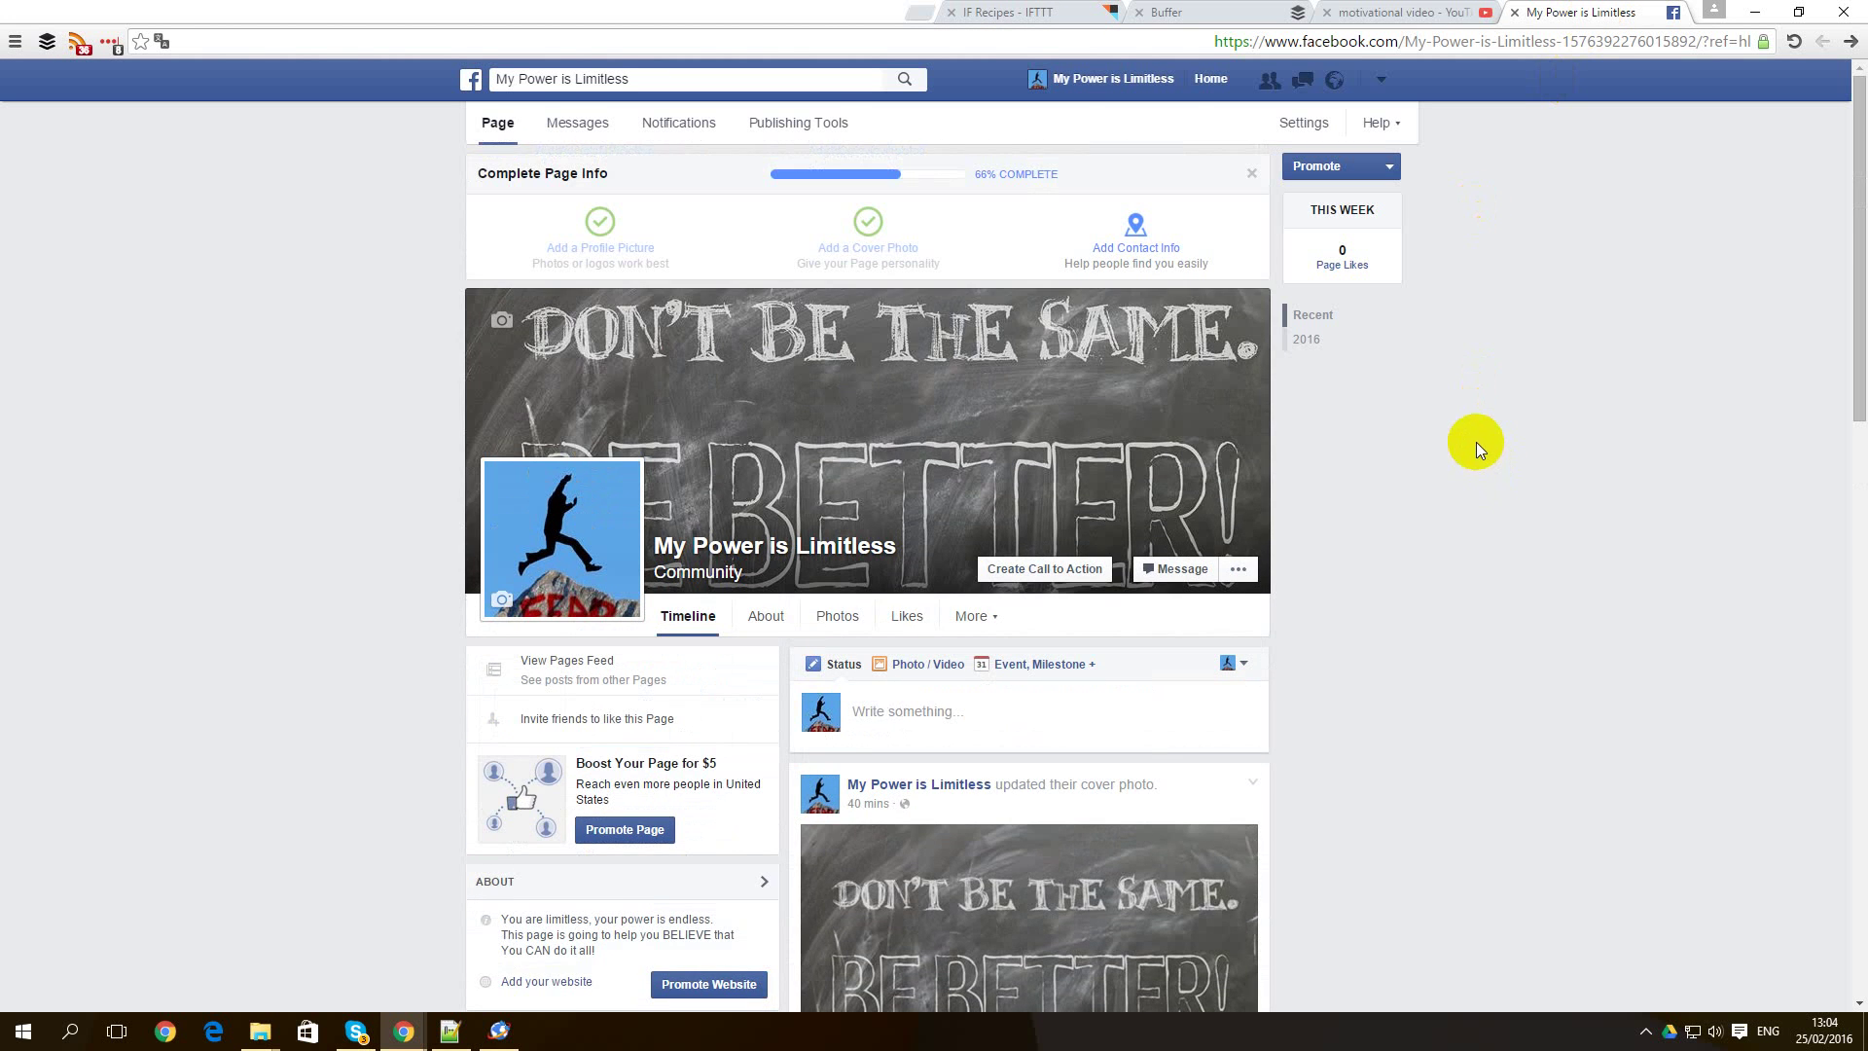
scroll(1537, 441, down, 2)
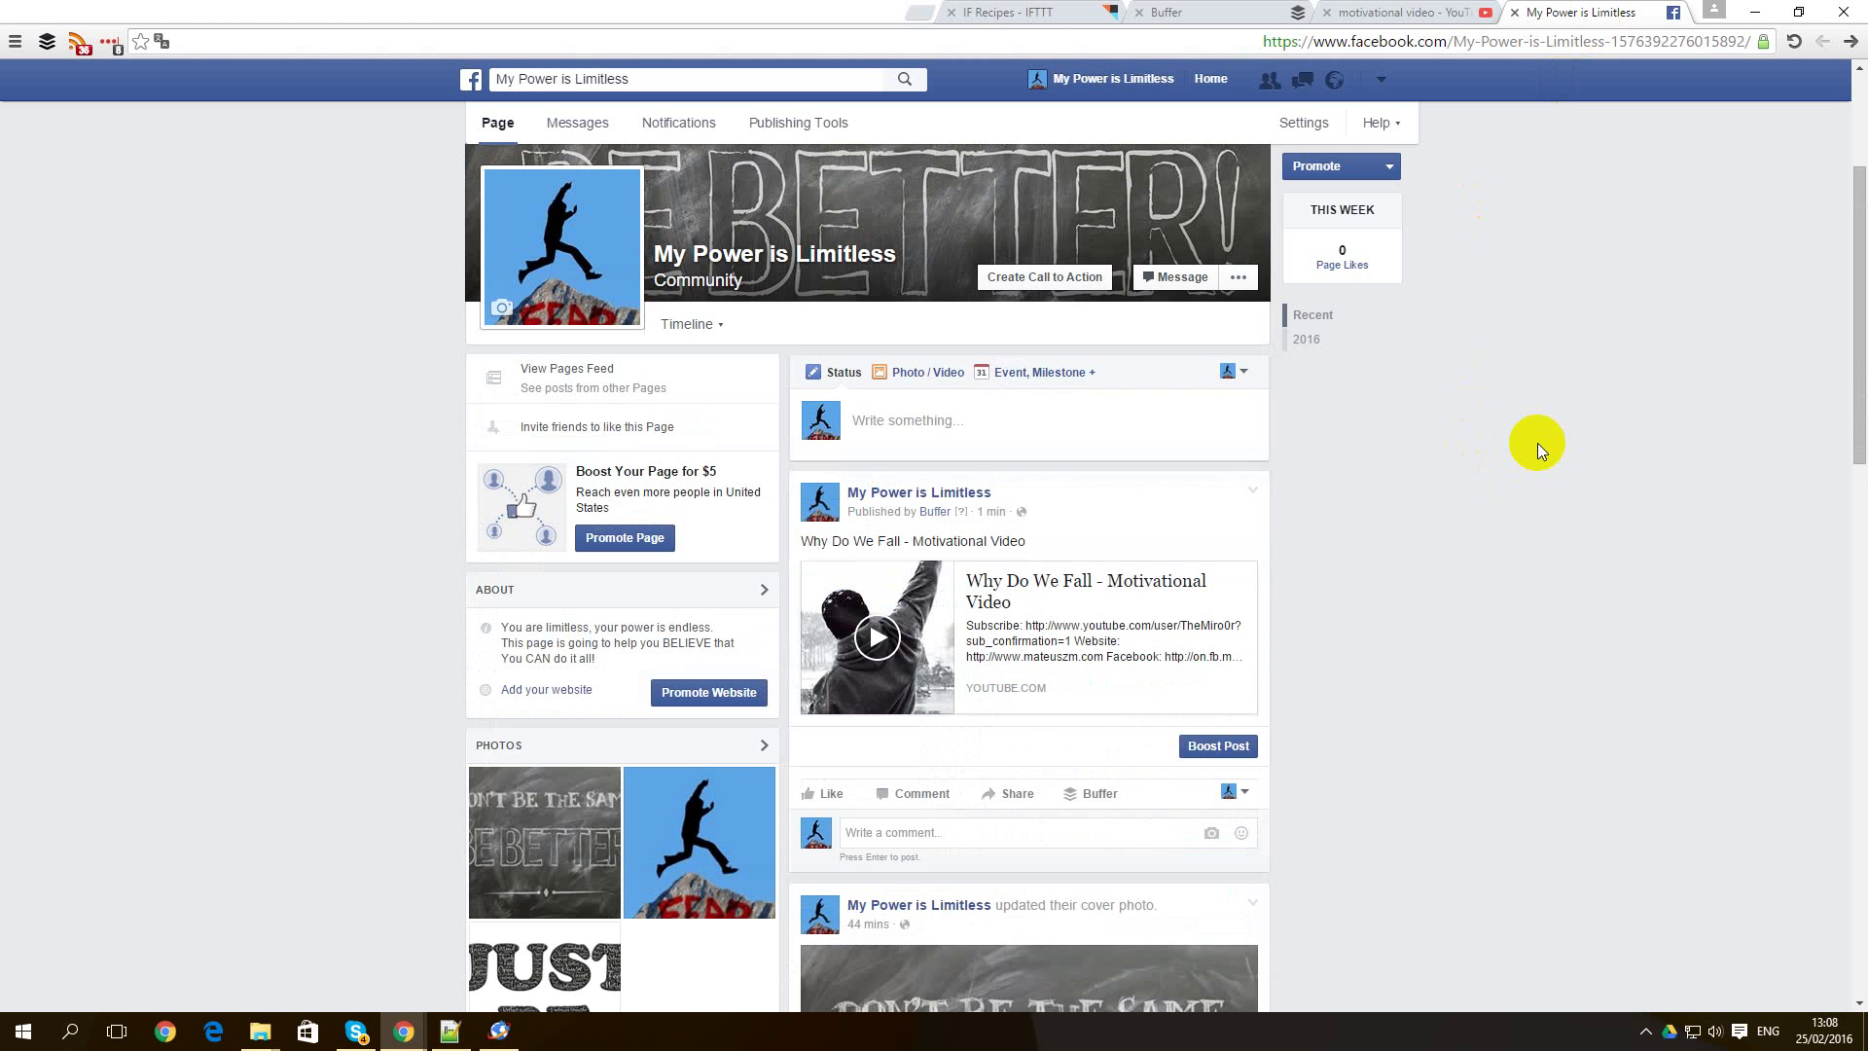
scroll(1536, 442, down, 3)
scroll(1598, 813, up, 2)
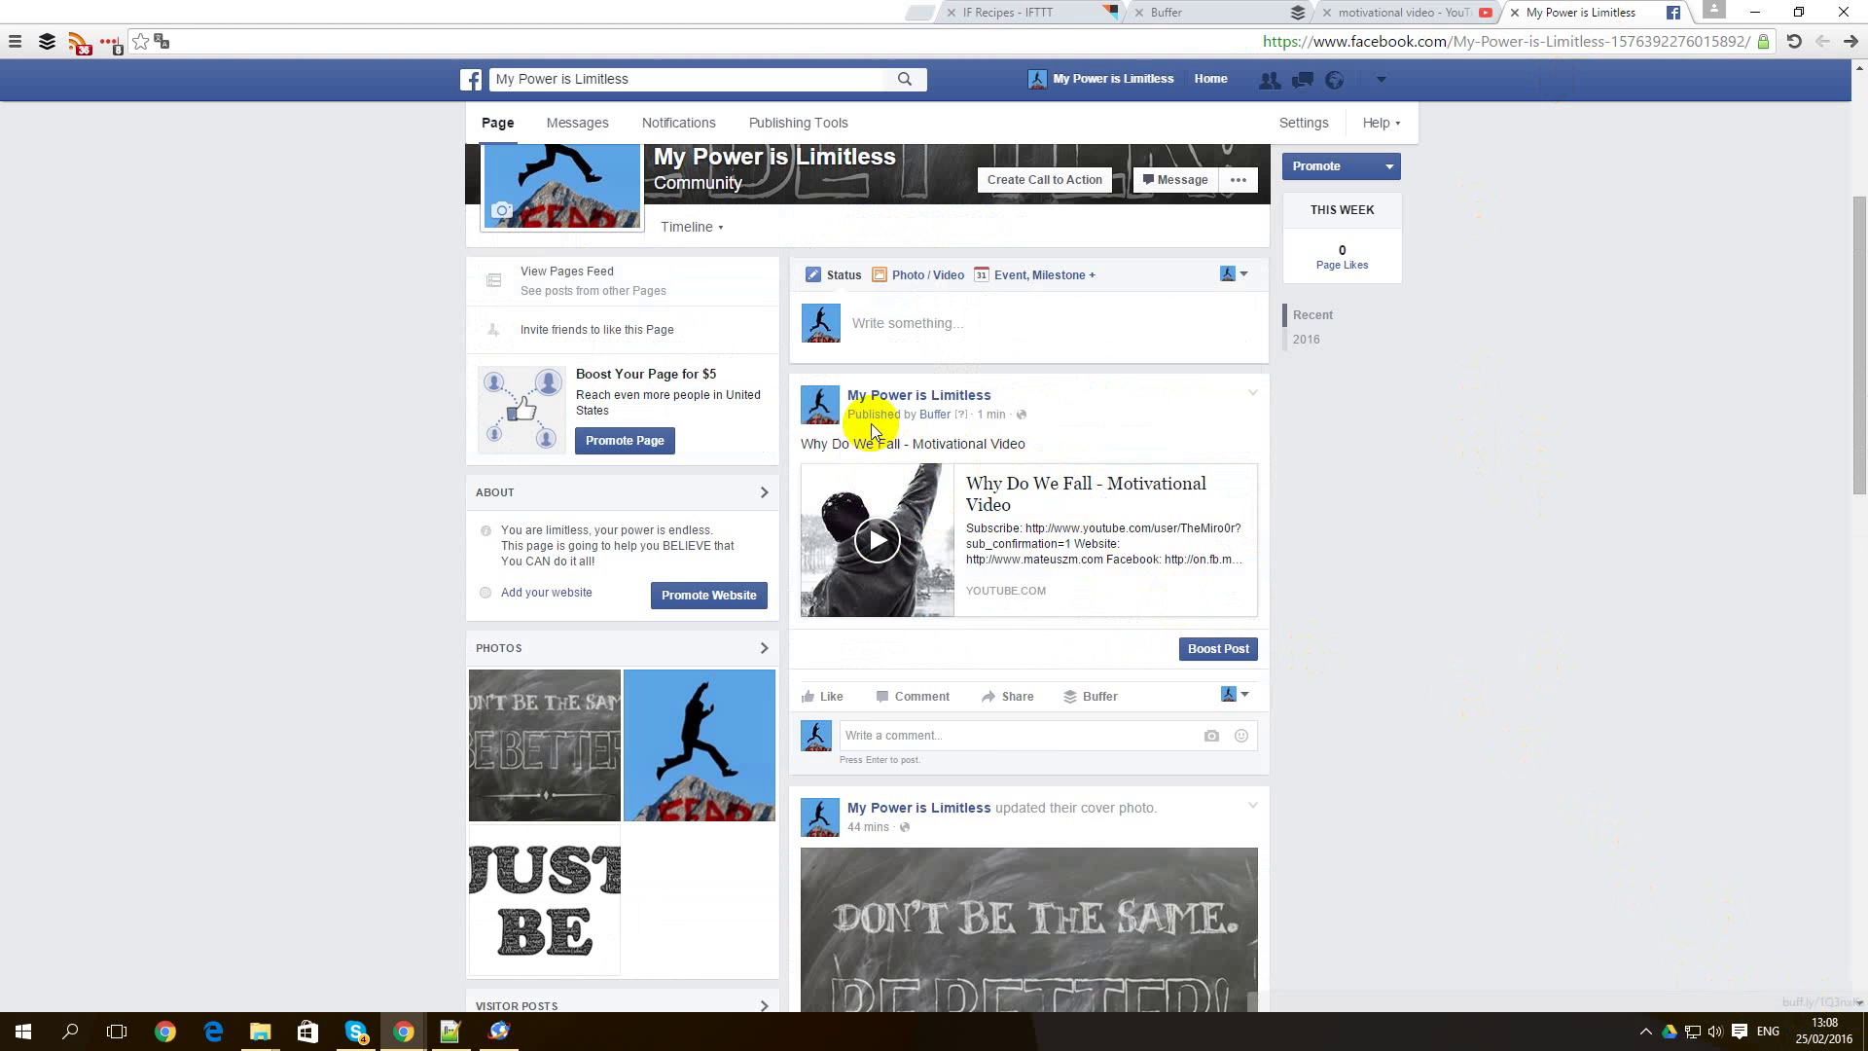
click(876, 541)
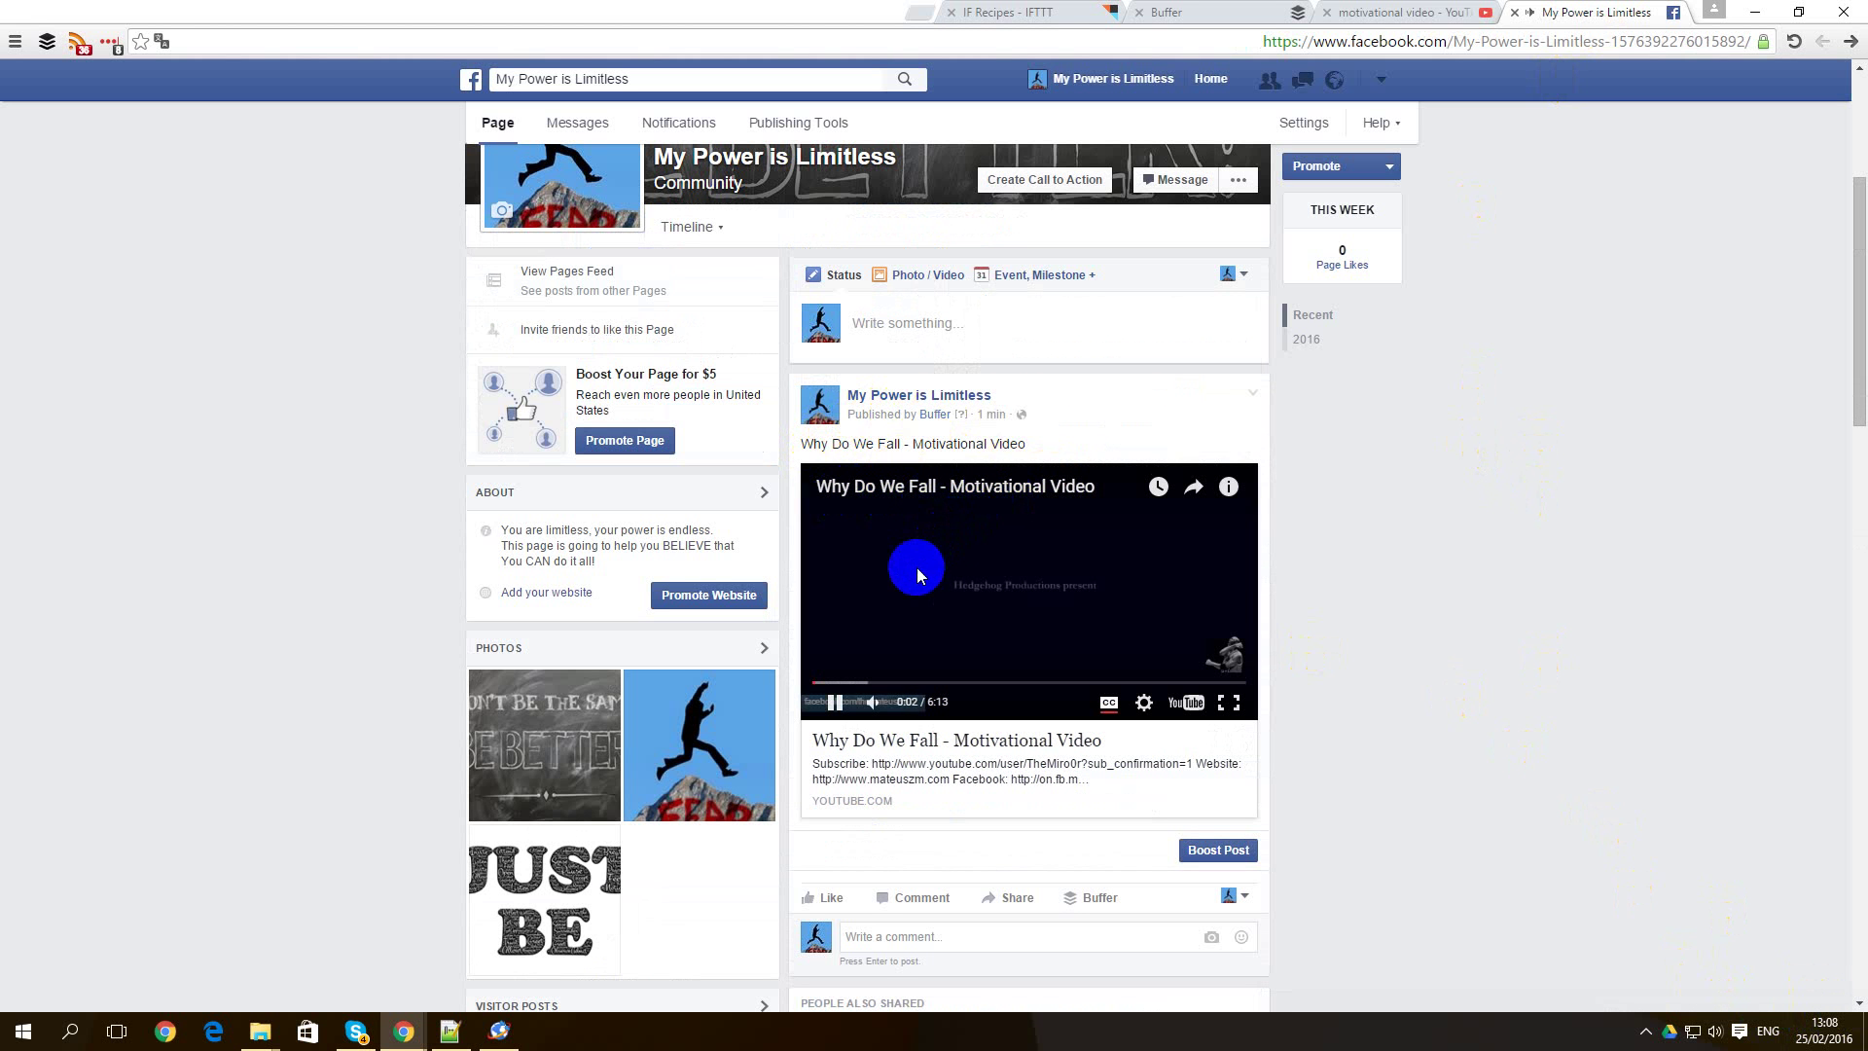
click(834, 702)
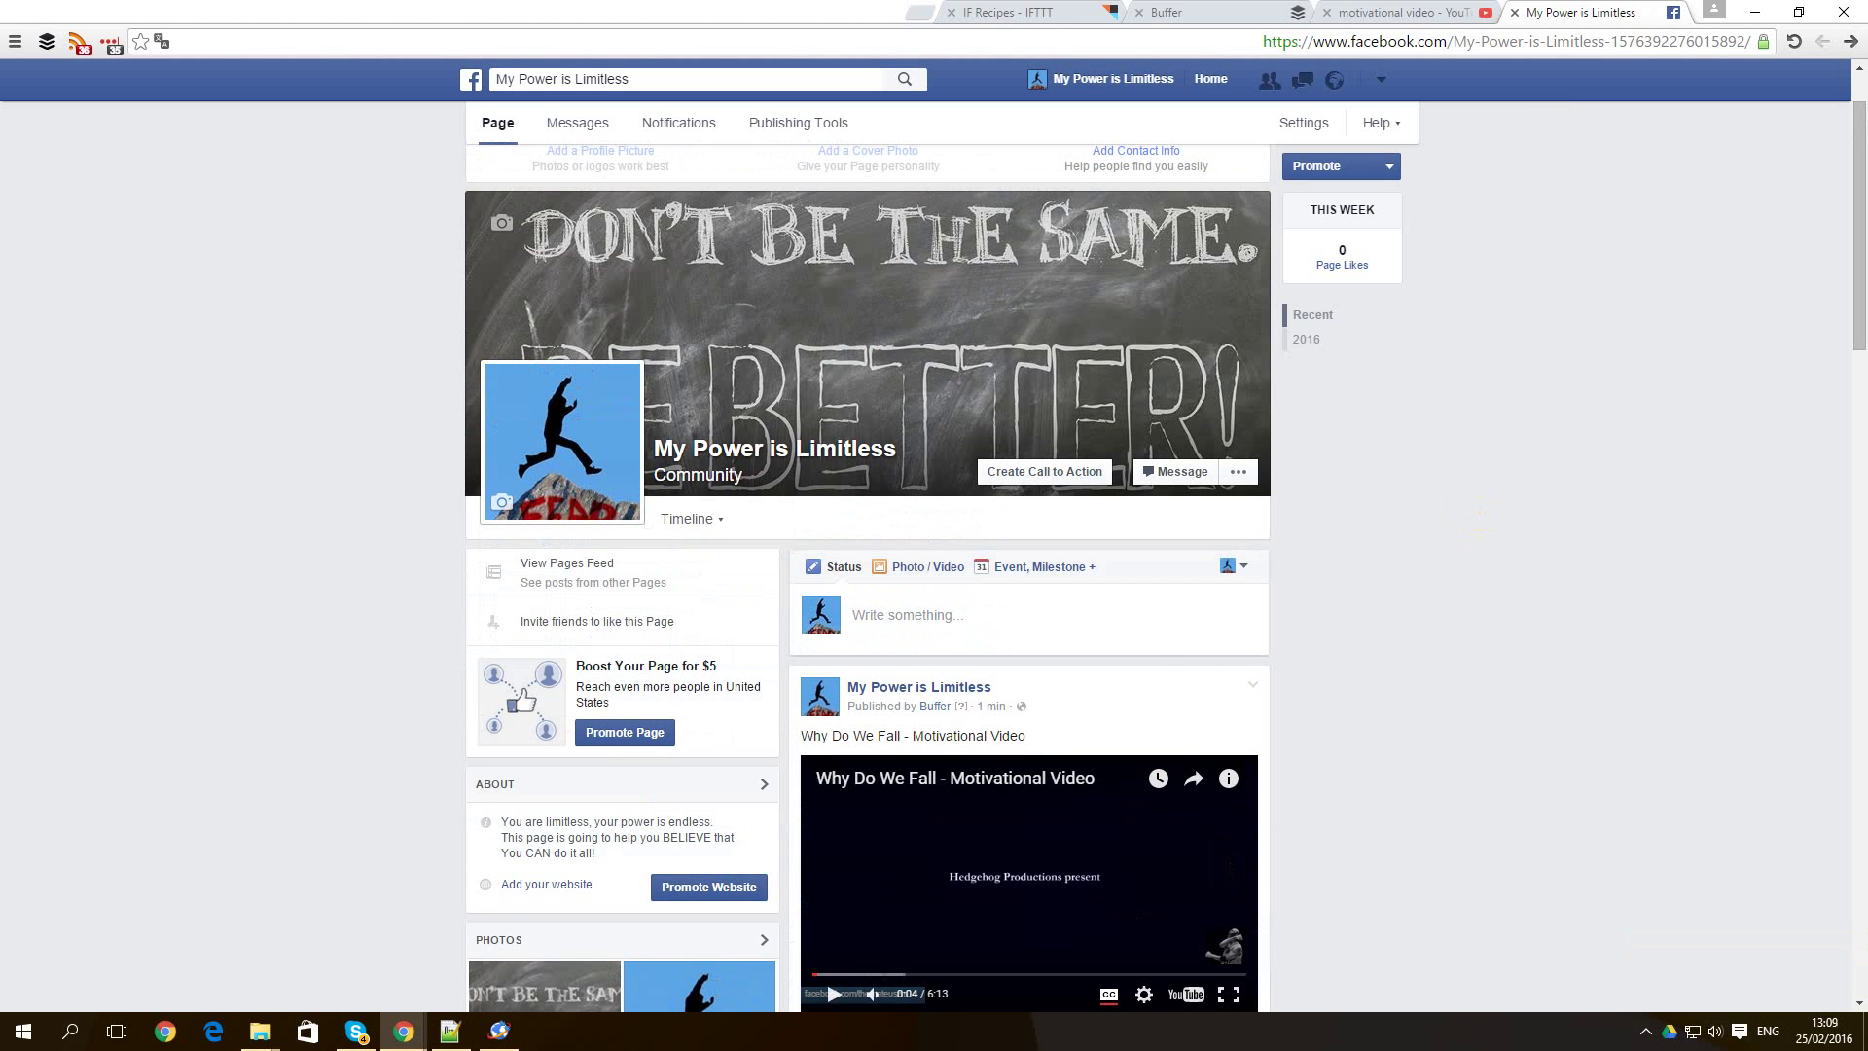
Review A NEW YEAR, A NEW YOU in the motivational results and move to page 2.
click(1387, 14)
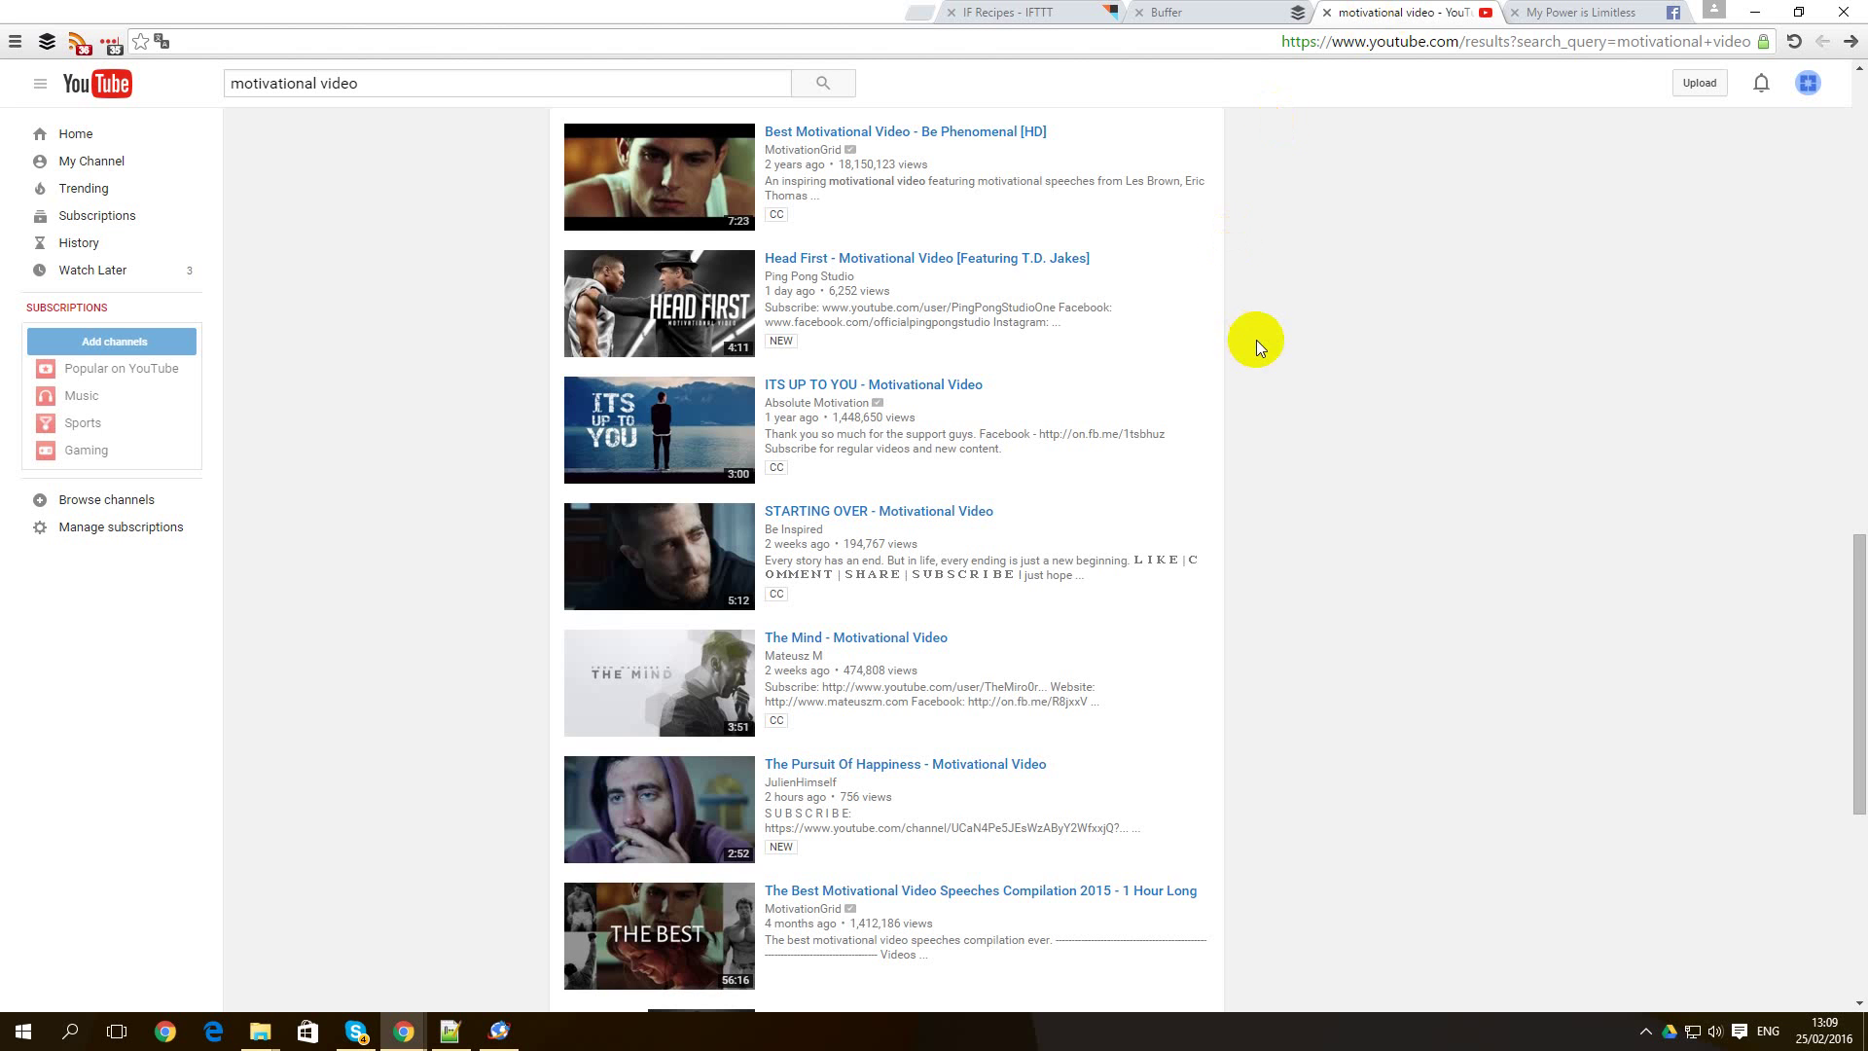
scroll(1257, 344, down, 2)
scroll(1258, 347, down, 1)
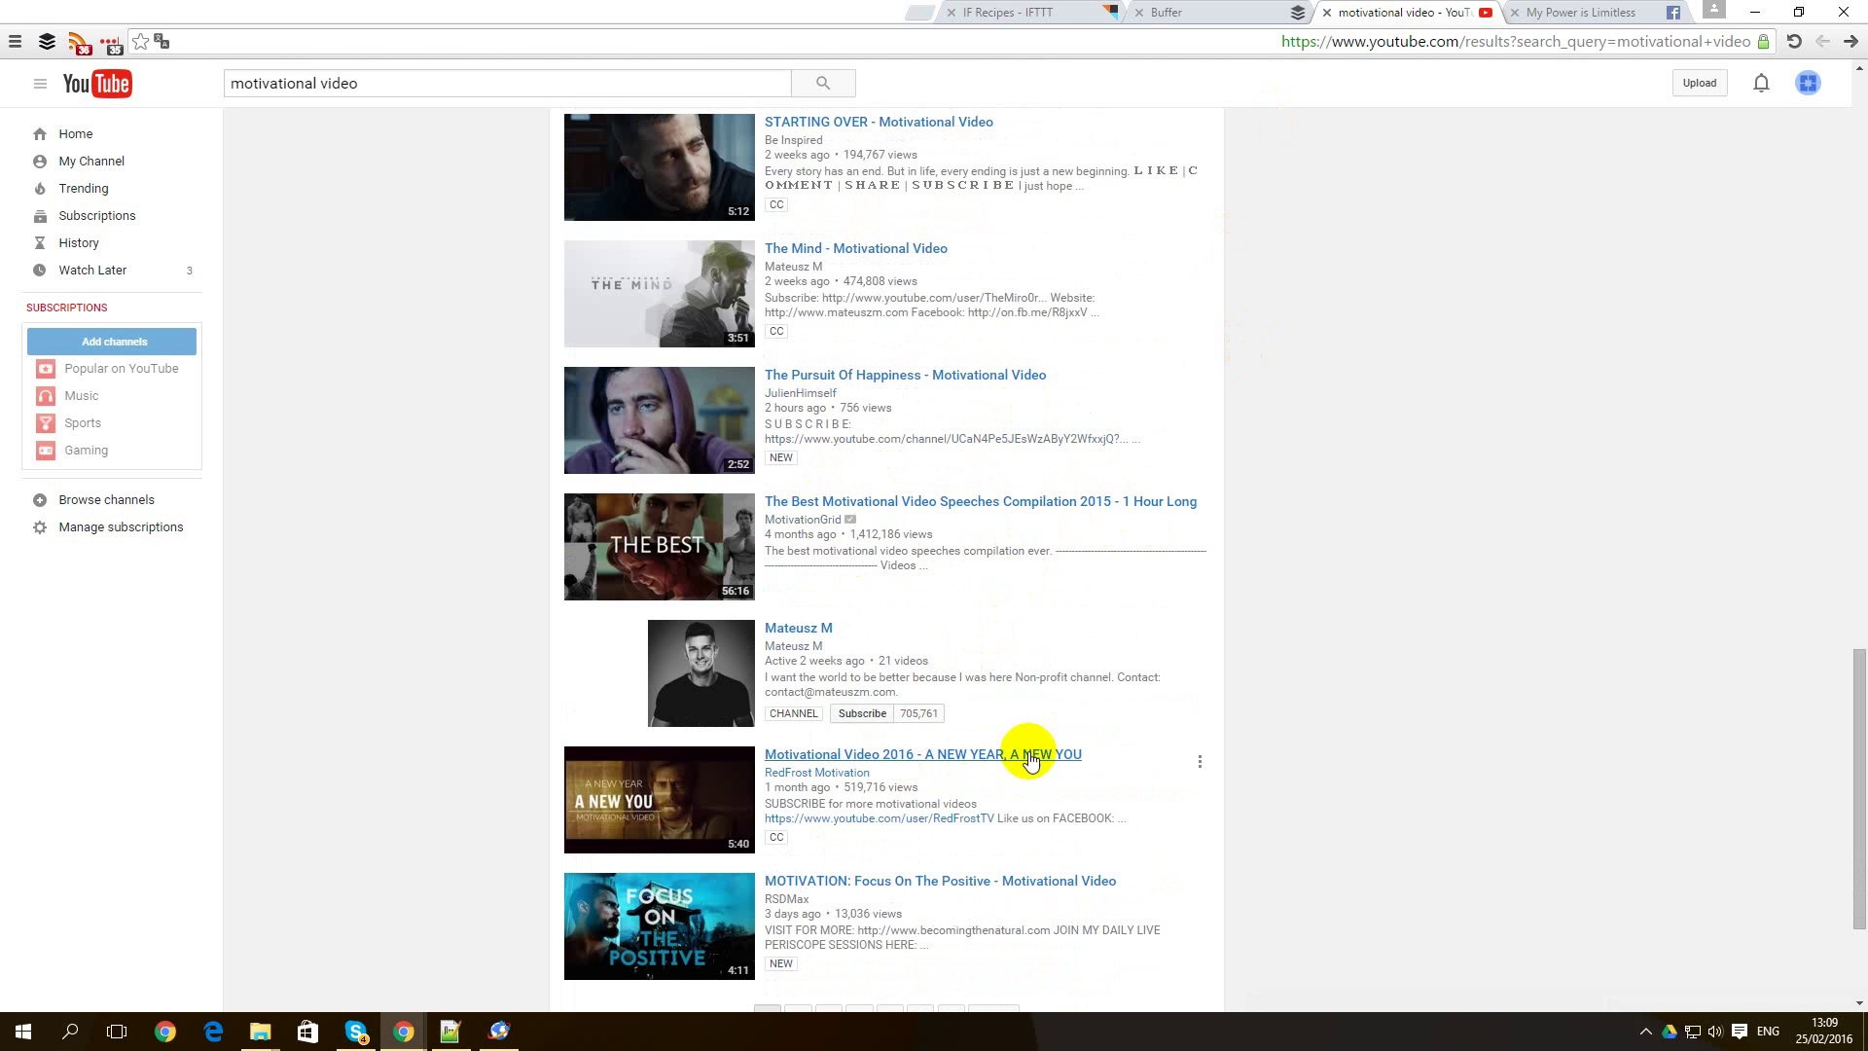
click(1201, 762)
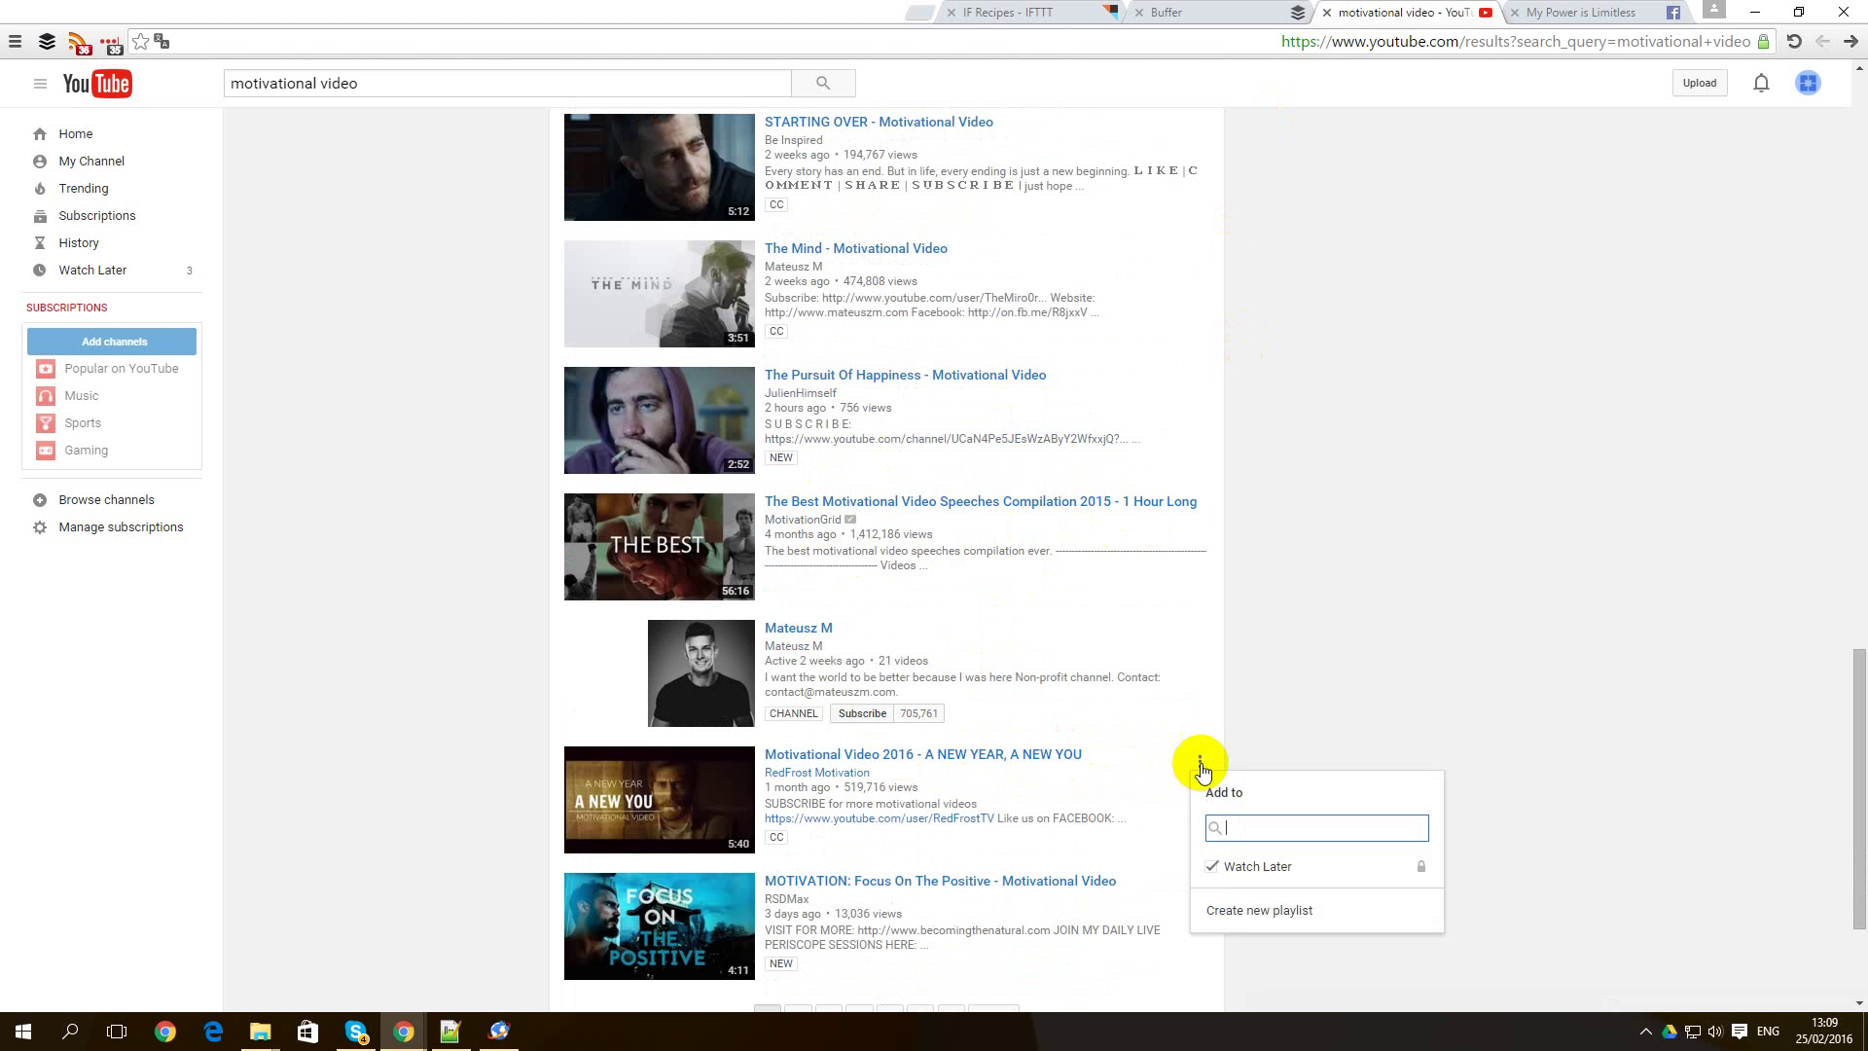
scroll(1281, 684, down, 3)
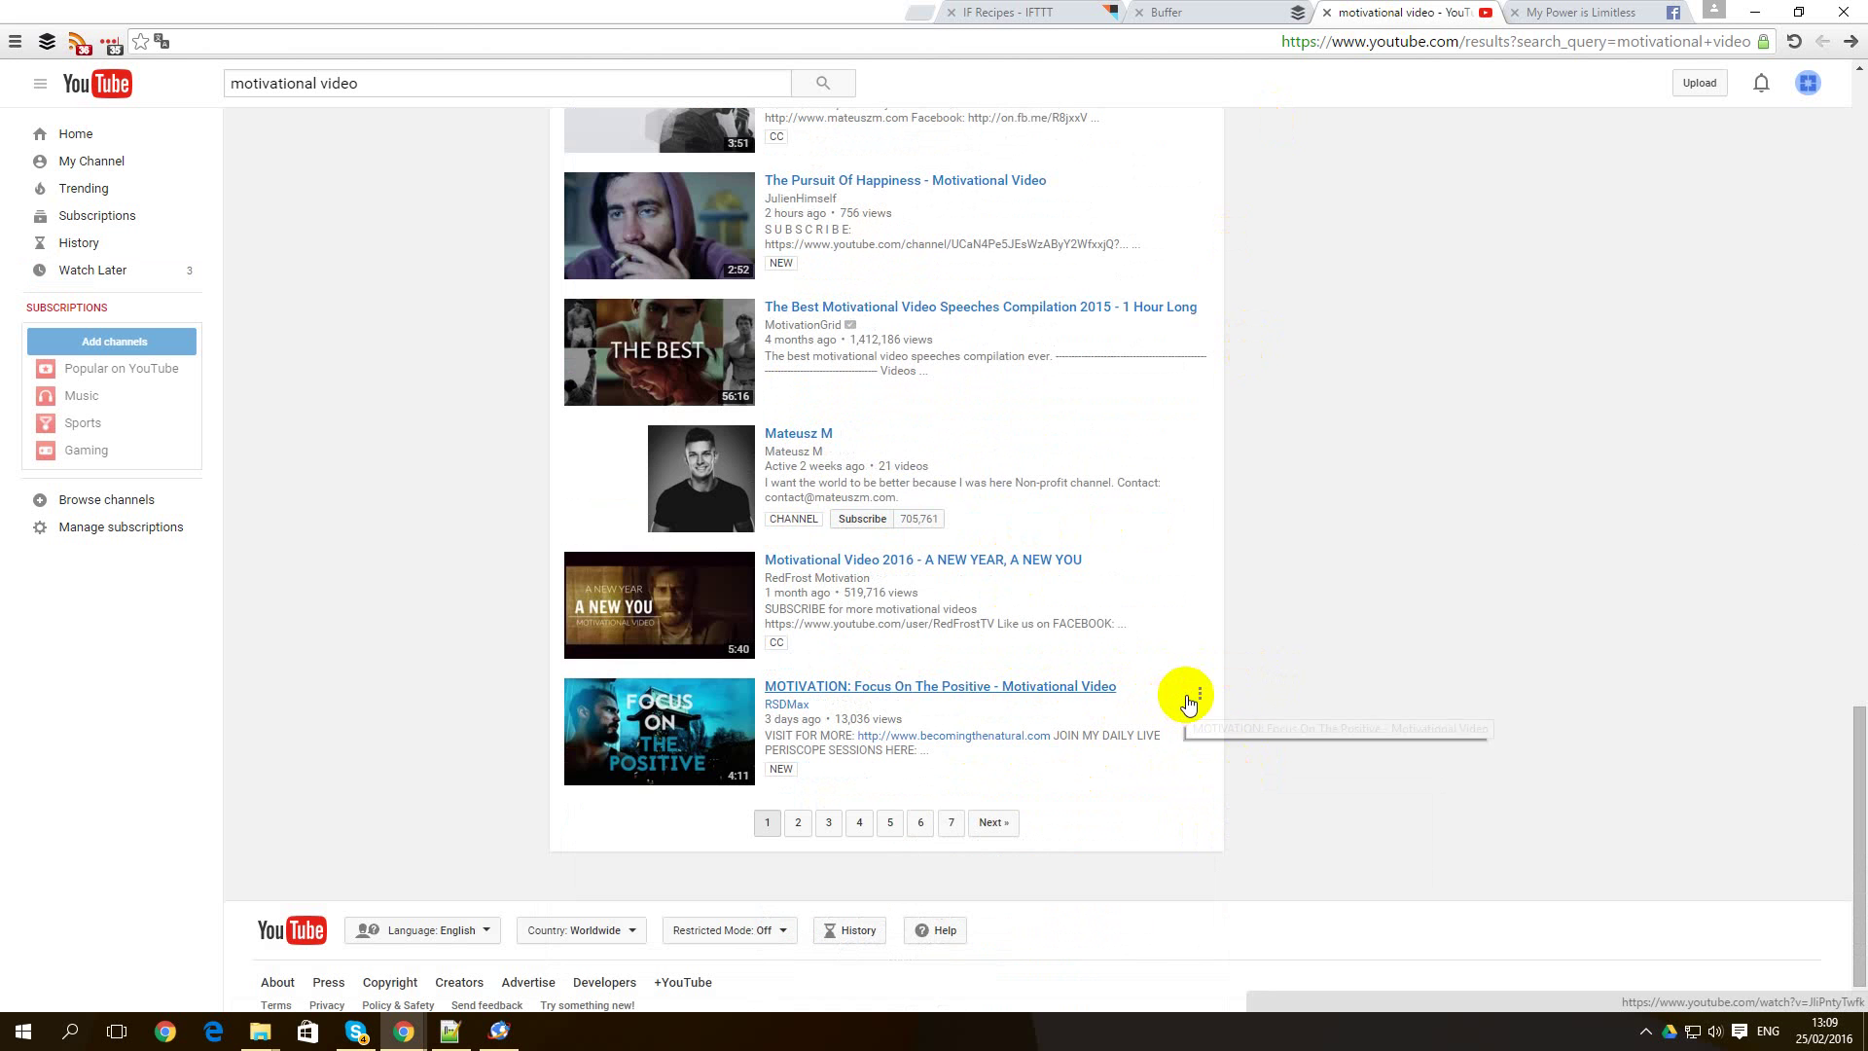
click(1006, 827)
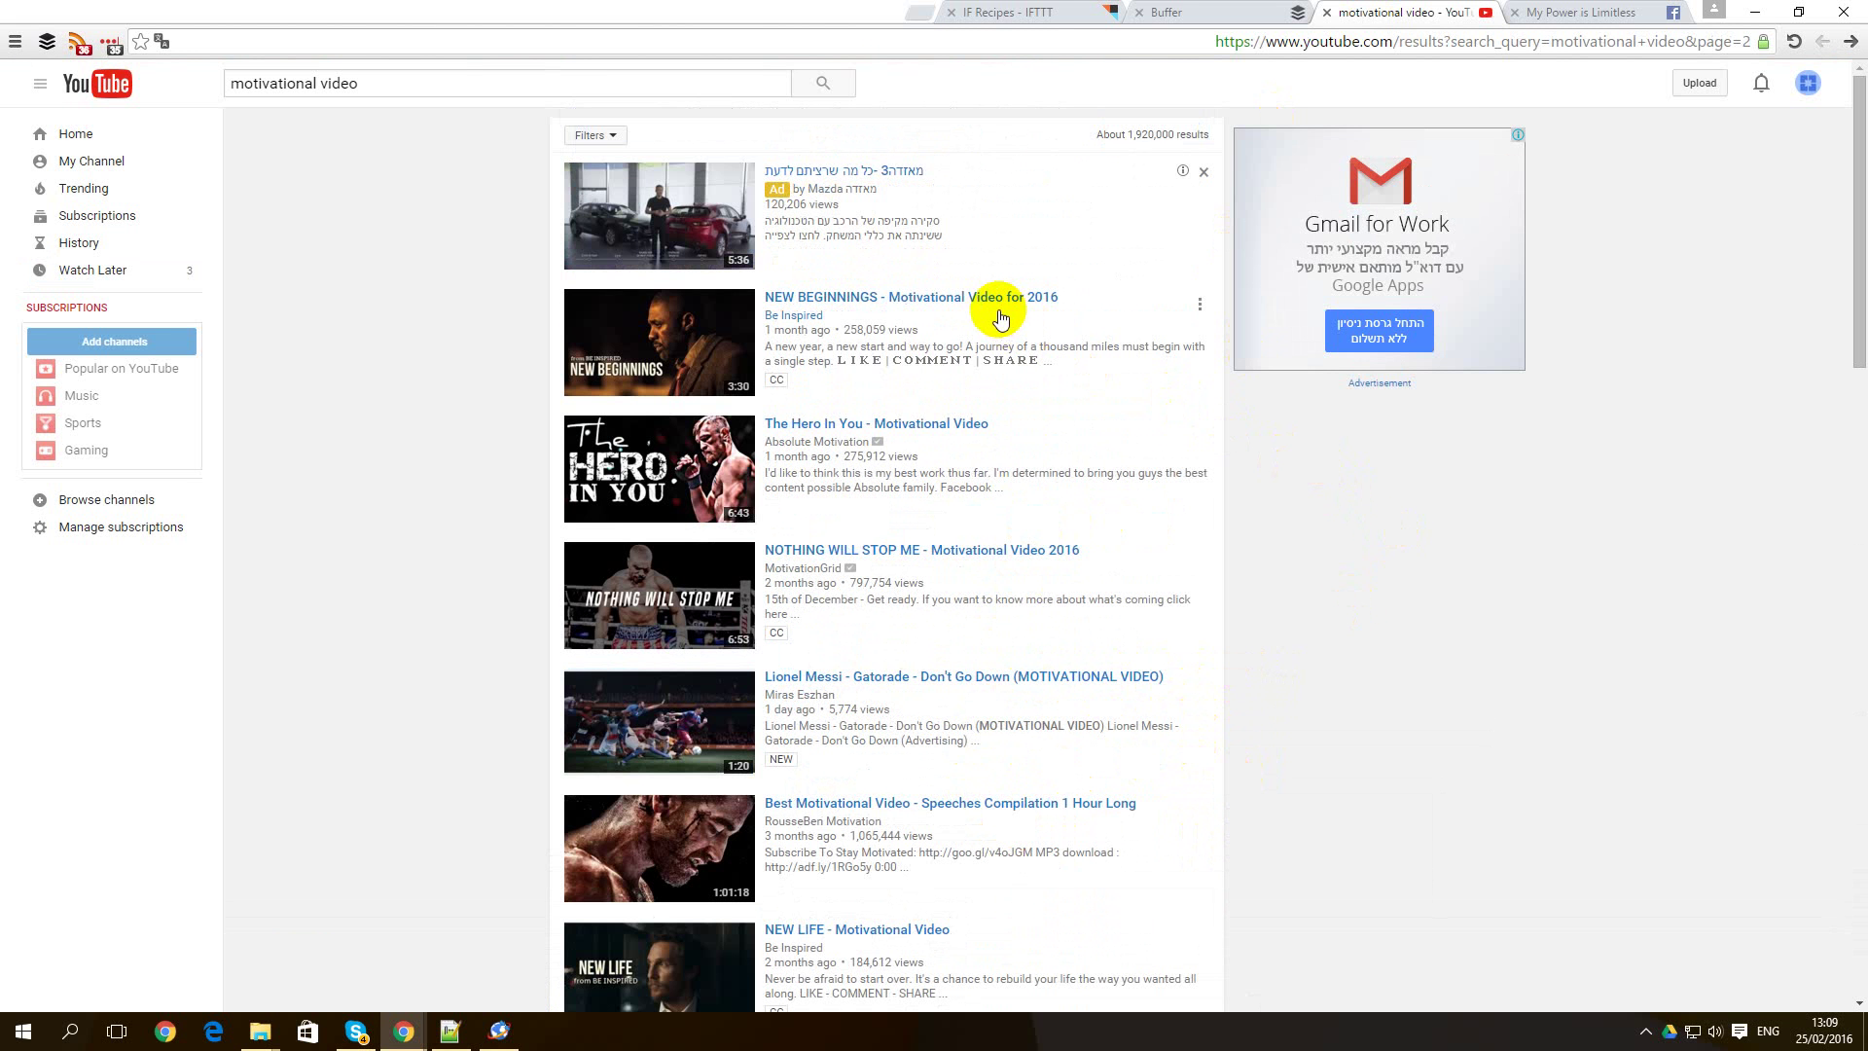
Save NEW BEGINNINGS, The Hero In You and NOTHING WILL STOP ME to Watch Later.
click(1197, 307)
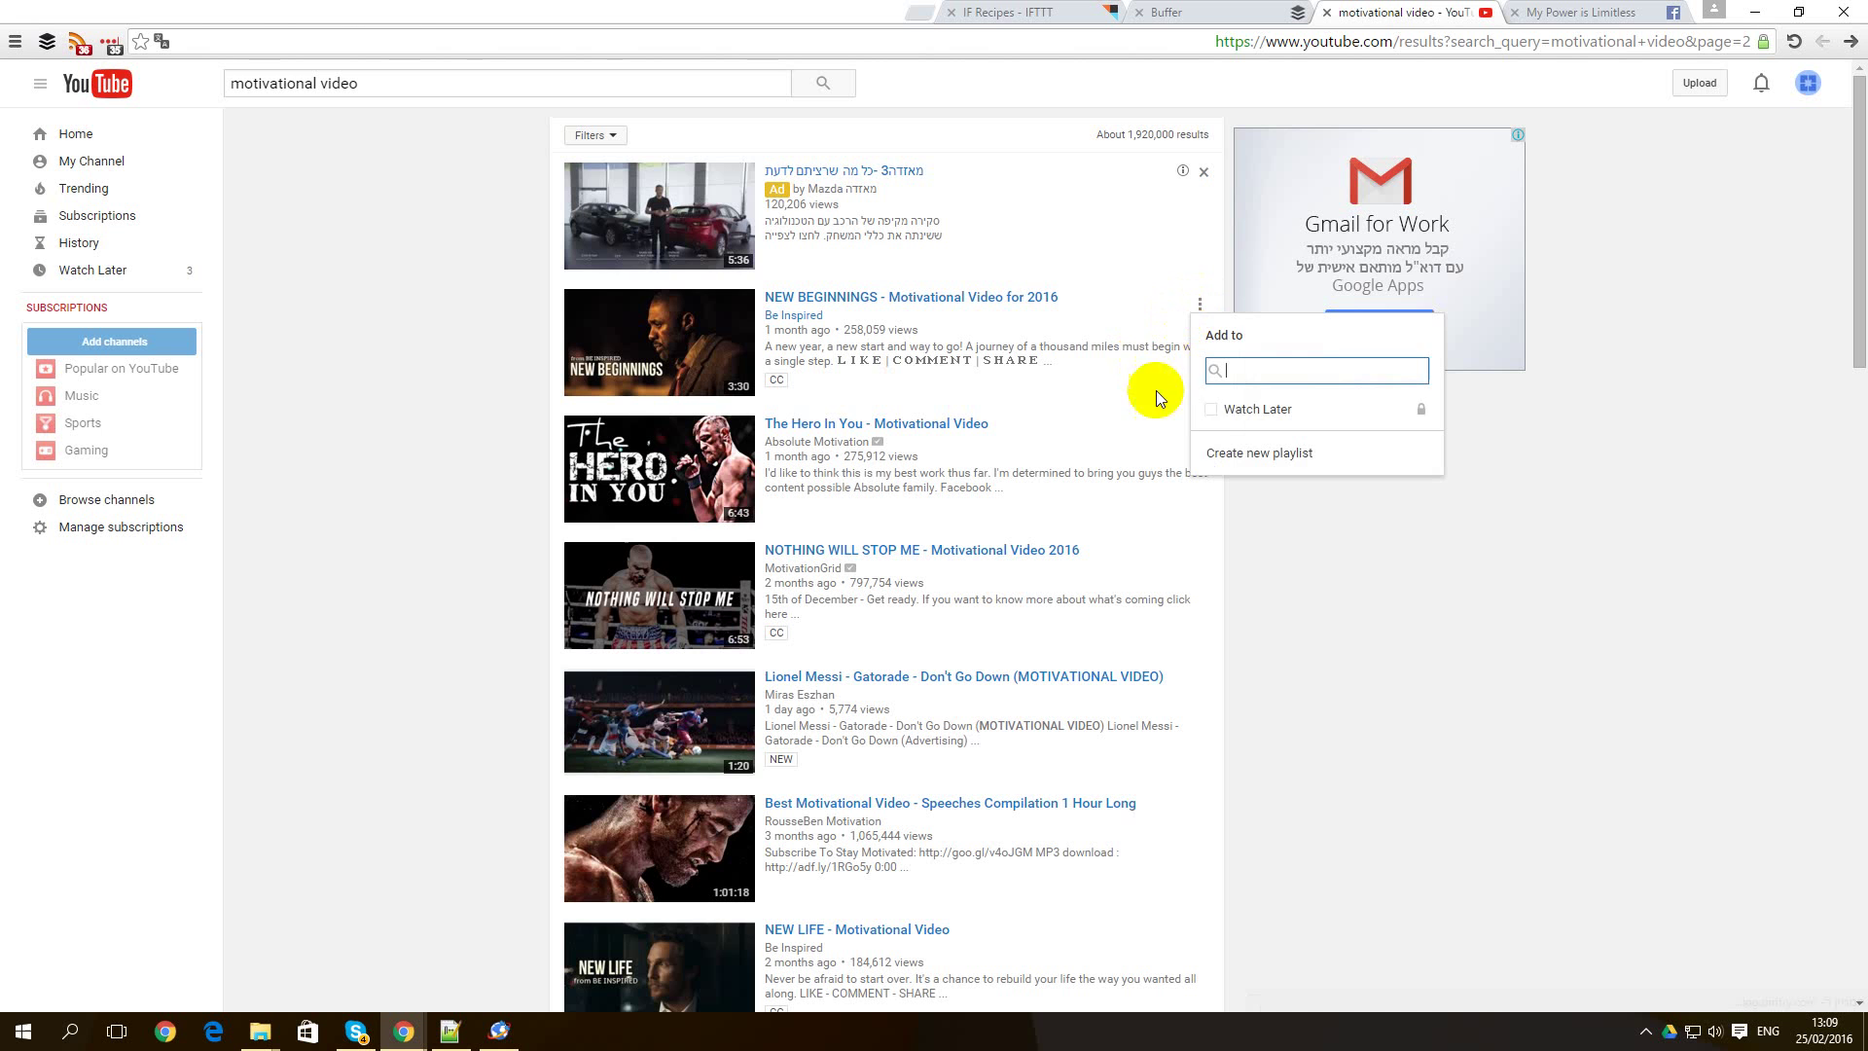
click(1209, 409)
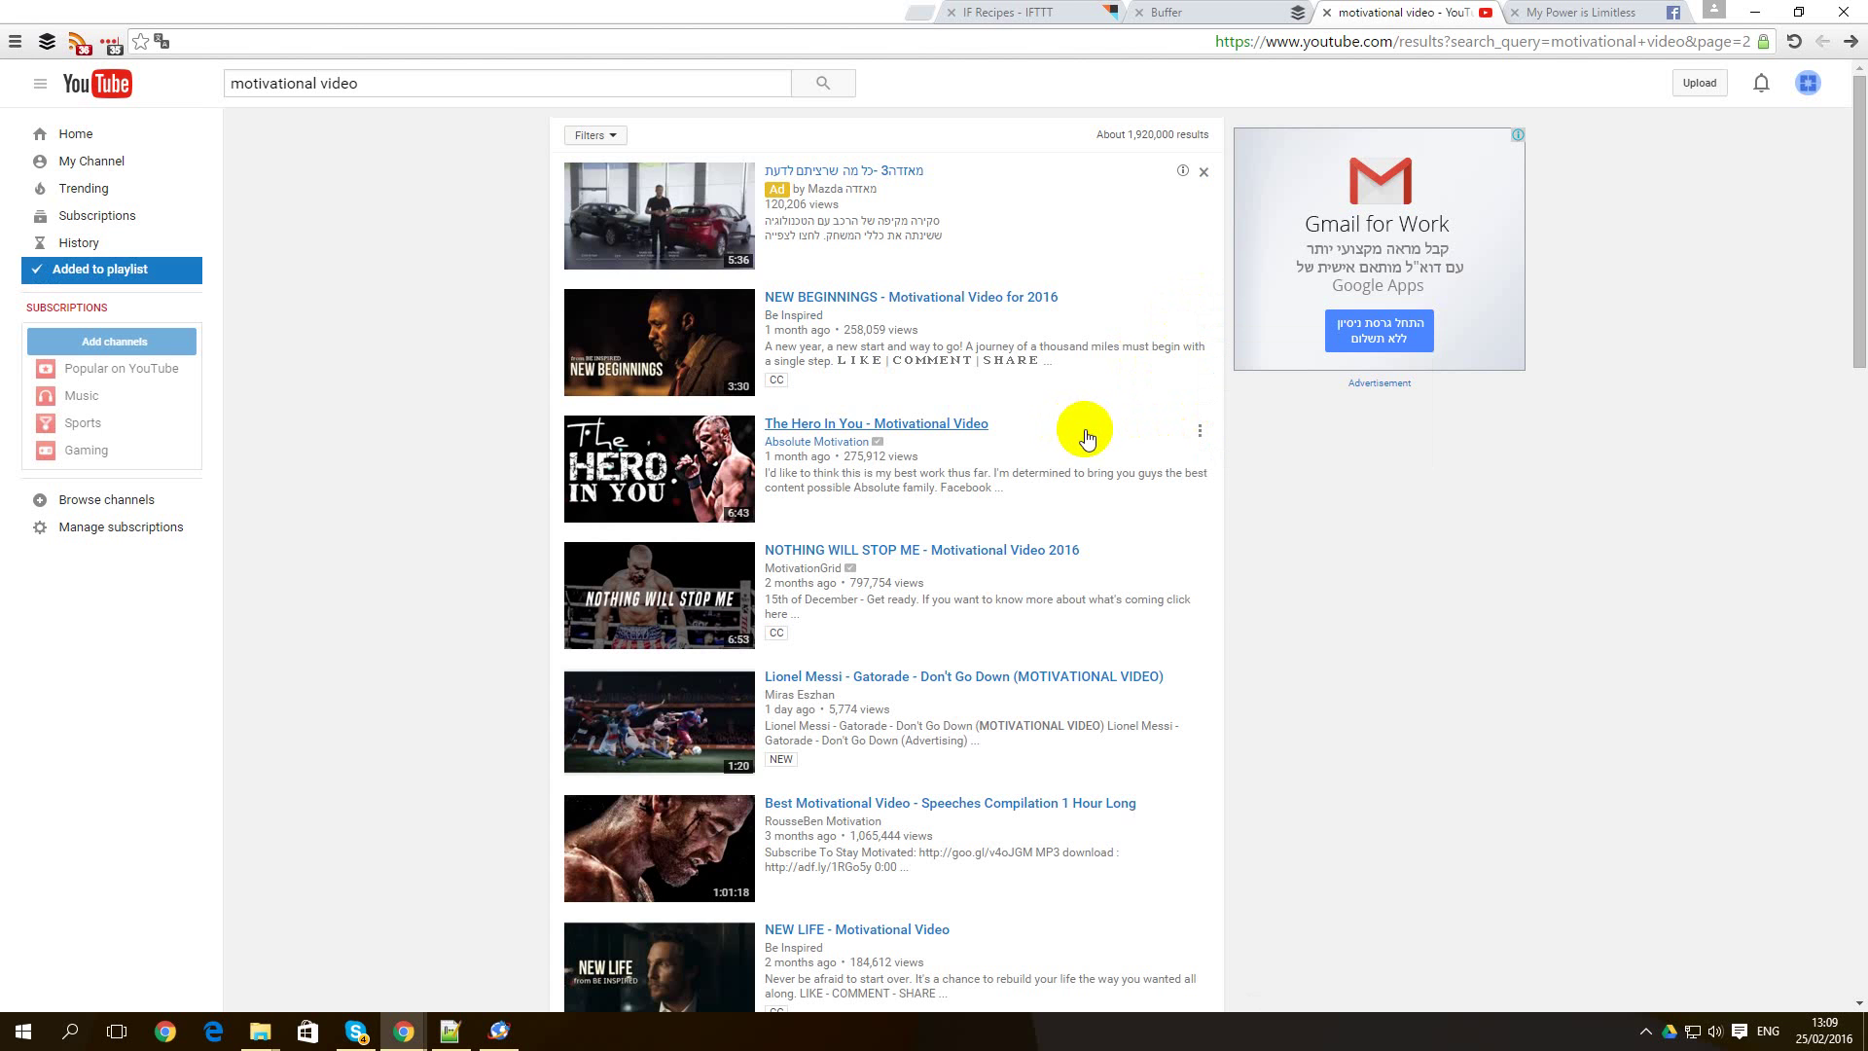
click(1198, 430)
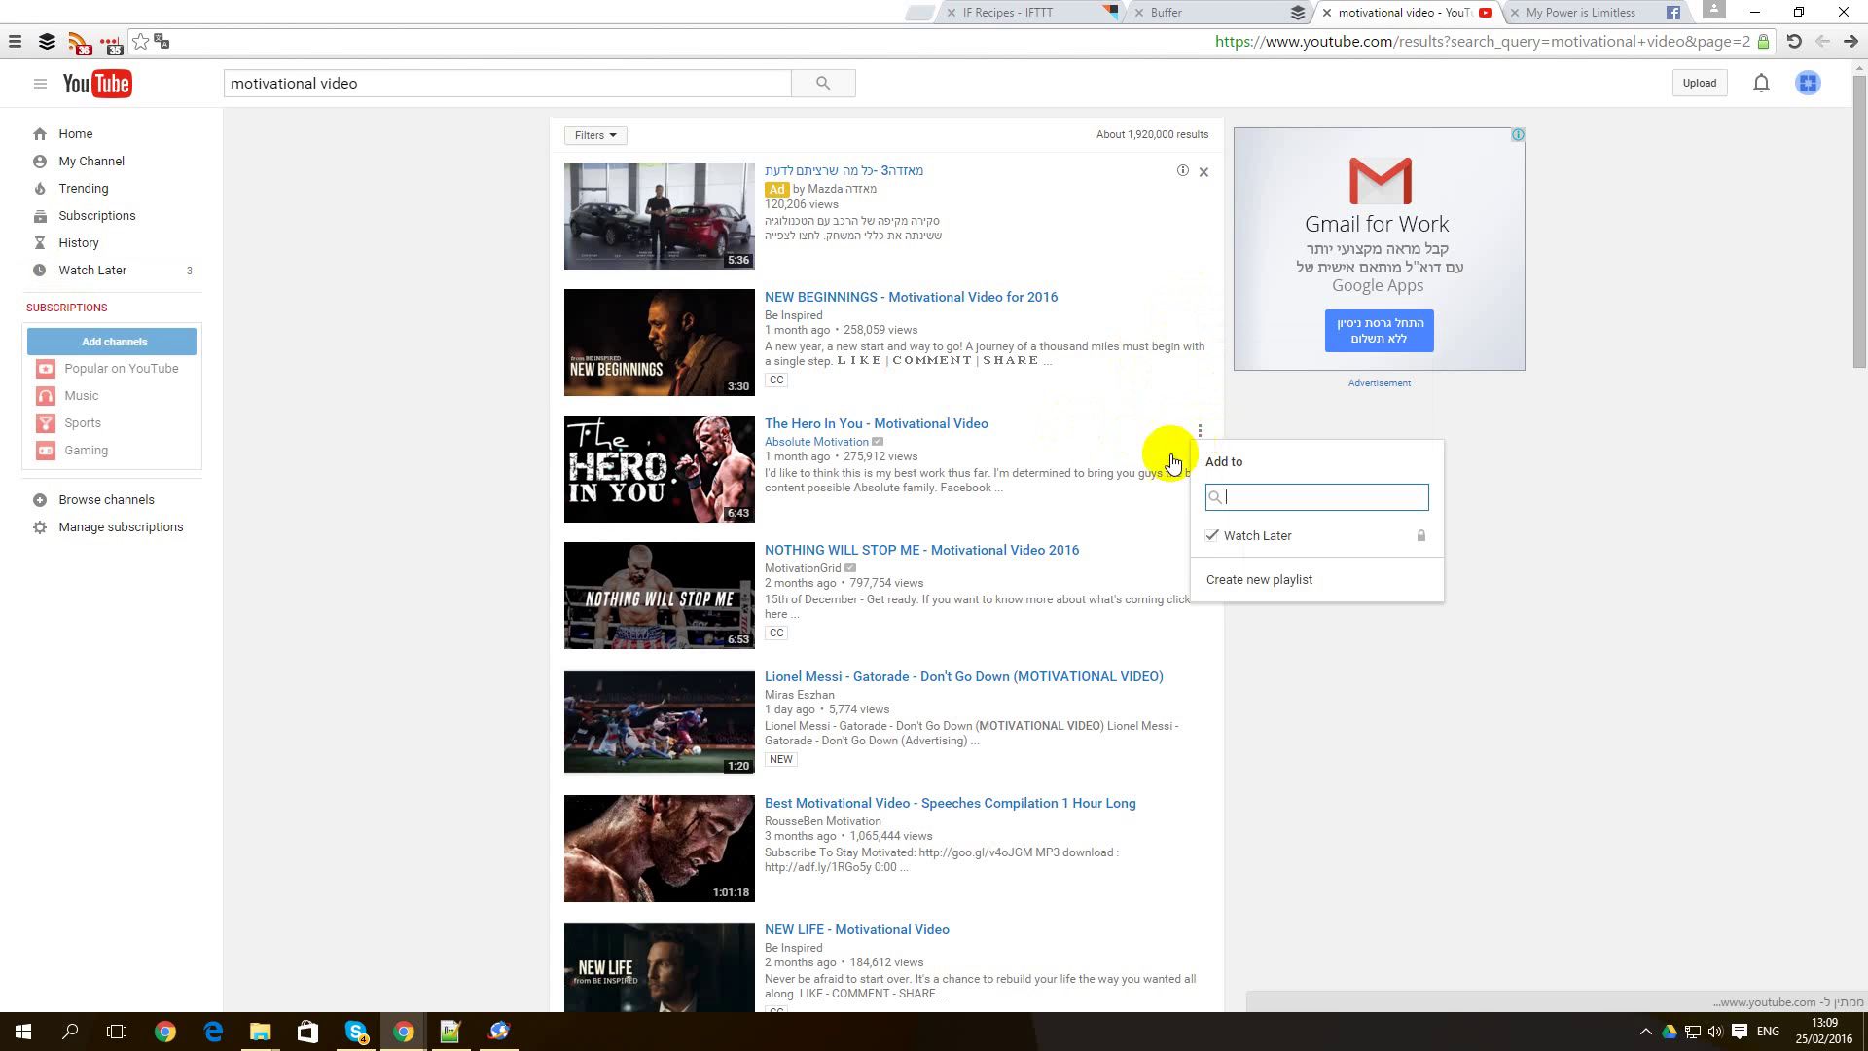
click(1213, 534)
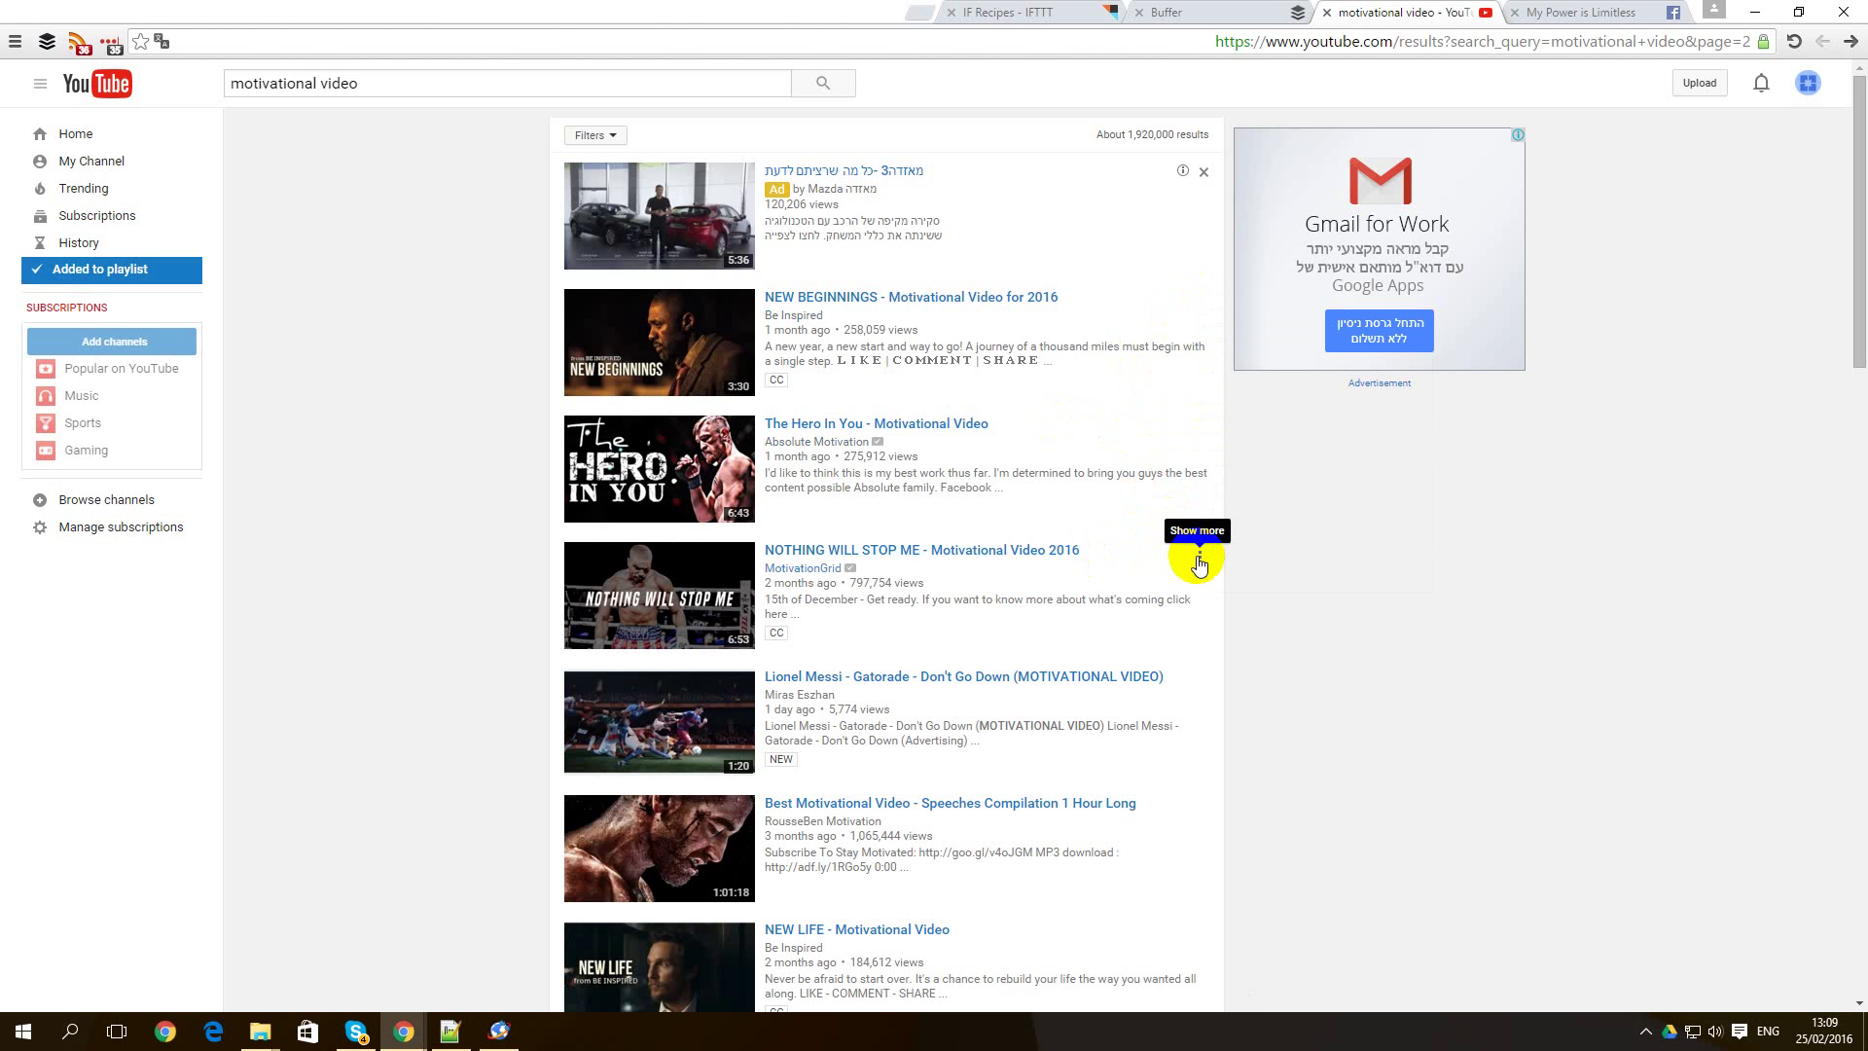
click(1198, 565)
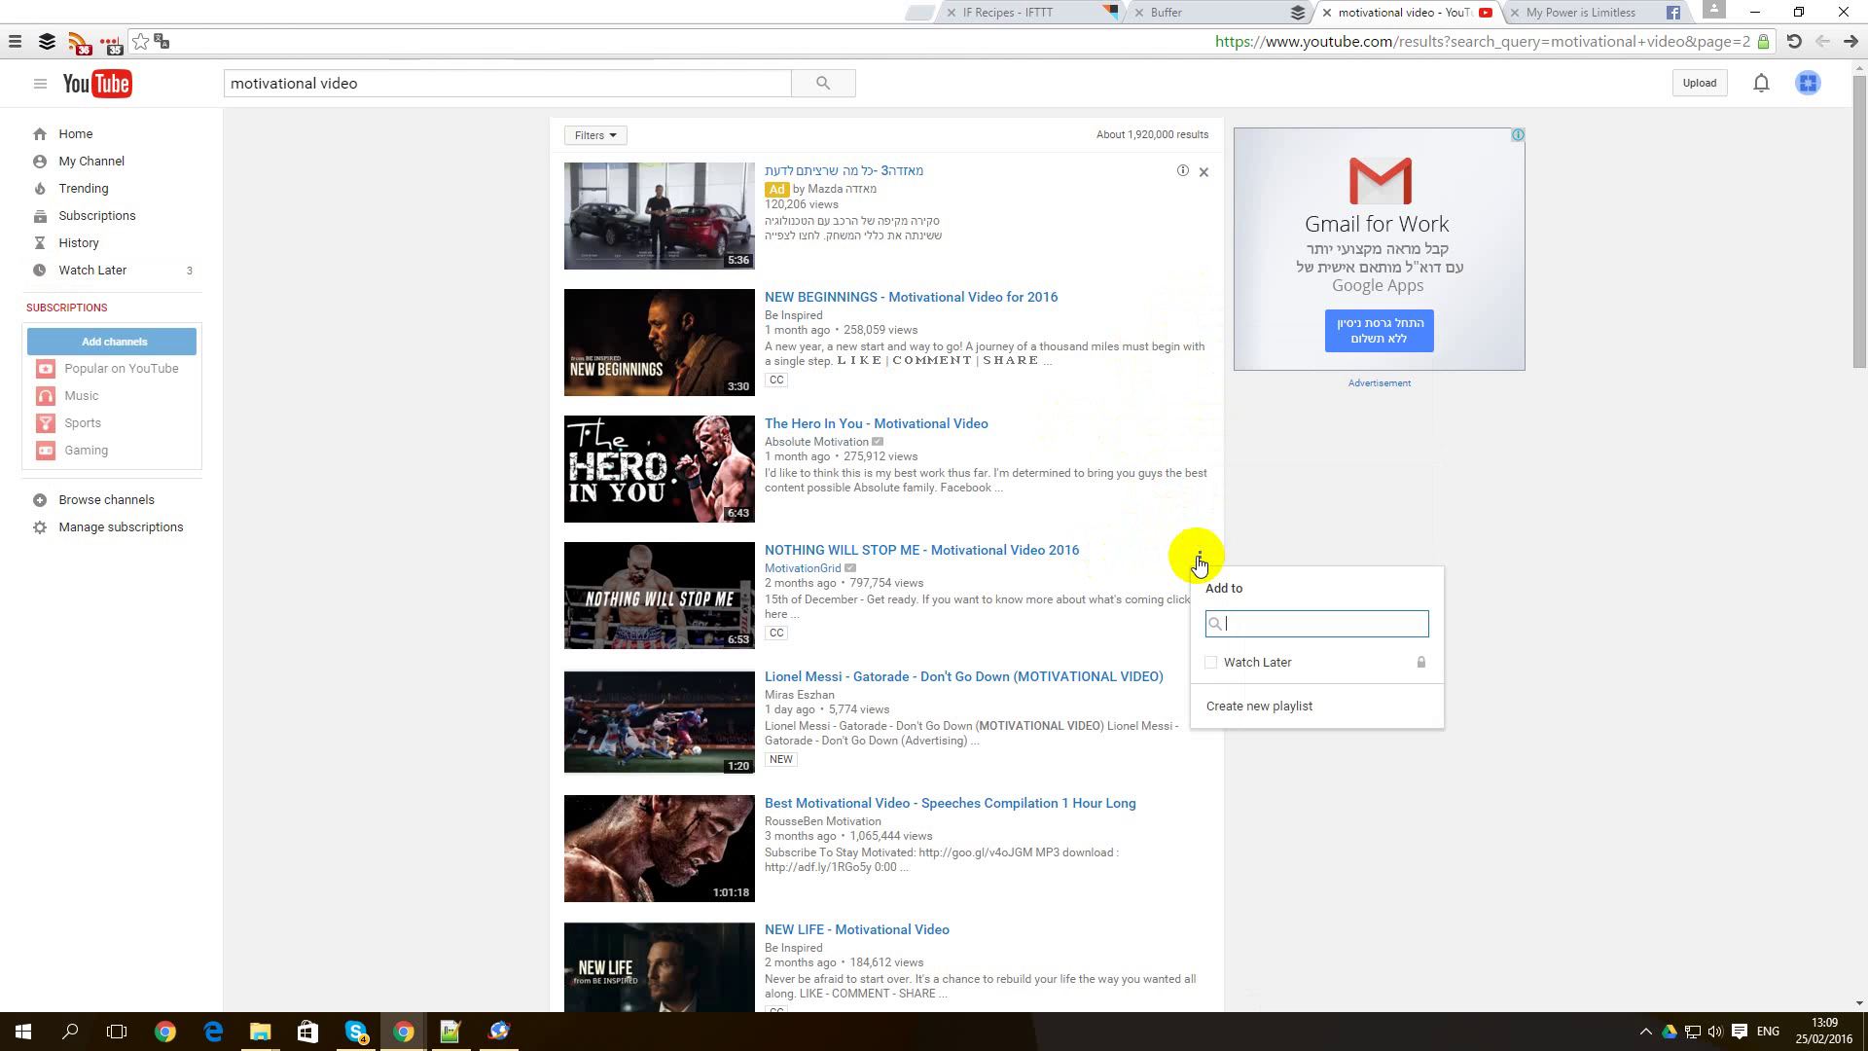
click(1213, 666)
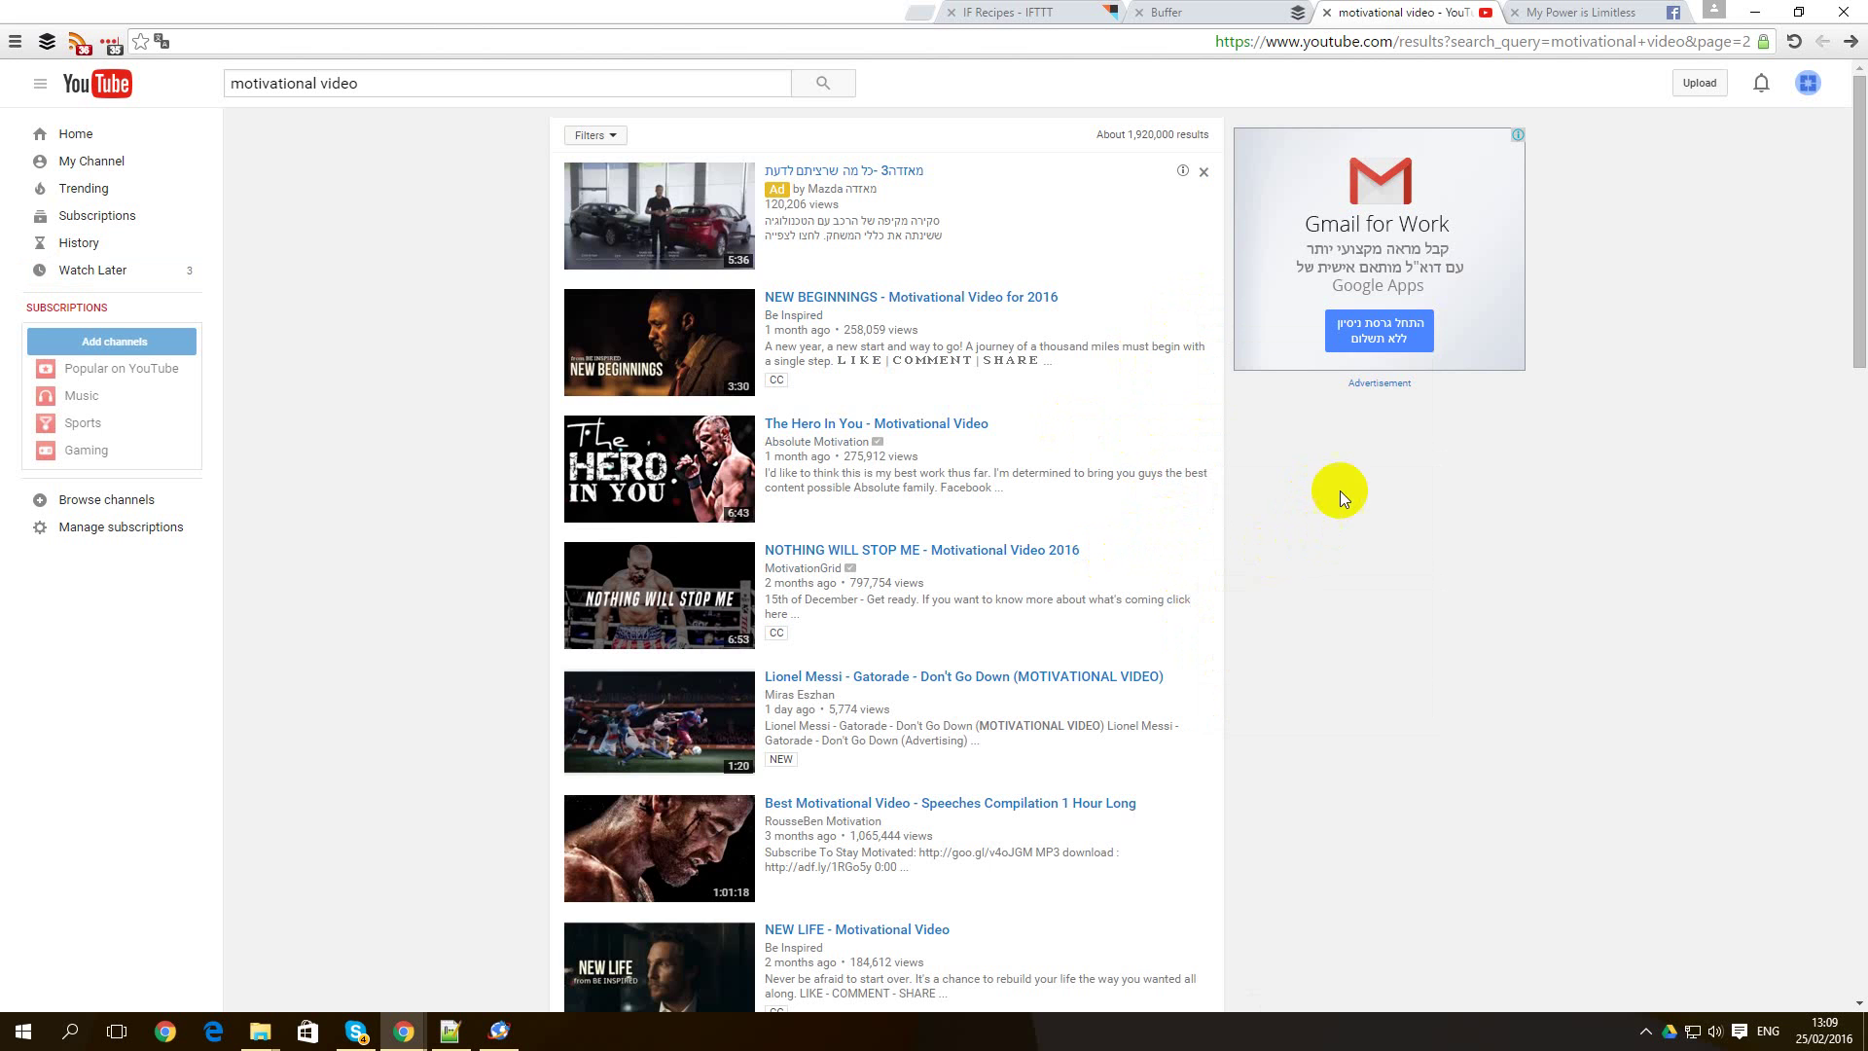
Return to the My Power is Limitless timeline topped by Buffer's Why Do We Fall post.
click(1583, 18)
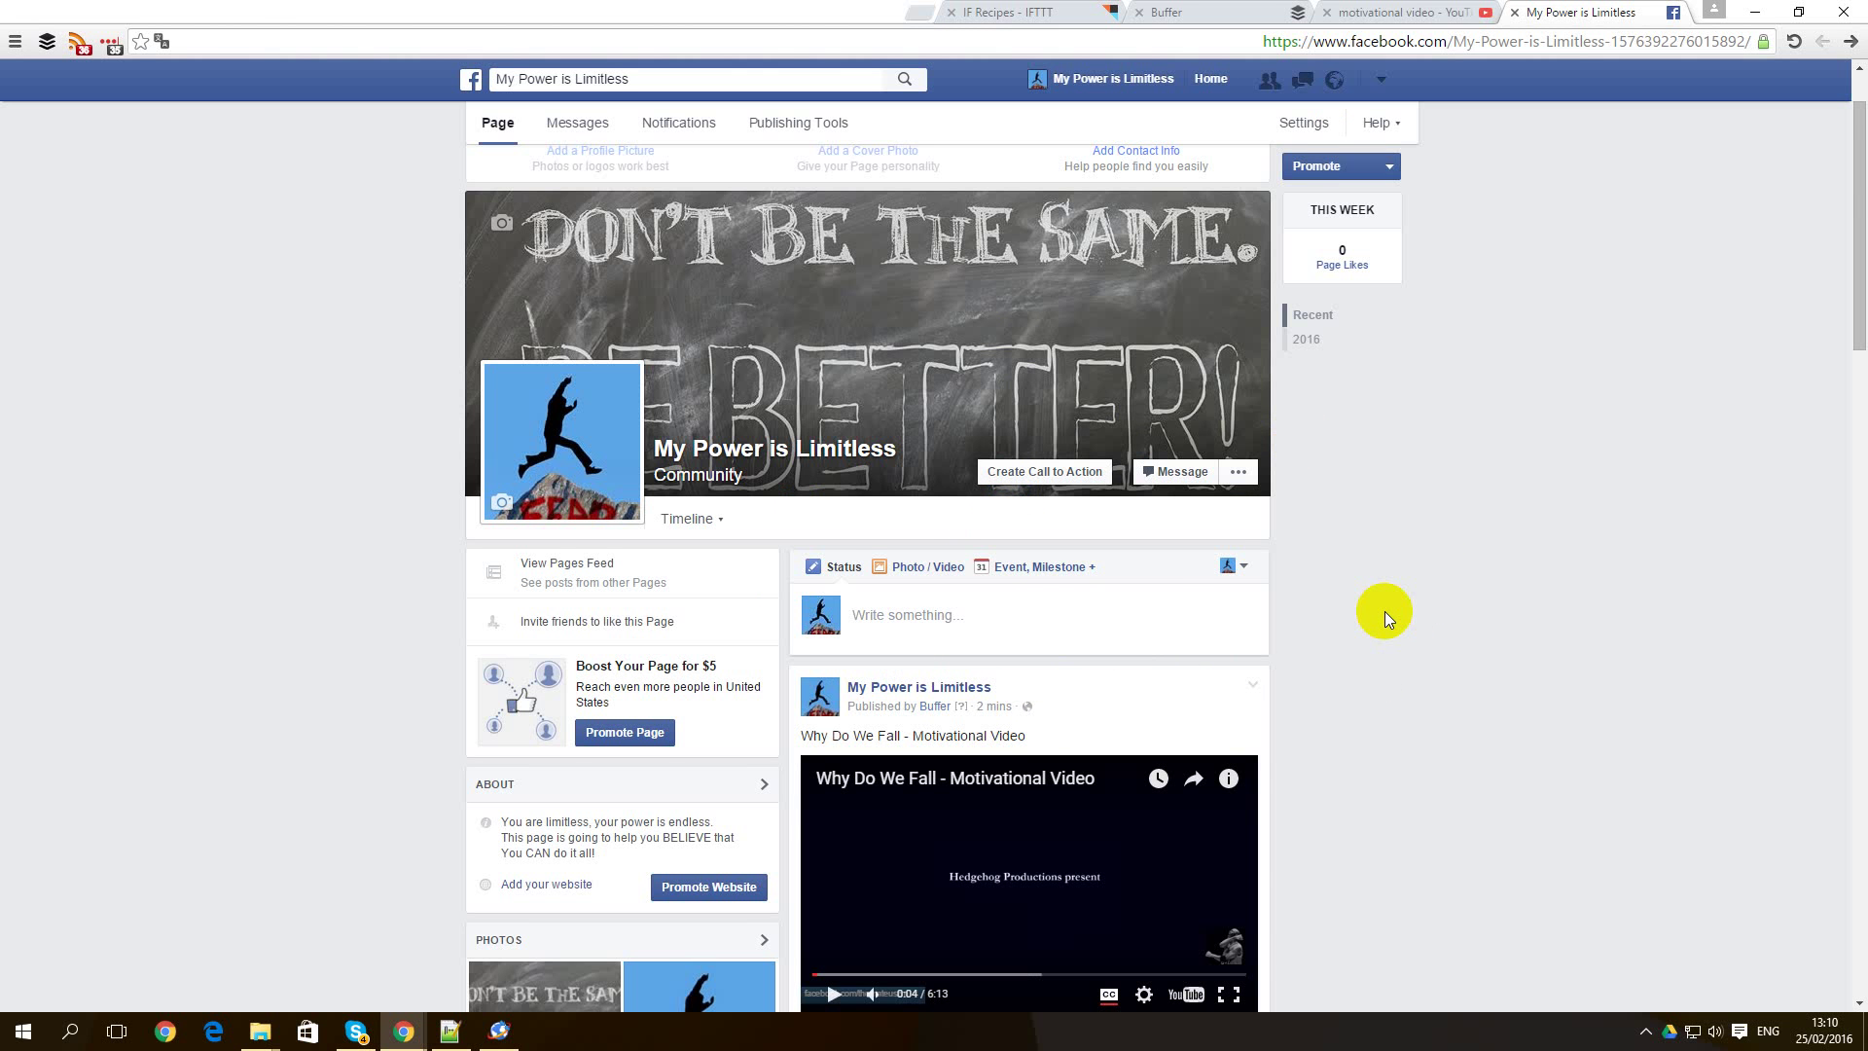
scroll(1385, 611, down, 3)
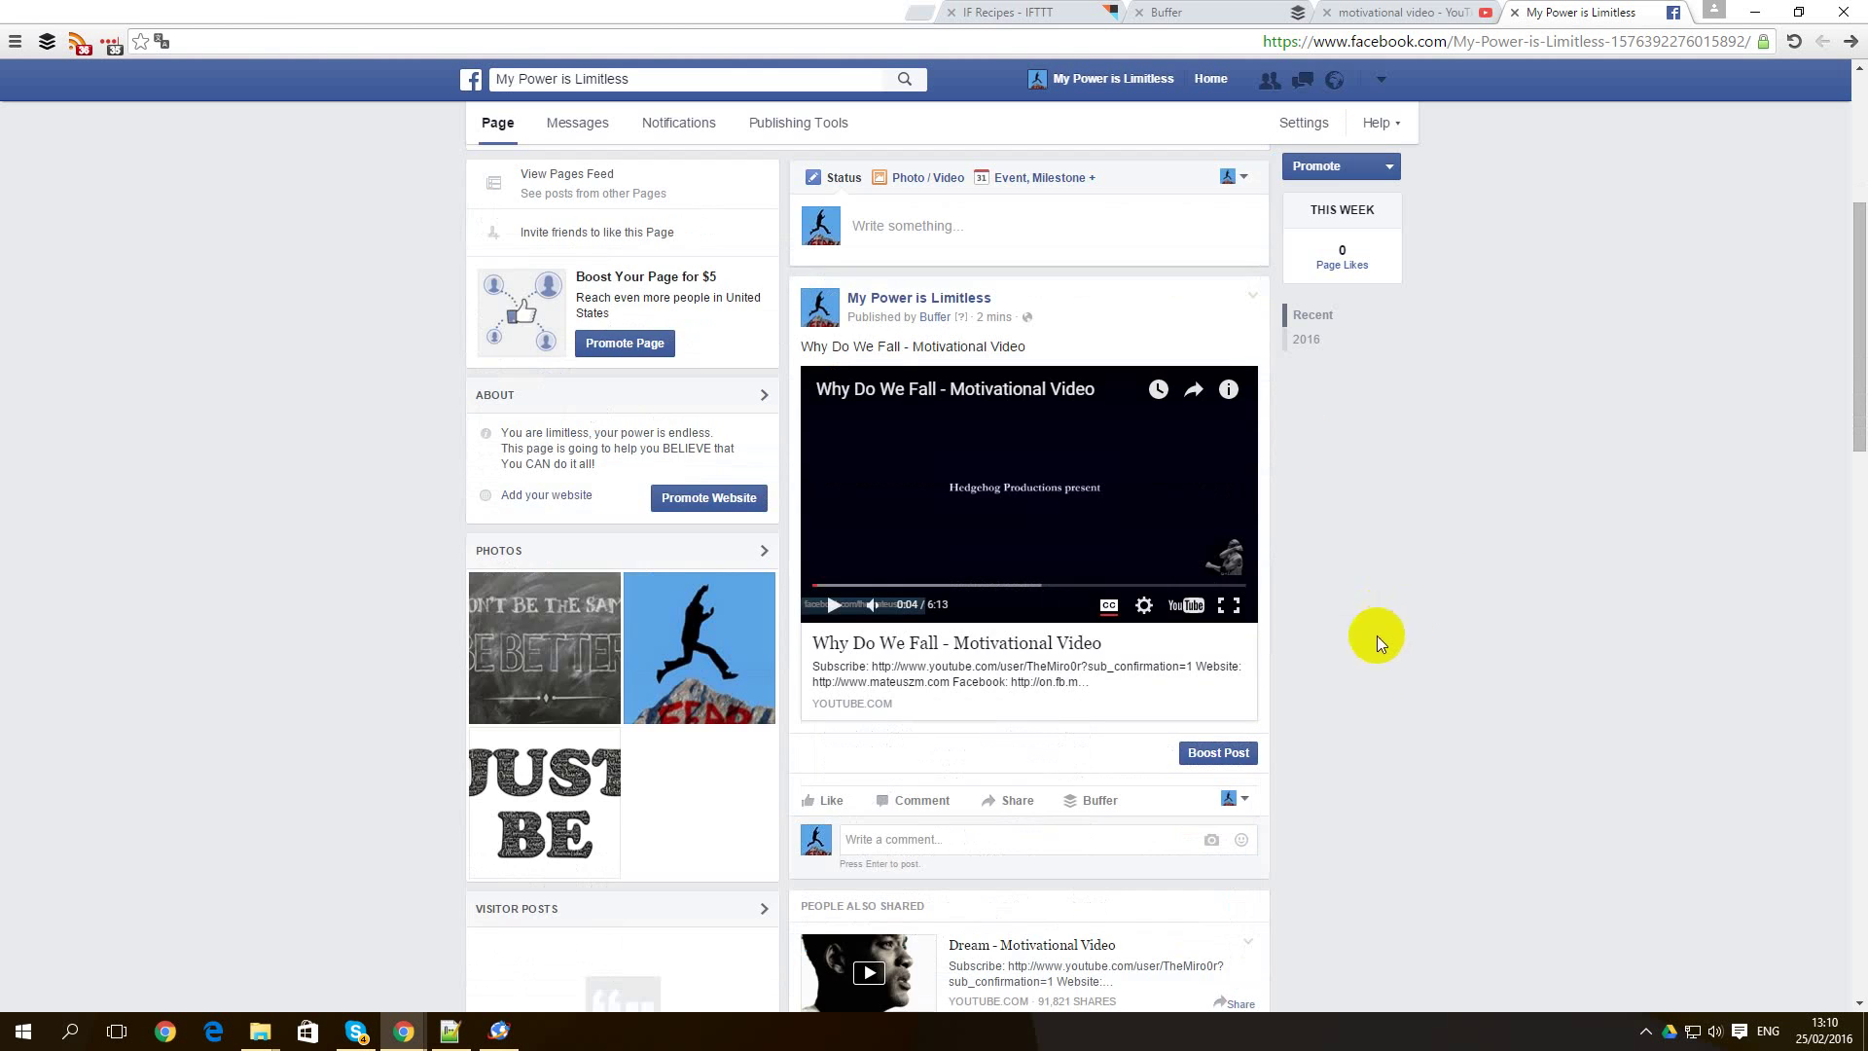
scroll(1377, 635, up, 2)
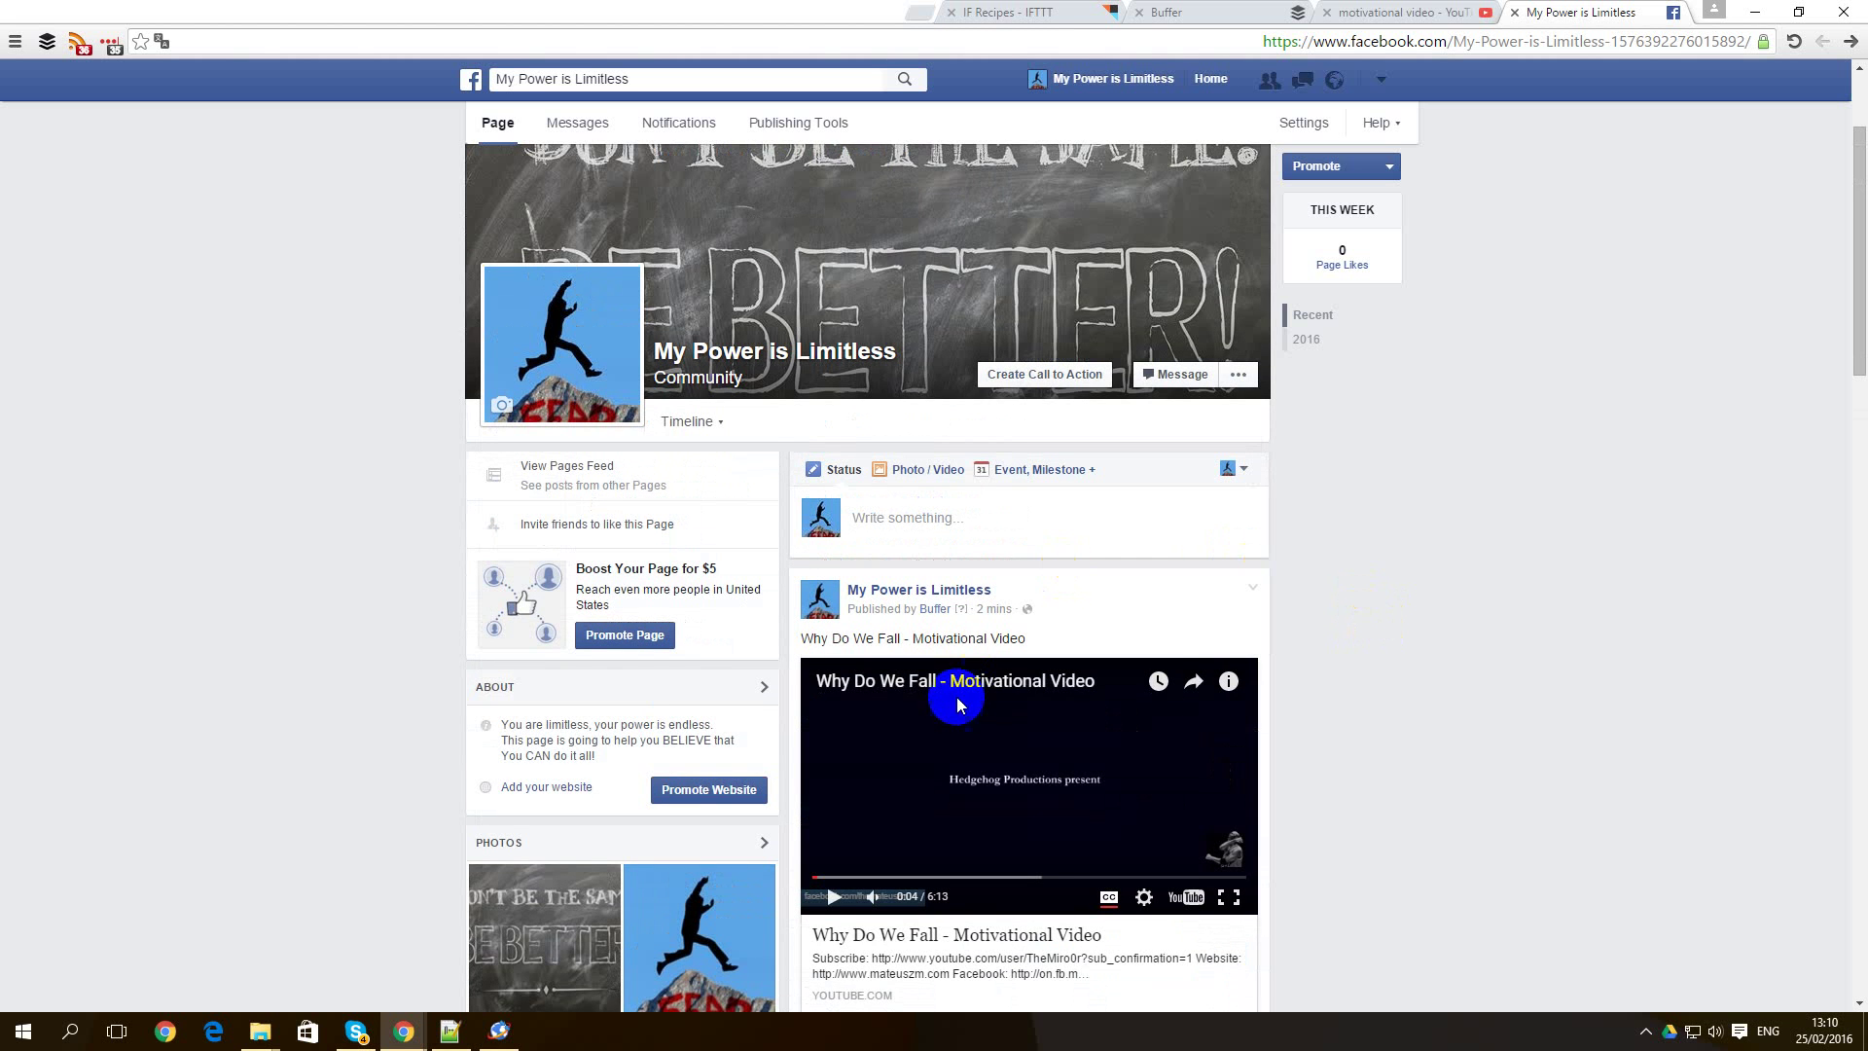
scroll(1318, 627, down, 2)
scroll(1319, 627, up, 1)
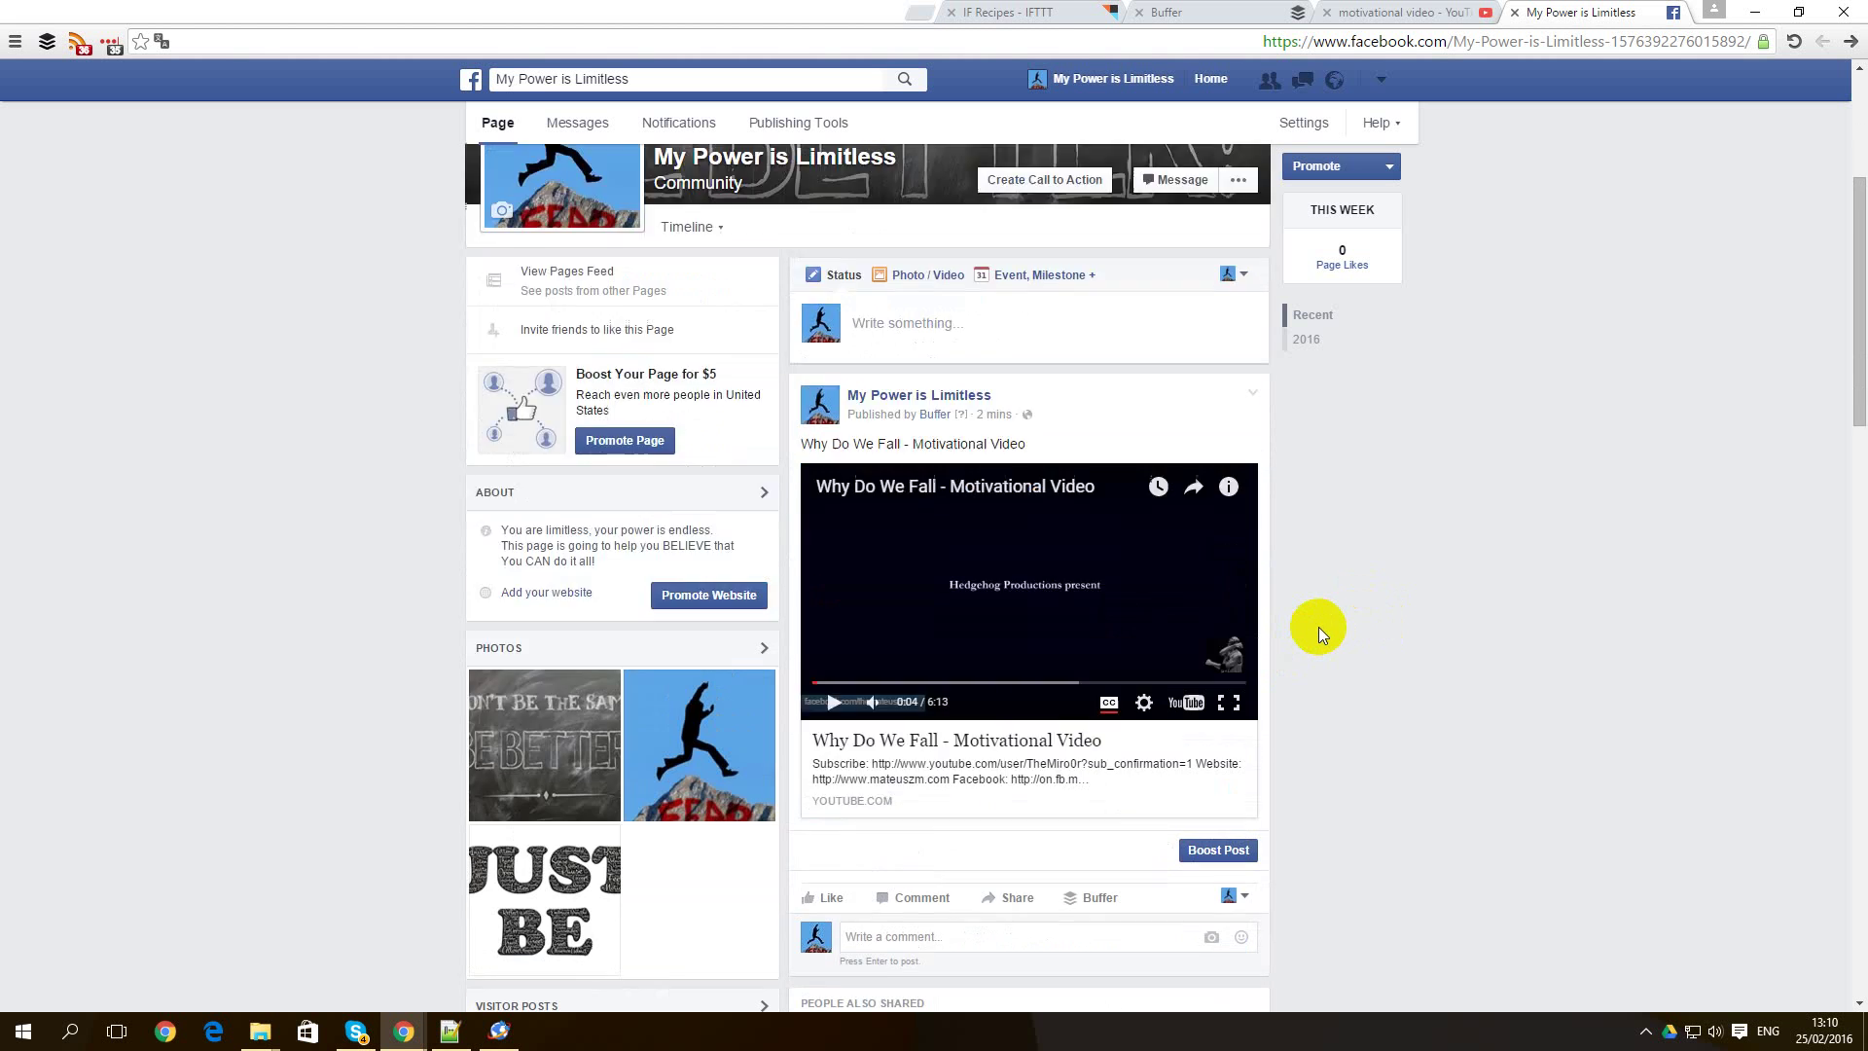
scroll(1319, 627, up, 2)
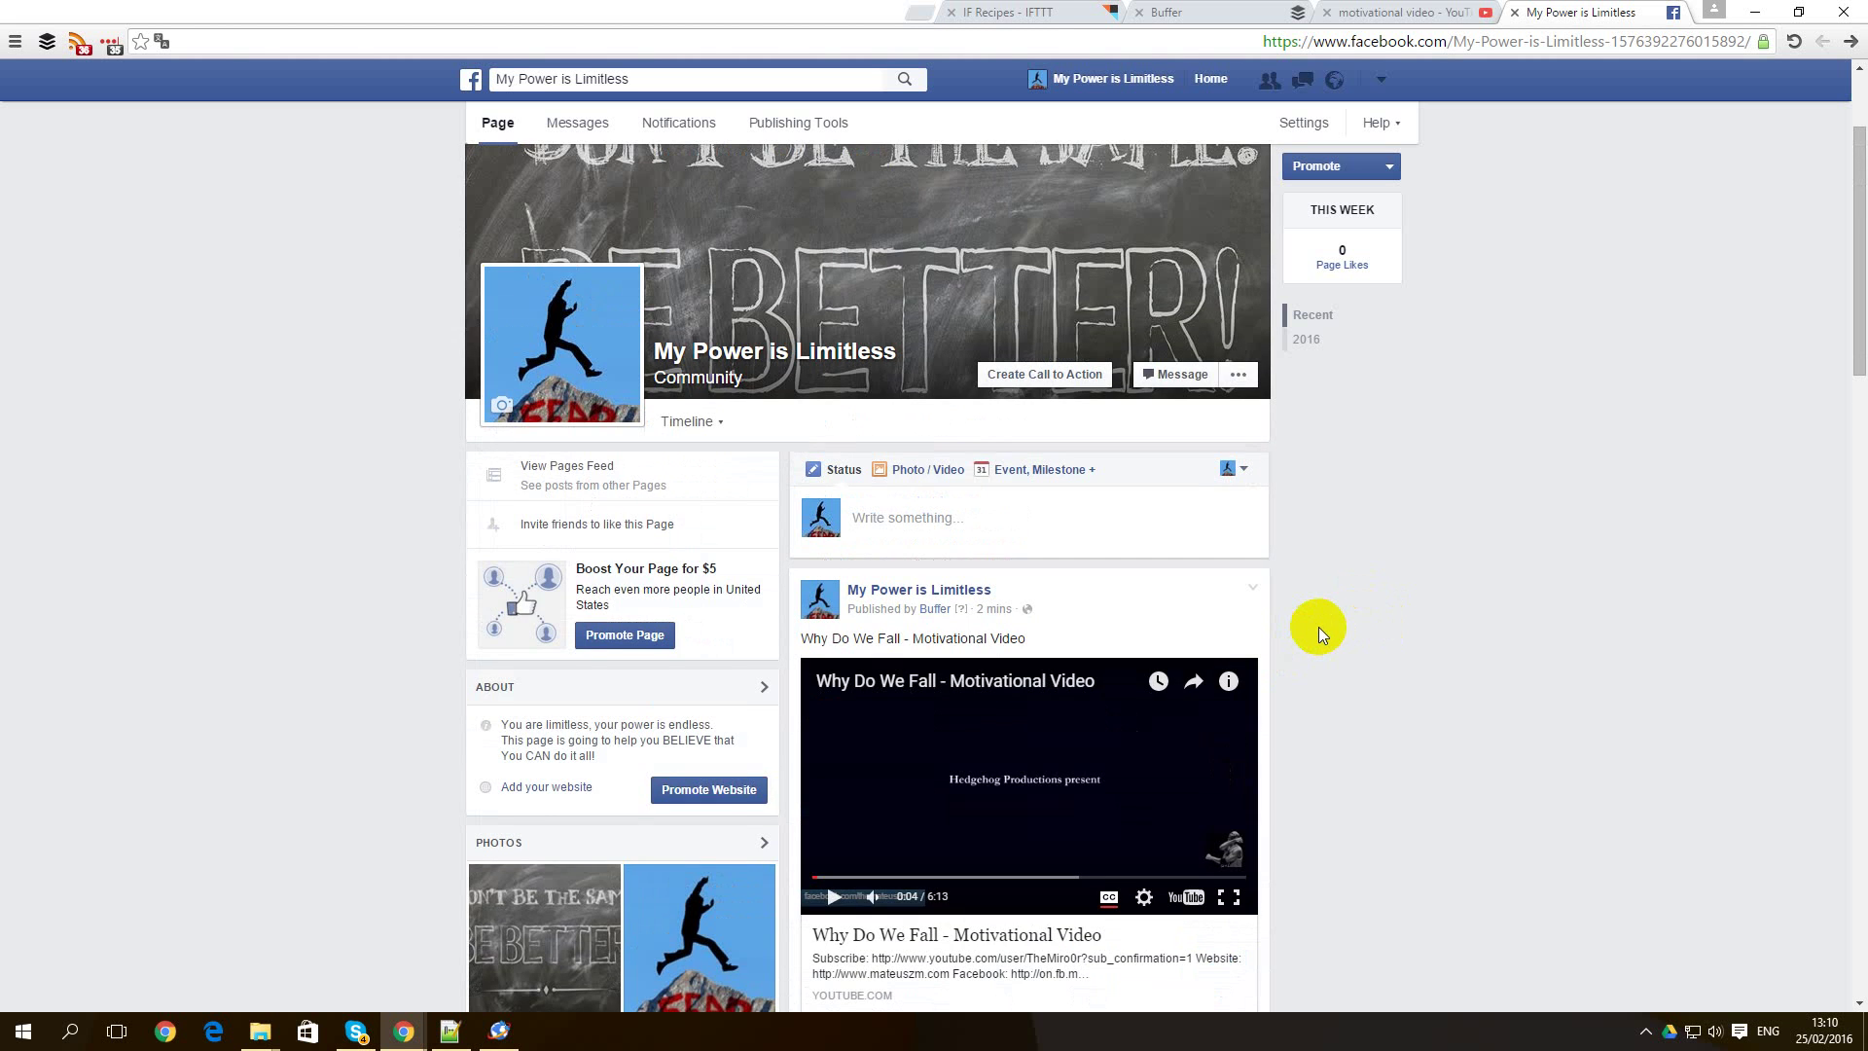